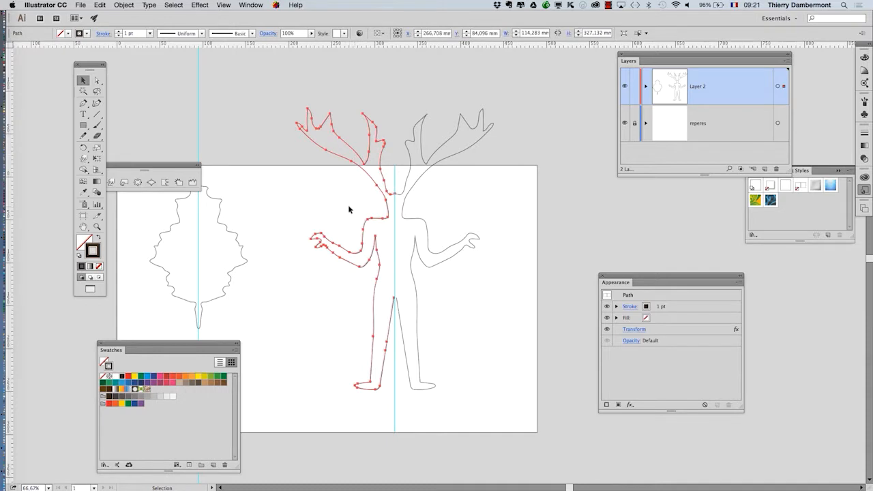
left_click(350, 206)
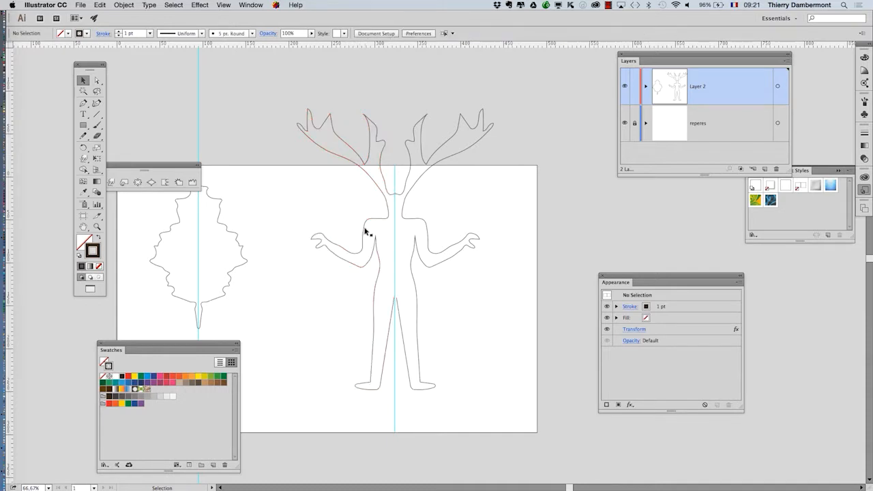
left_click(364, 232)
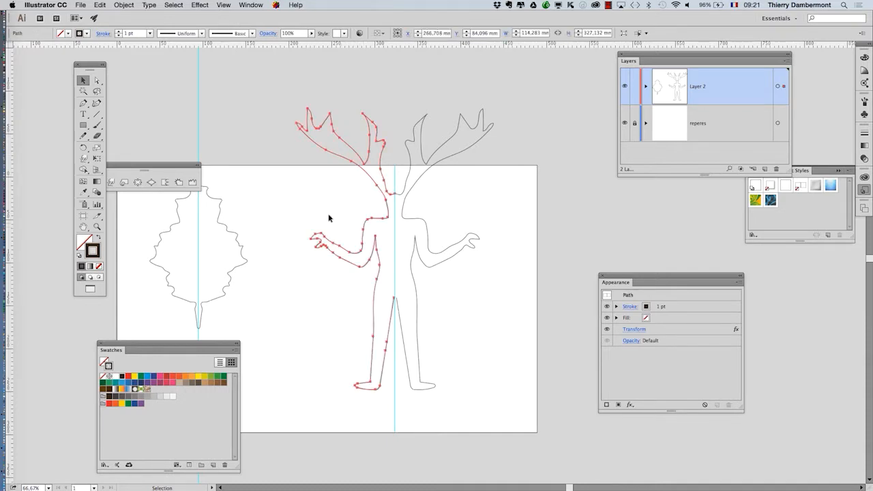
left_click(334, 217)
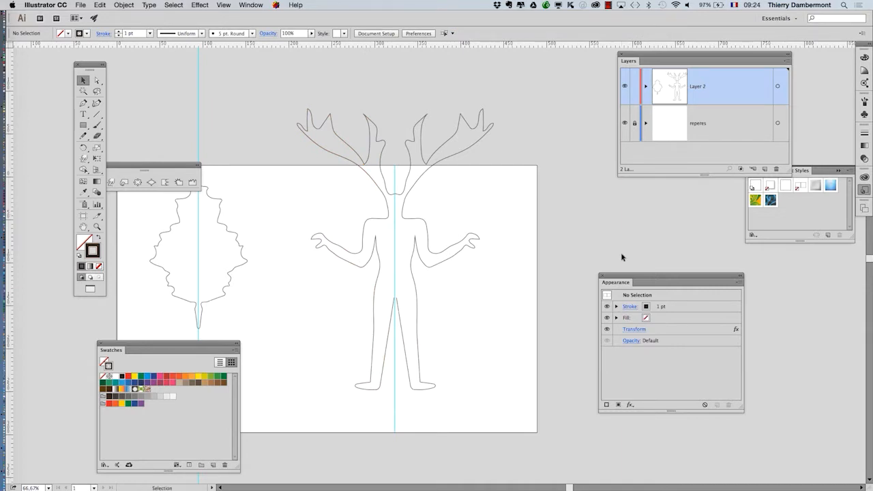
Fill the leaf and the antlered figure with a solid blue swatch and remove their strokes
scroll(477, 238, "down", 3)
scroll(477, 239, "left", 5)
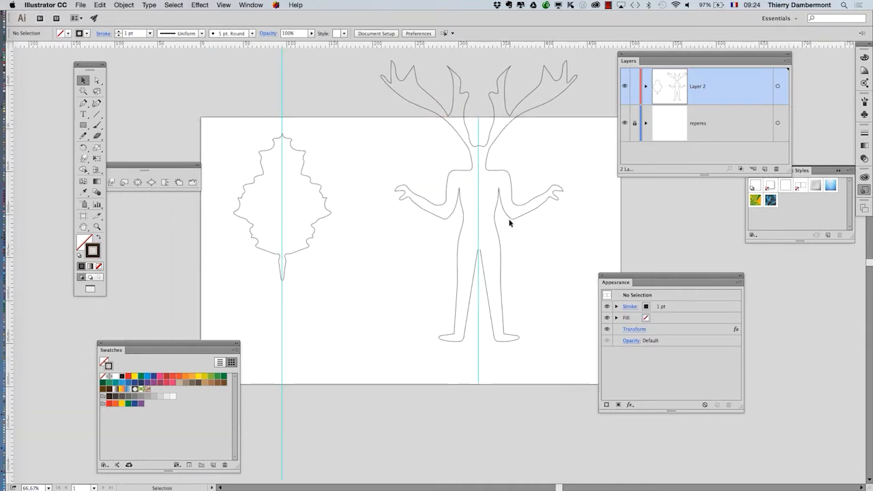
scroll(508, 223, "down", 1)
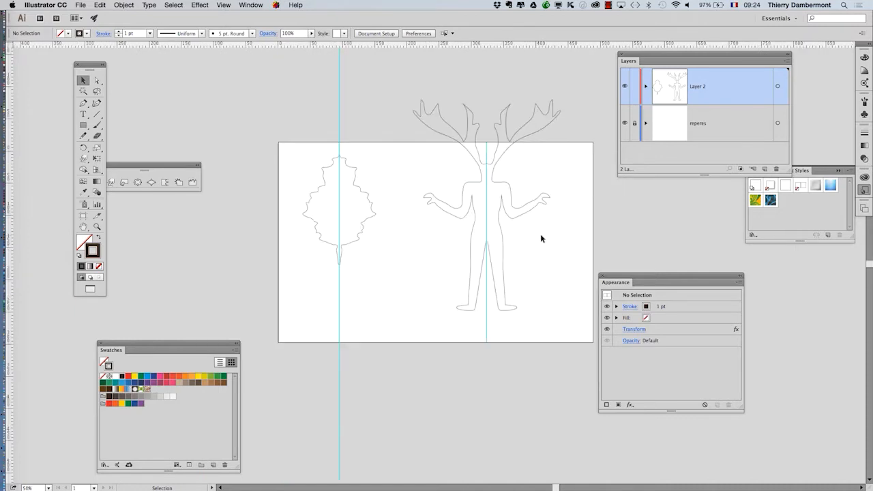
scroll(541, 238, "right", 4)
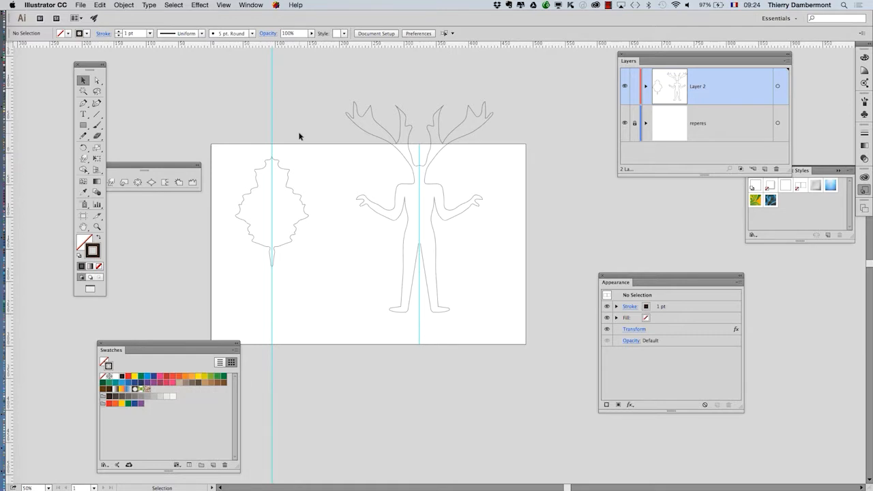
left_click(406, 209)
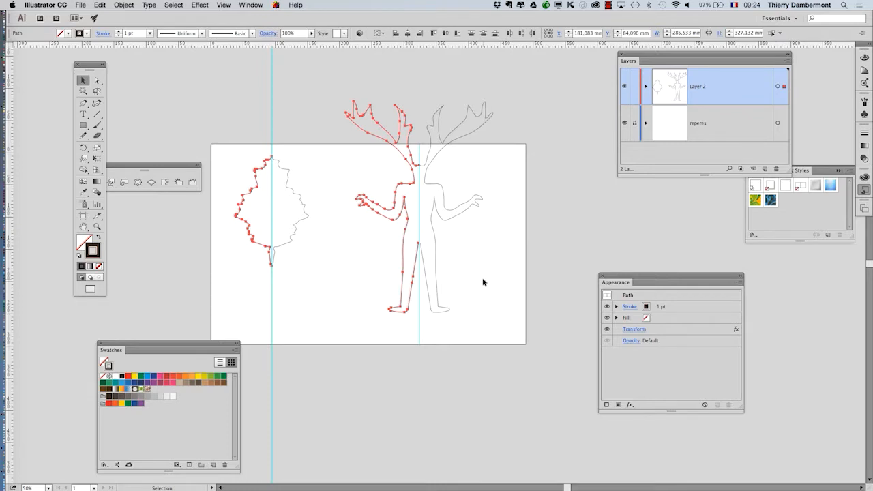
left_click(84, 242)
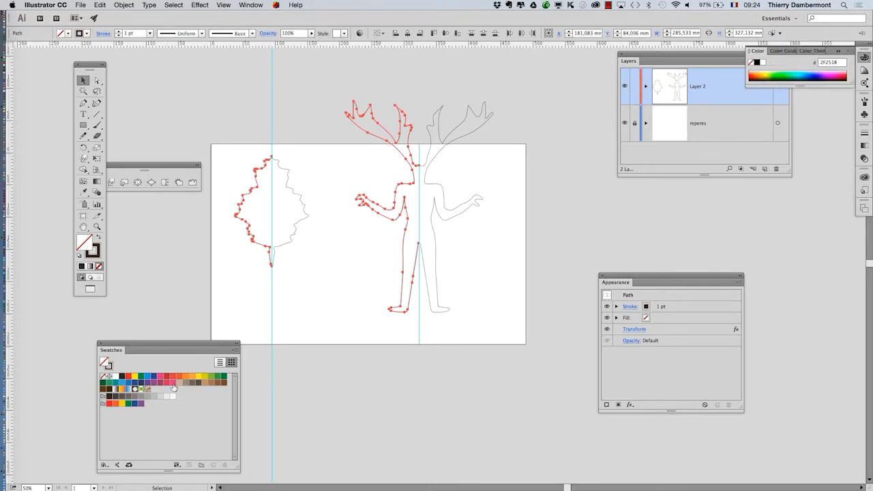
left_click(135, 388)
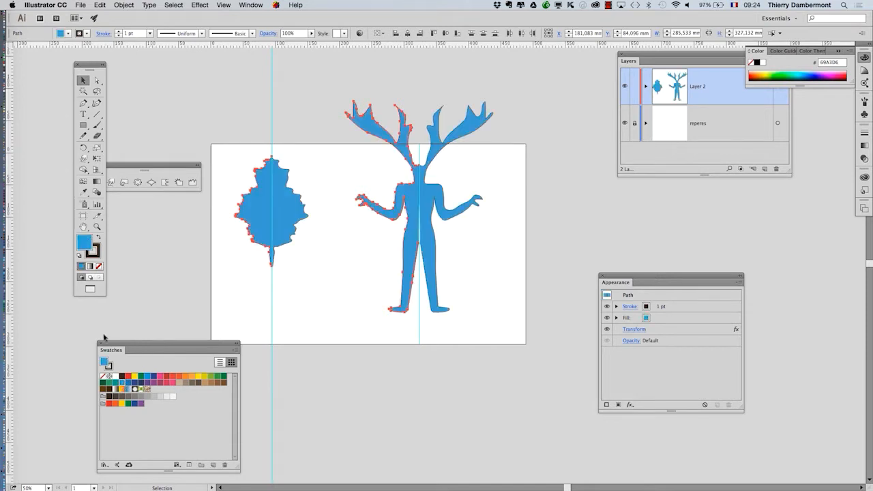
left_click(96, 250)
left_click(99, 266)
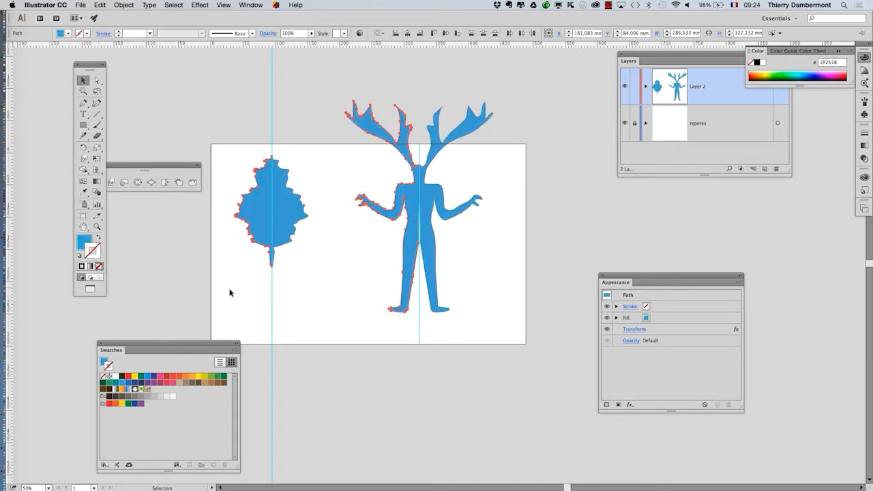
left_click(324, 217)
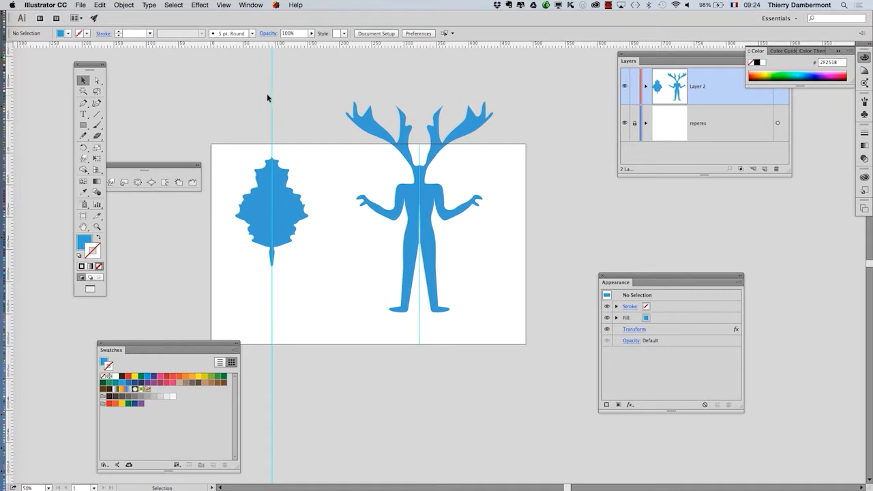
Recolour only the antlered figure with a green fill, leaving it without a stroke
left_click_drag(337, 99, 362, 122)
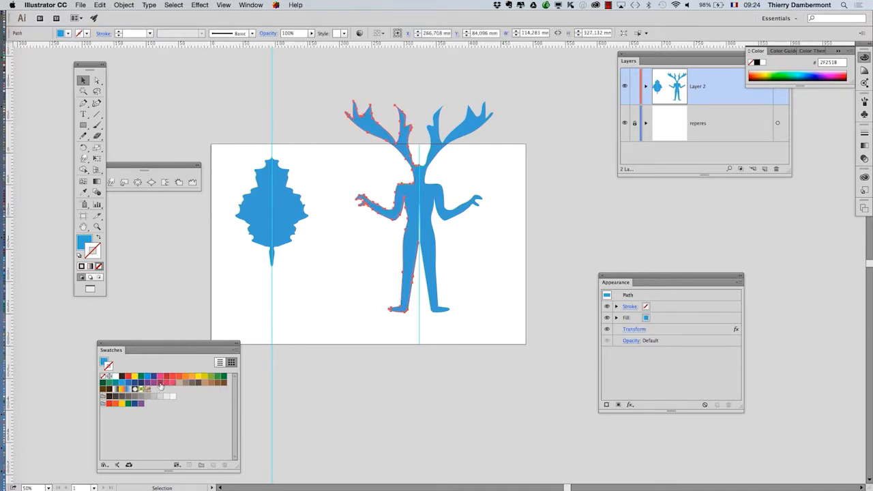
left_click(160, 383)
left_click(98, 266)
left_click(217, 377)
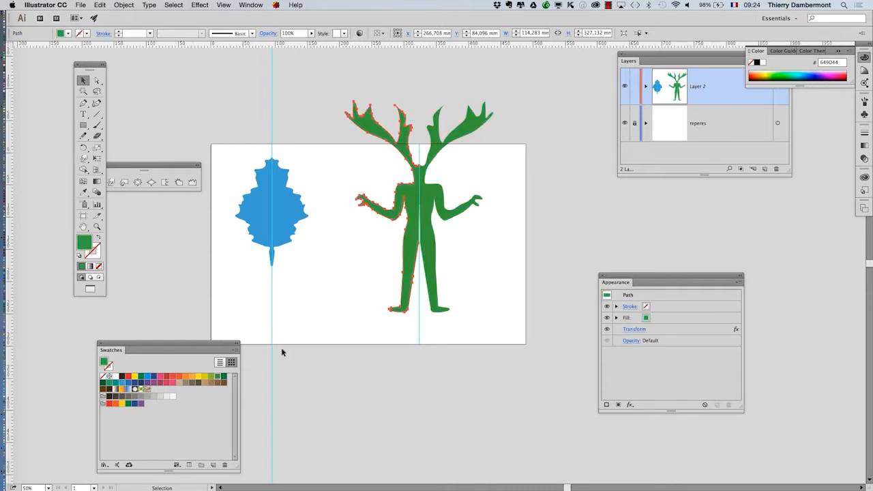
left_click(337, 332)
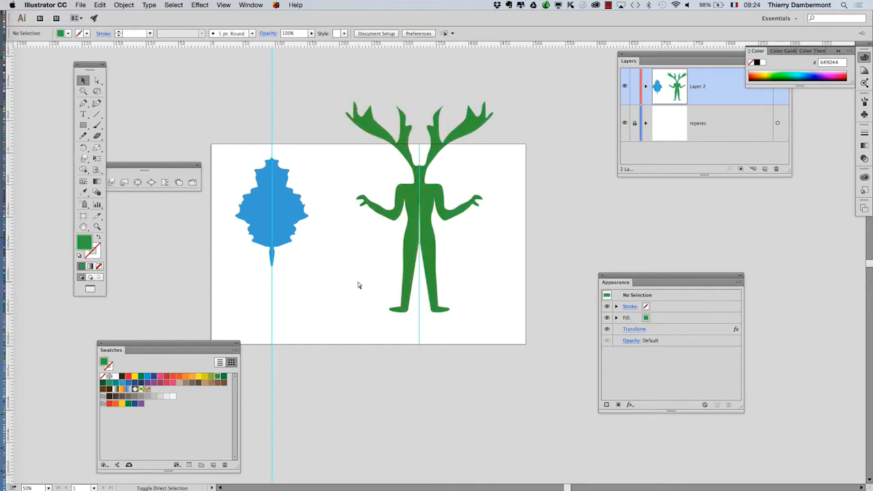
Save the drawing as a new Illustrator file named "dessin symetrie - 02.ai" with the default Illustrator options
left_click(81, 5)
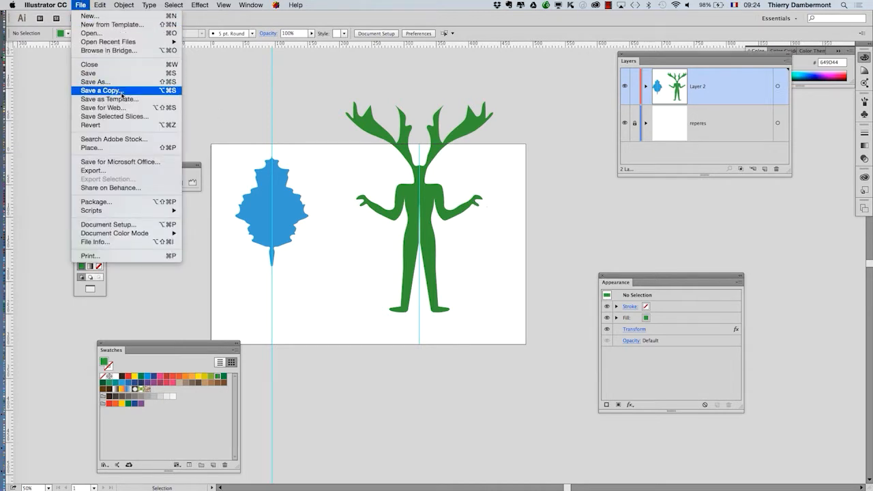
left_click(95, 81)
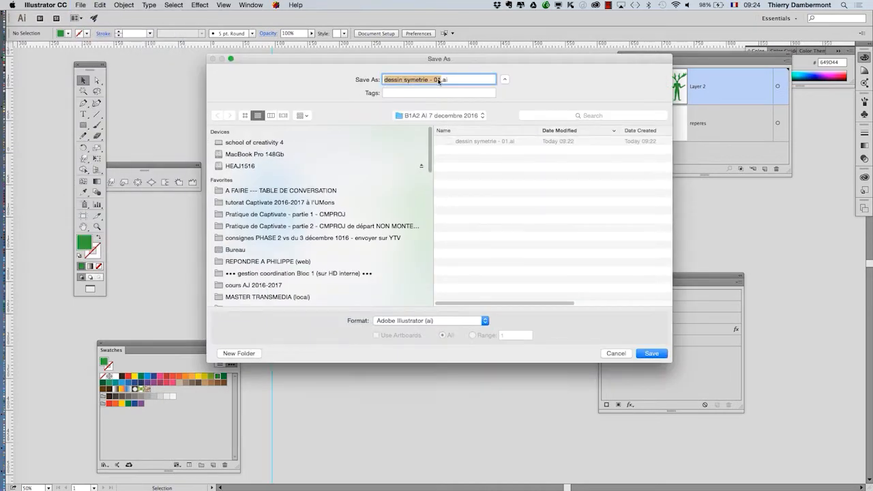
key("Right")
key("BackSpace")
type("2")
key("Return")
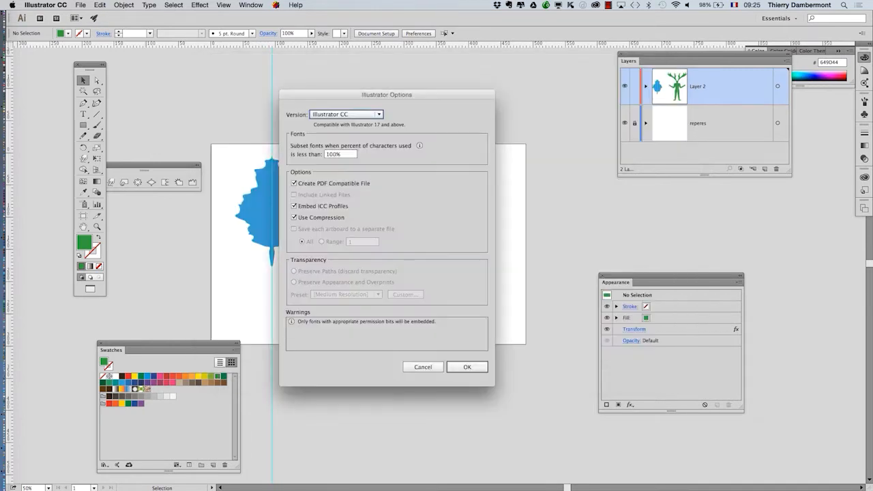
left_click(458, 366)
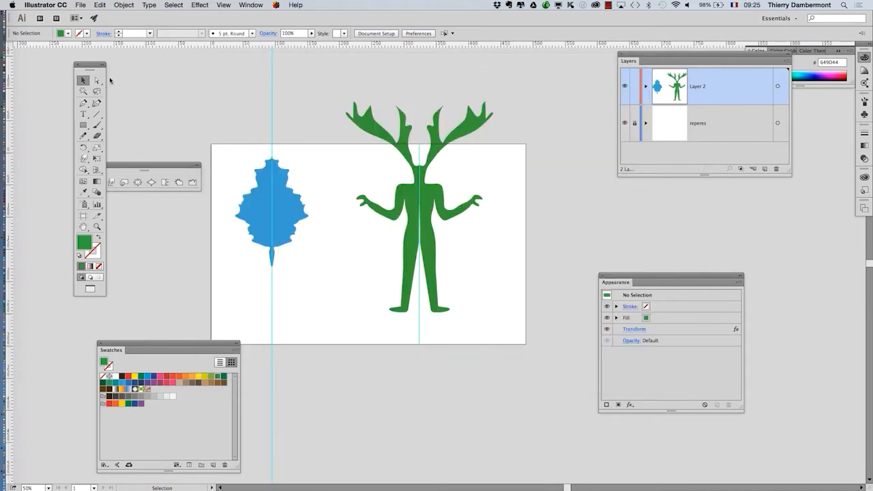
Resize Artboard 1 to about 301 × 398 mm so that it frames only the green antlered figure
left_click_drag(170, 167, 208, 63)
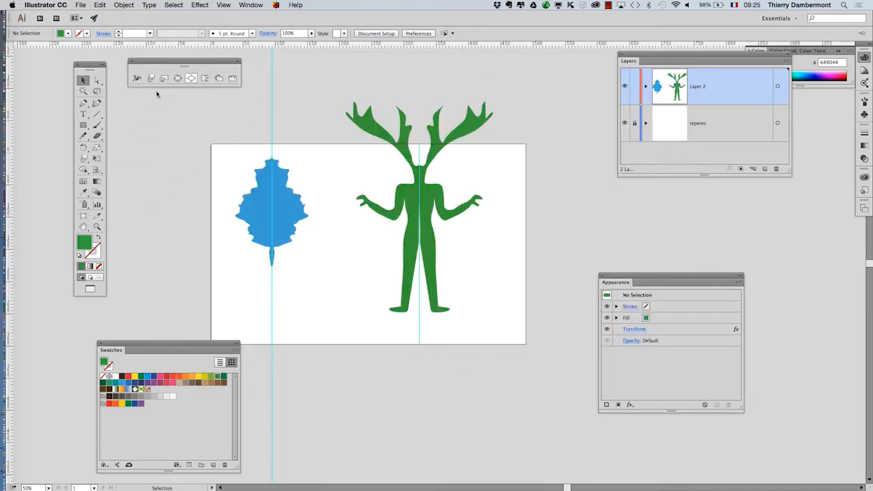
left_click(83, 218)
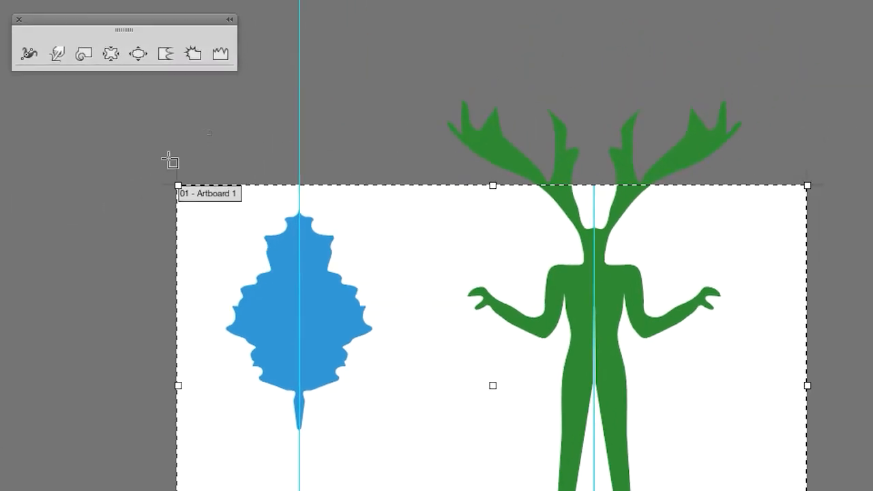
left_click_drag(178, 185, 398, 71)
left_click_drag(247, 129, 247, 129)
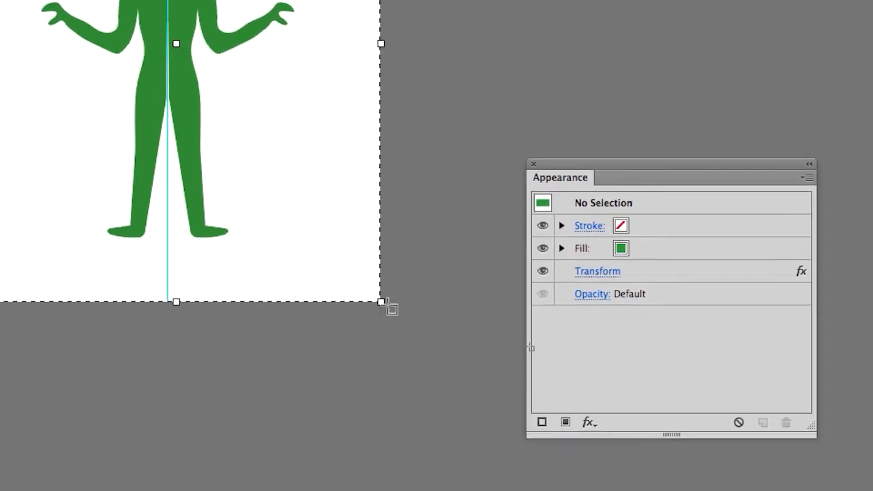
left_click_drag(385, 305, 337, 263)
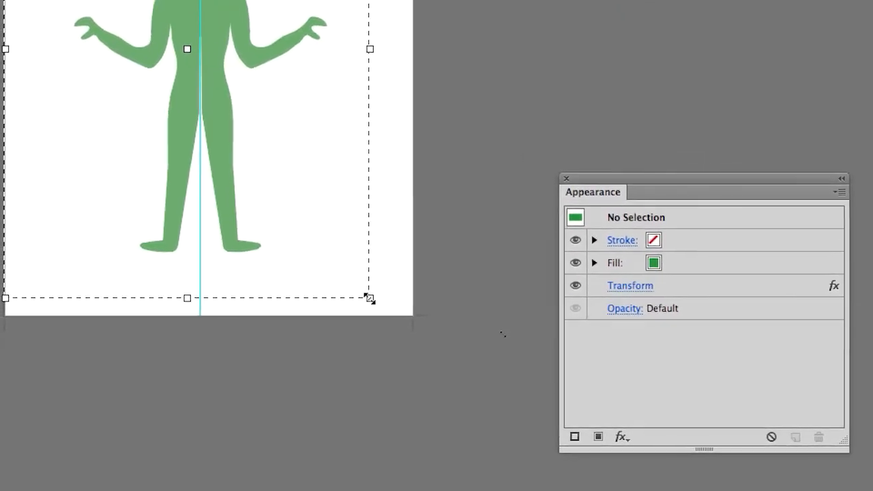
left_click_drag(369, 290, 368, 312)
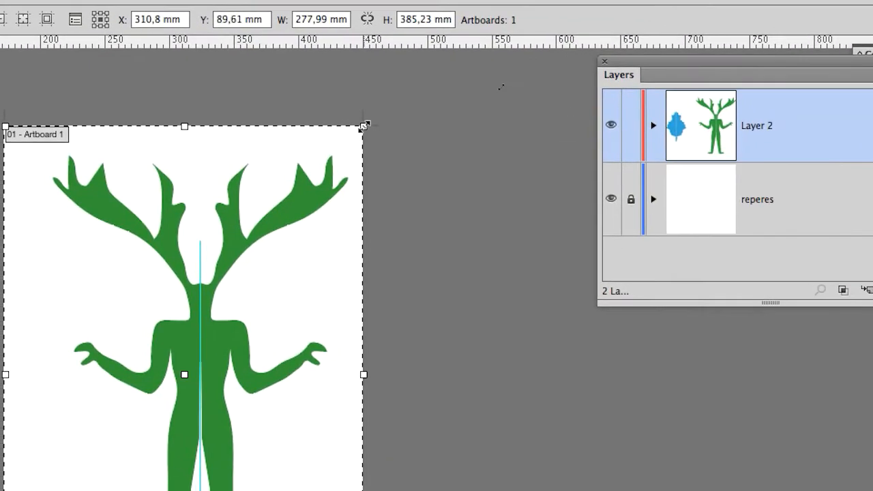
left_click_drag(564, 68, 568, 68)
left_click_drag(369, 125, 374, 116)
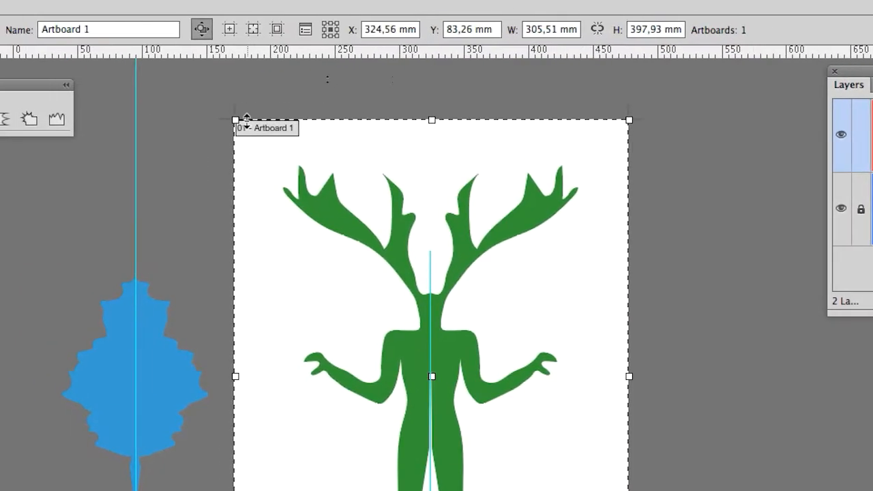
left_click_drag(240, 120, 247, 120)
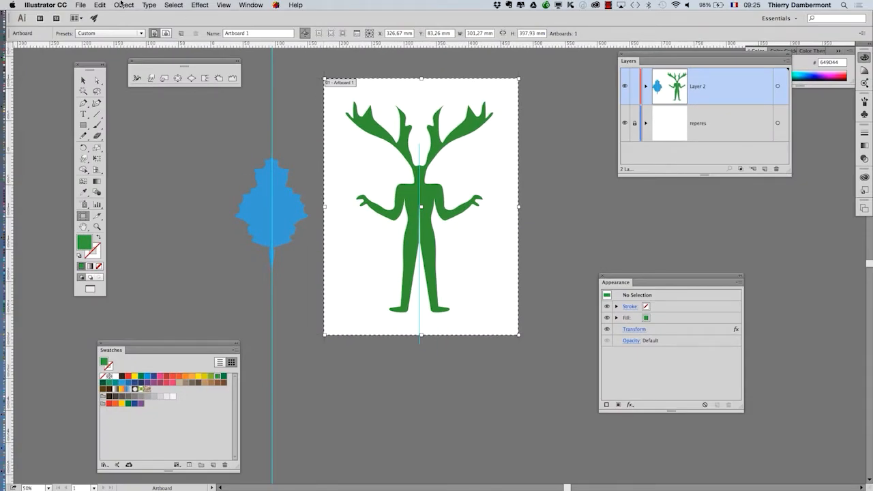
Save the document under the new name "perso.ai" in Adobe Illustrator format with the default options
left_click(81, 5)
left_click(96, 81)
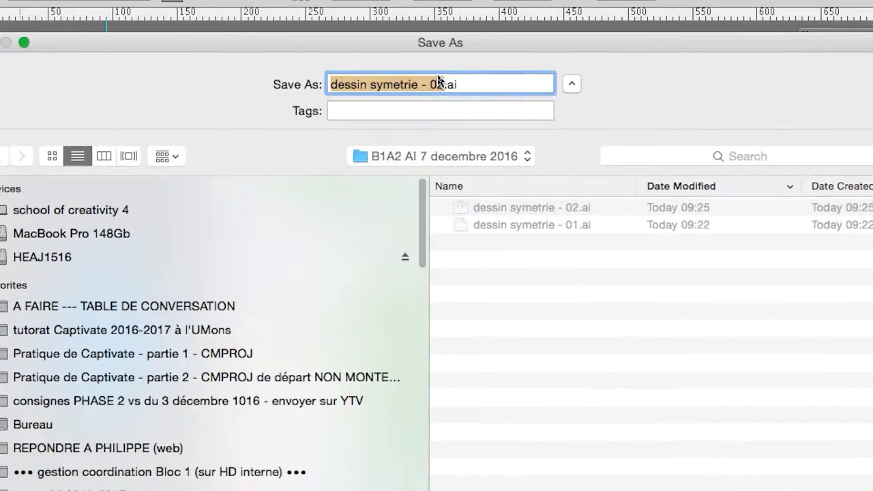
type("perso")
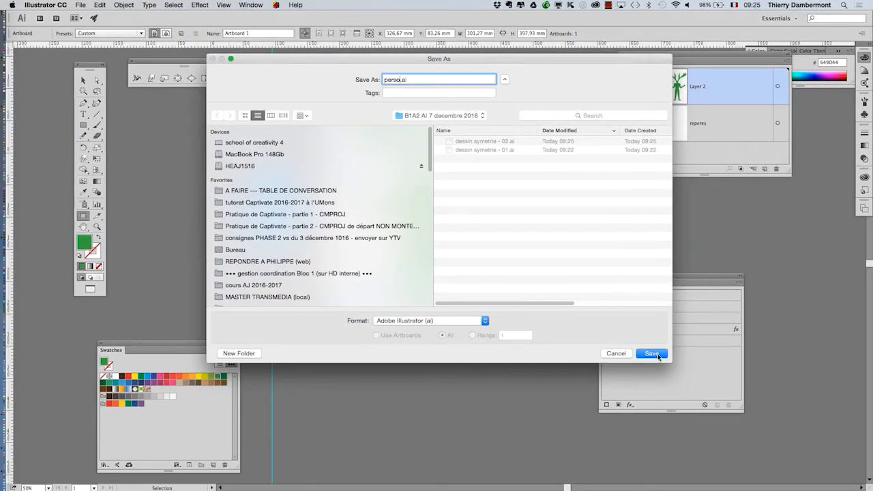
left_click(651, 353)
left_click(467, 367)
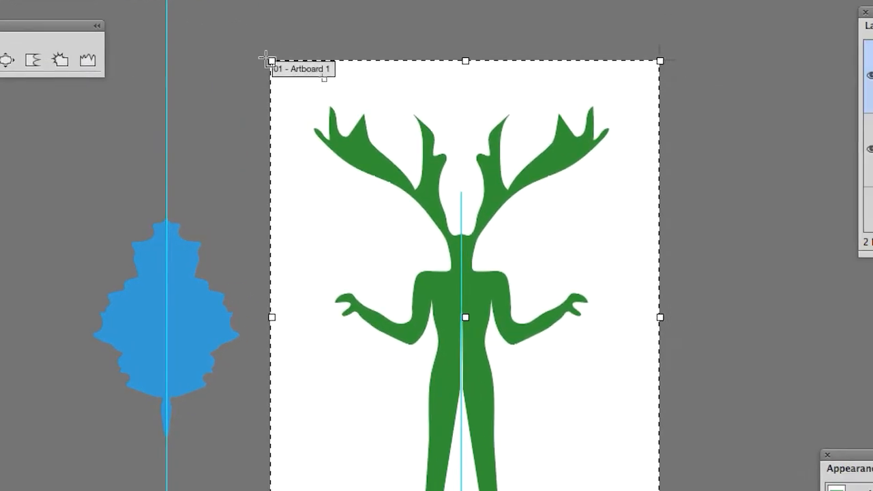
Resize Artboard 1 to about 144 × 215 mm so that it frames only the blue leaf
left_click_drag(270, 60, 63, 191)
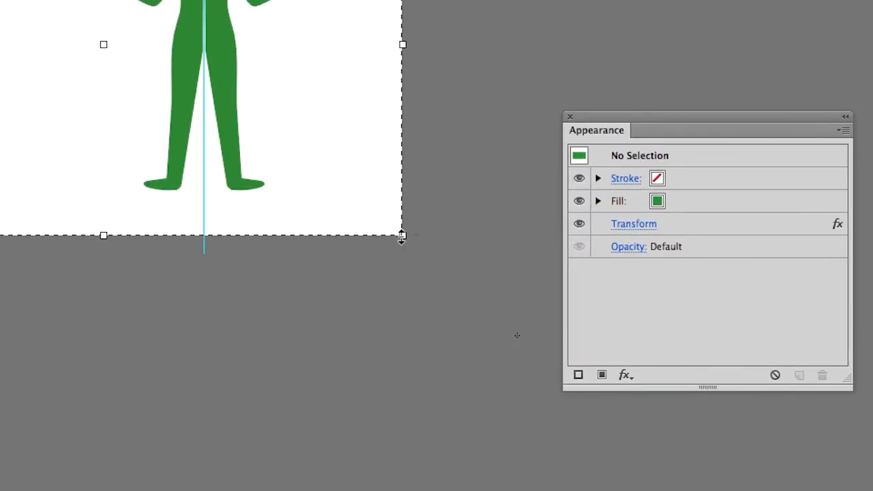
left_click_drag(771, 470, 482, 401)
left_click_drag(303, 213, 265, 197)
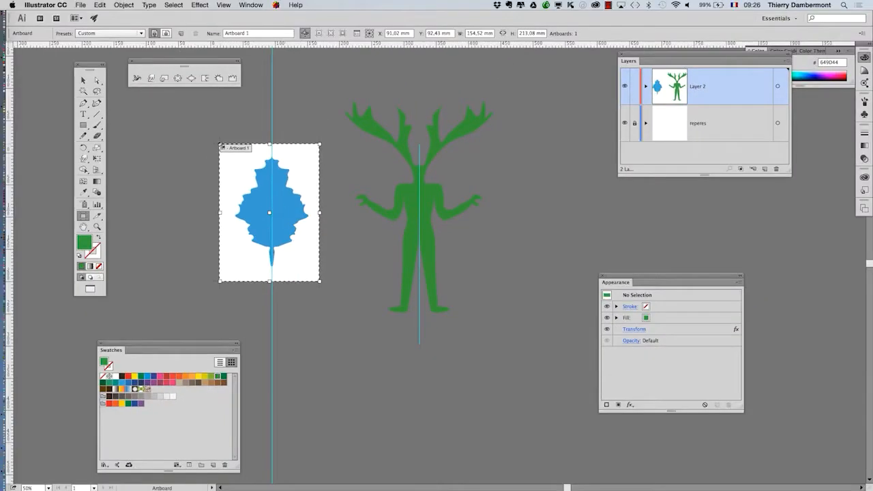
left_click_drag(220, 145, 227, 143)
Save the leaf version as "feuille.ai" in Adobe Illustrator format with the default options
left_click(80, 5)
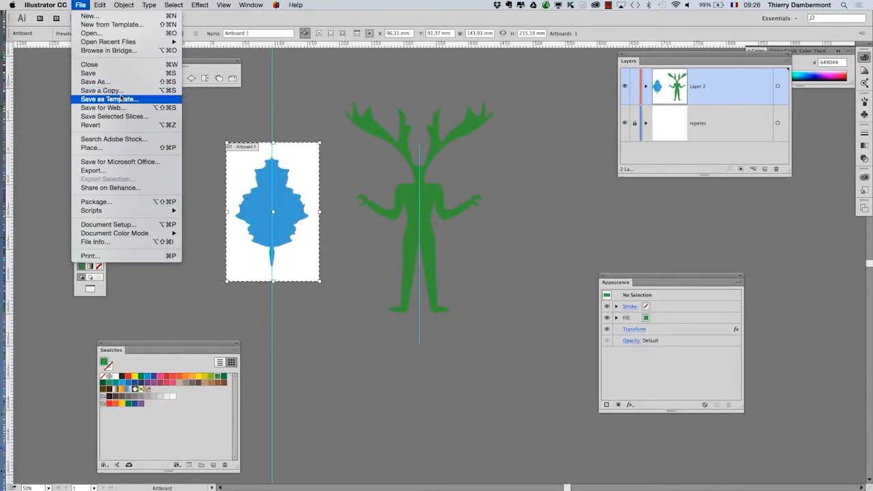
left_click(95, 81)
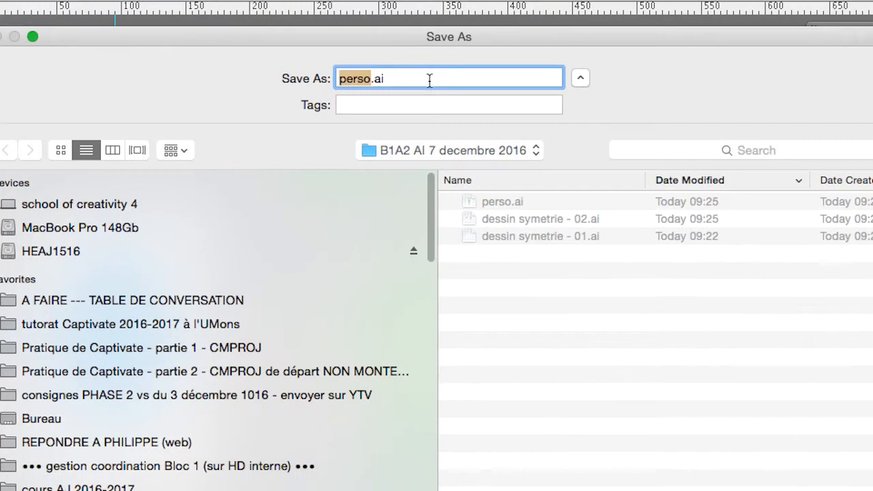
type("feuille")
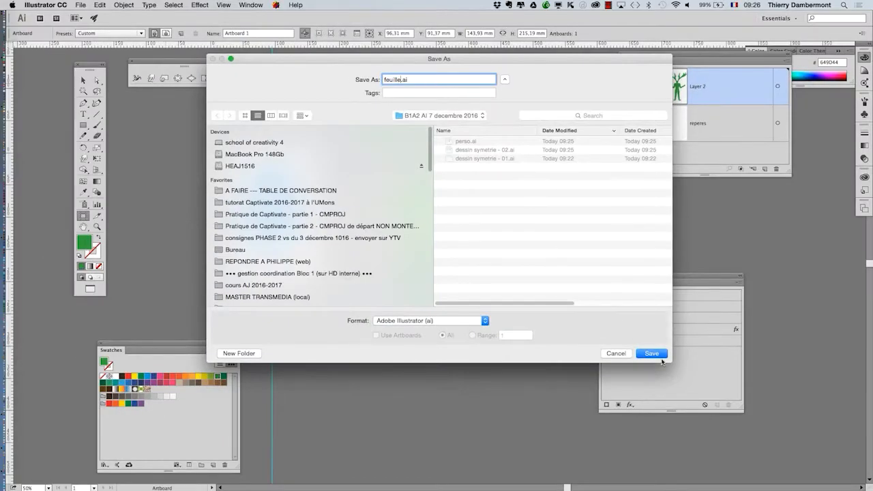
left_click(659, 358)
left_click(484, 371)
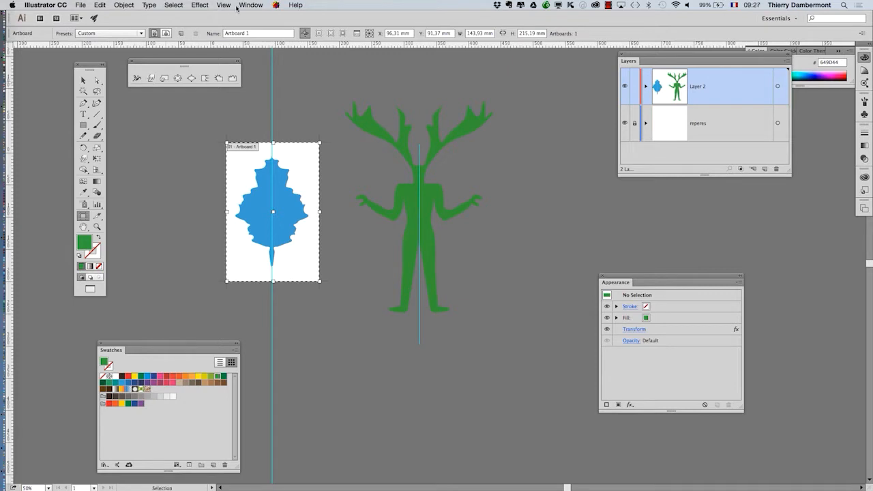
Show the transparency grid to check the transparent areas around the leaf and figure, and hide the grid again
left_click(223, 5)
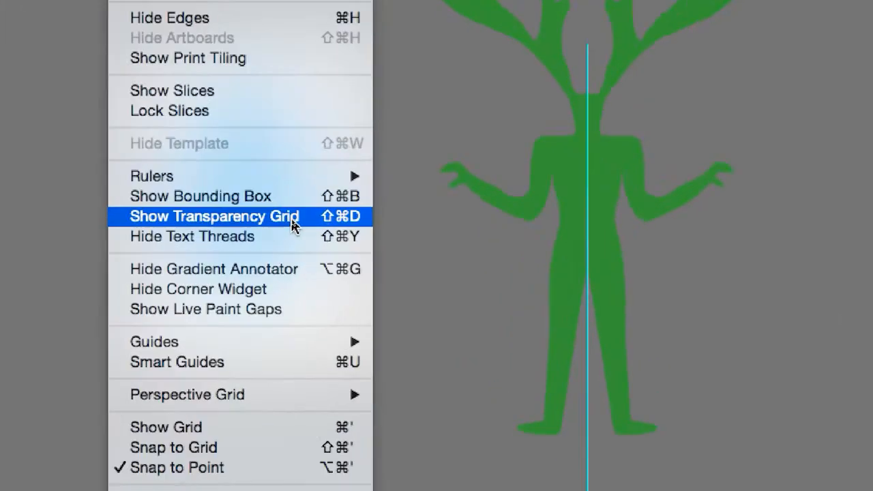
left_click(292, 225)
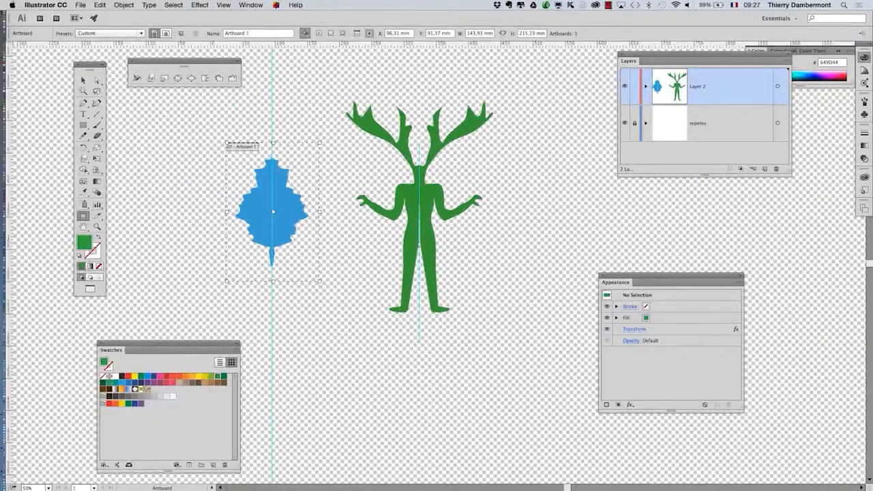
scroll(430, 236, "up", 5)
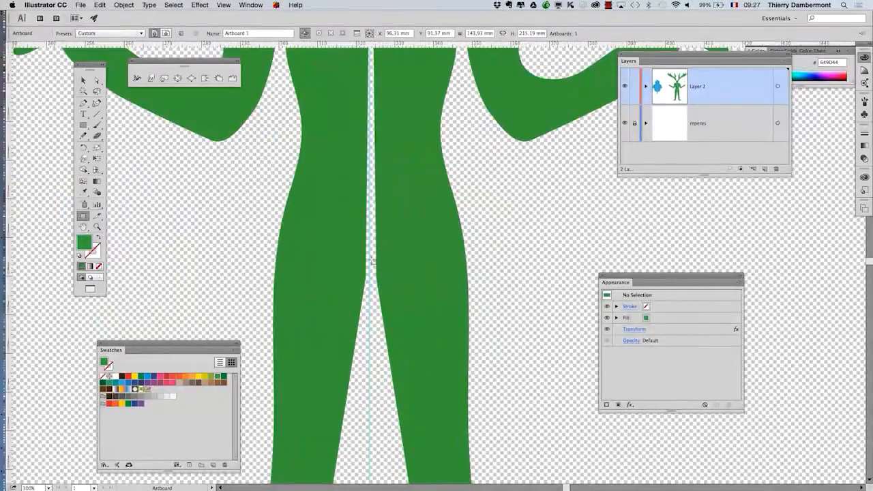
scroll(372, 227, "down", 5)
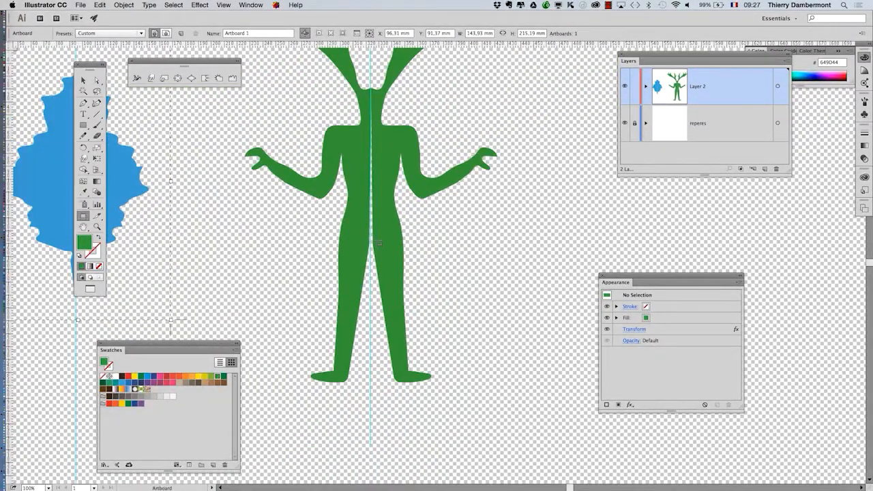
scroll(378, 243, "down", 1)
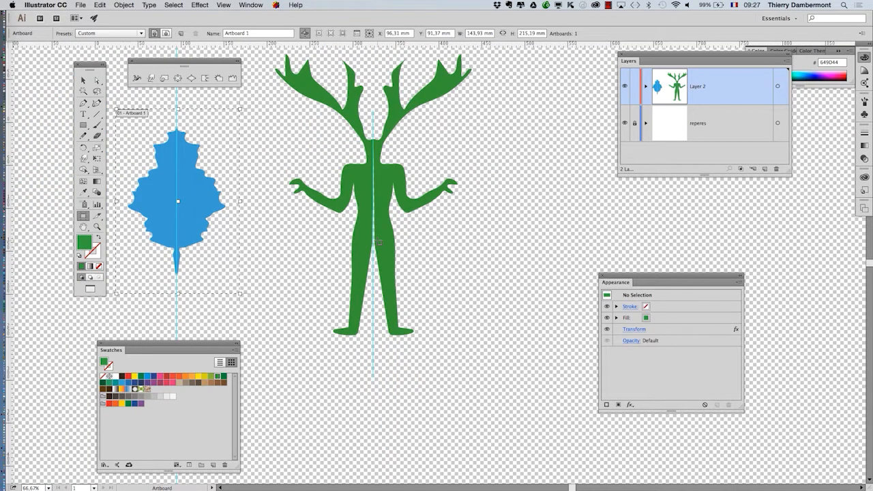
left_click(225, 4)
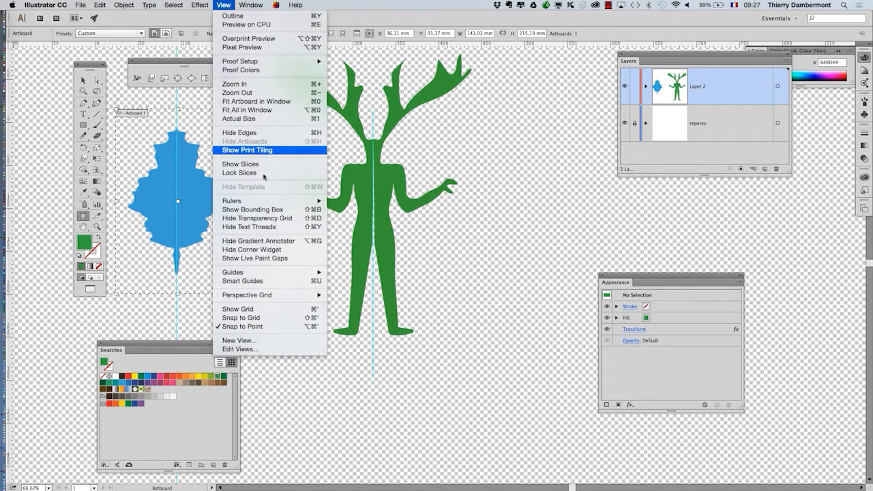
left_click(273, 217)
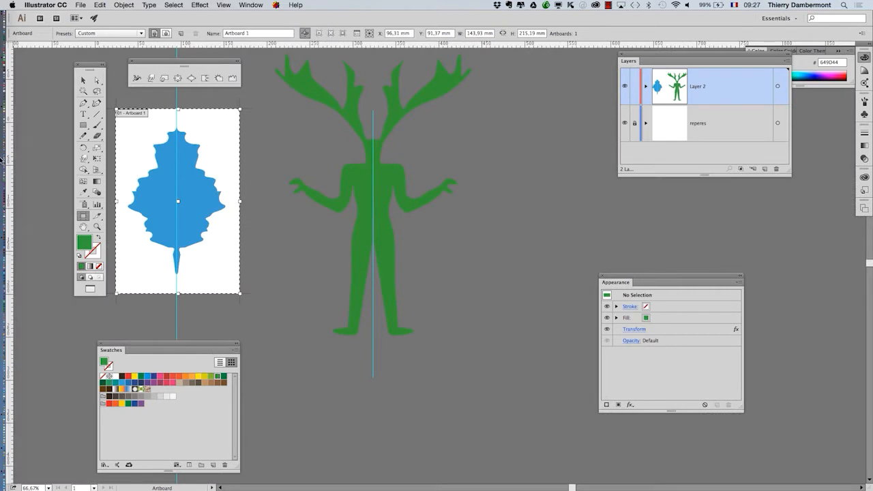
Switch to Adobe Photoshop CC 2015 and move the overlapping floating Calques and Couches panels apart
mouse_move(17, 211)
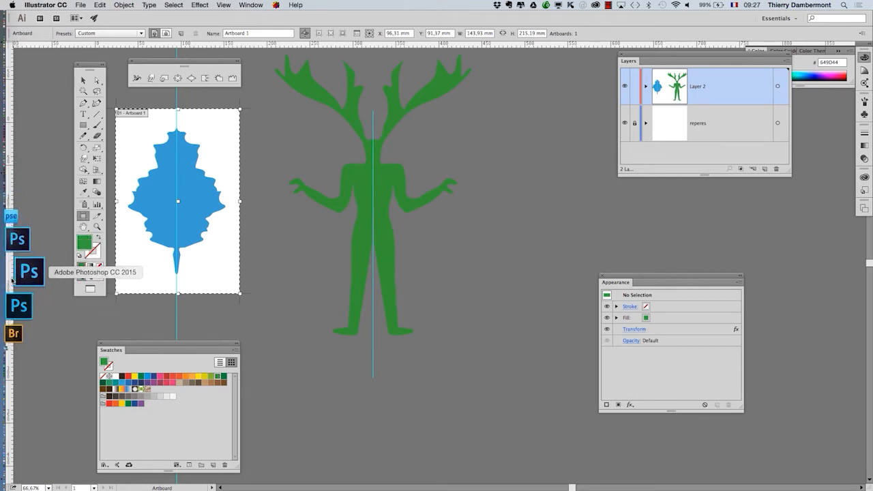
left_click(12, 279)
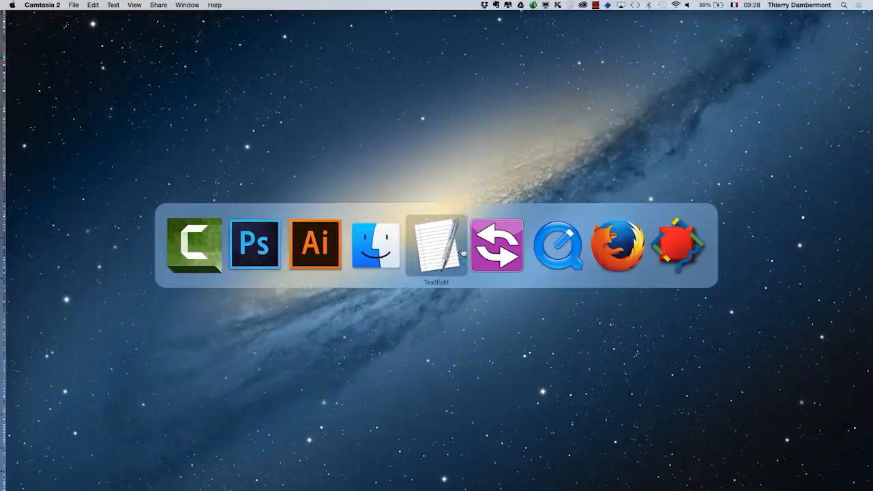
key("super+shift+Tab")
key("super+shift+Tab")
key("super+shift+Tab")
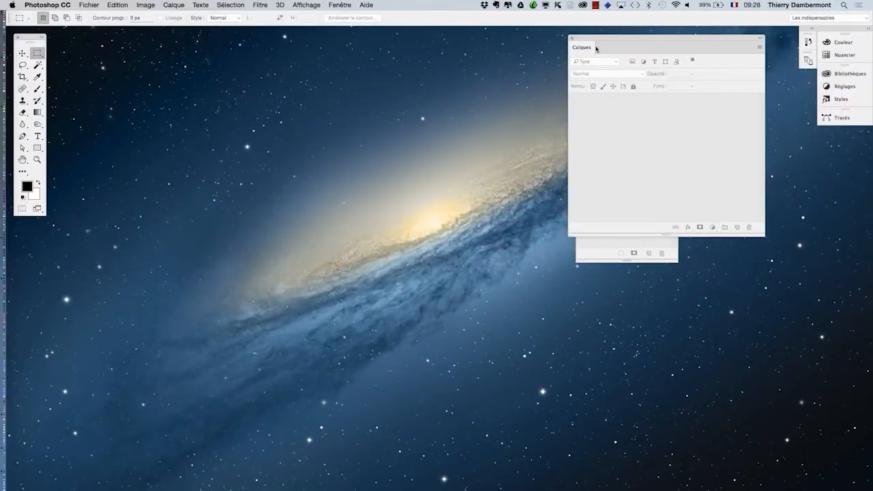
left_click_drag(595, 40, 733, 103)
left_click_drag(602, 58, 615, 58)
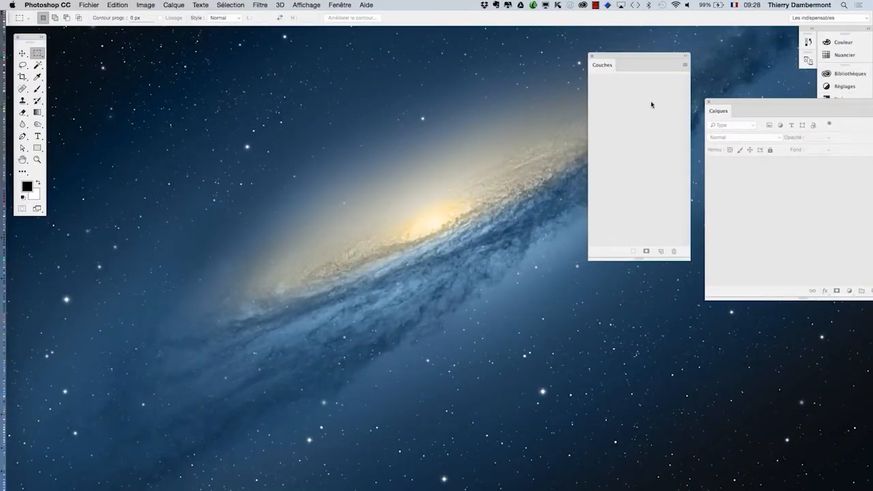
left_click(88, 5)
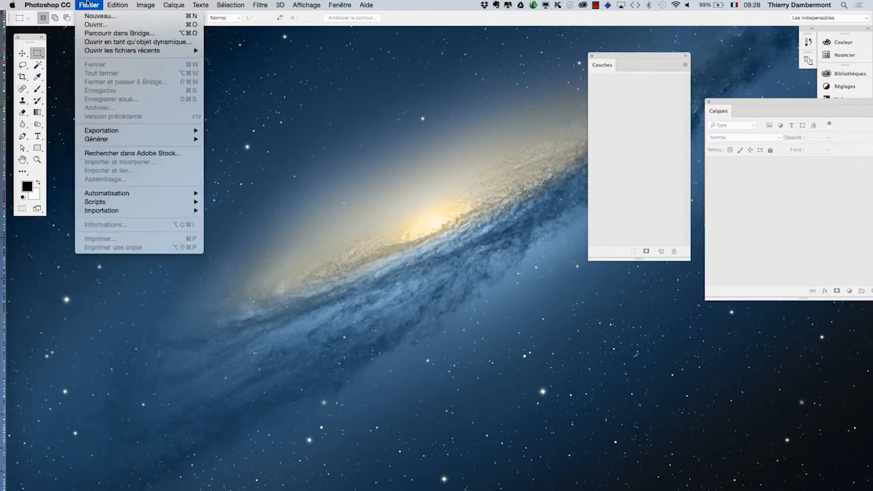
key("super+h")
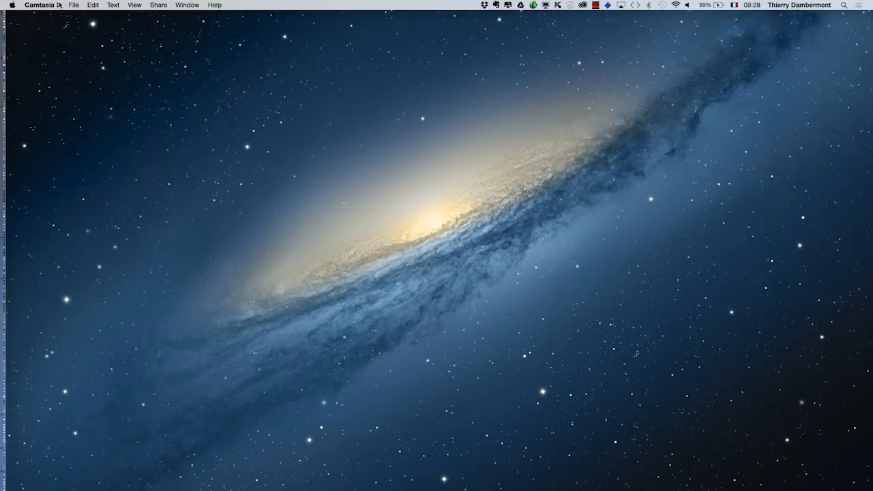
key("super+Tab")
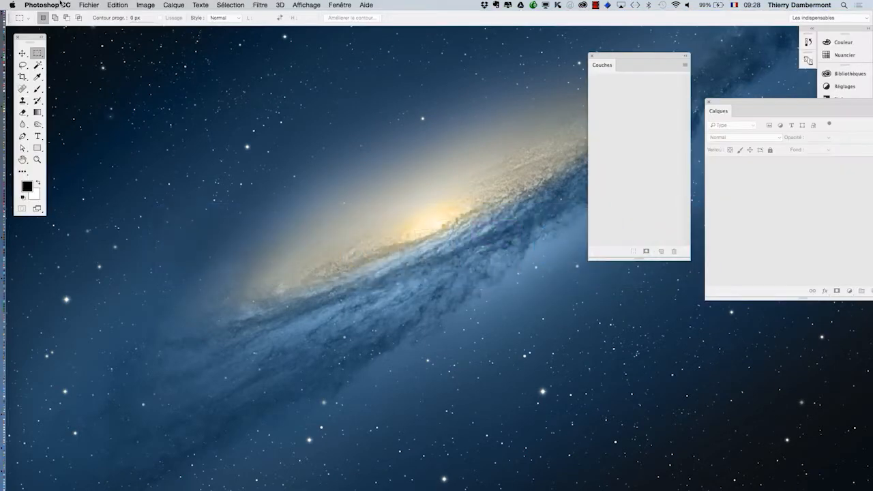
Create a white 1000 × 1000 pixel RGB document at 300 pixels/inch and display it in full-screen mode with menus
left_click(88, 5)
left_click(91, 16)
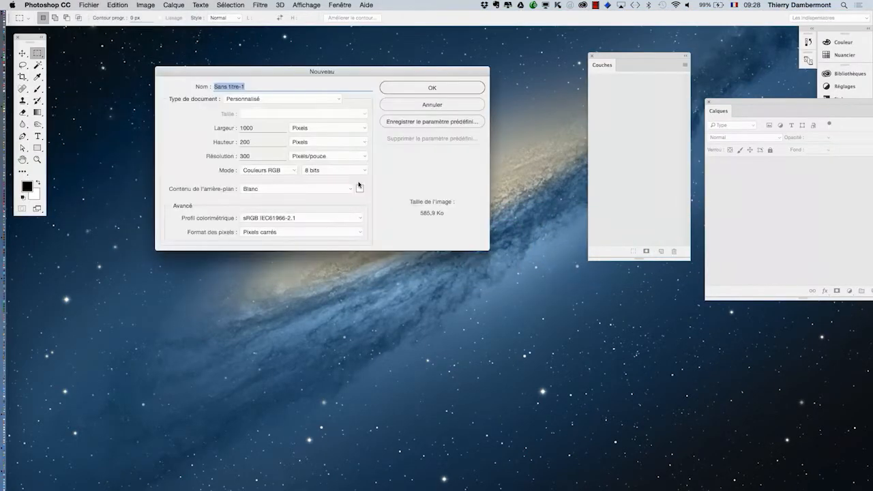
left_click_drag(303, 74, 295, 96)
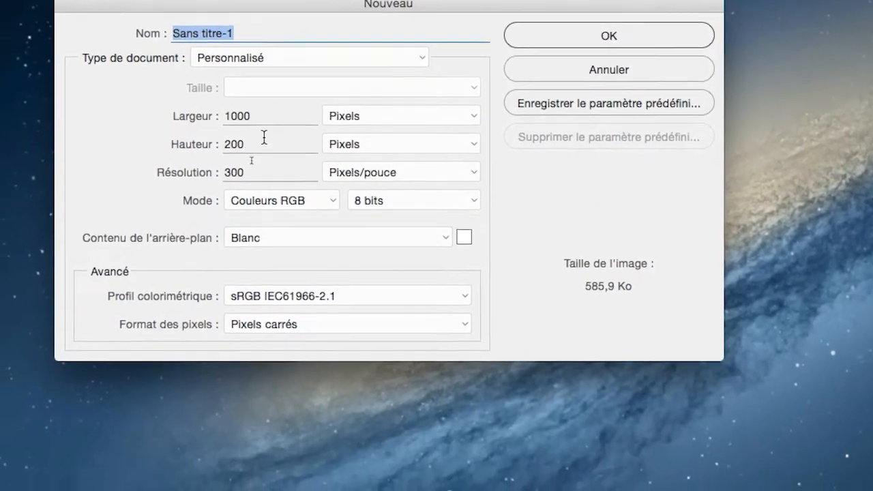
left_click_drag(257, 206, 200, 219)
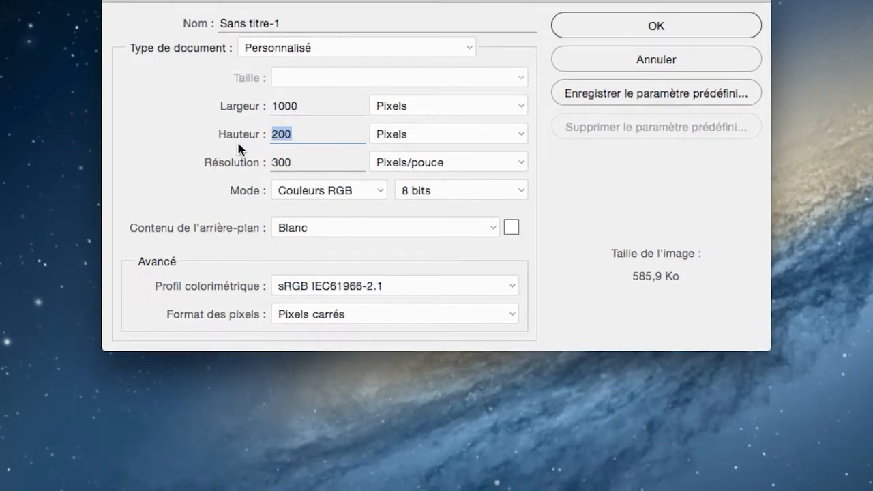
type("1000")
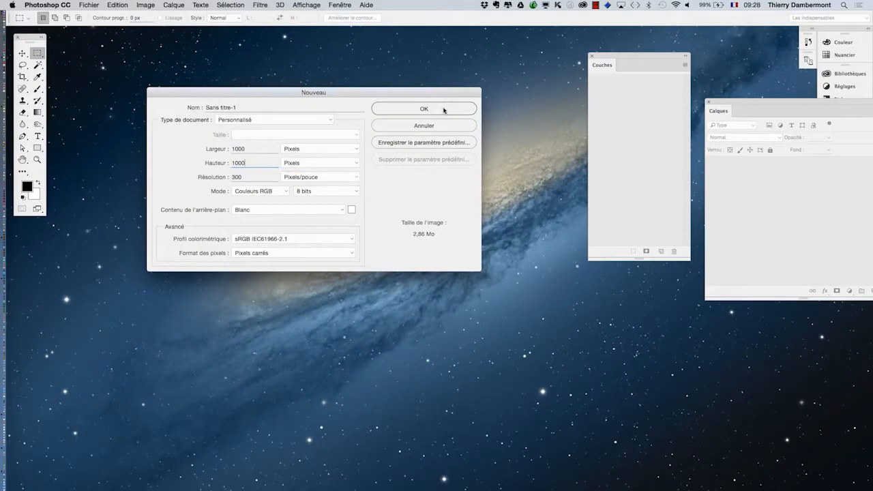
left_click(443, 109)
key("f")
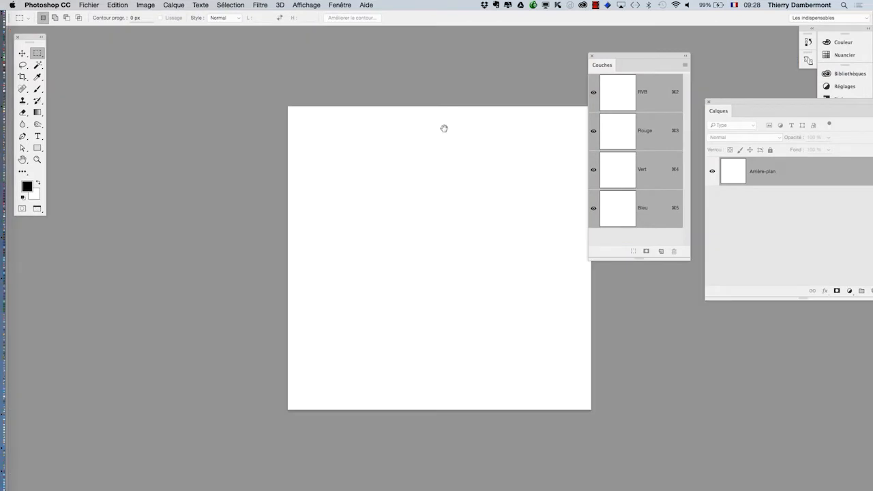
left_click_drag(444, 128, 269, 137)
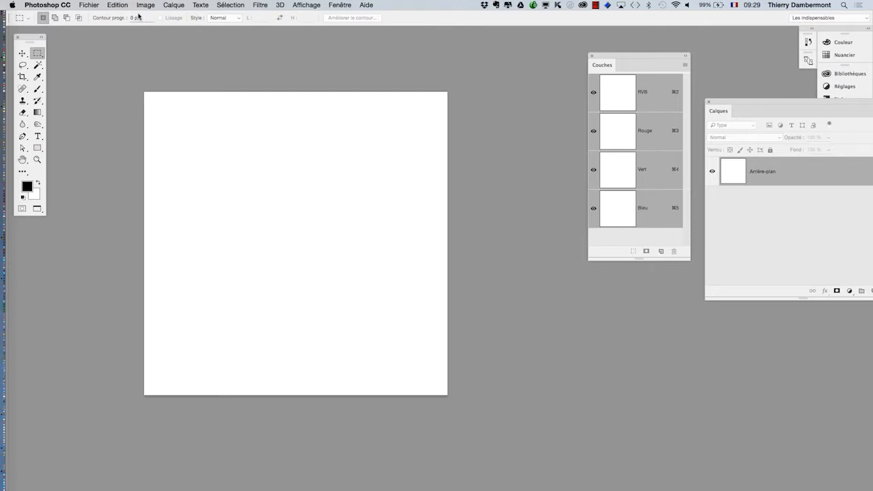
Set the user interface language to British English (Anglais, Royaume-Uni) in the Interface preferences
left_click(88, 5)
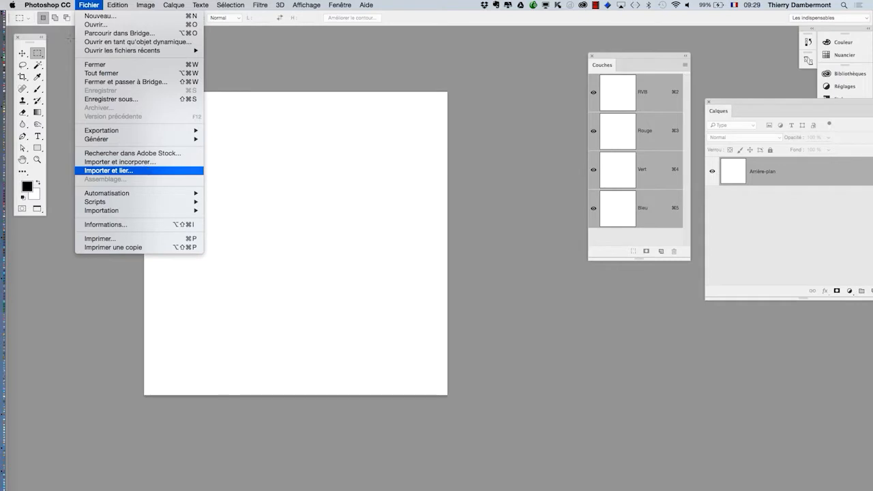
mouse_move(42, 5)
mouse_move(62, 34)
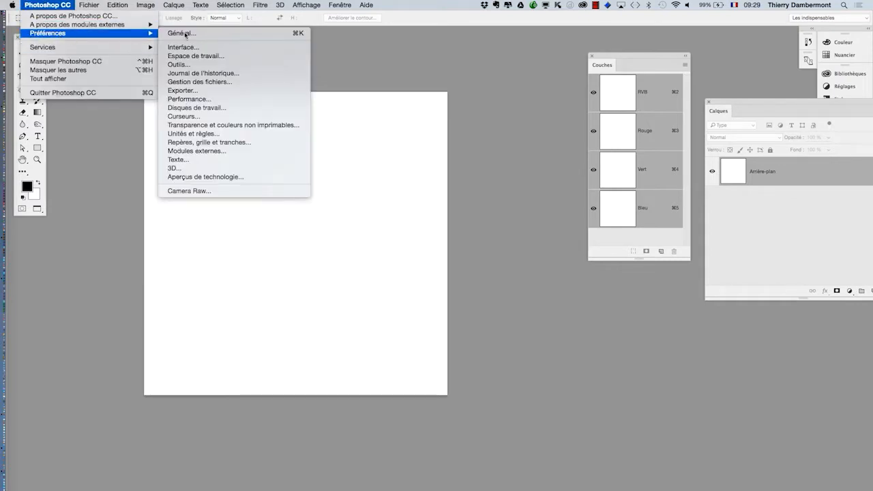
left_click(235, 47)
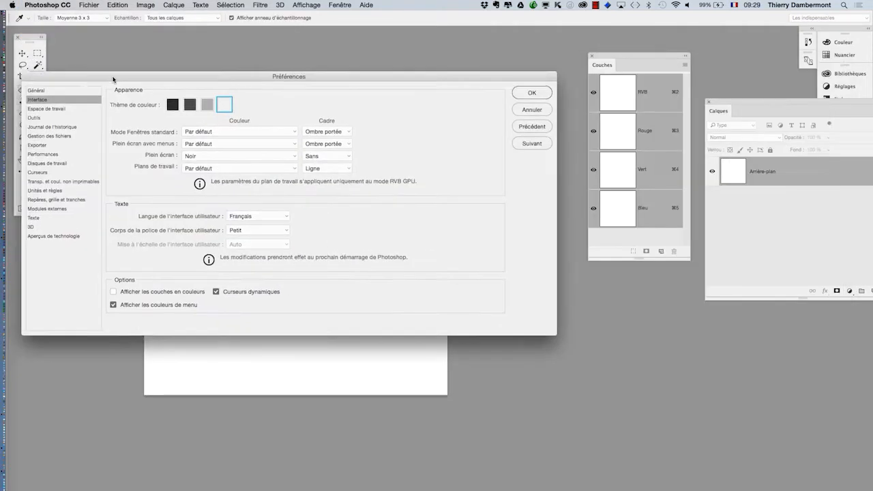
left_click_drag(109, 73, 256, 71)
key("alt")
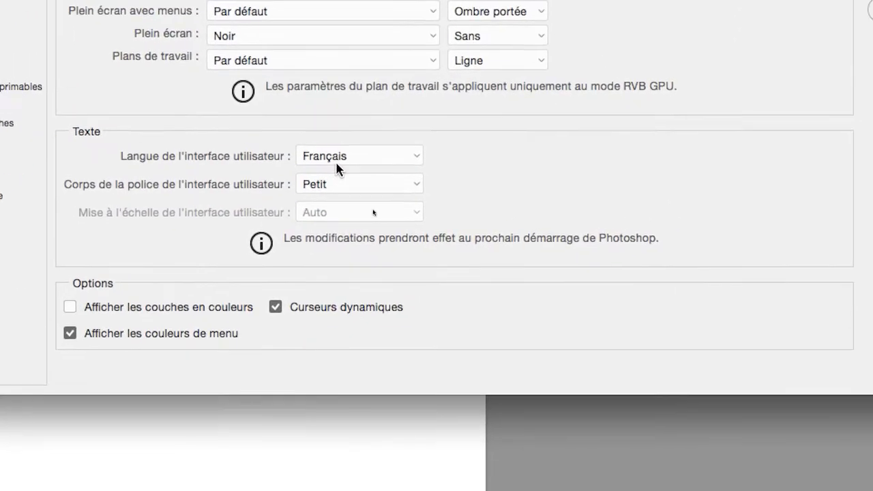
left_click(338, 158)
left_click(344, 144)
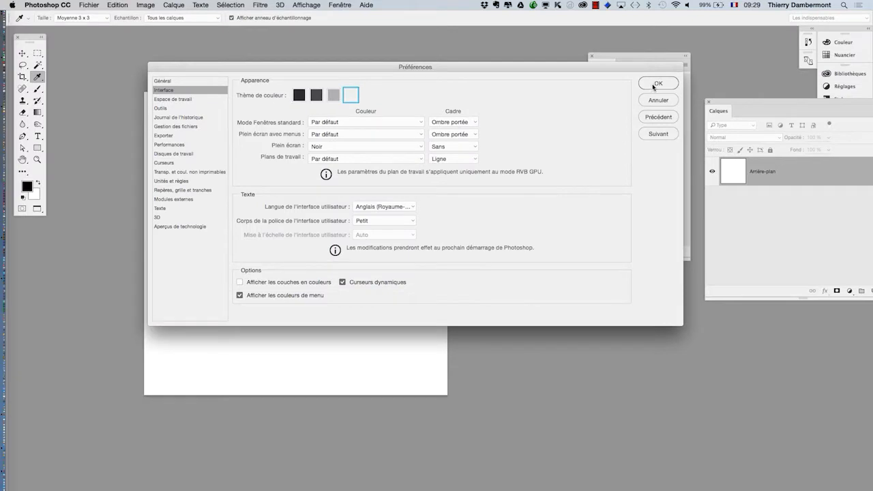
left_click(651, 86)
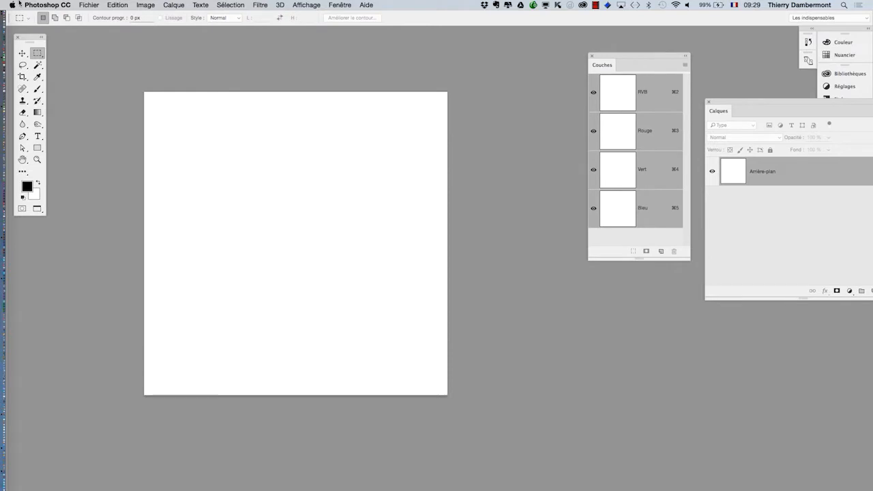
Quit Photoshop and relaunch Adobe Photoshop CC 2015 so that the new interface language is applied
left_click(40, 5)
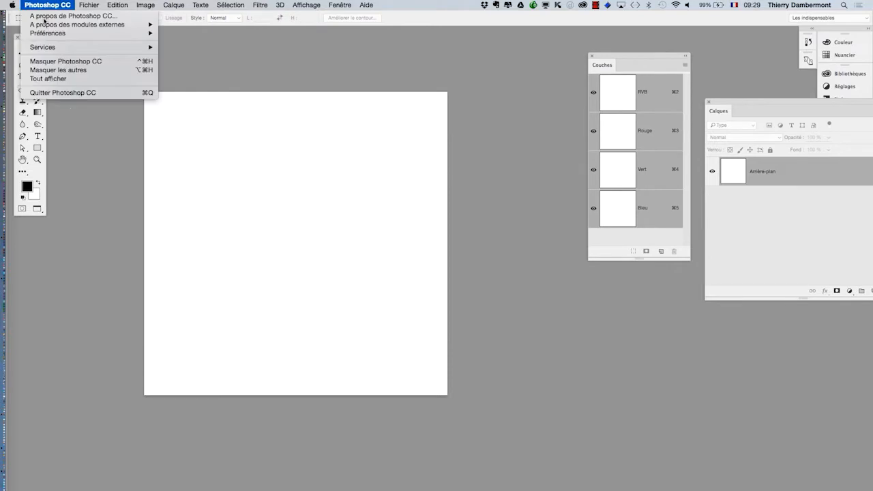
left_click(73, 93)
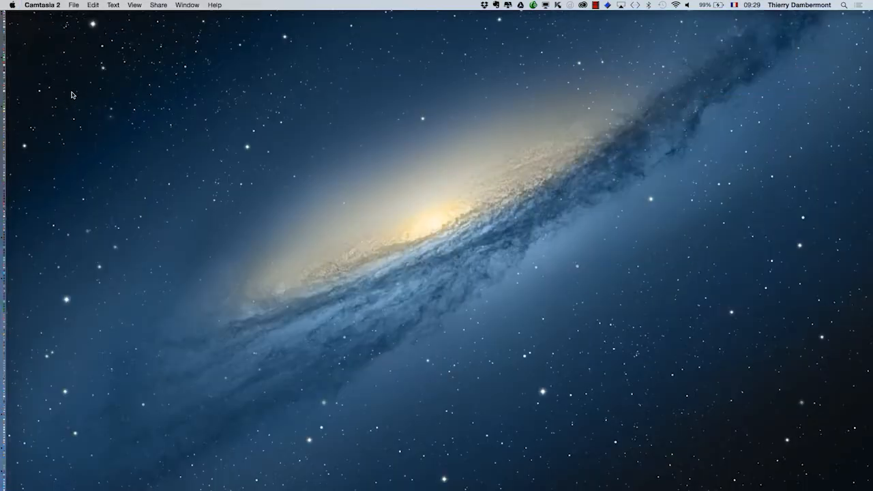
mouse_move(13, 220)
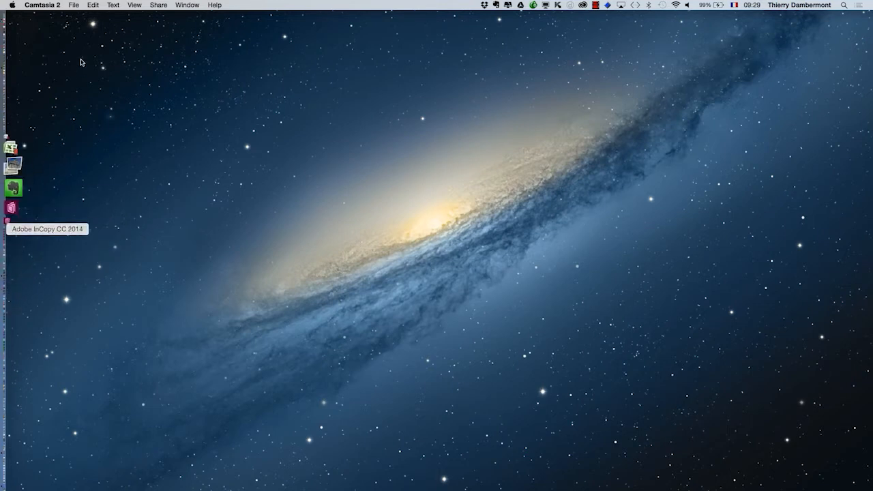
key("super+Tab")
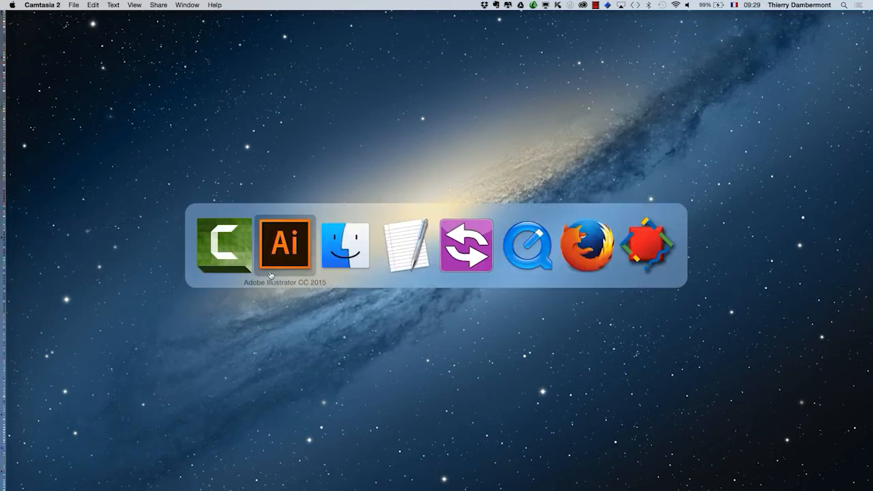
left_click(354, 256)
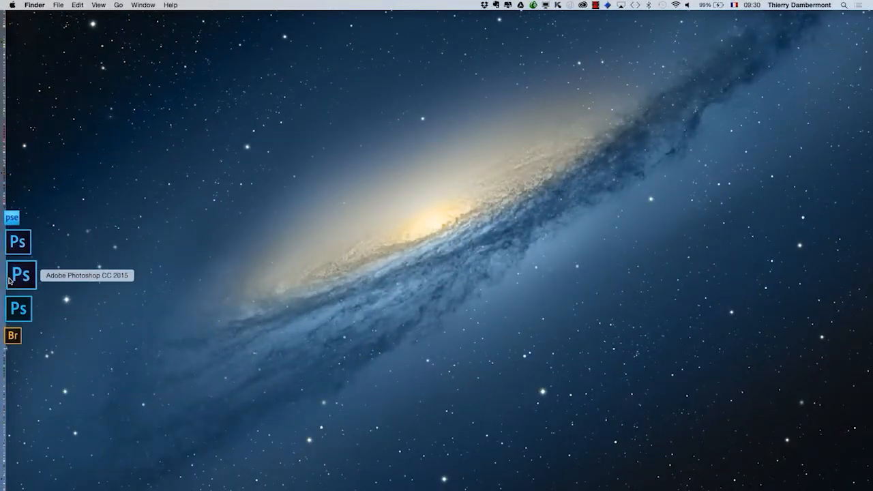
left_click(9, 279)
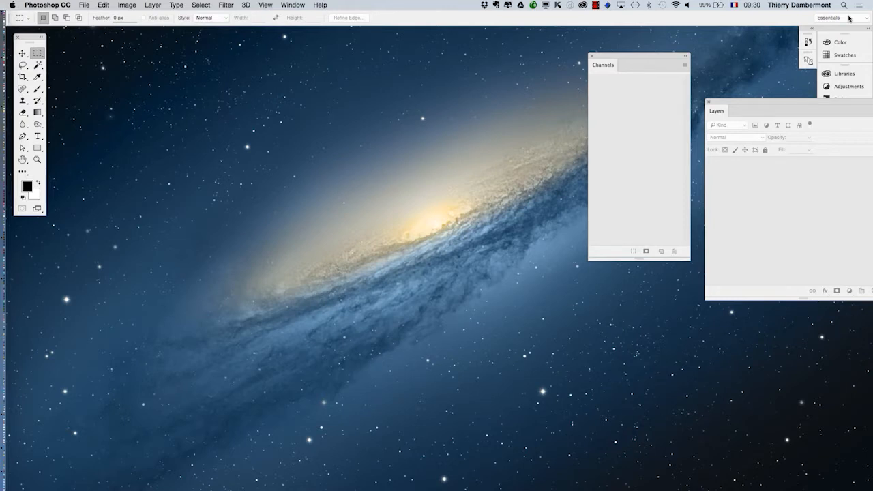
Restore the default Essentials panel layout and create a white 1000 × 1000 pixel RGB document at 300 pixels/inch
key("super+h")
key("super+Tab")
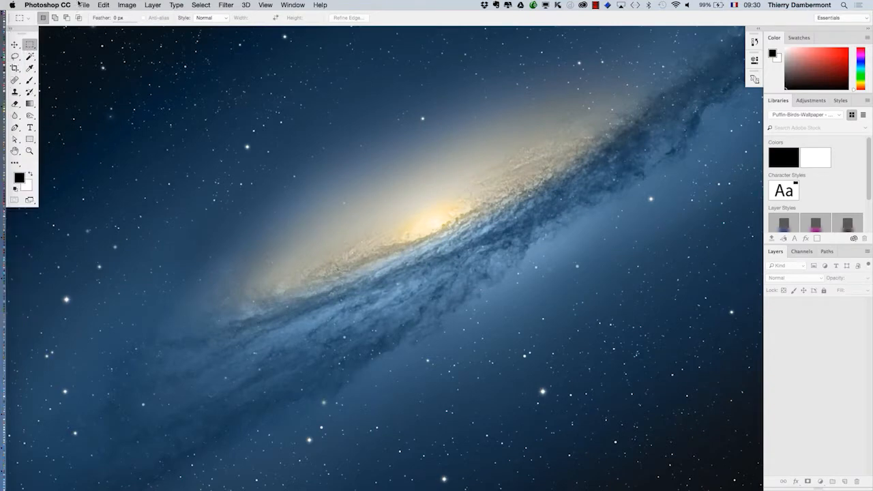
left_click(81, 5)
left_click(92, 16)
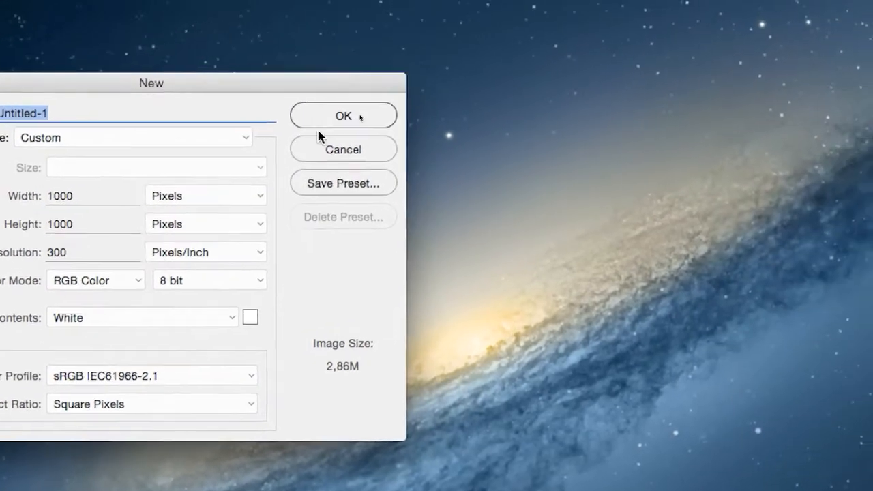
left_click(477, 71)
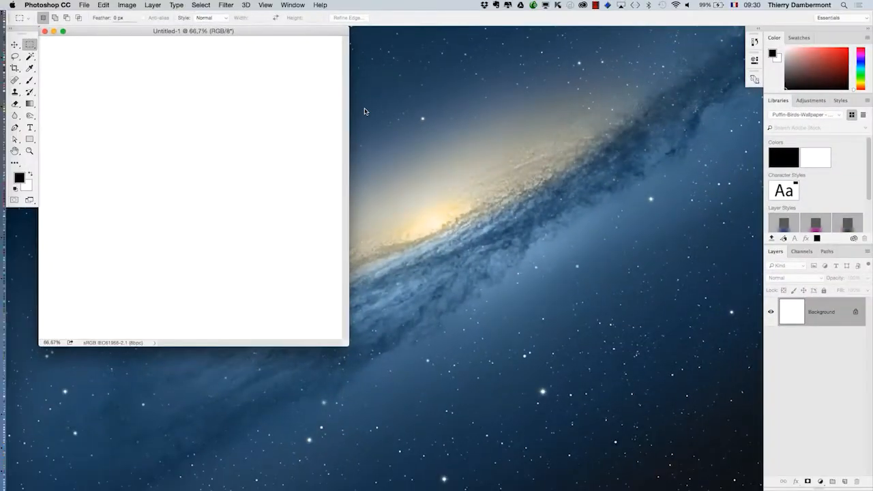
Display the blank document in full-screen mode with menus and choose perso.ai from the B1A2 AI 7 decembre 2016 folder for linked placement
key("f")
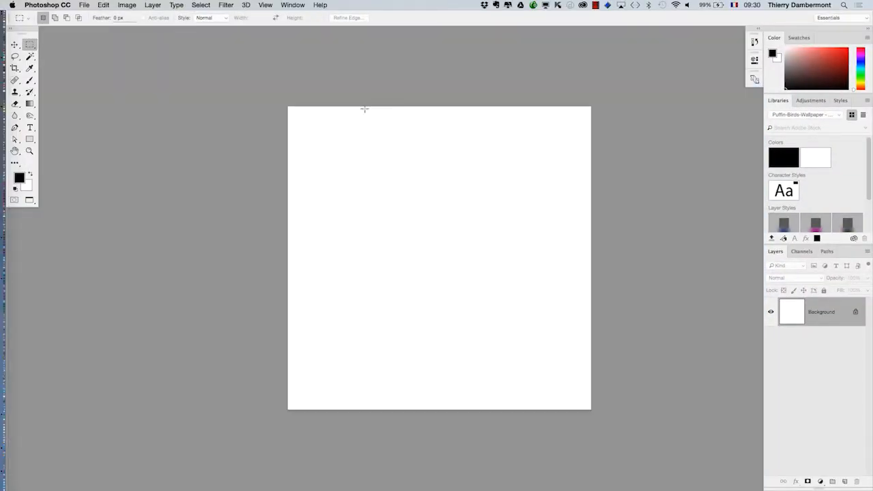
left_click_drag(382, 186, 197, 146)
left_click(89, 5)
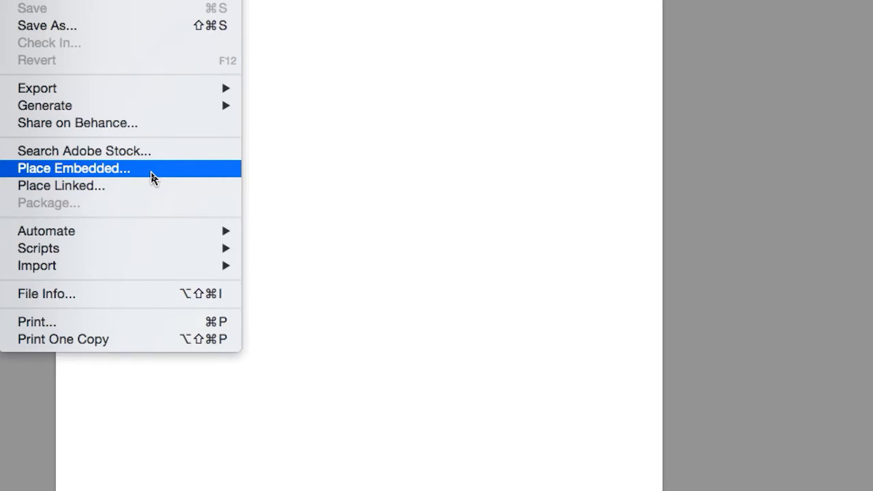
left_click(150, 183)
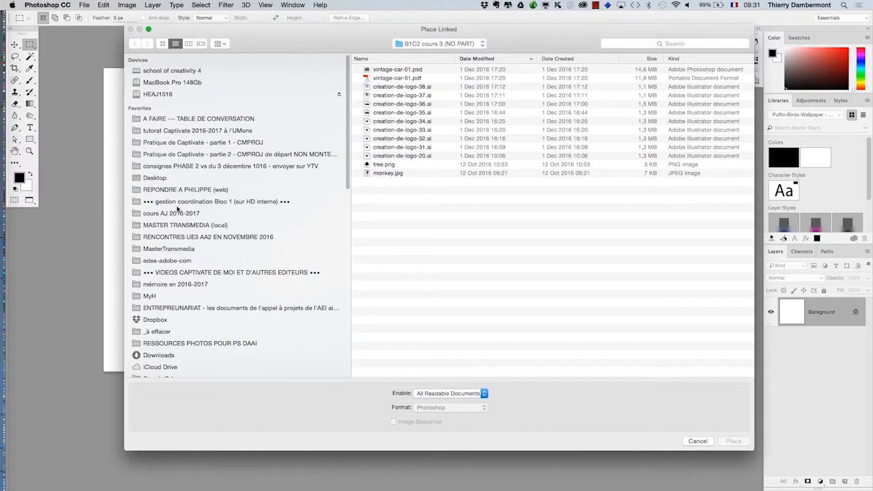
left_click(172, 179)
left_click(157, 121)
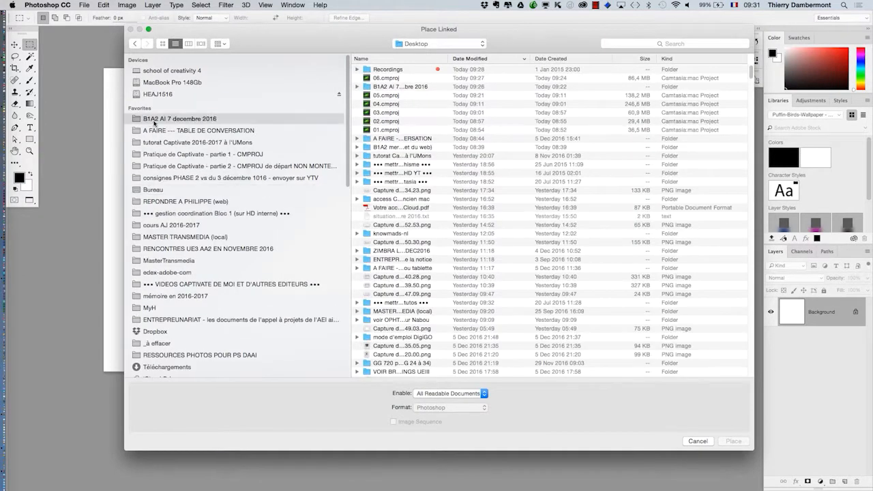
left_click(395, 81)
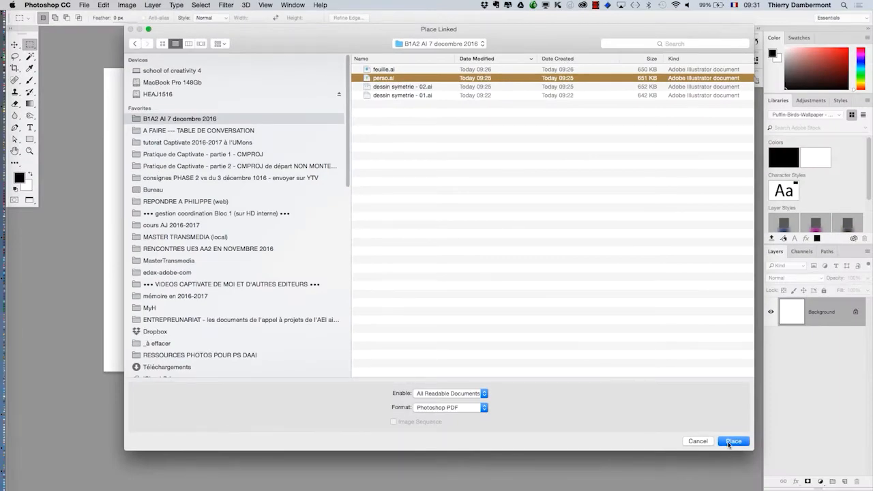
left_click(733, 441)
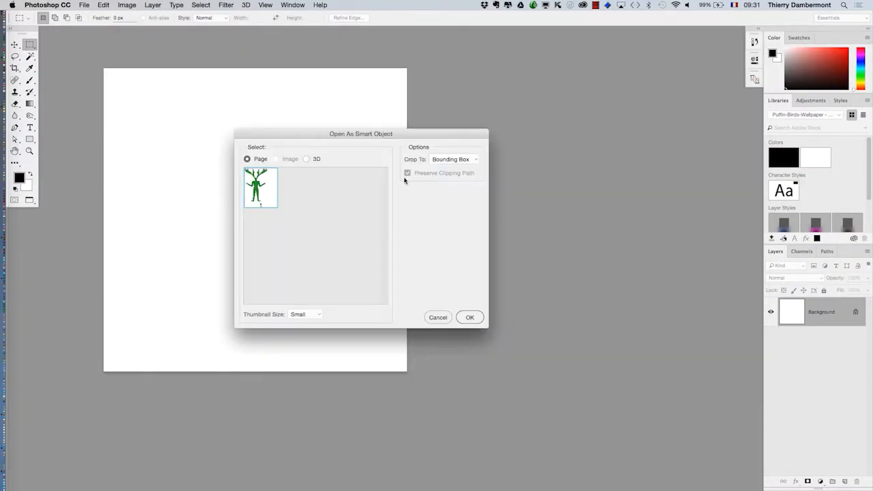
Compare the Media Box, Crop Box and Art Box cropping options in the preview of the antlered figure
left_click(466, 162)
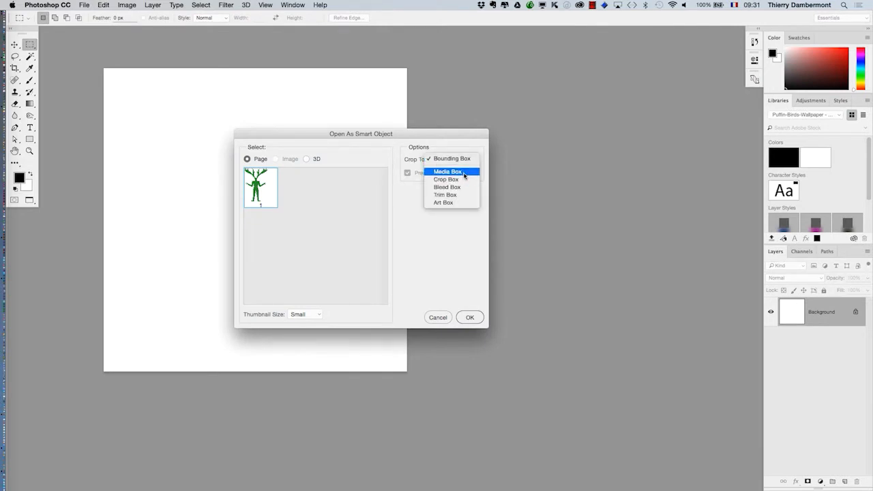
left_click(464, 171)
left_click(450, 158)
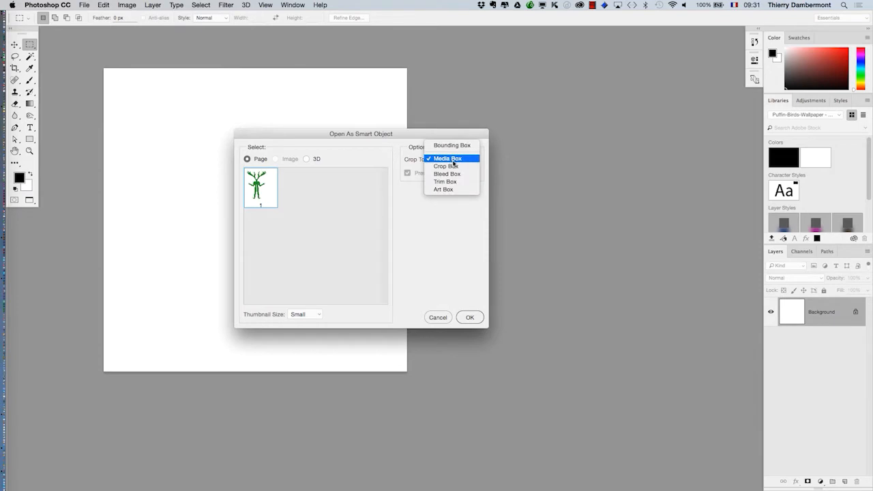
left_click(453, 165)
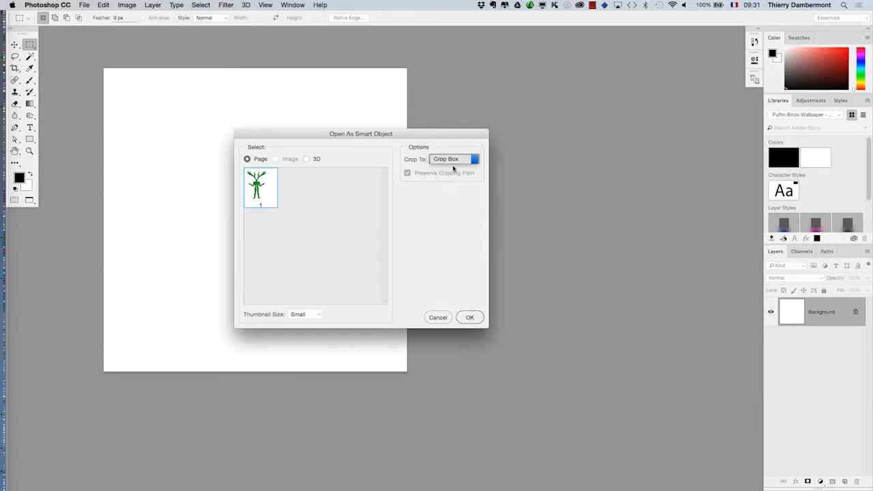
left_click(450, 159)
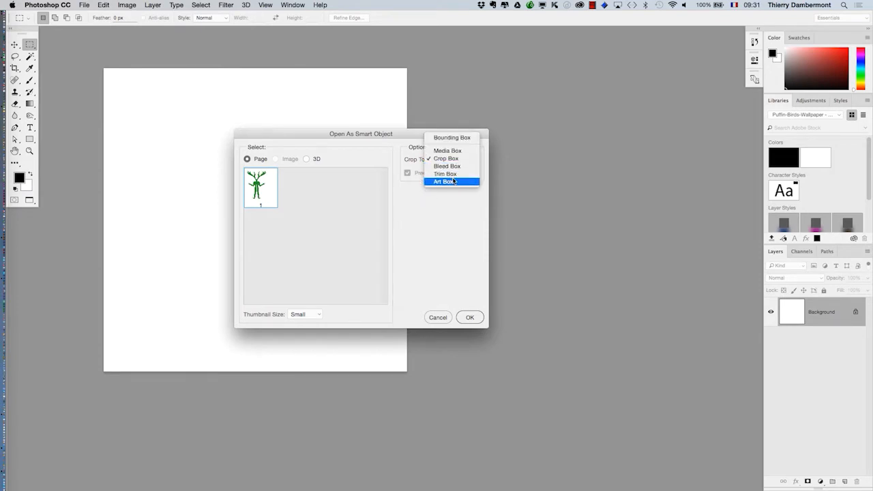
left_click(446, 181)
Crop the antlered figure to the Media Box and commit its placement on the canvas as a smart object
left_click(449, 161)
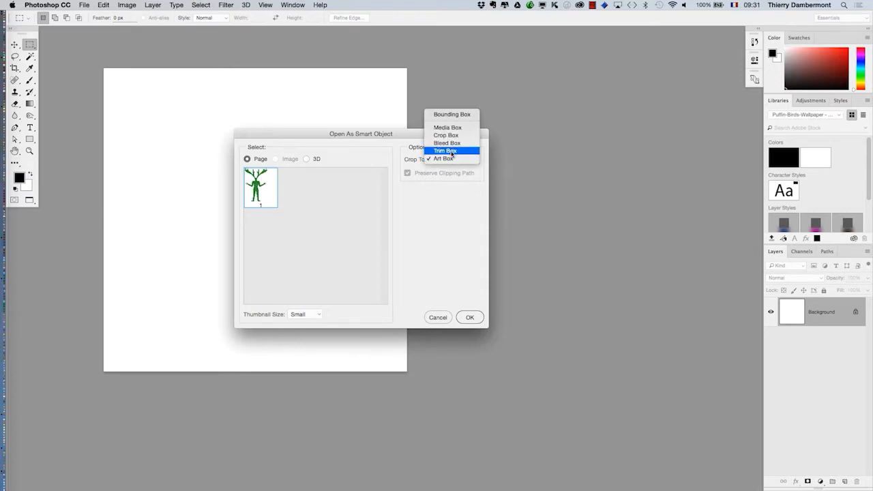
left_click(453, 129)
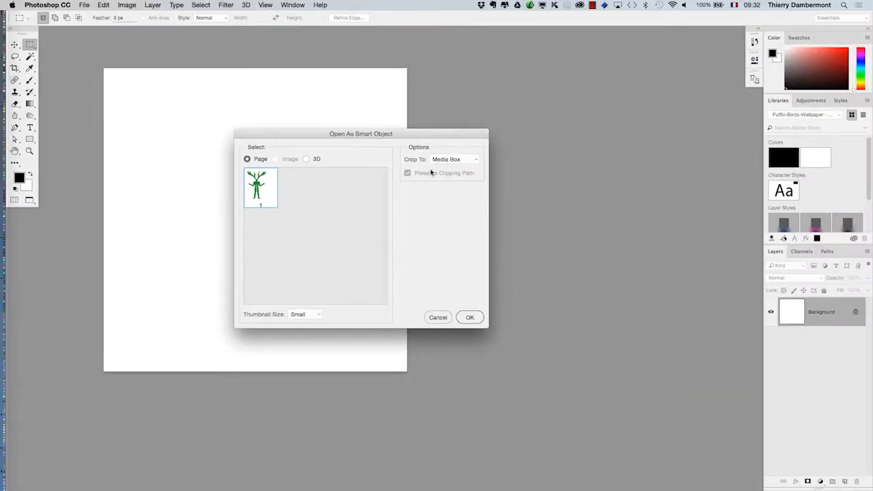
left_click(470, 317)
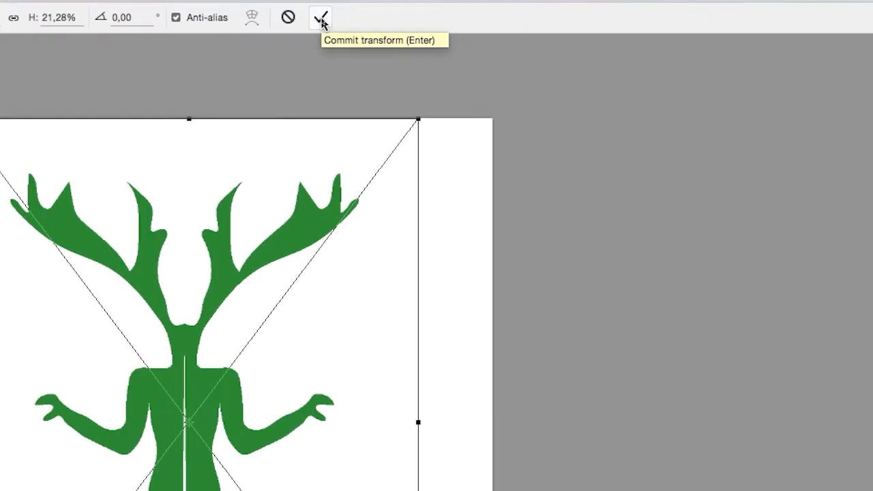
left_click(321, 18)
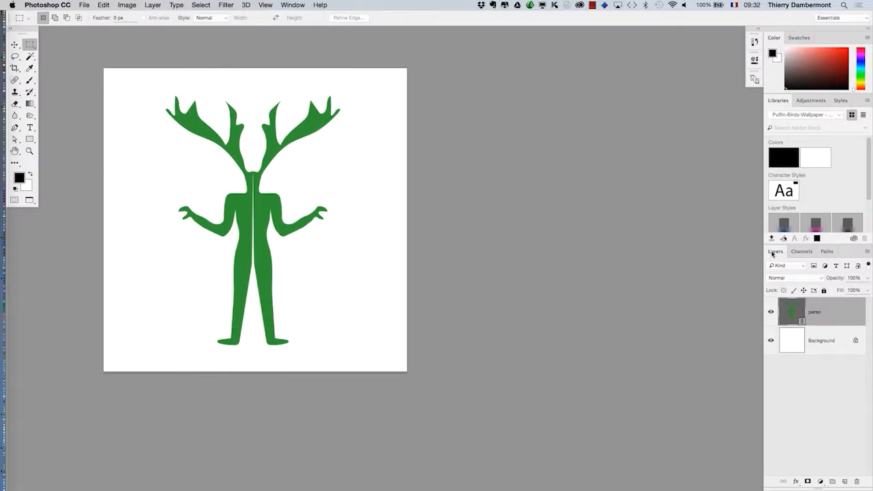
Detach the Layers panel, float it beside the canvas and enlarge it
left_click_drag(776, 251, 415, 63)
left_click_drag(509, 167, 608, 293)
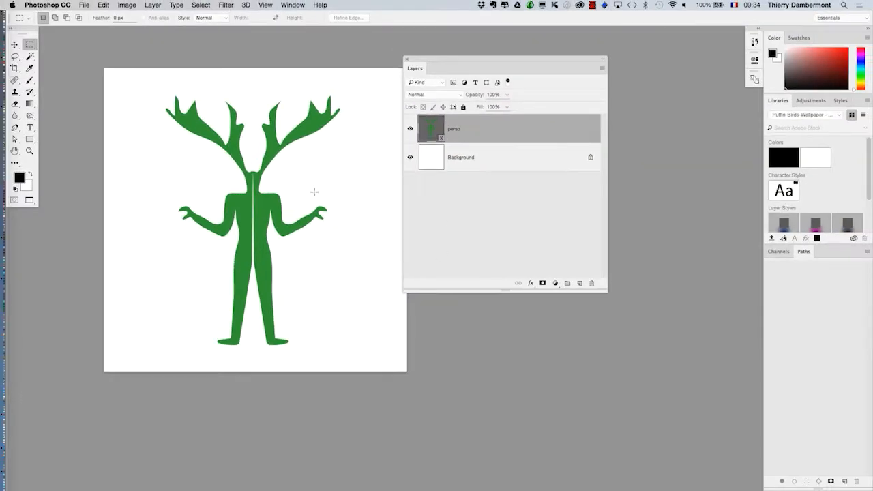
Switch to Illustrator, close the open leaf document and reopen the recent file perso.ai
key("super+Tab")
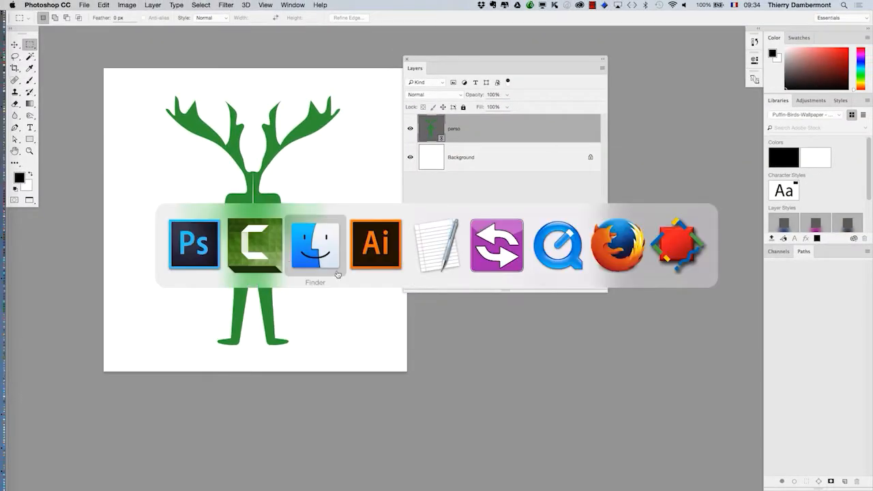
left_click(372, 256)
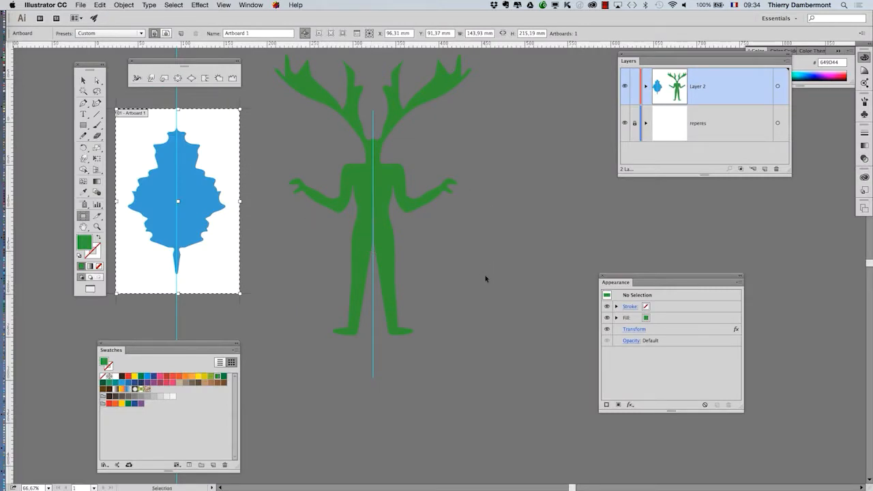
key("super+w")
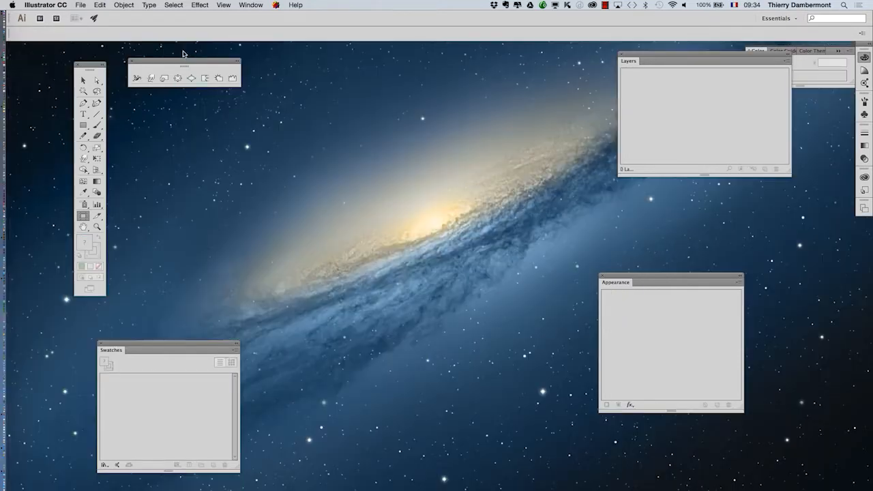
left_click(83, 5)
mouse_move(99, 45)
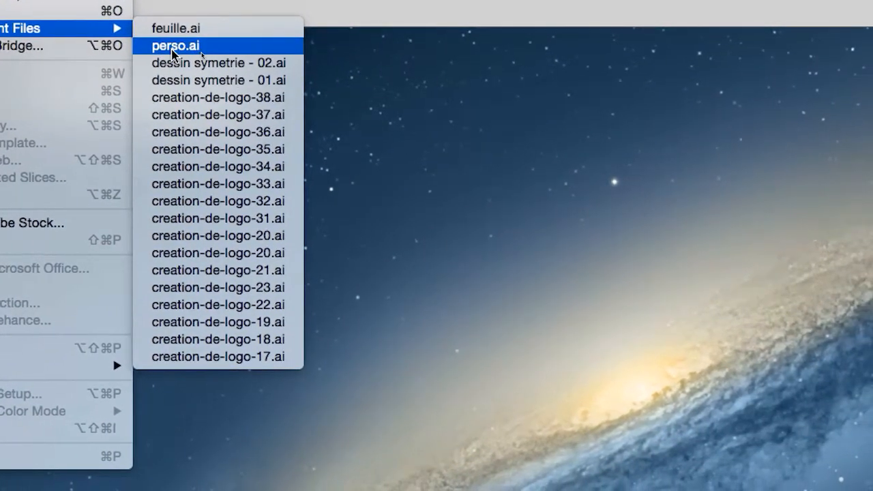
left_click(171, 55)
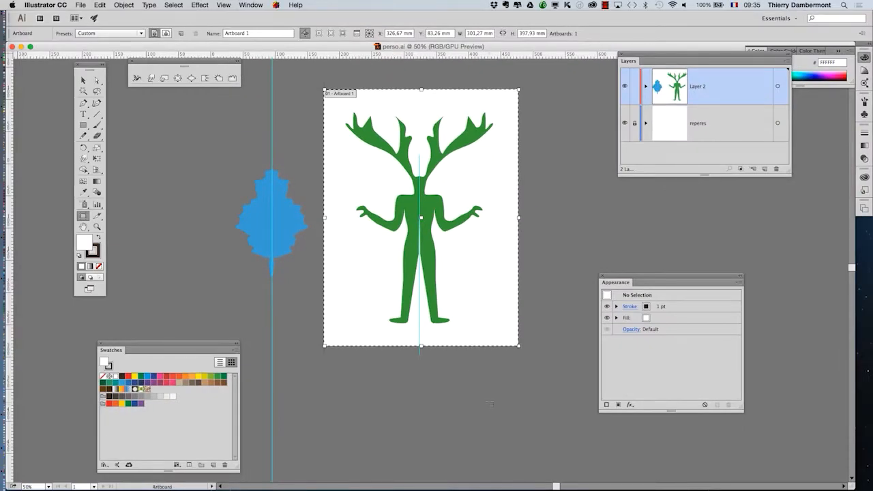
Move the left half of the antlered figure sideways until its crotch point reaches the vertical symmetry guide
scroll(422, 256, "up", 4)
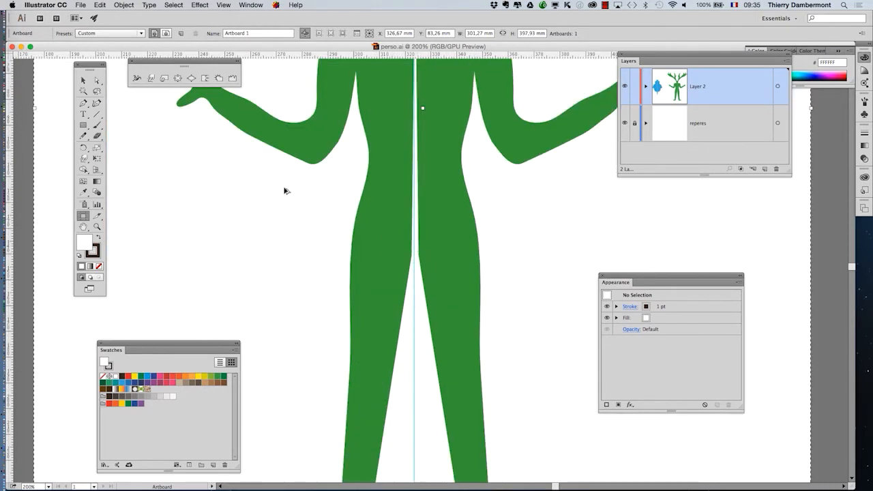
left_click(97, 79)
left_click(412, 257)
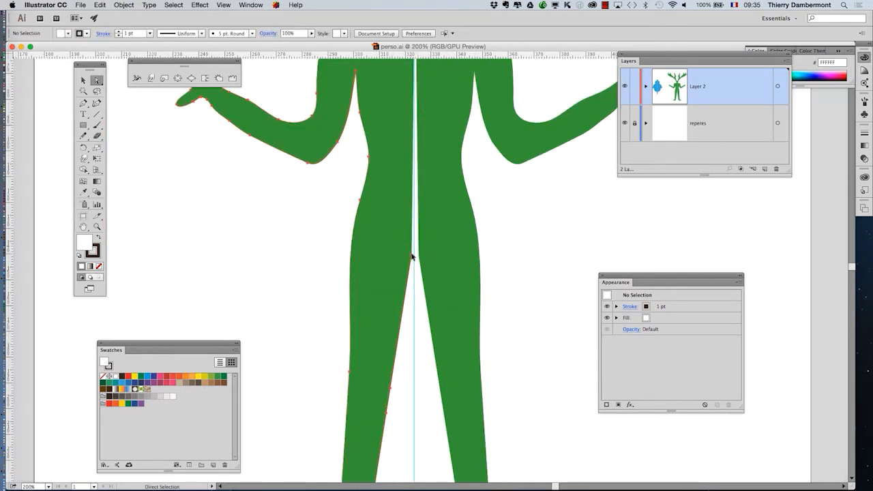
left_click_drag(412, 256, 416, 258)
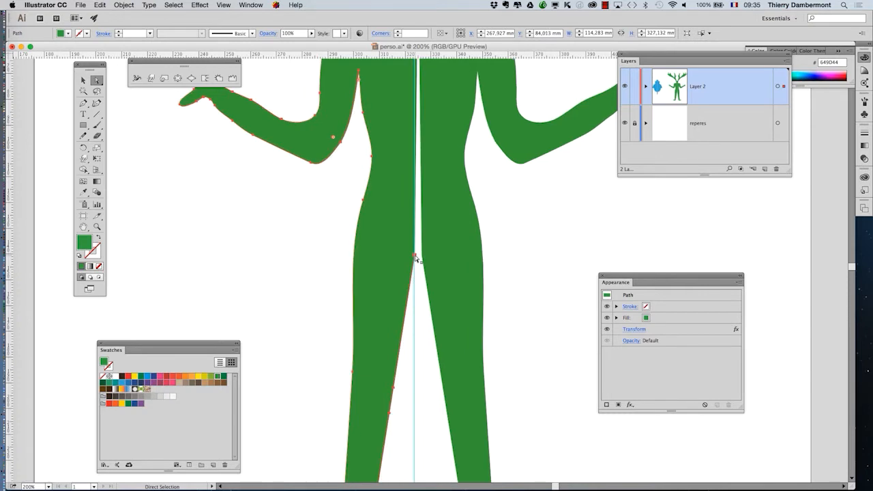
Move the left half's inner anchor point at the top of the head onto the vertical symmetry guide
scroll(416, 256, "up", 5)
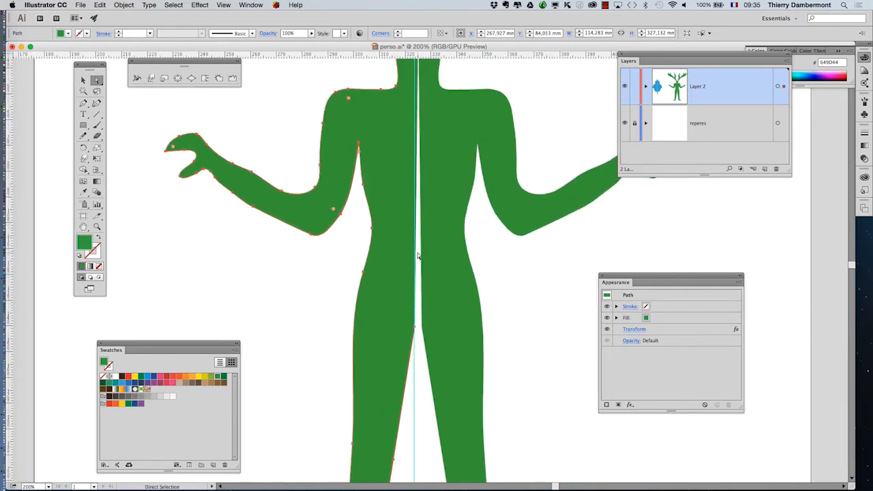
scroll(418, 167, "up", 2)
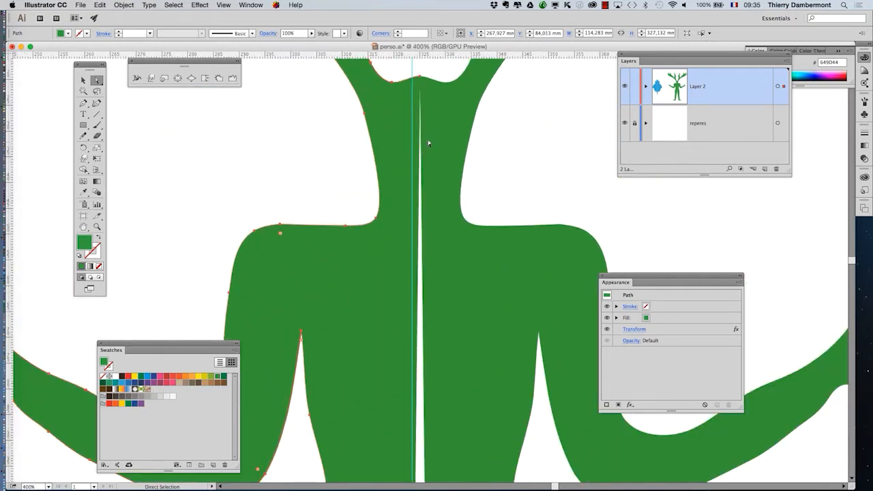
left_click_drag(428, 143, 426, 235)
left_click(428, 160)
left_click(417, 170)
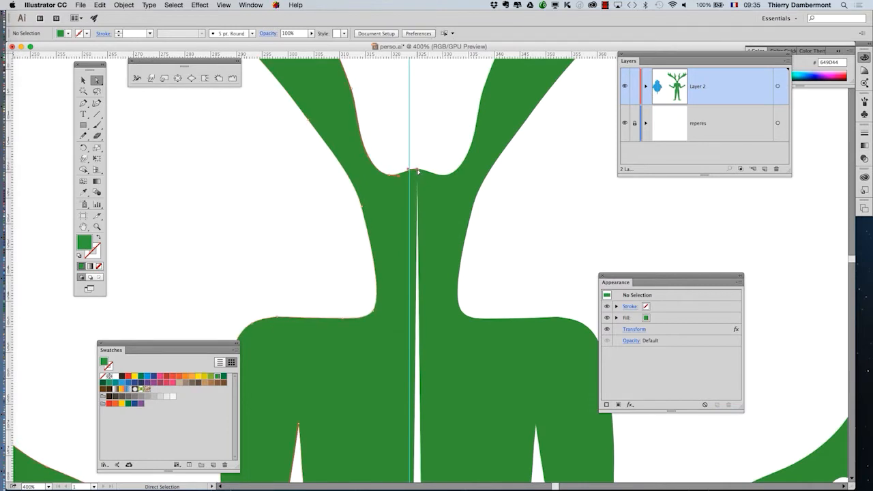
mouse_move(418, 171)
left_mouse_down()
mouse_move(402, 172)
mouse_move(410, 177)
left_mouse_up()
scroll(409, 177, "up", 7)
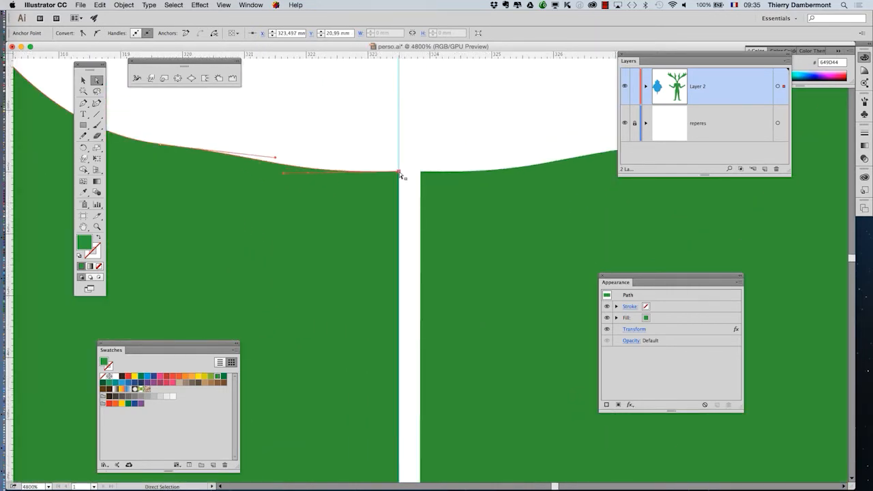
Align the left half's crotch anchor point precisely with the vertical symmetry guide
scroll(406, 206, "down", 10)
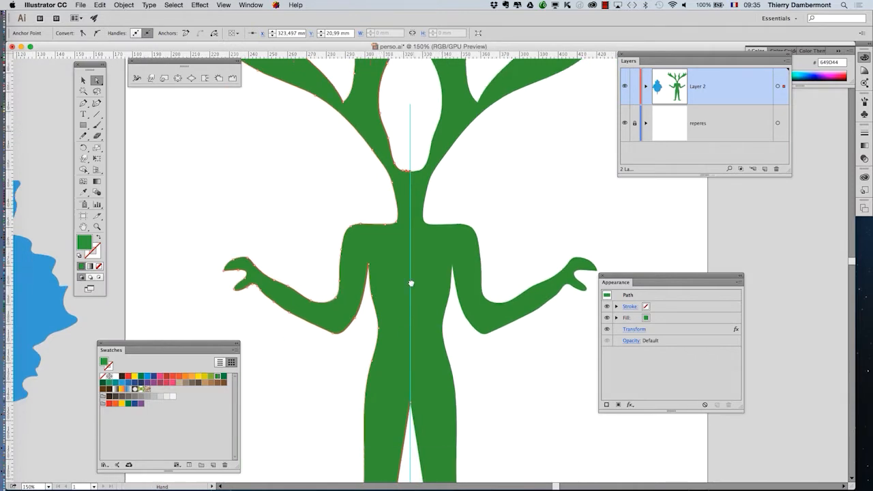
scroll(410, 283, "down", 2)
scroll(406, 290, "up", 10)
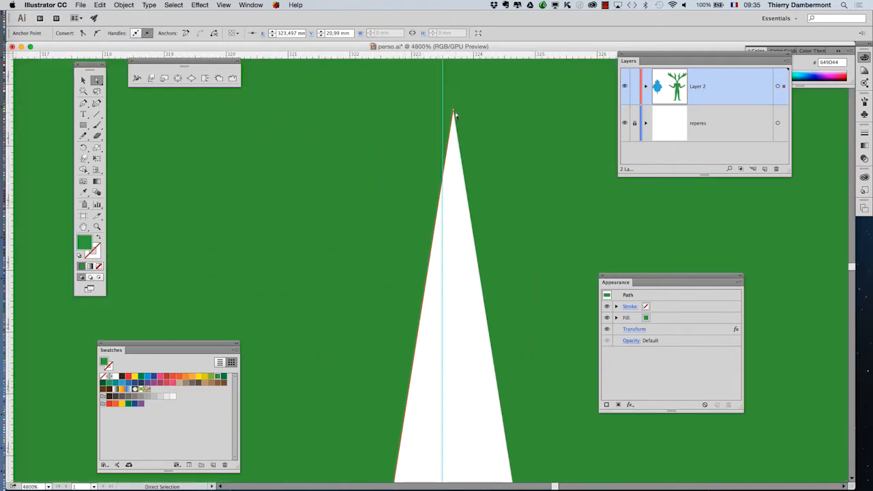
left_click_drag(455, 116, 443, 127)
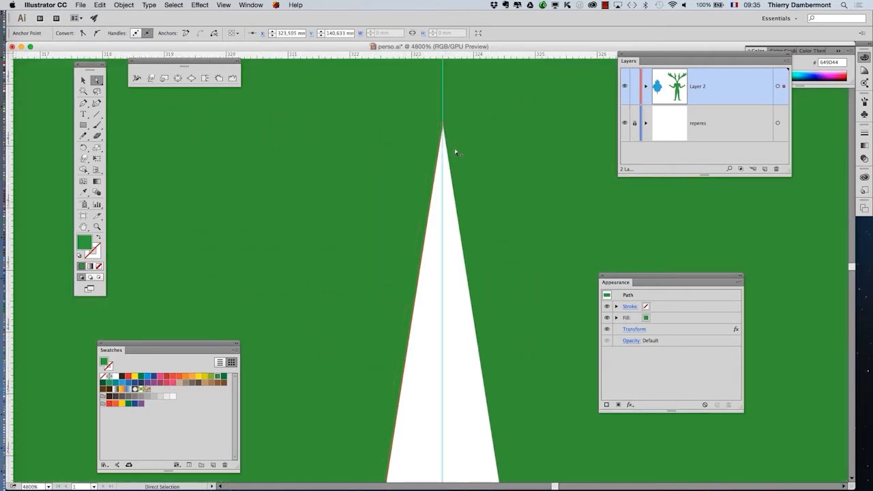
scroll(456, 152, "down", 8)
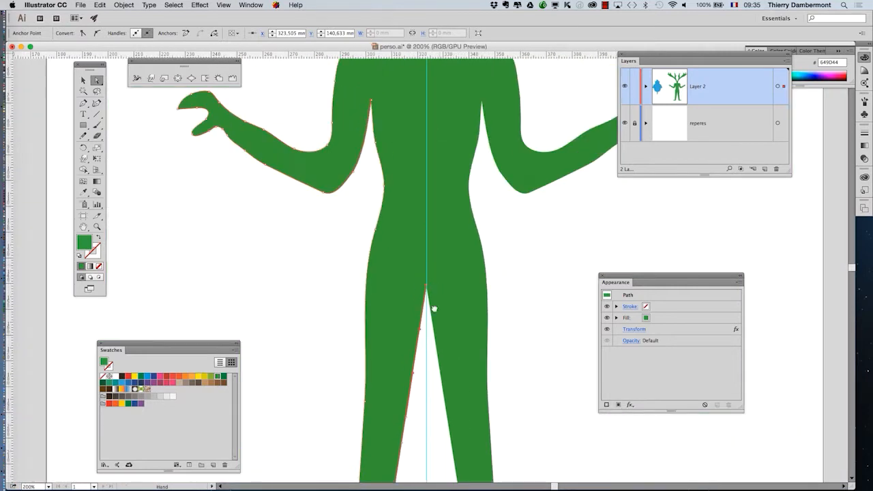
Examine the central seam at the top of the figure's head, checking both halves against the vertical symmetry guide
scroll(437, 273, "up", 5)
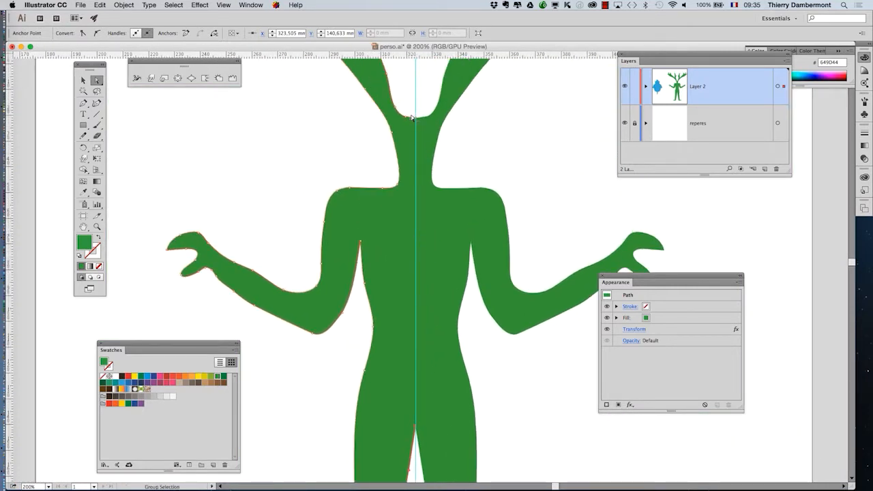
scroll(413, 123, "up", 8)
scroll(443, 113, "up", 5)
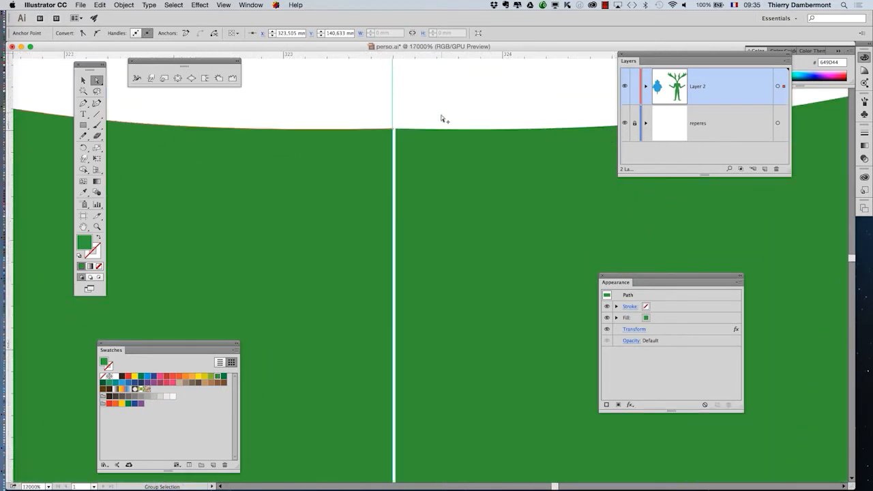
scroll(391, 134, "up", 4)
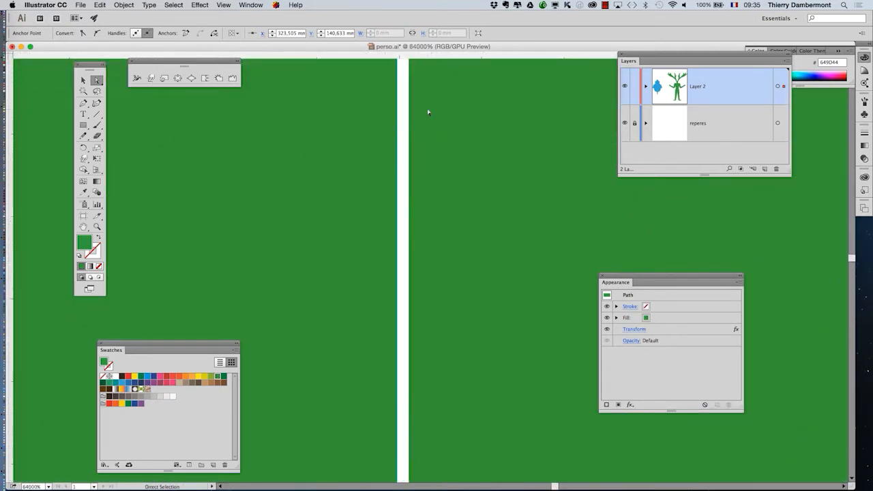
left_click_drag(420, 122, 419, 294)
left_click_drag(409, 150, 416, 328)
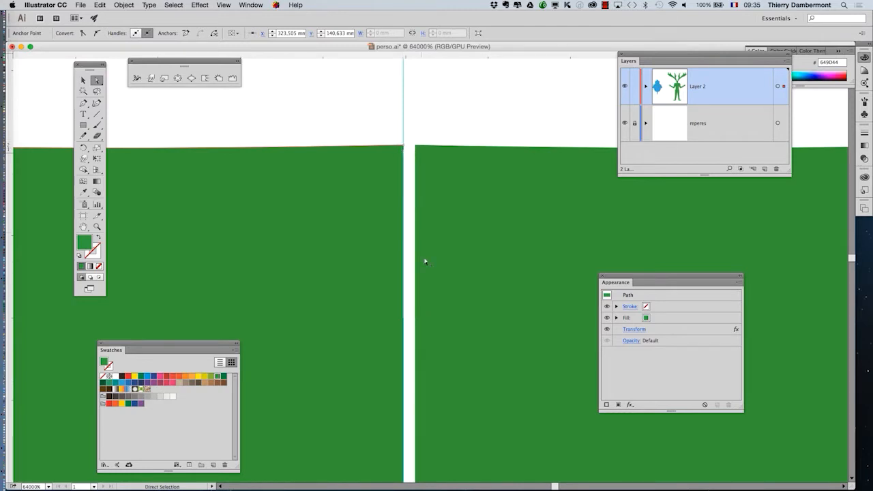
scroll(424, 261, "down", 12)
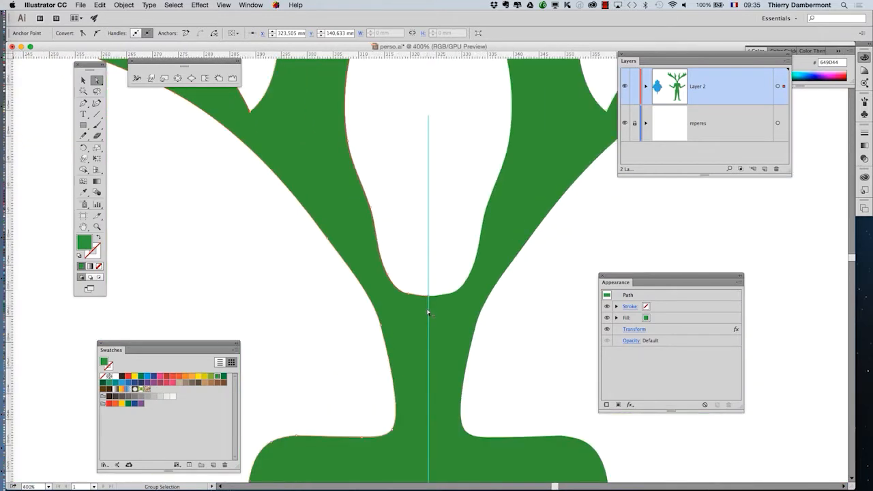
Nudge the left half's crotch anchor point to X 323,494 mm so it sits on the symmetry guide
scroll(428, 313, "down", 10)
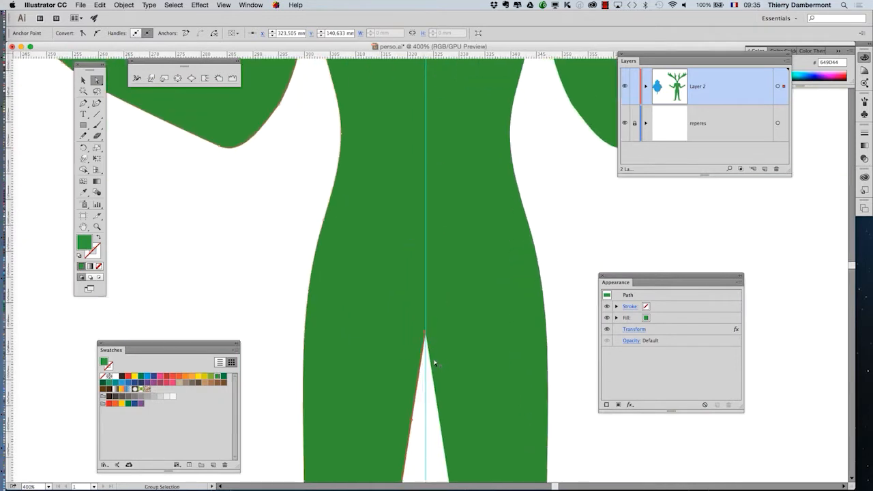
scroll(435, 362, "up", 8)
left_click_drag(343, 146, 575, 486)
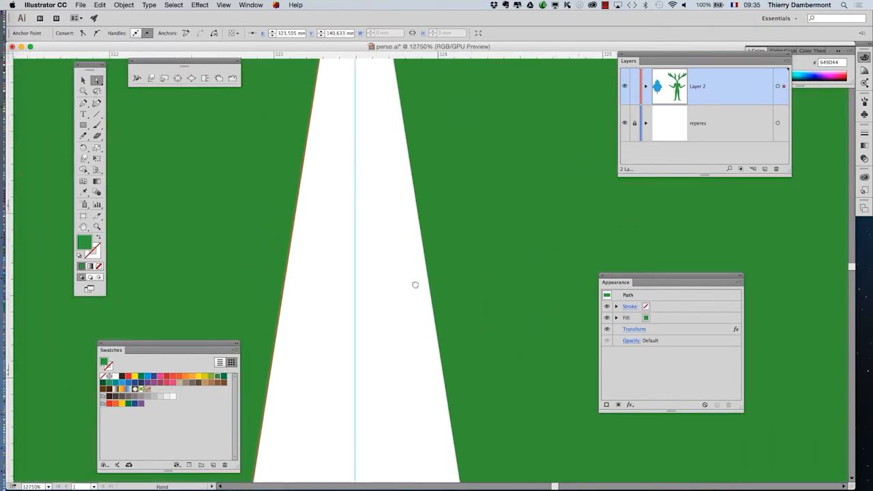
left_click_drag(415, 285, 407, 424)
left_click_drag(381, 251, 381, 375)
left_click(351, 228)
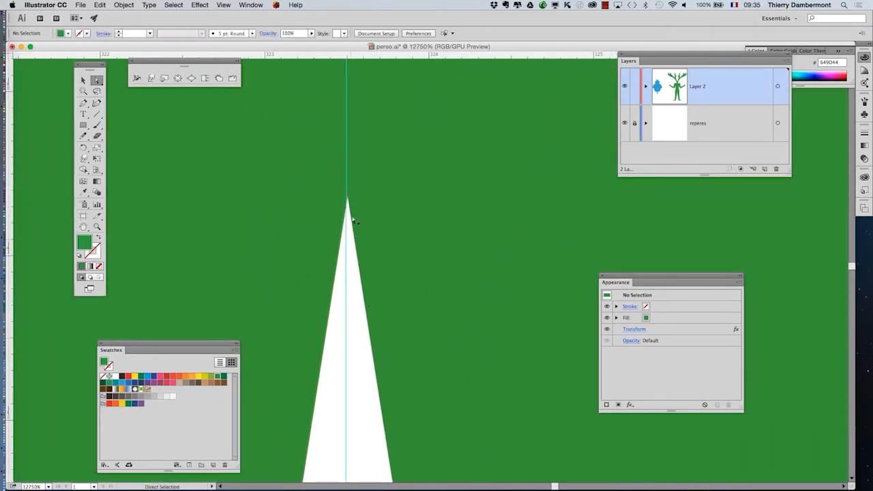
left_click(347, 198)
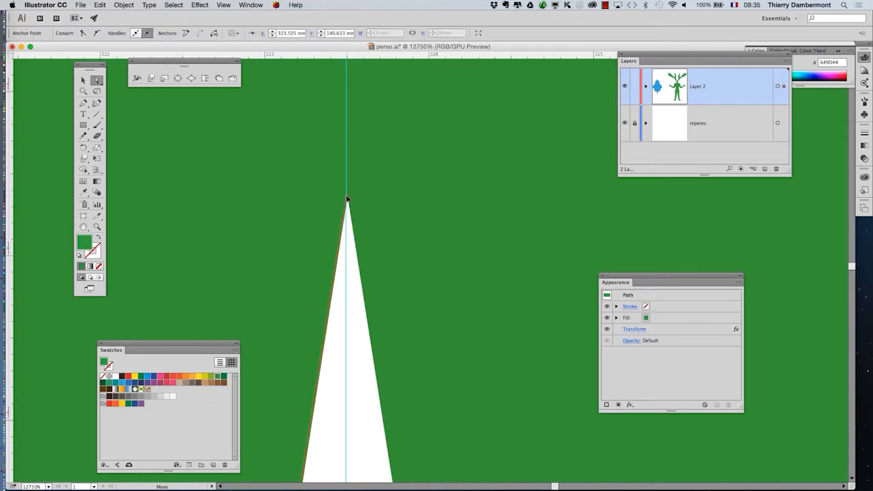
left_click_drag(346, 199, 346, 200)
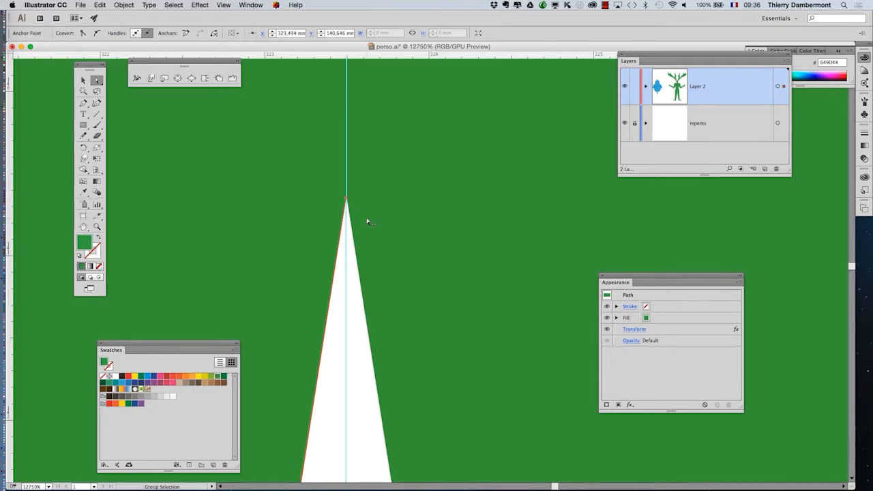
Select the whole left half of the figure and warp the underside of its outer antler inward with the Warp tool
scroll(364, 220, "down", 6)
scroll(363, 223, "down", 5)
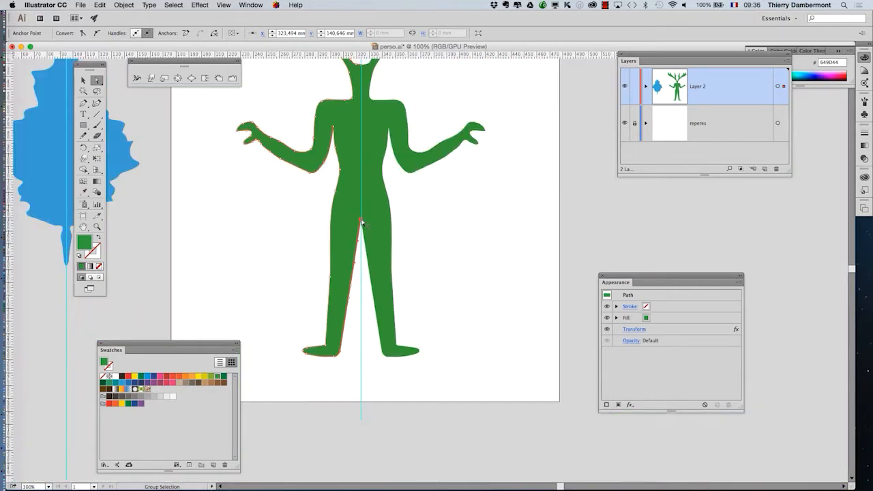
scroll(394, 218, "down", 1)
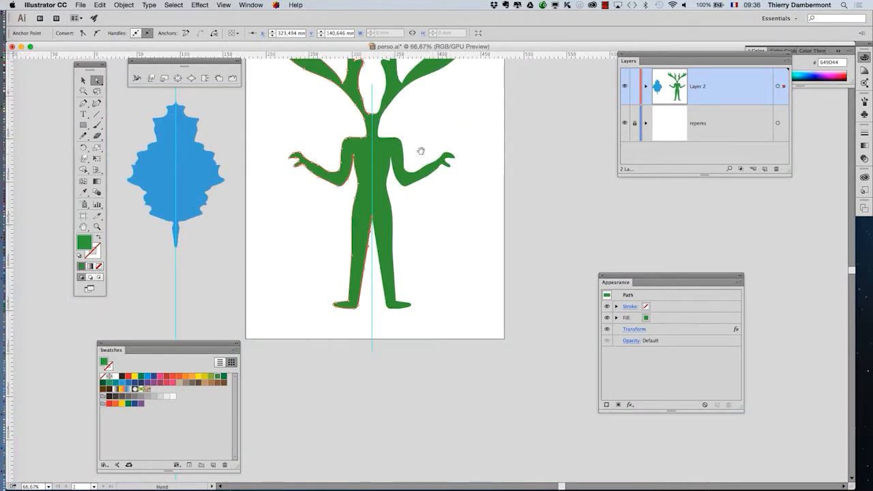
left_click_drag(419, 150, 417, 297)
scroll(321, 238, "up", 1)
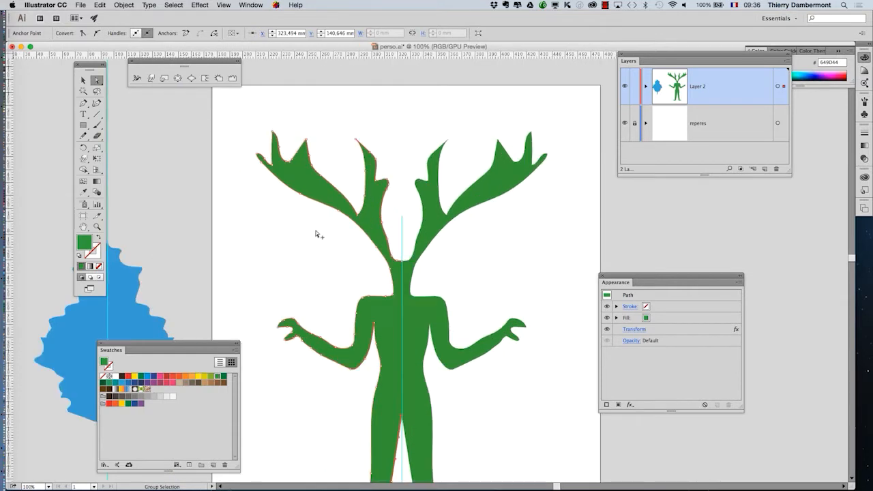
left_click(82, 159)
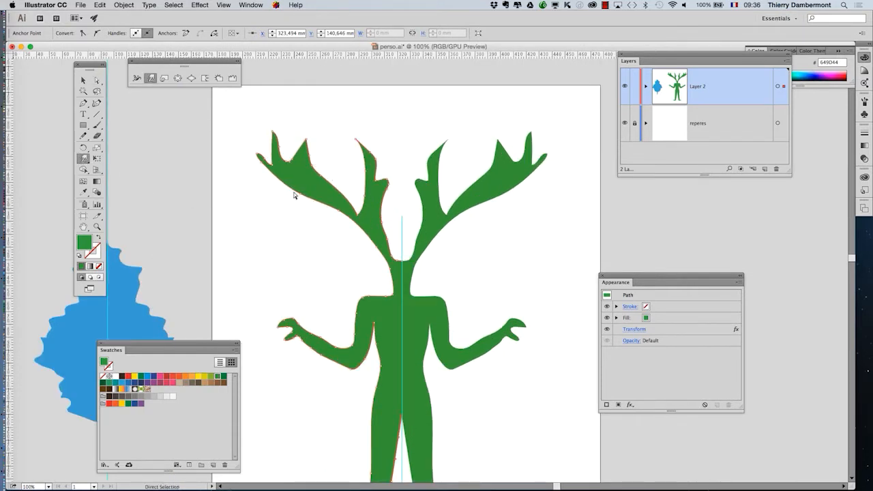
left_click(282, 193, "super")
left_click(82, 80)
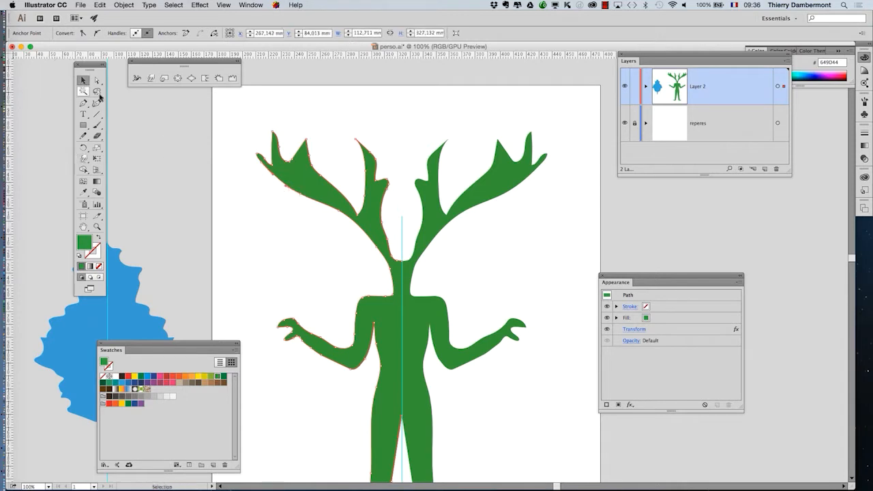
left_click(291, 191)
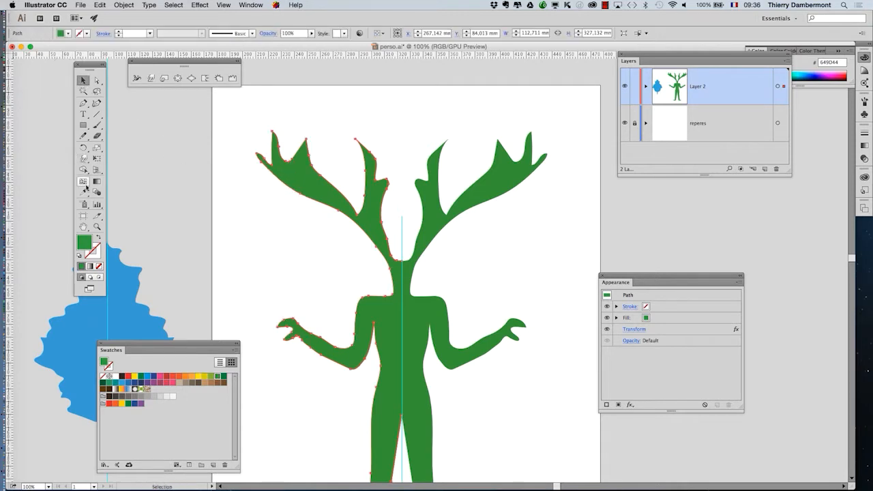
left_click(84, 160)
mouse_move(298, 208)
left_mouse_down()
mouse_move(306, 185)
mouse_move(281, 173)
left_mouse_up()
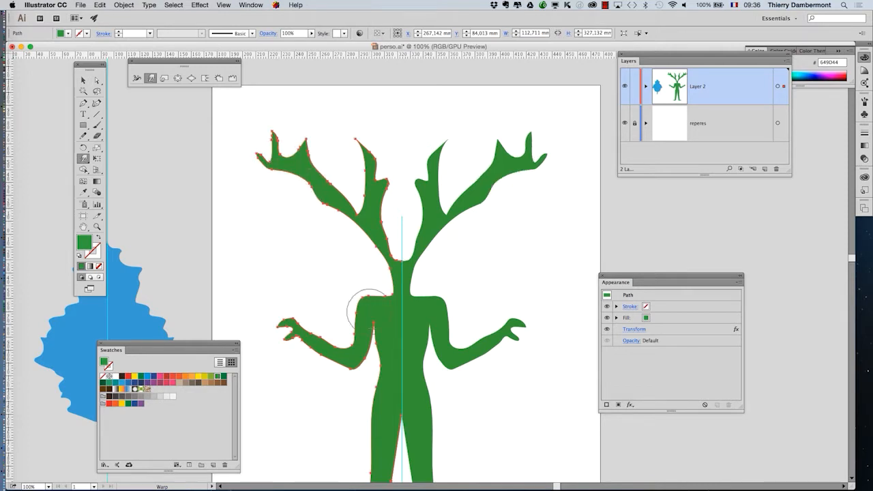
Warp the left half's elbow, forearm and leg outlines into slightly wavier contours
mouse_move(353, 373)
left_mouse_down()
mouse_move(349, 349)
mouse_move(332, 341)
mouse_move(350, 351)
left_mouse_up()
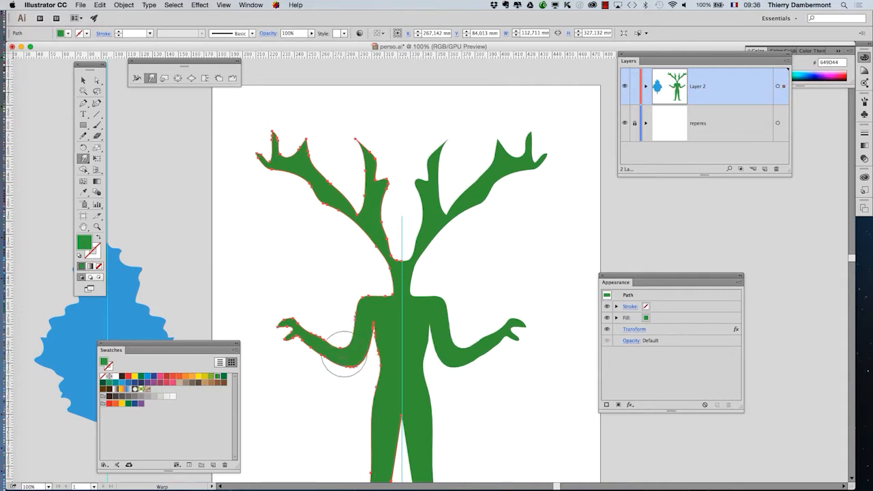
key("space")
left_click_drag(459, 321, 471, 184)
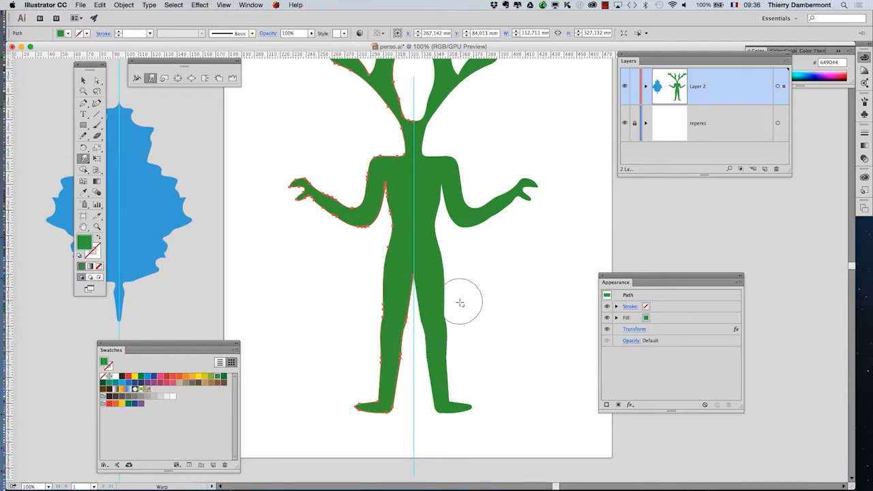
Fill the left half of the figure with a golden yellow swatch, trying orange first, and deselect it
scroll(460, 305, "down", 2)
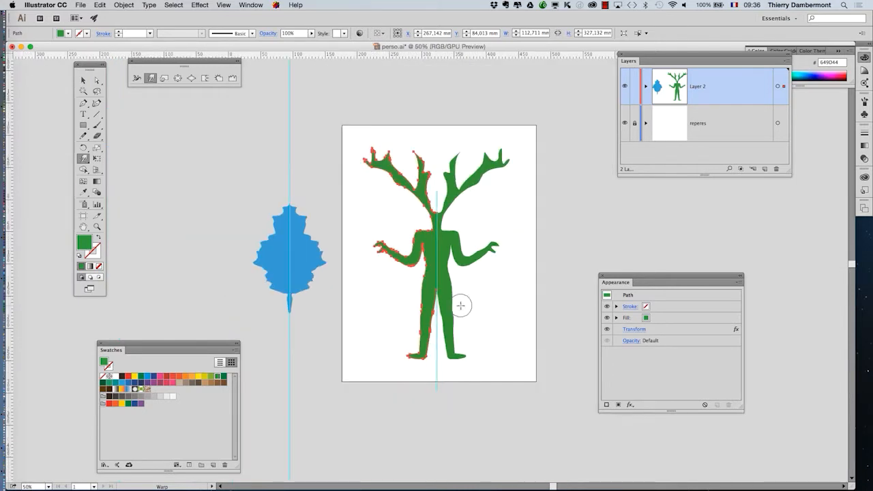
left_click(82, 81)
left_click(390, 134)
left_click(395, 170)
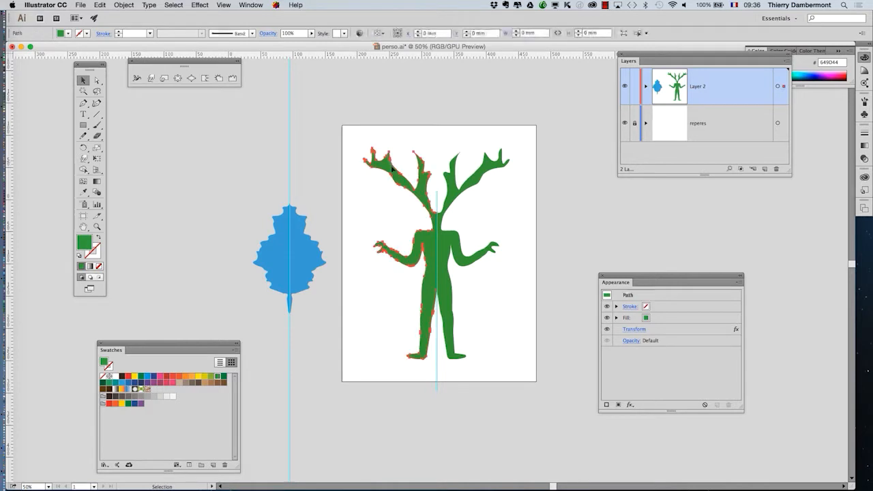
left_click(185, 378)
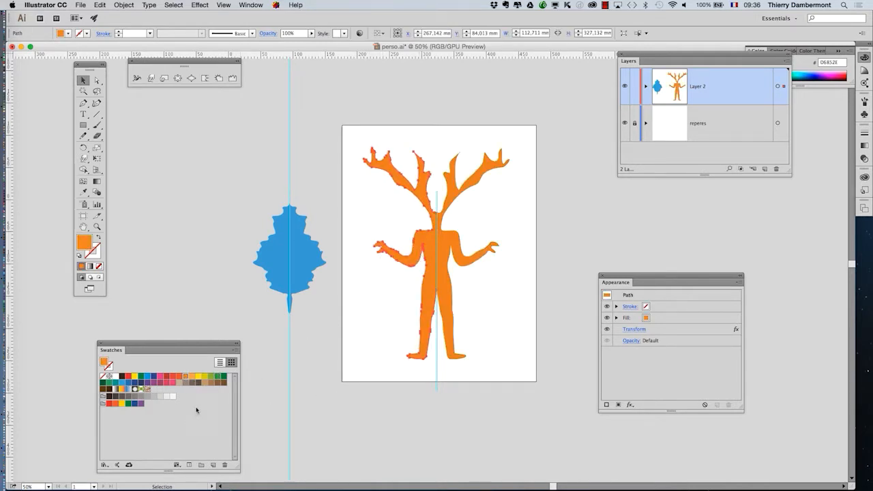
left_click(136, 379)
left_click(320, 409)
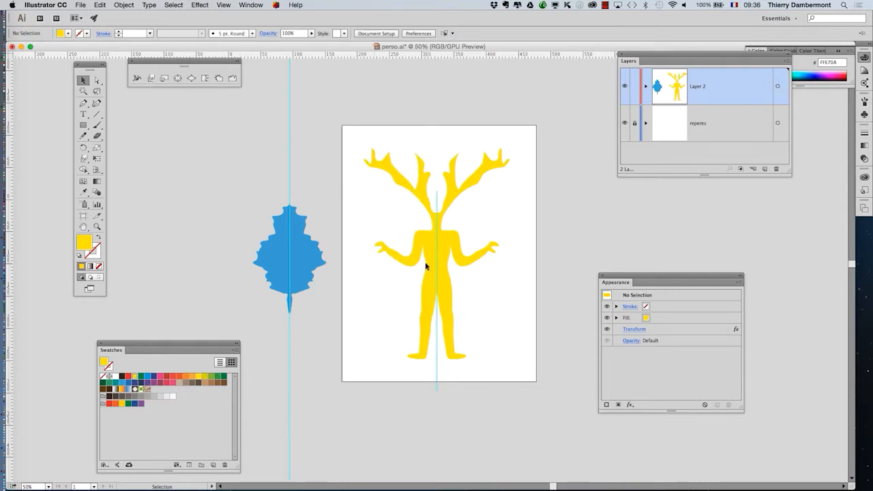
left_click(426, 266)
left_click(197, 377)
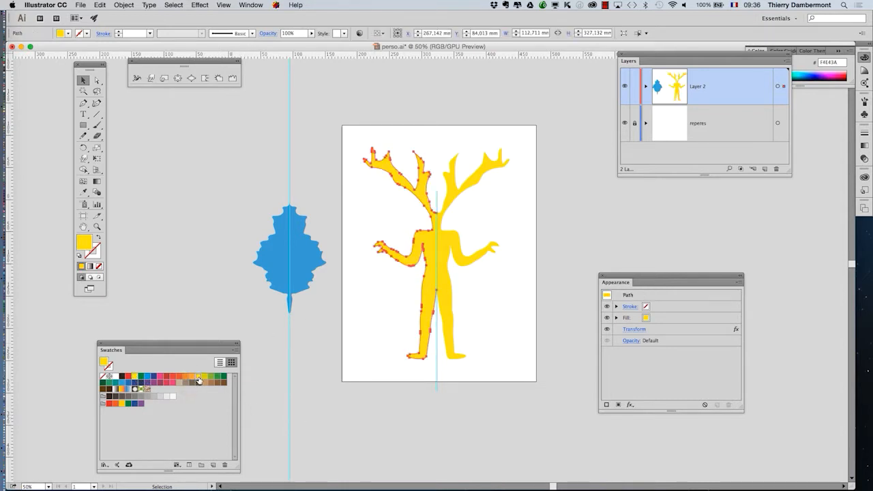
left_click(367, 420)
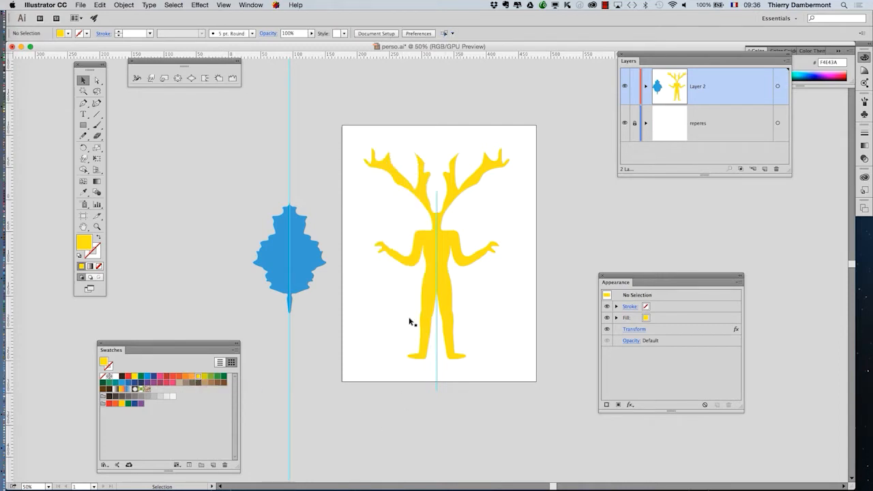
Save perso.ai and switch to Photoshop to check the linked figure in the square document
left_click(81, 5)
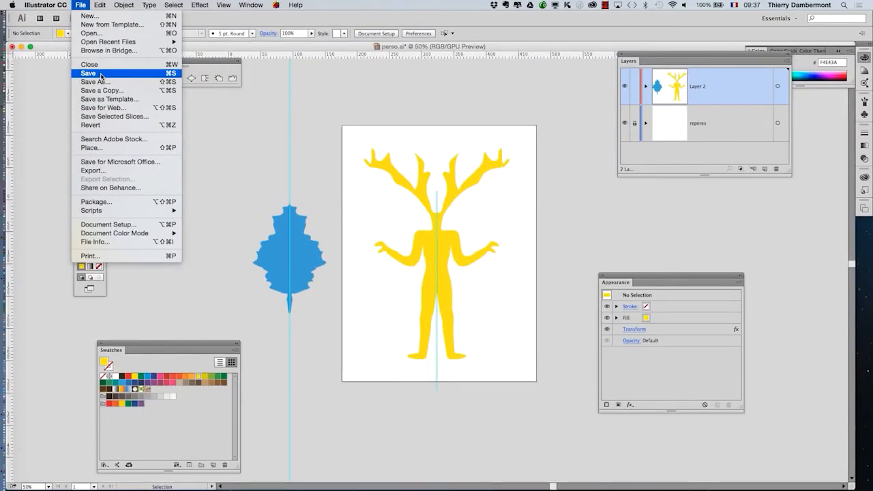
left_click(101, 73)
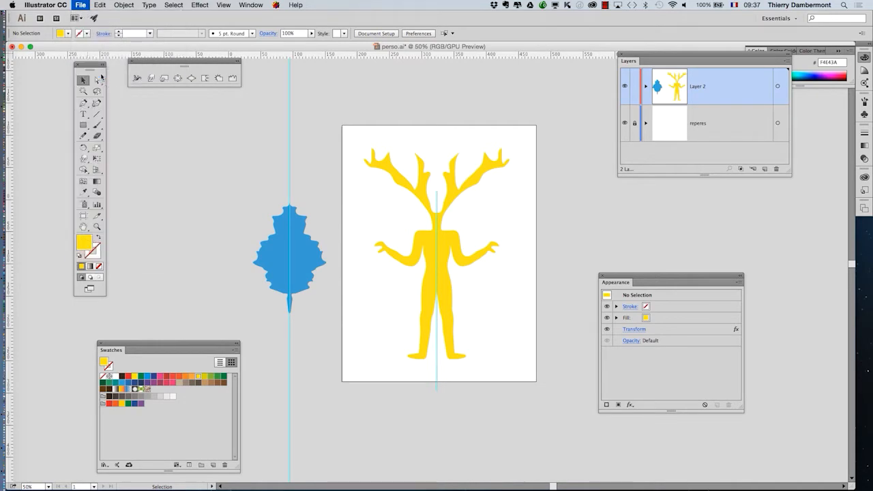
key("super+Tab")
key("super+Tab")
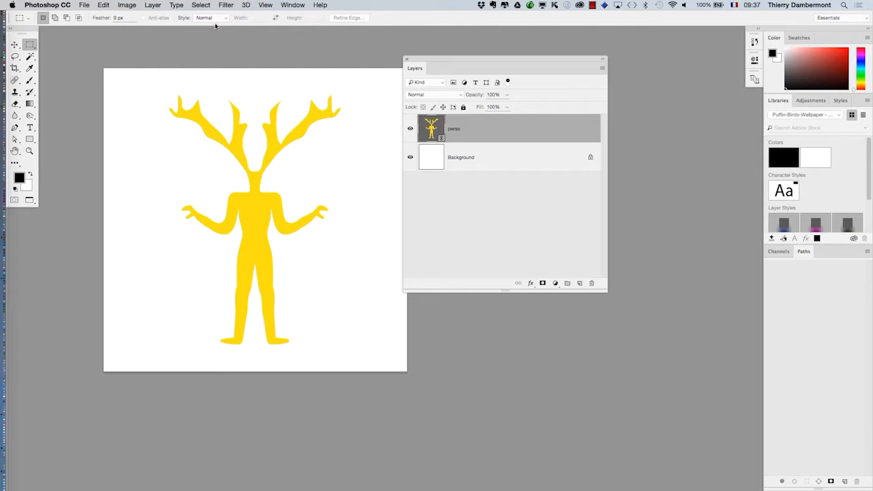
left_click(85, 5)
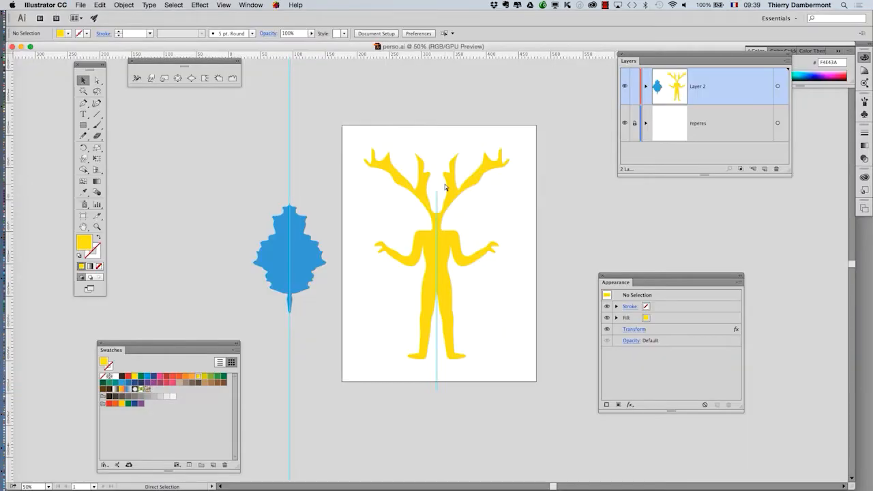
Return to Illustrator and fill the left half of the figure with a light brown swatch, trying a darker brown first
key("super+Tab")
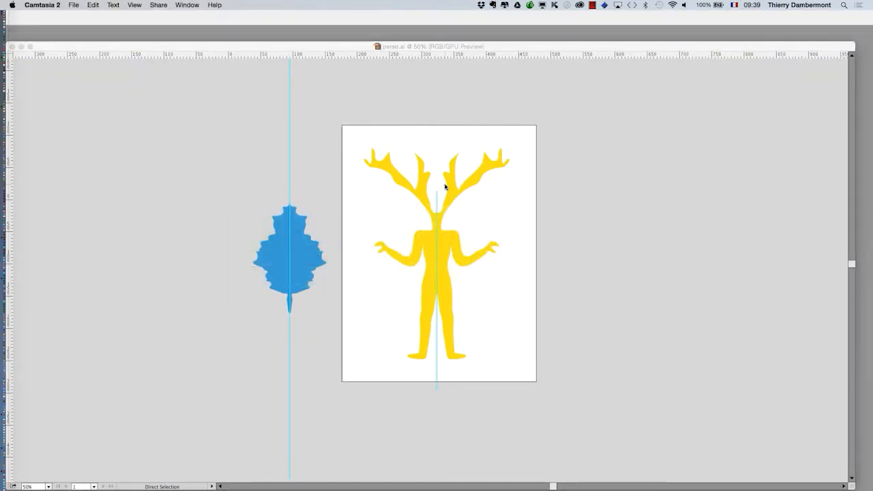
key("super+Tab")
left_click(189, 243)
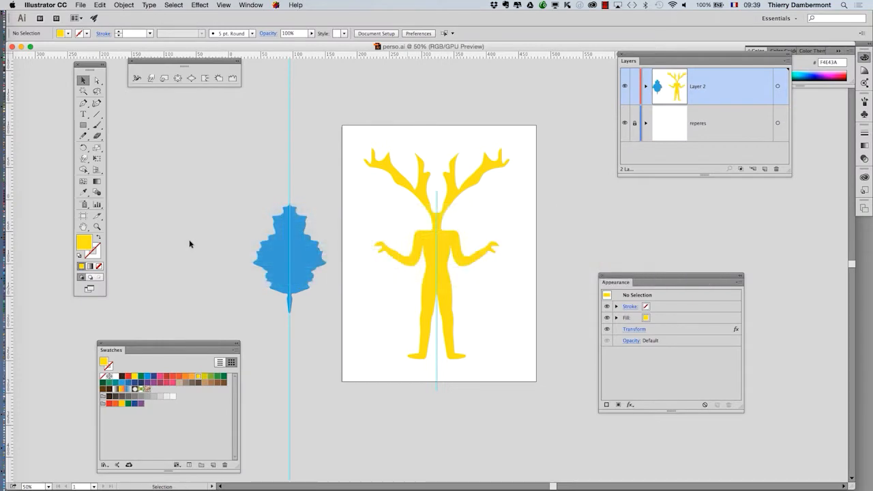
left_click(384, 167)
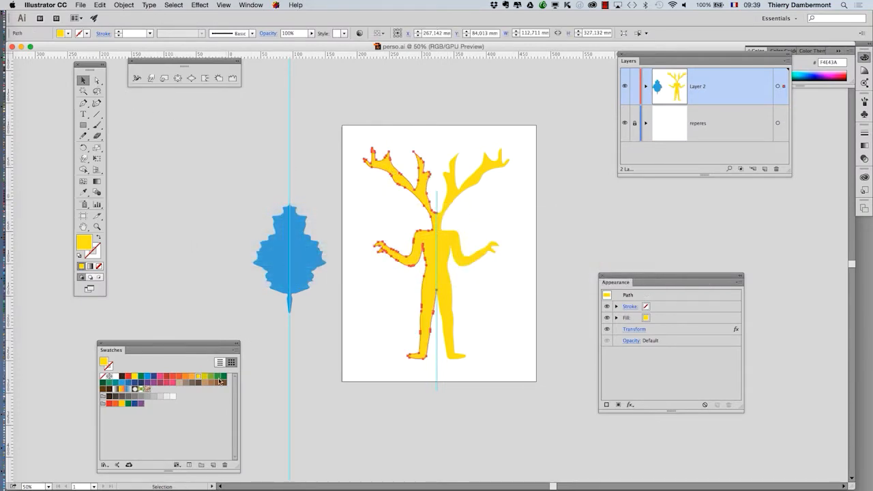
left_click(211, 383)
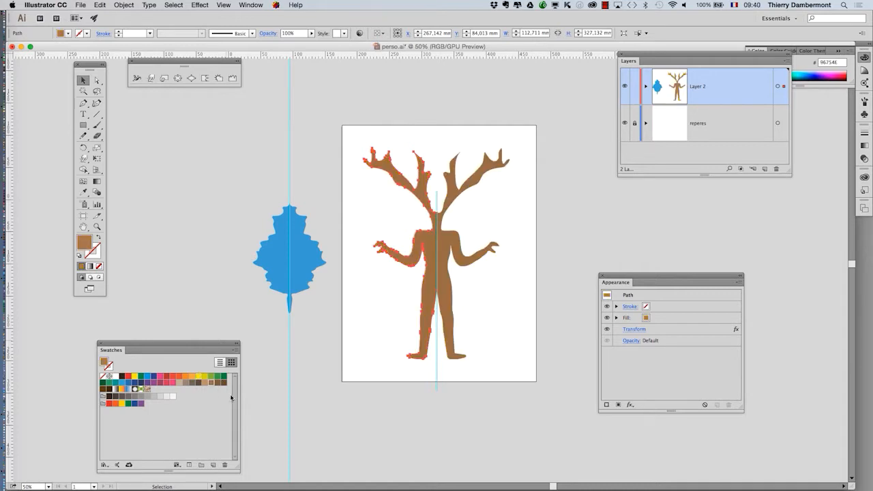
left_click(204, 383)
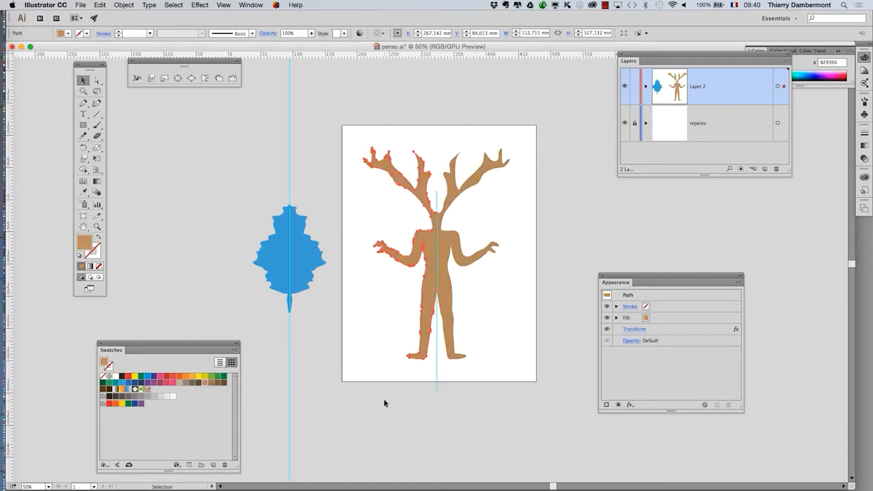
Save the recoloured perso.ai and switch to Photoshop to view the brown figure
left_click(81, 5)
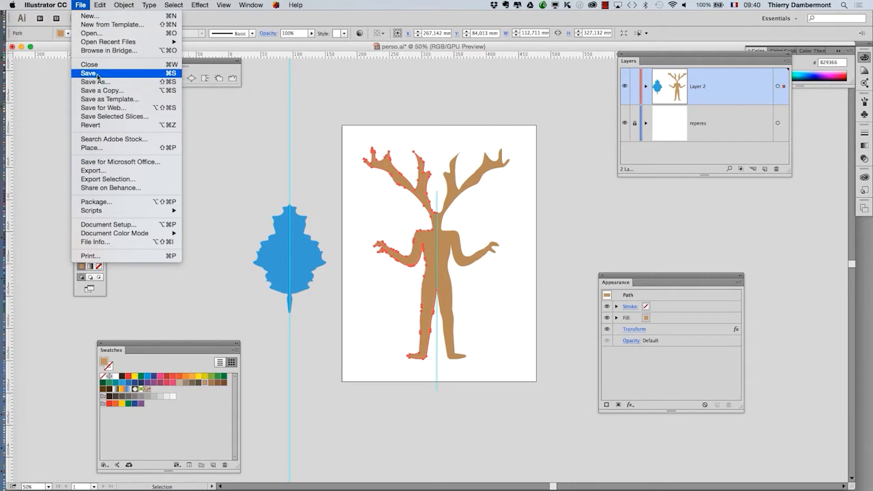
left_click(113, 73)
key("super+Tab")
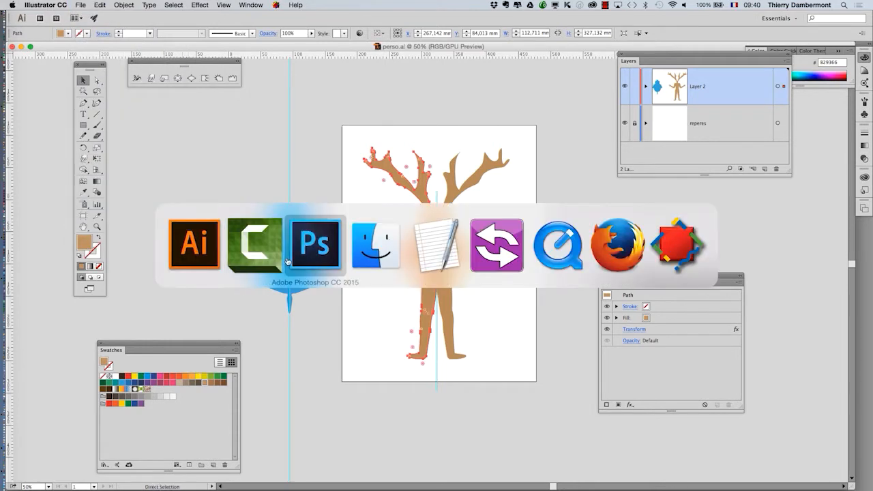
left_click(301, 257)
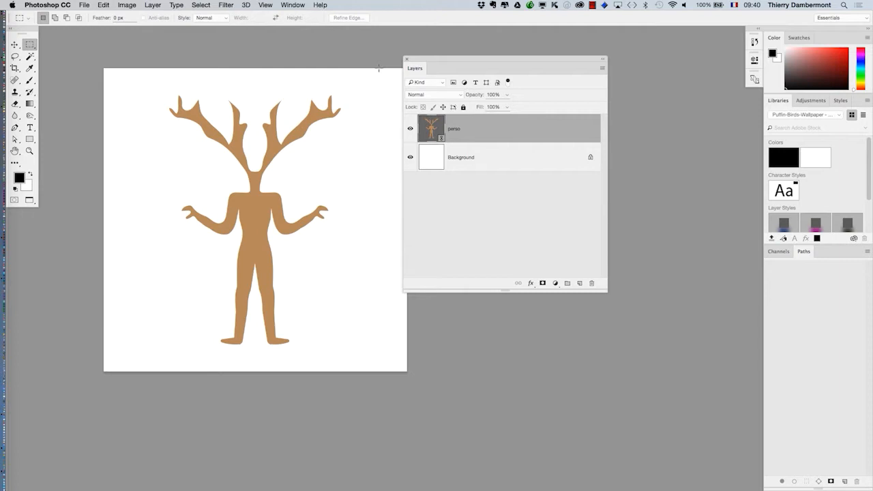
Back in Illustrator, move the figure's Transform effect onto its stroke only and colour the stroke dark brown
key("super+Tab")
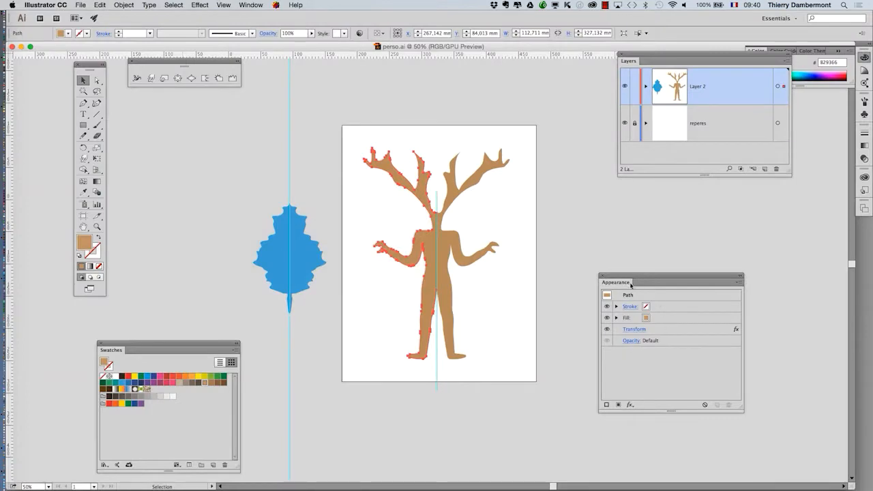
left_click_drag(630, 285, 493, 156)
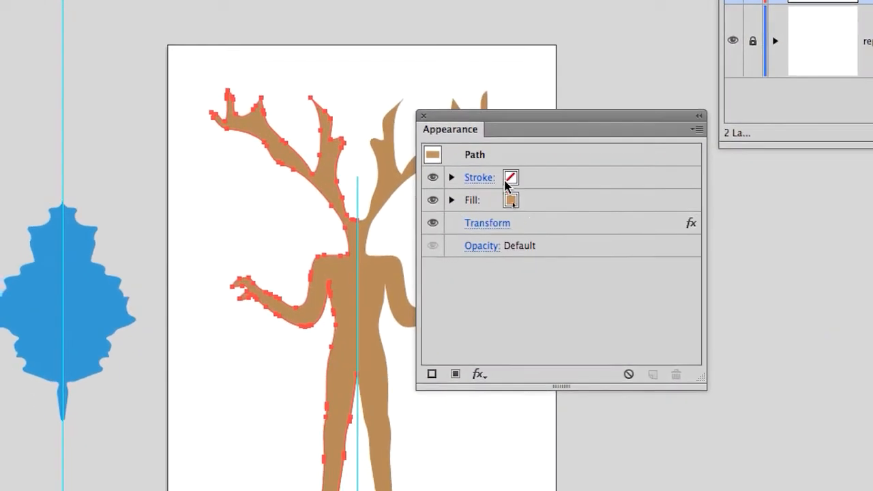
left_click_drag(561, 275, 566, 222)
left_click_drag(516, 177, 521, 183)
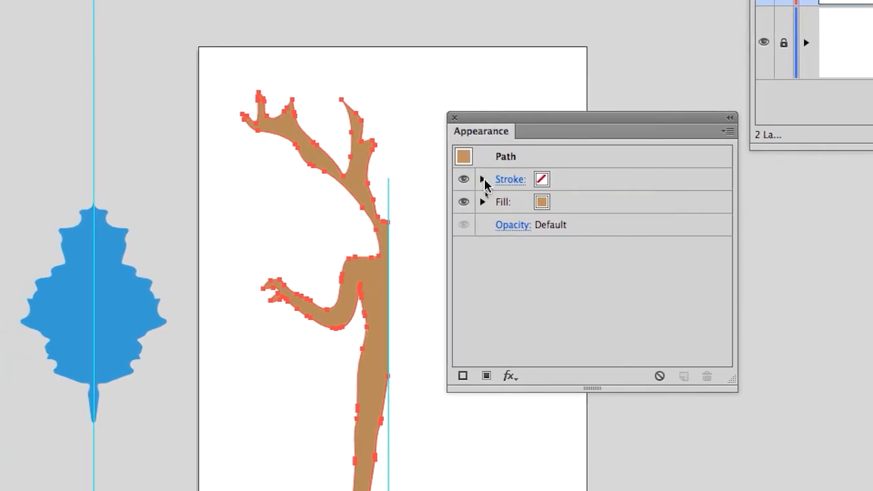
left_click(480, 180)
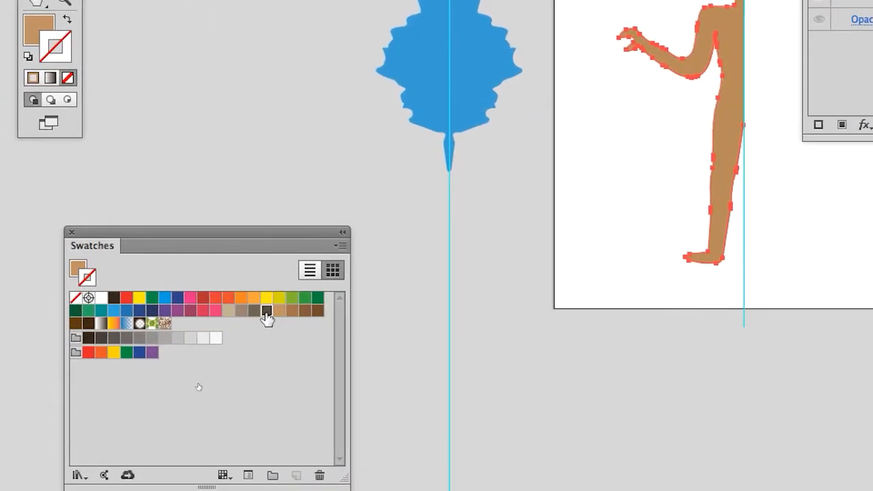
left_click(266, 312)
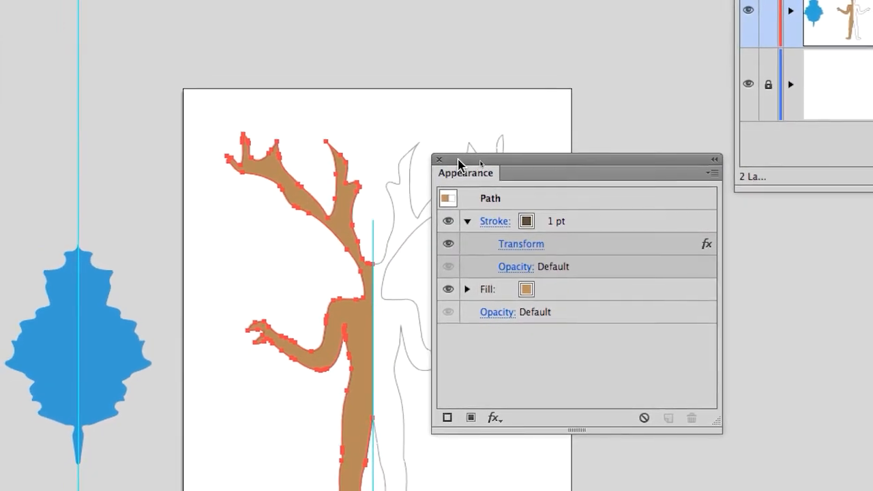
left_click_drag(458, 163, 606, 177)
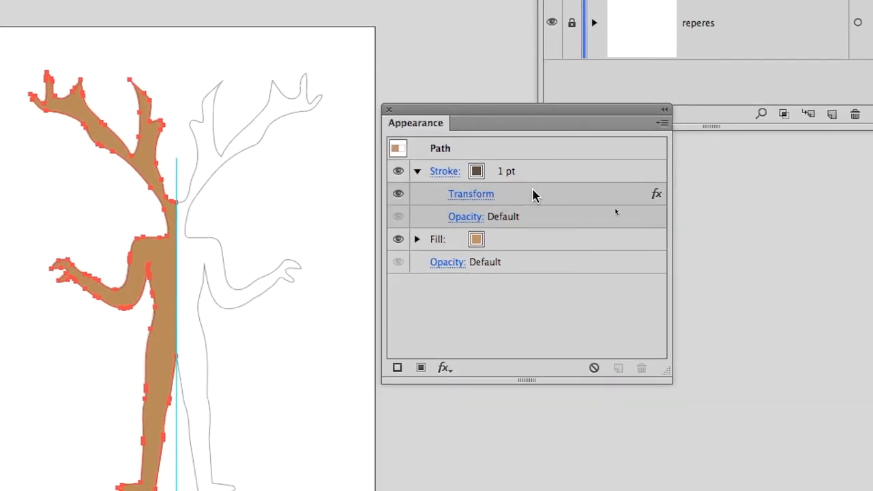
Move the Transform effect out of the stroke so it applies to the whole path, and collapse the stroke's attributes
left_click(566, 182)
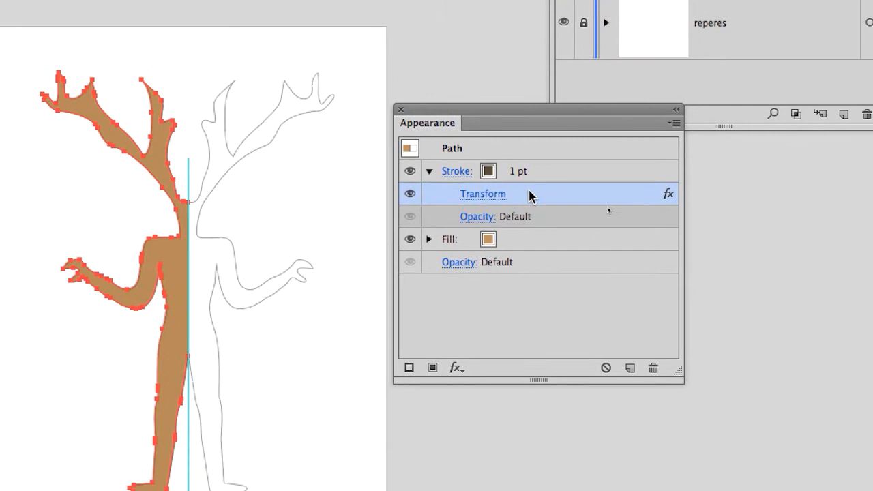
left_click_drag(530, 196, 524, 244)
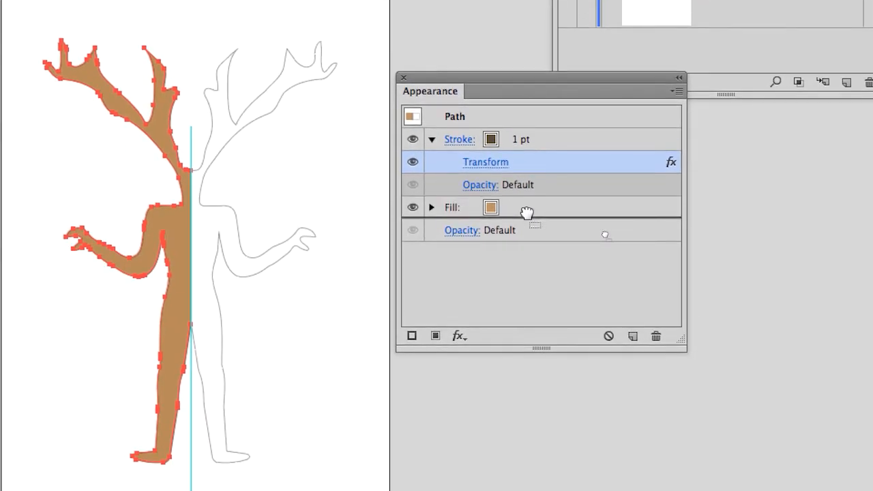
left_click_drag(526, 212, 526, 214)
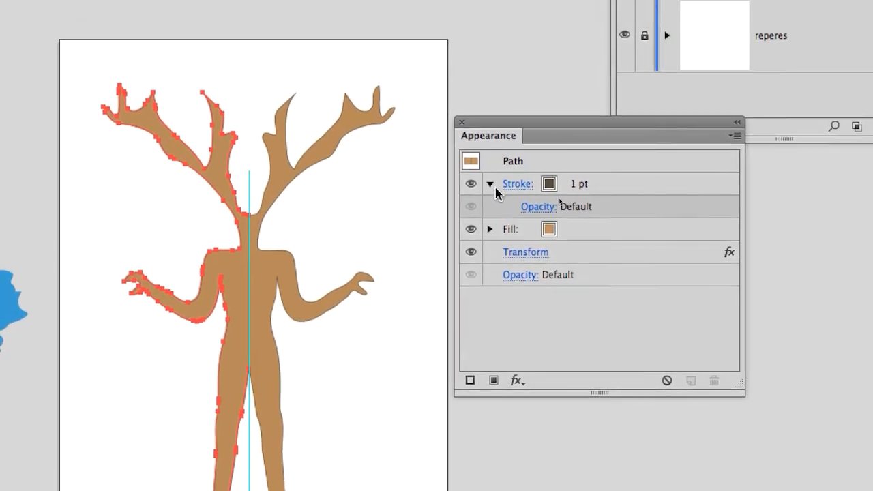
left_click(432, 139)
left_click(584, 230)
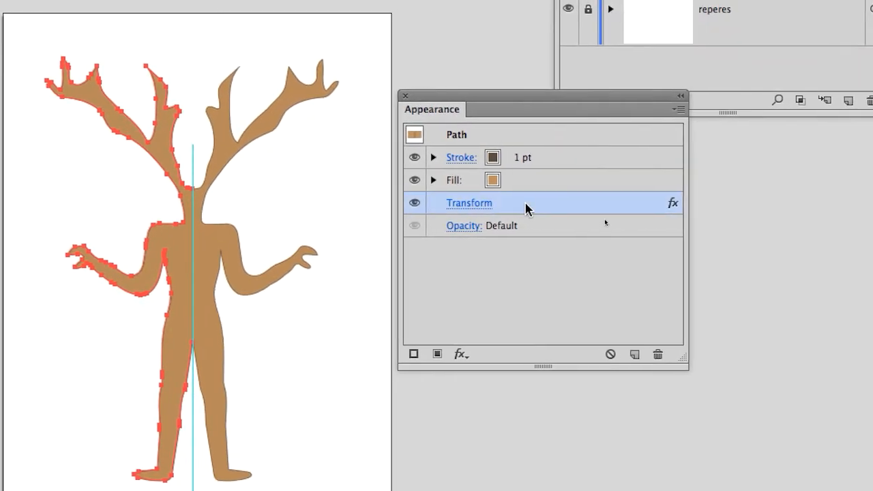
left_click(599, 214)
Remove the figure's stroke, make the fill the active colour and deselect the figure
left_click(542, 175)
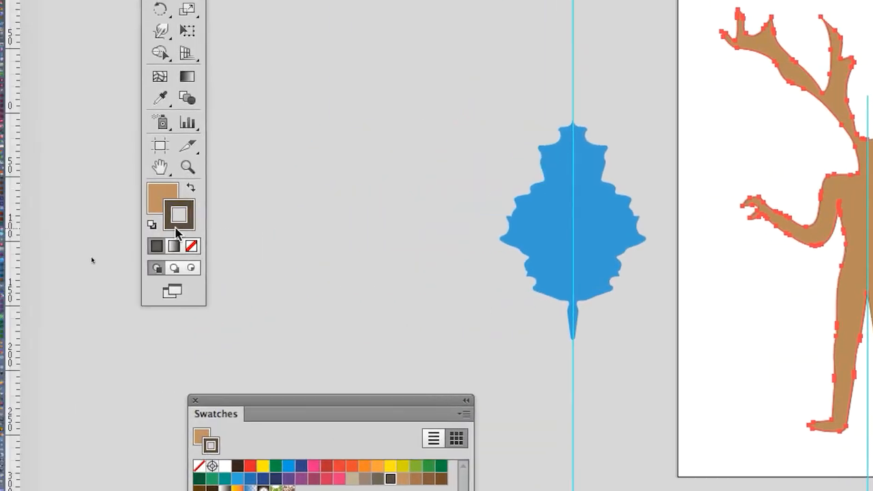
left_click(93, 241)
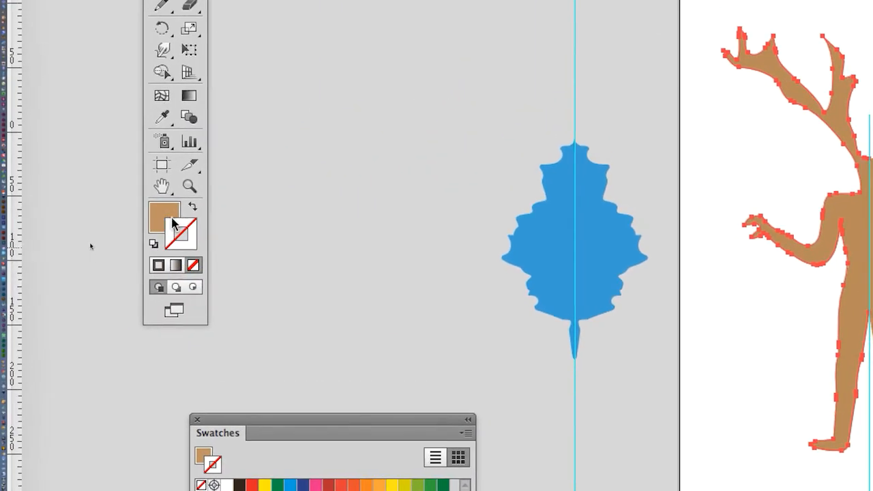
left_click(168, 219)
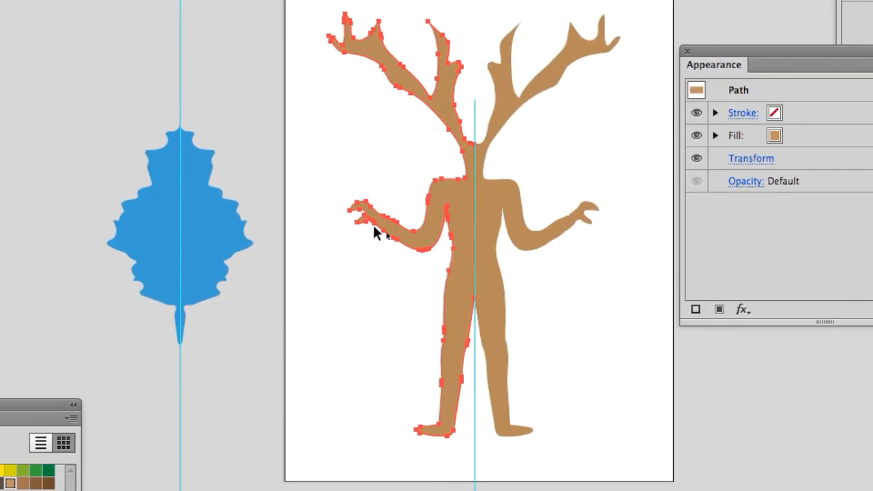
left_click(673, 185)
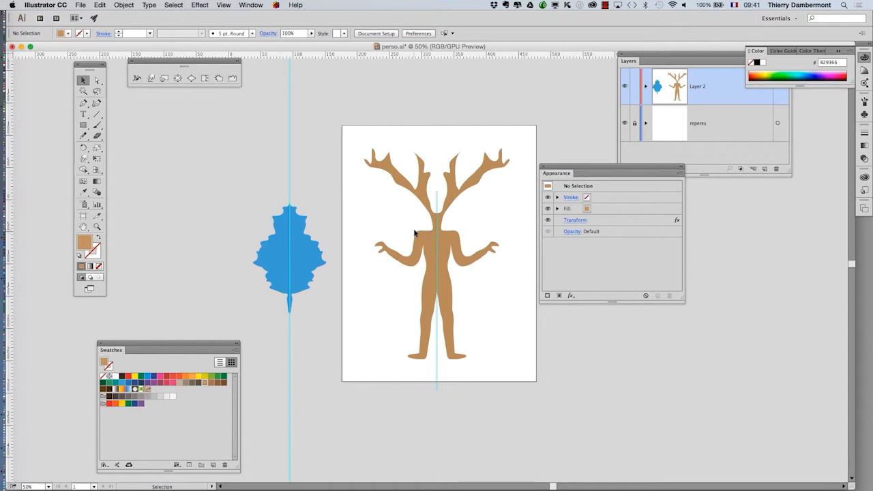
Save perso.ai again with its stroke removed and switch to Photoshop
left_click(88, 5)
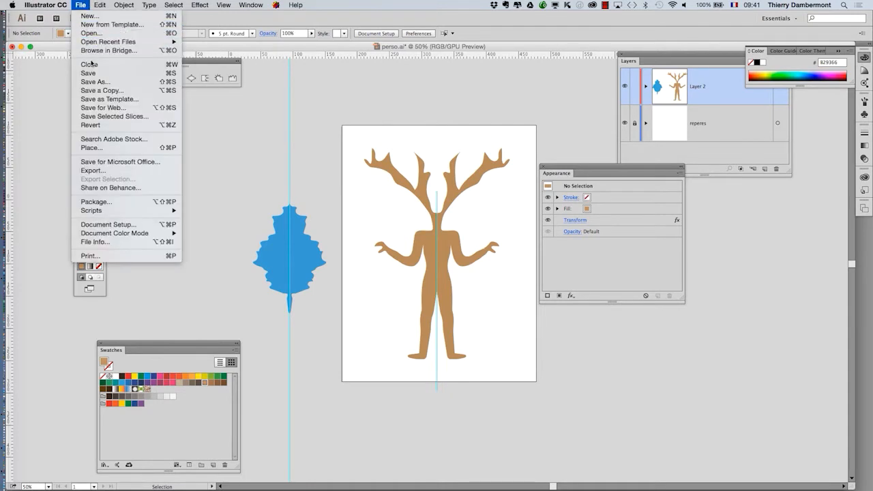
left_click(86, 70)
key("super+Tab")
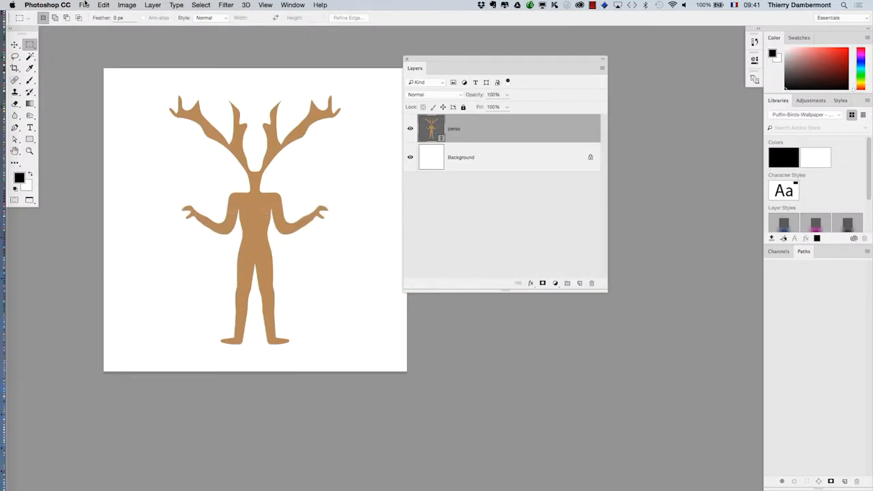
Start saving the Photoshop document under a new name, entering "perso de AI - 01" as the file name
left_click(84, 5)
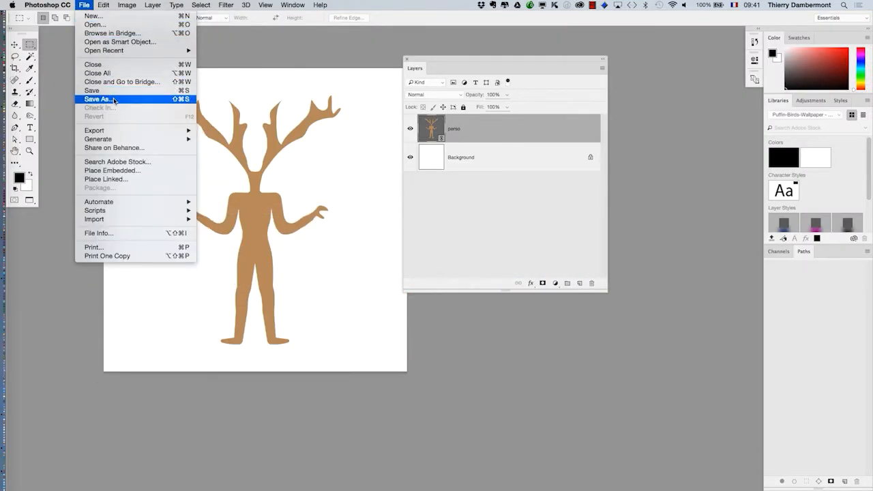
left_click(113, 101)
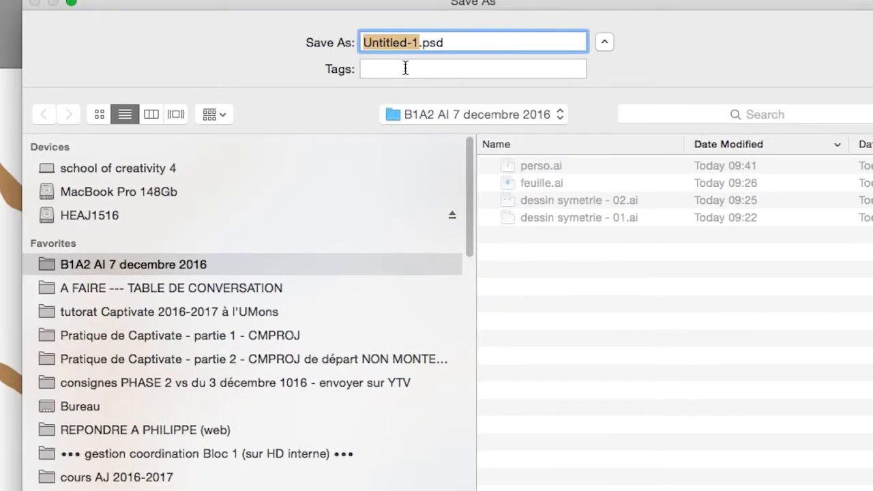
type("per")
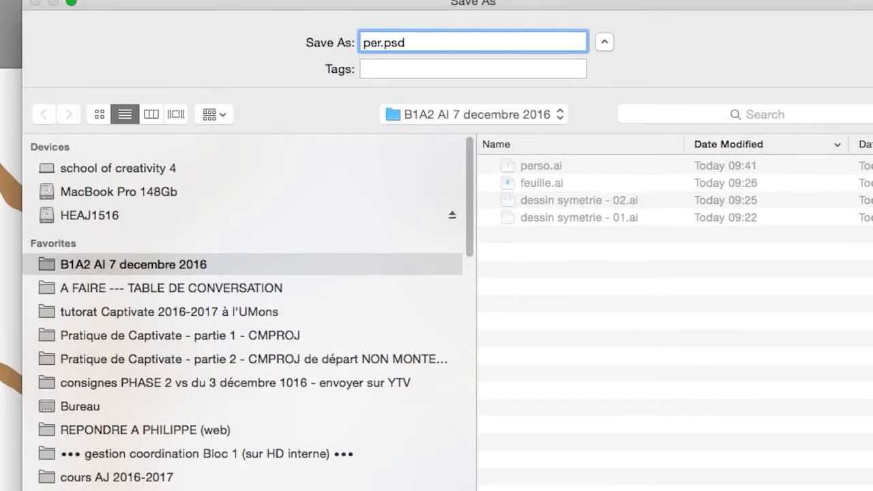
type("so de AI")
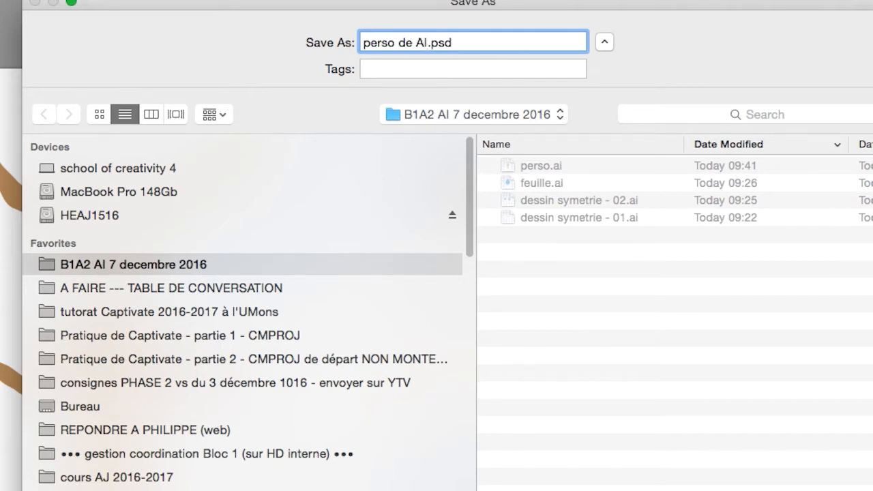
type(" - 01")
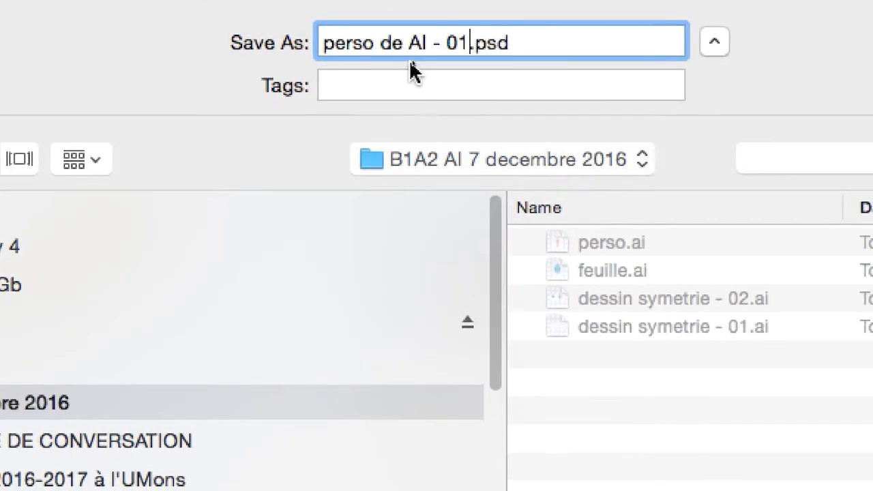
Change the file name to "doc PS avec import perso AI - 01" and save the Photoshop document
left_click_drag(432, 58, 399, 32)
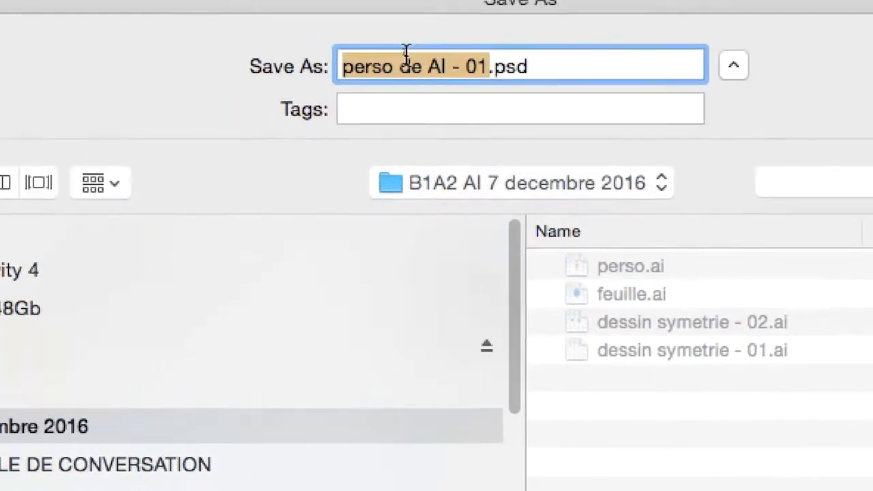
left_click(464, 66)
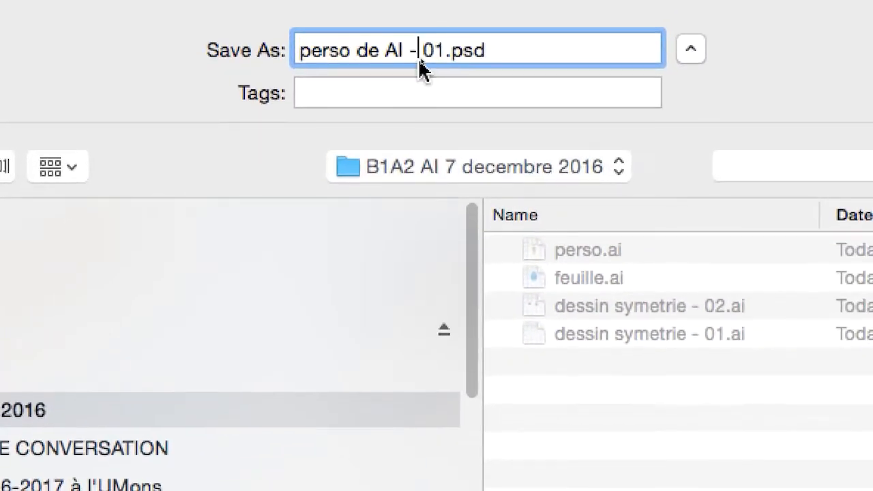
double_click(365, 49)
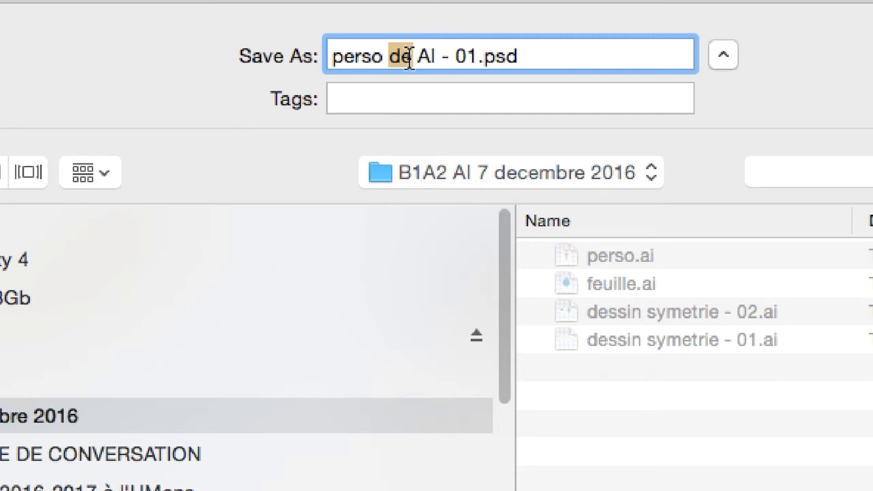
double_click(409, 57)
left_click_drag(409, 57, 348, 41)
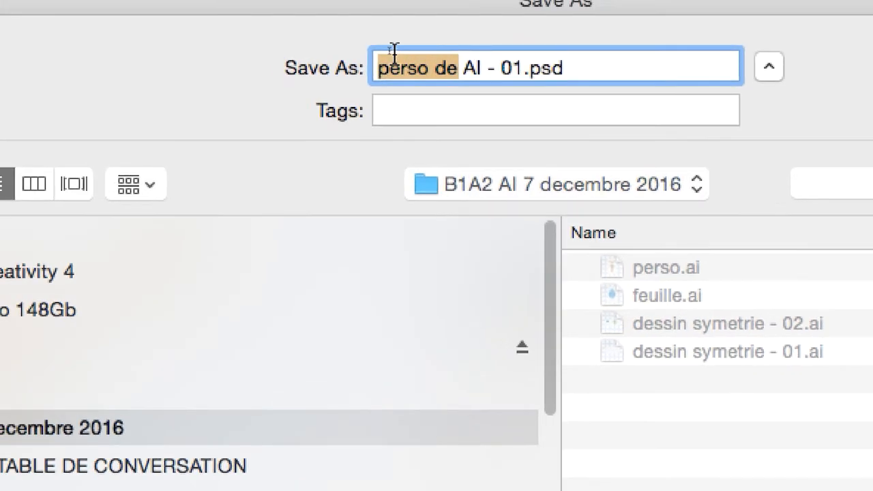
type("doc PS")
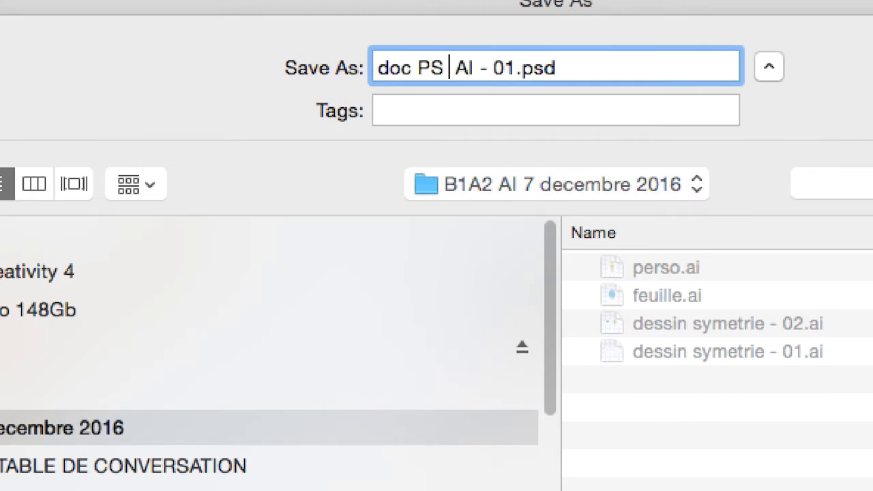
type(" ave")
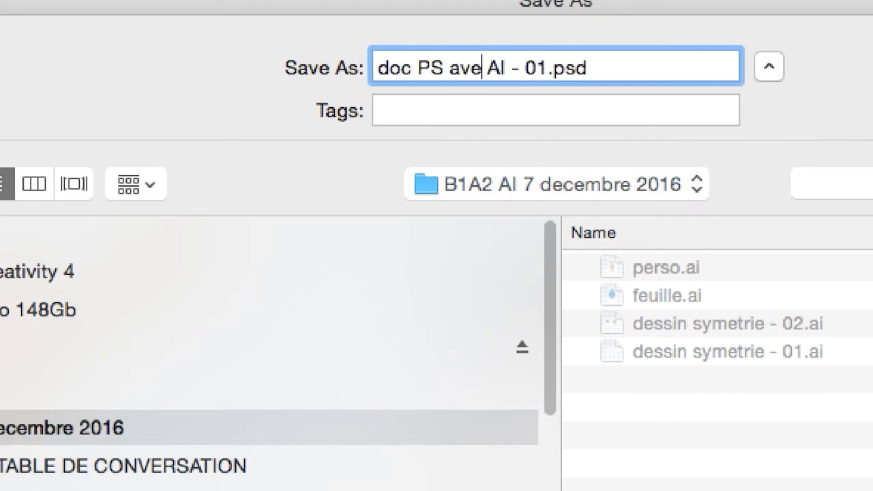
type("c import")
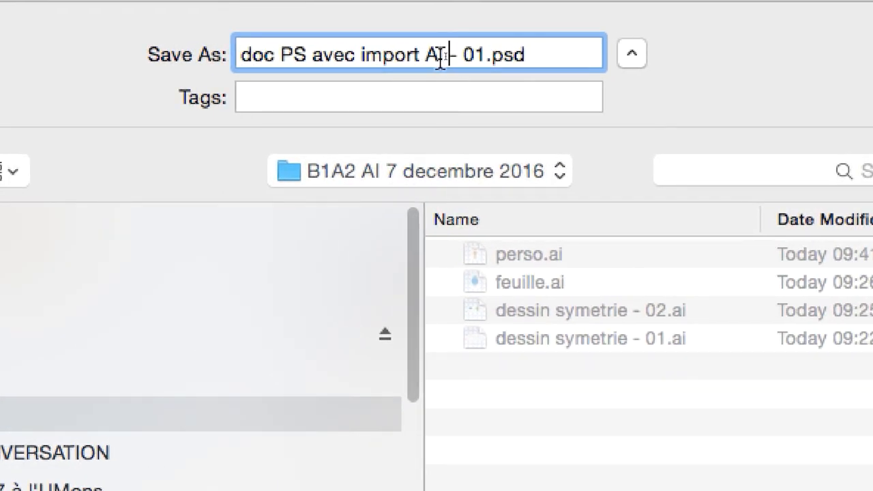
left_click(428, 56)
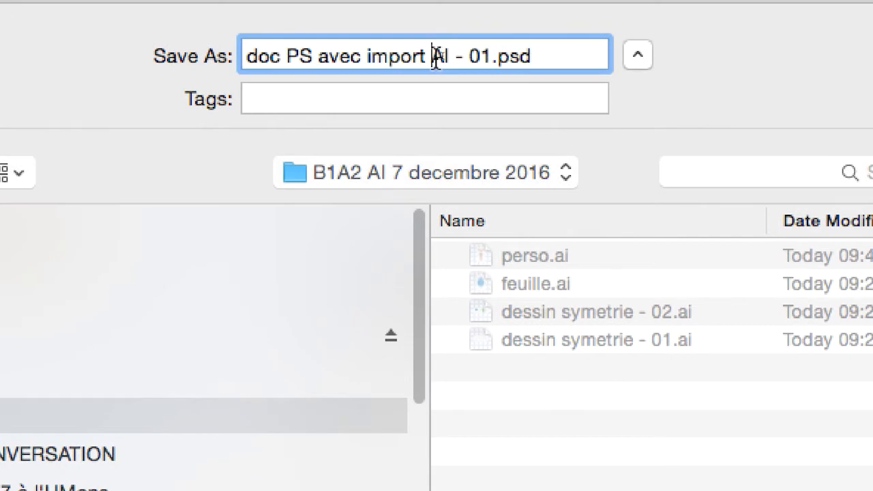
type("perso")
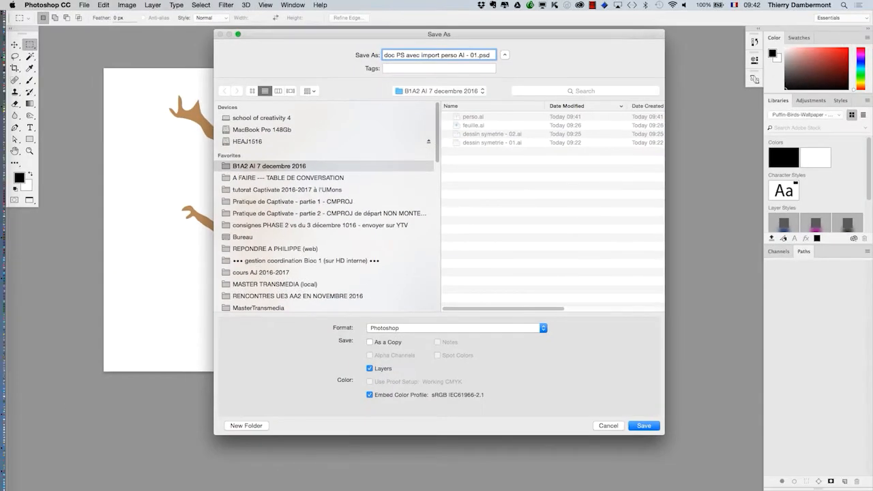
left_click(640, 425)
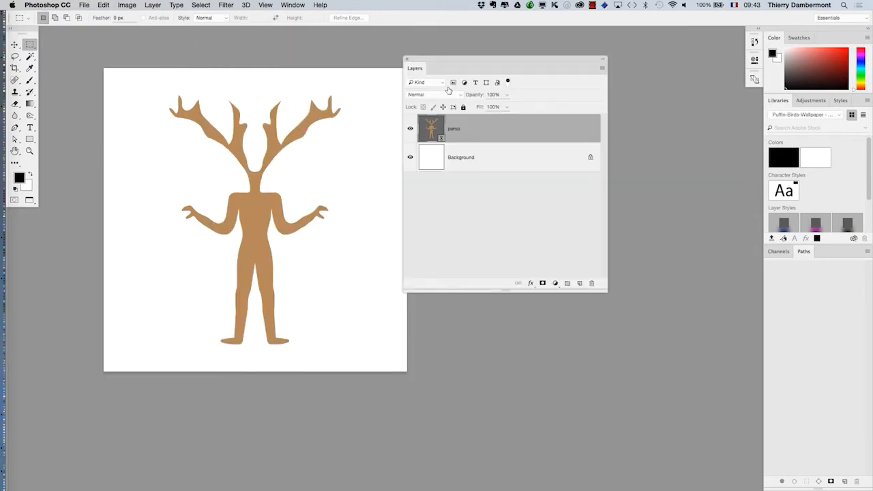
Add a Gradient Overlay to the perso layer using the violet-to-orange gradient at an angle of 148°
left_click_drag(443, 61, 492, 62)
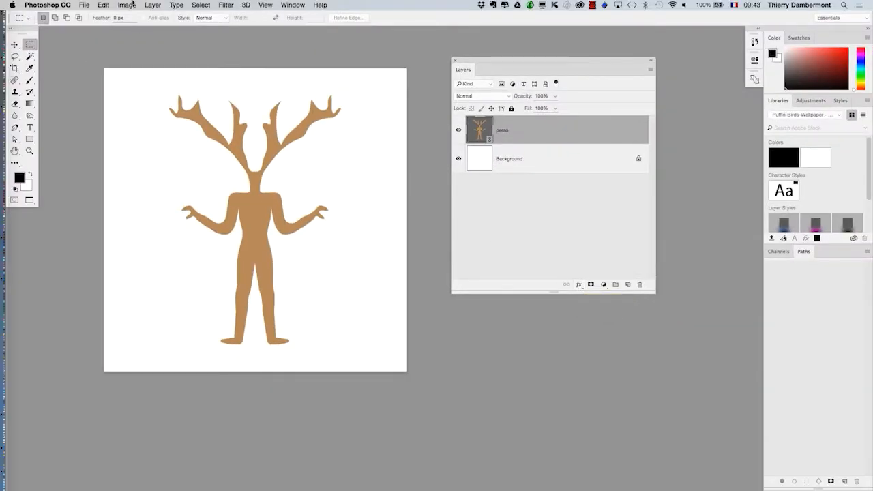
left_click(153, 4)
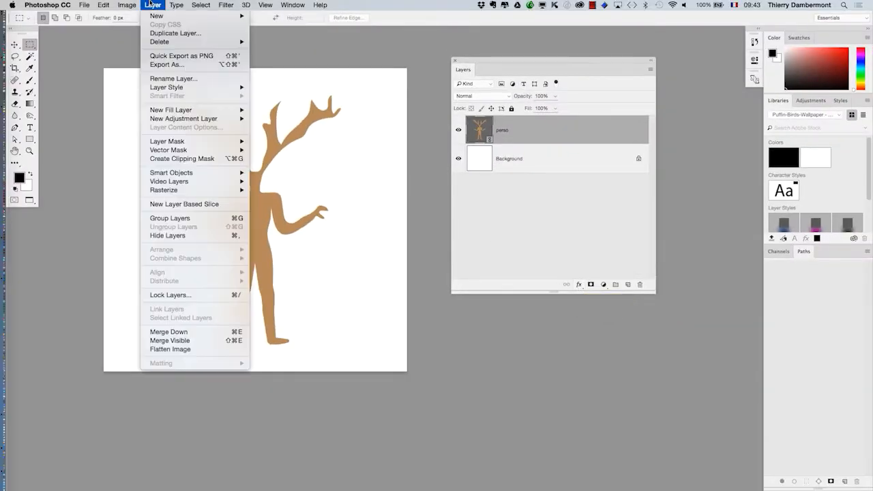
mouse_move(174, 90)
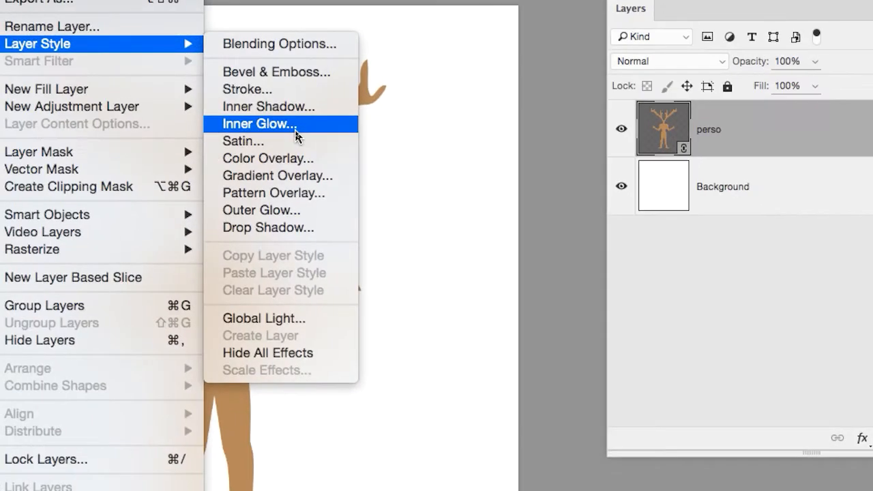
left_click(300, 149)
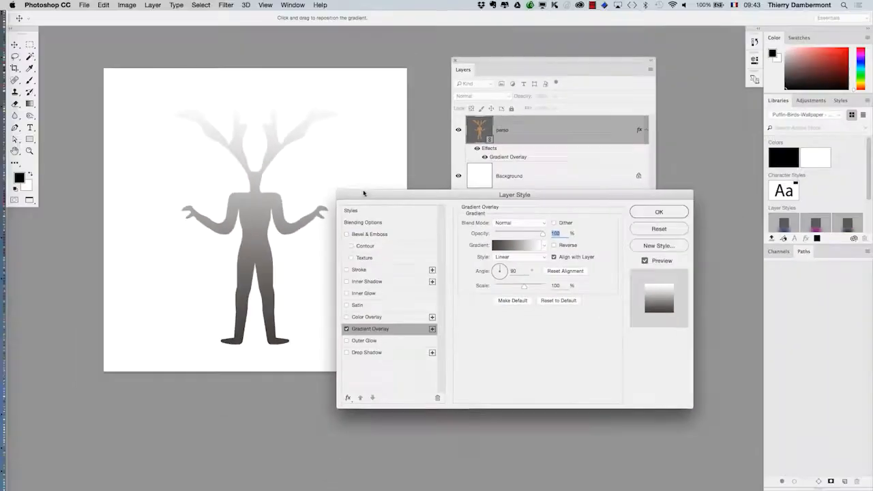
left_click(705, 282)
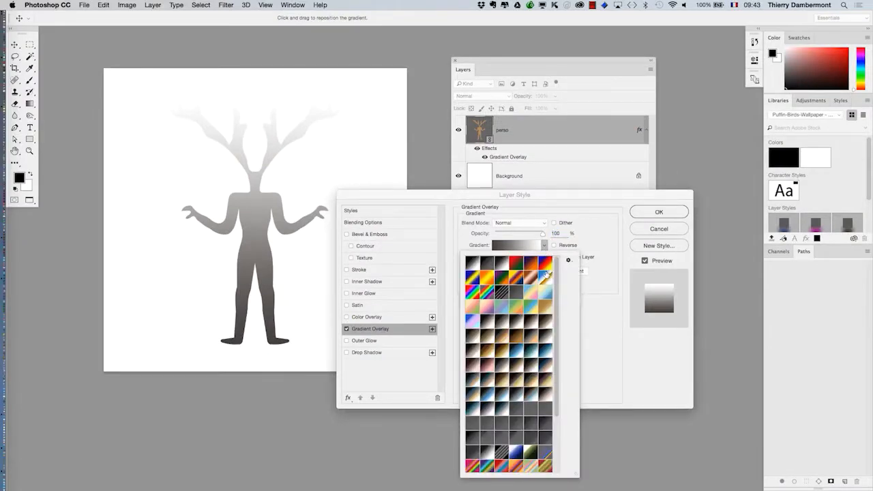
left_click(531, 265)
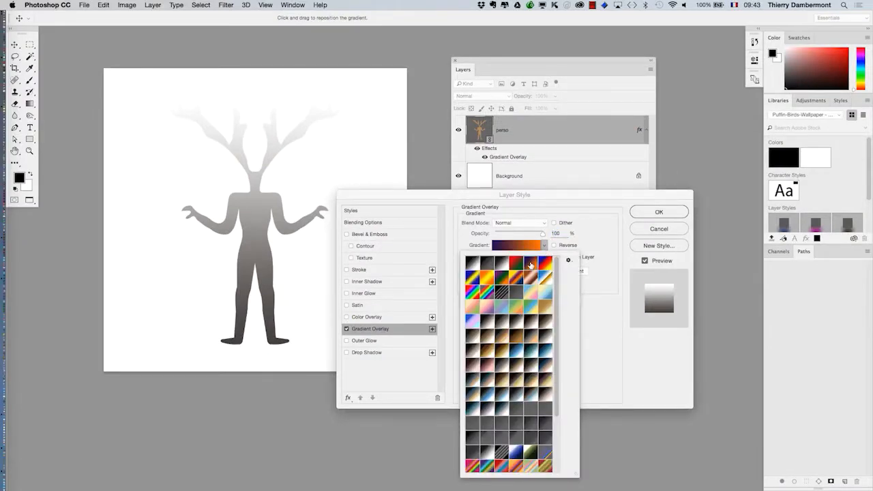
left_click(591, 311)
left_click_drag(497, 270, 496, 269)
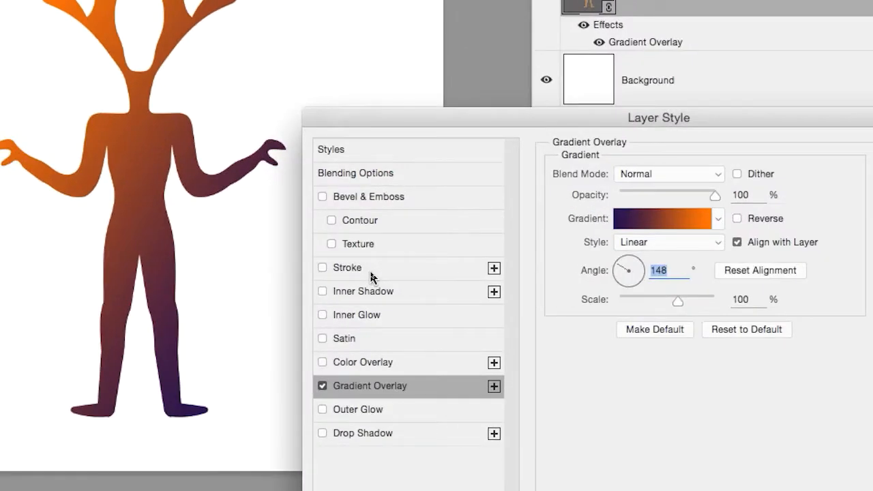
Enable Bevel & Emboss with Texture, trying the camouflage-like pattern before choosing the light grey grainy pattern
left_click(360, 249)
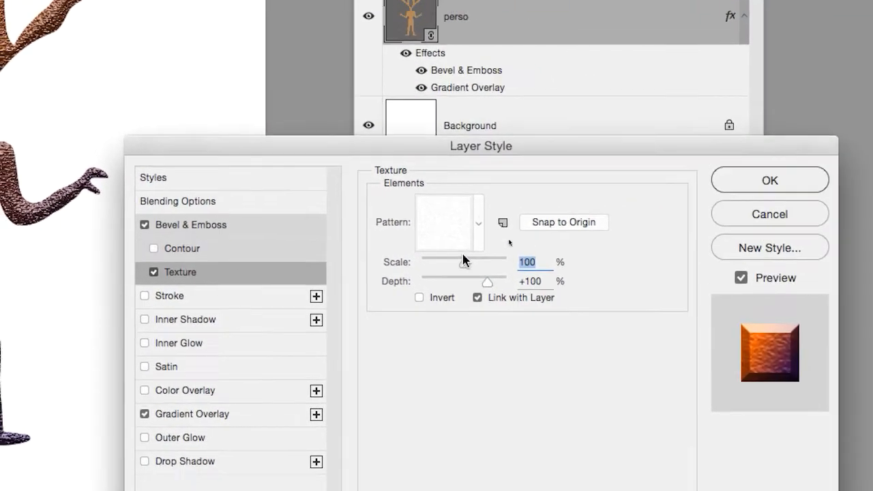
left_click(648, 228)
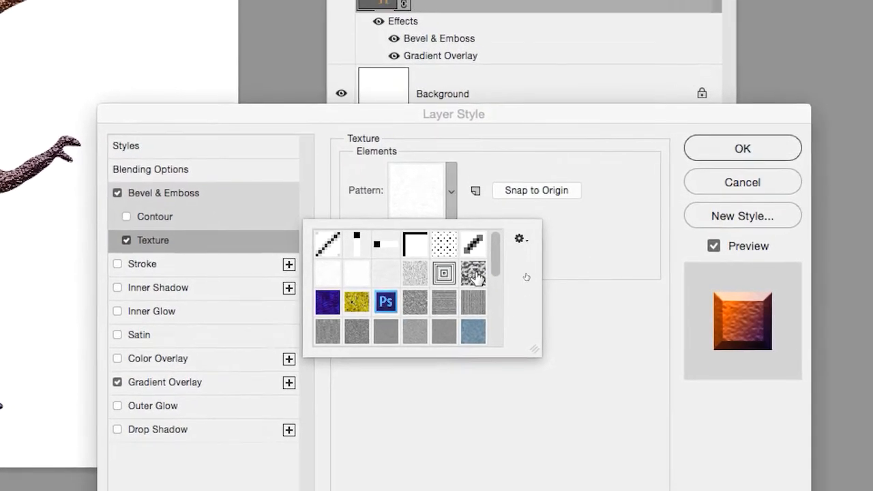
left_click(503, 270)
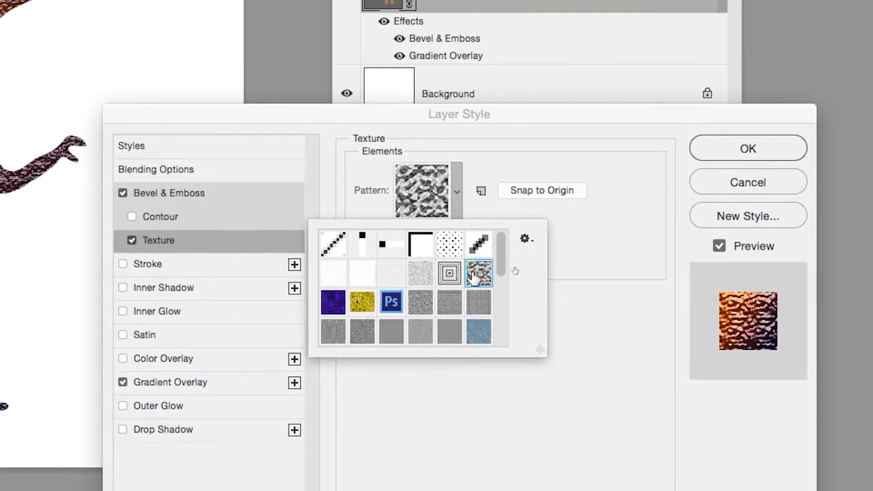
left_click_drag(254, 112, 189, 0)
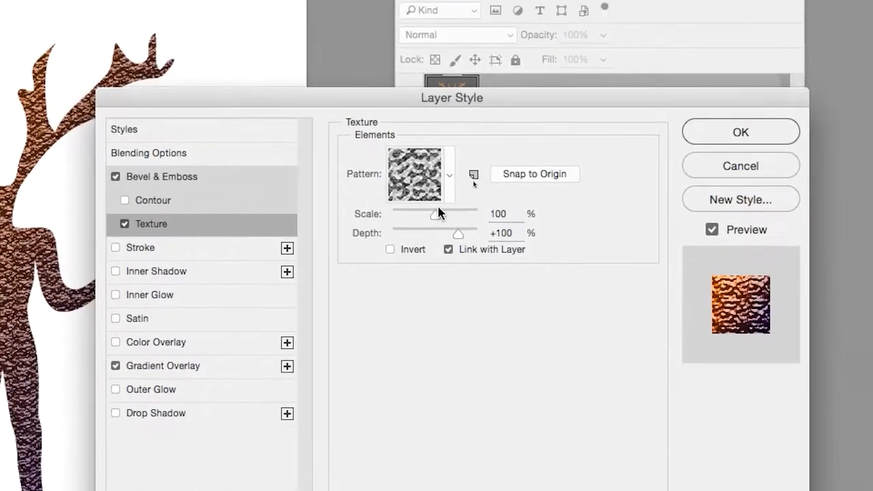
left_click(449, 175)
scroll(409, 292, "down", 3)
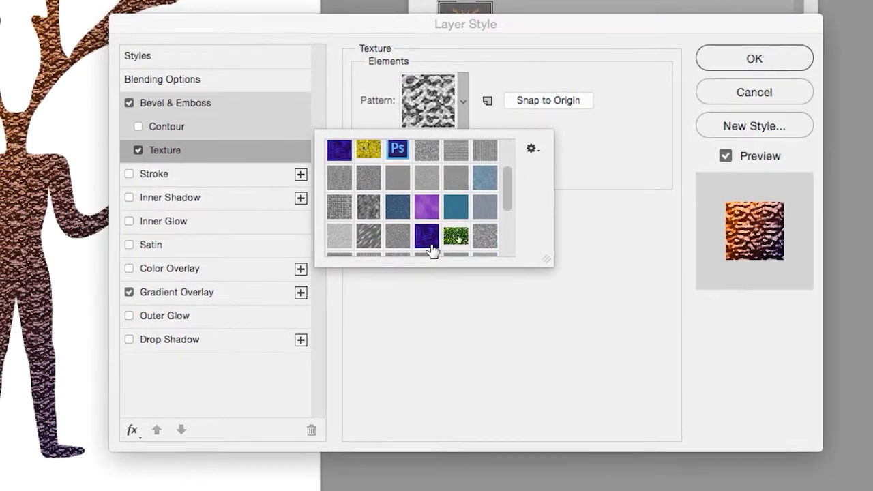
left_click(355, 268)
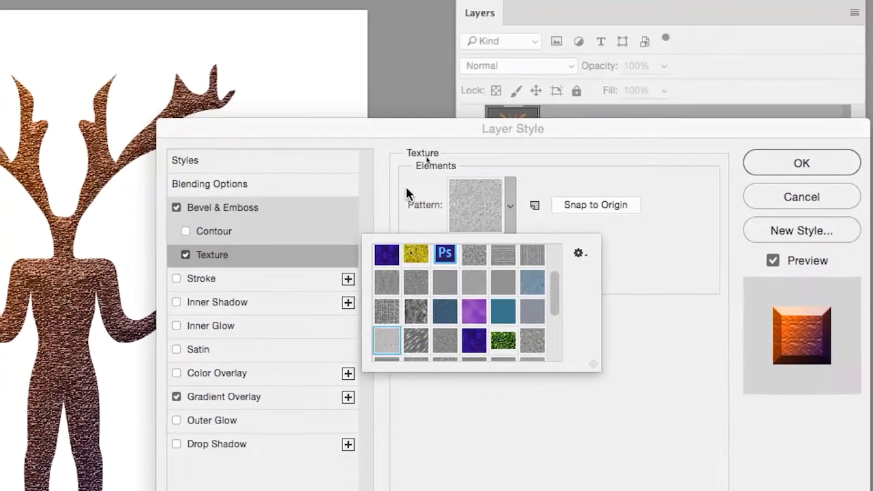
left_click(399, 120)
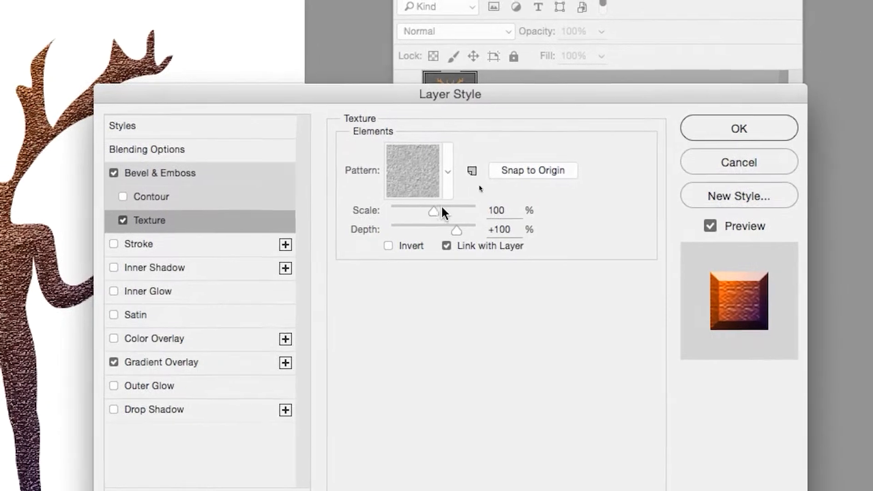
Set the texture's scale to 89% and its depth to -18%
left_click_drag(489, 216, 505, 217)
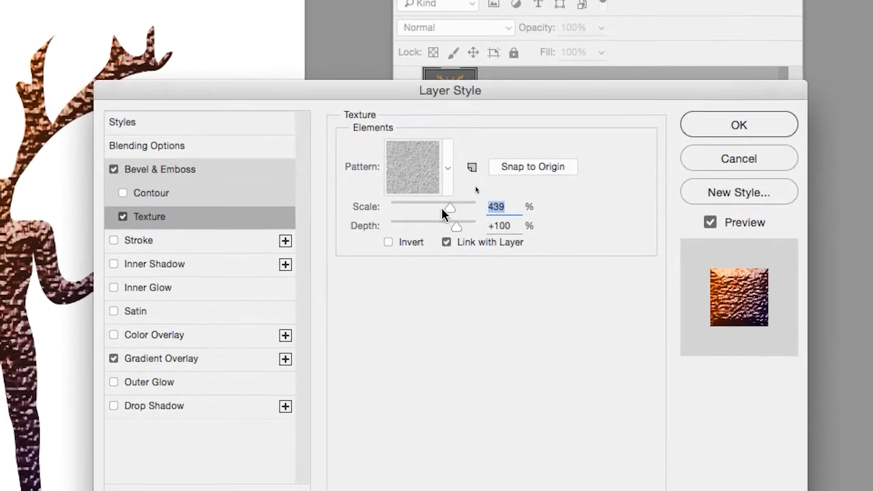
mouse_move(442, 207)
left_mouse_down()
mouse_move(435, 204)
mouse_move(439, 214)
left_mouse_up()
left_click(426, 223)
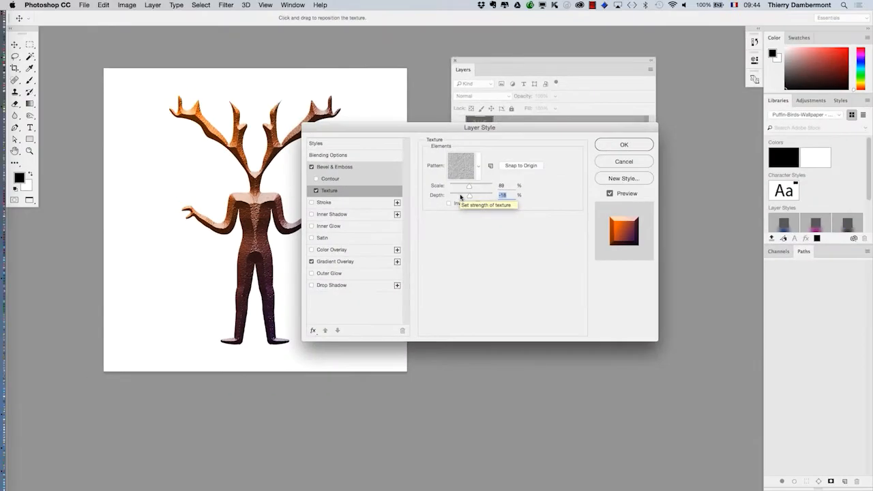
Add a Drop Shadow with 53% opacity, 46 px distance, 4% spread and 29 px size, and apply the layer style
left_click(328, 285)
left_click_drag(402, 128, 519, 130)
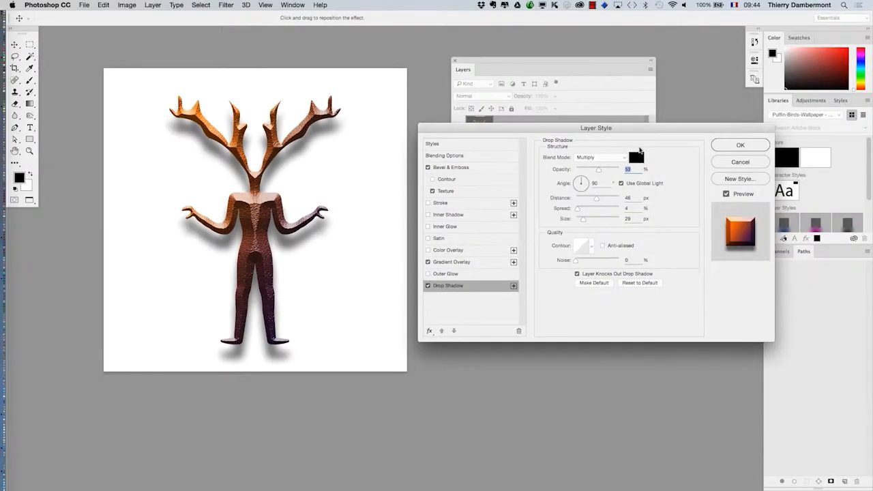
left_click(740, 145)
Save the styled document as a new version named "doc PS avec import perso AI - 02"
left_click(89, 4)
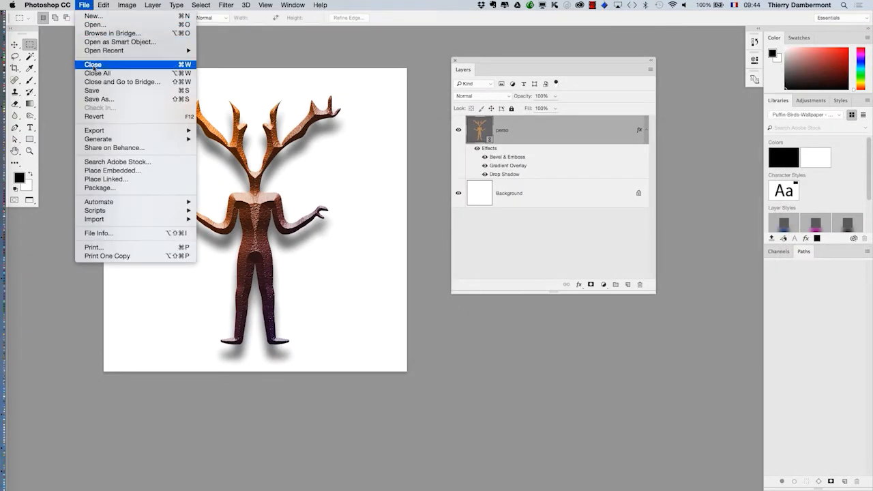
left_click(117, 100)
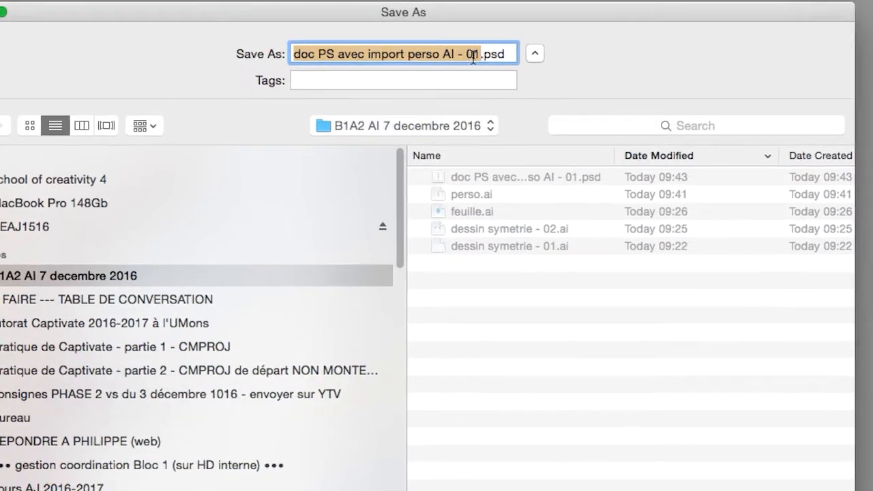
left_click(477, 56)
key("BackSpace")
type("2")
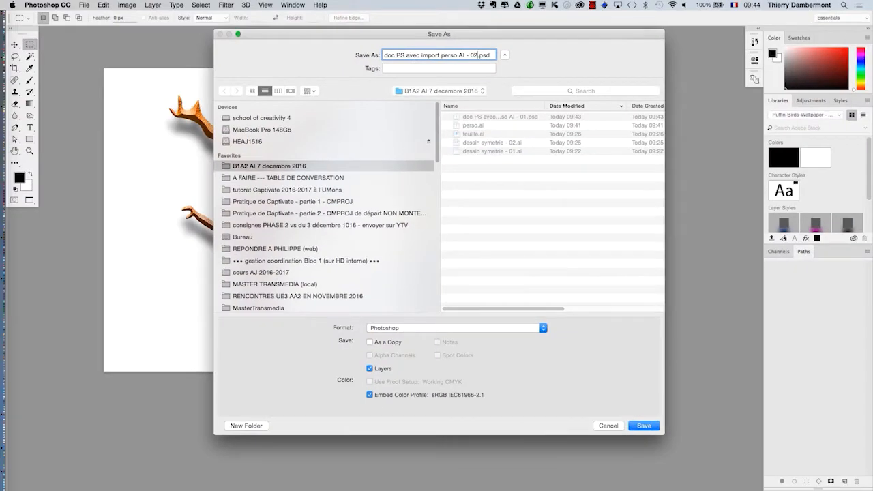
key("Return")
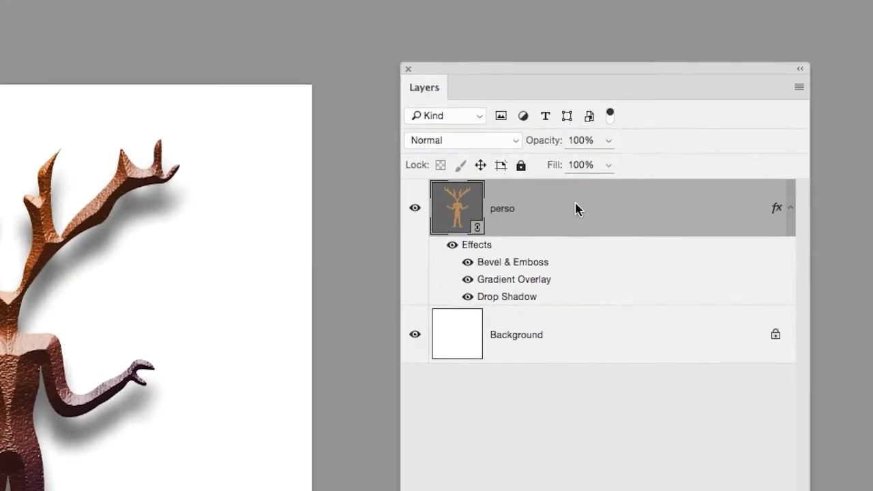
Convert the styled perso layer to a Smart Object and open its contents, with the whole figure in view
right_click(575, 210)
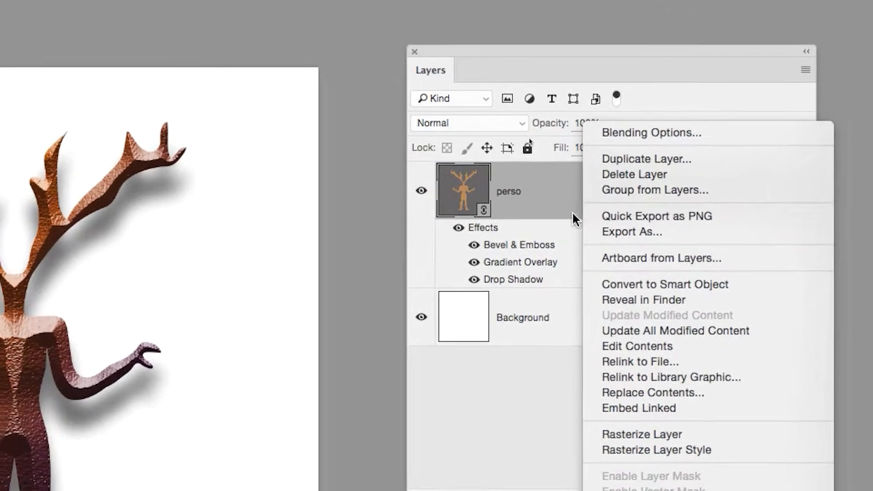
left_click(473, 151)
right_click(471, 148)
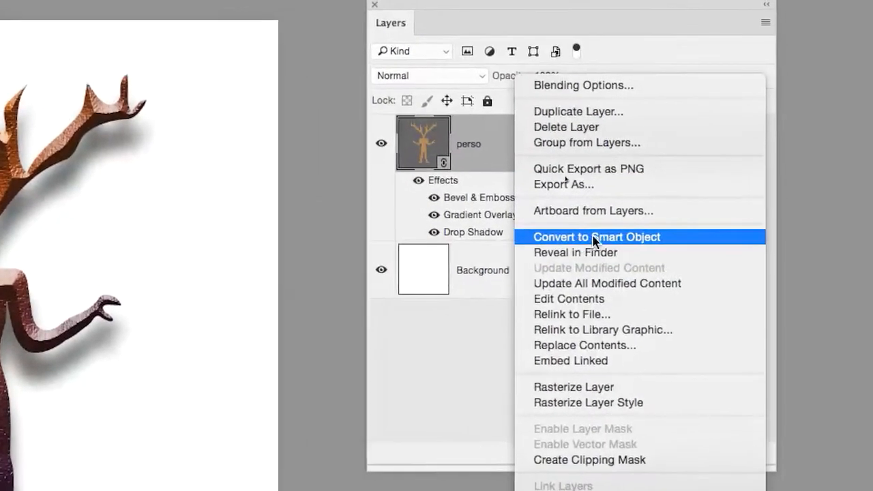
left_click(598, 235)
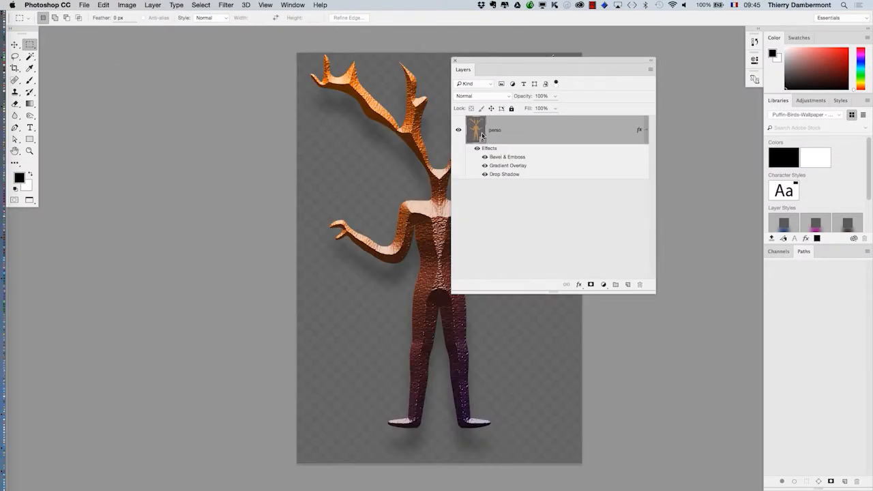
left_click_drag(374, 146, 152, 141)
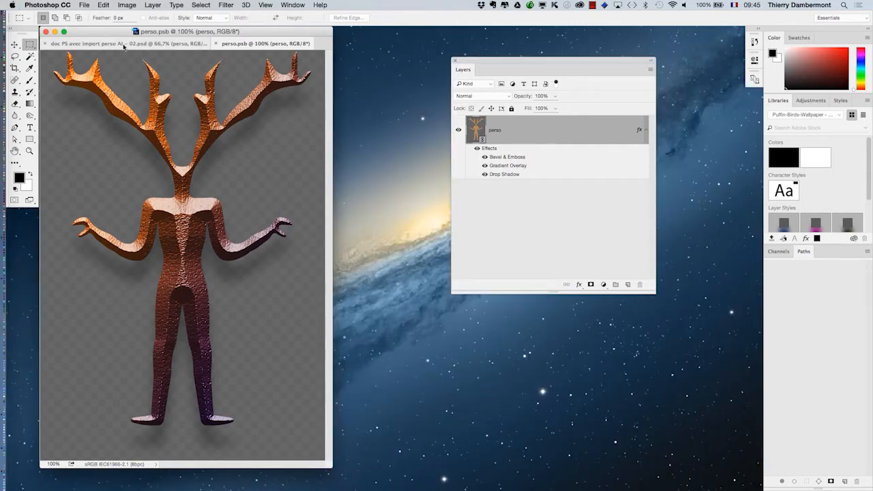
Close the Smart Object's perso.psb contents and show the main document full screen, with the figure clear of the Layers panel
left_click(123, 44)
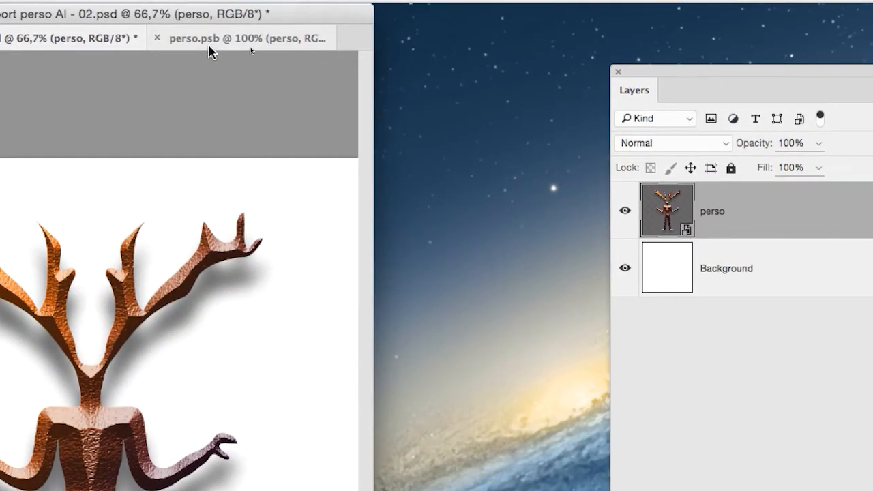
left_click(295, 67)
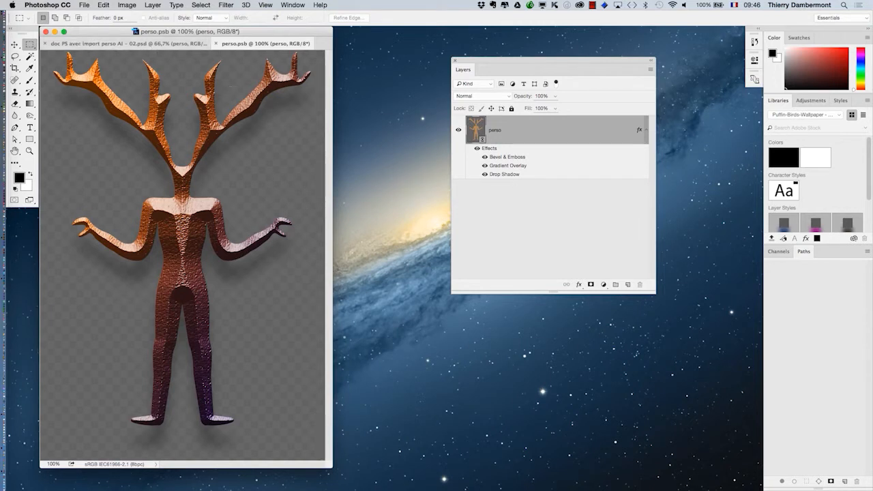
left_click(216, 43)
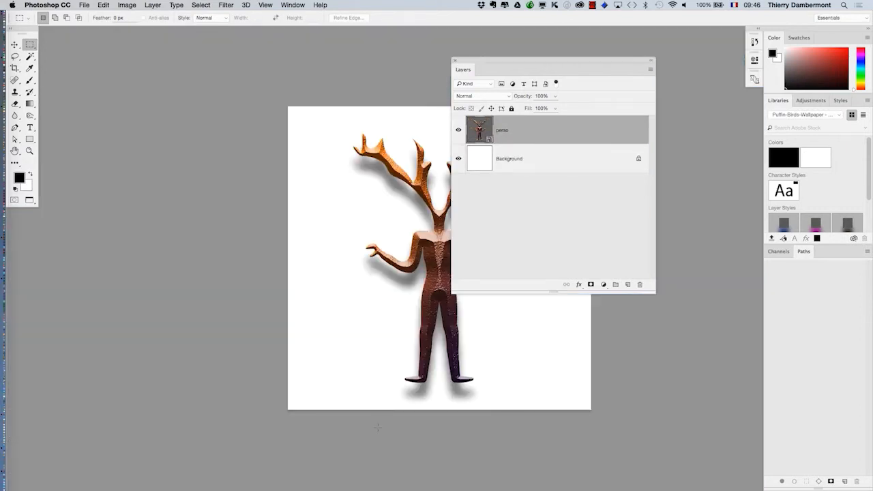
left_click_drag(378, 360, 223, 357)
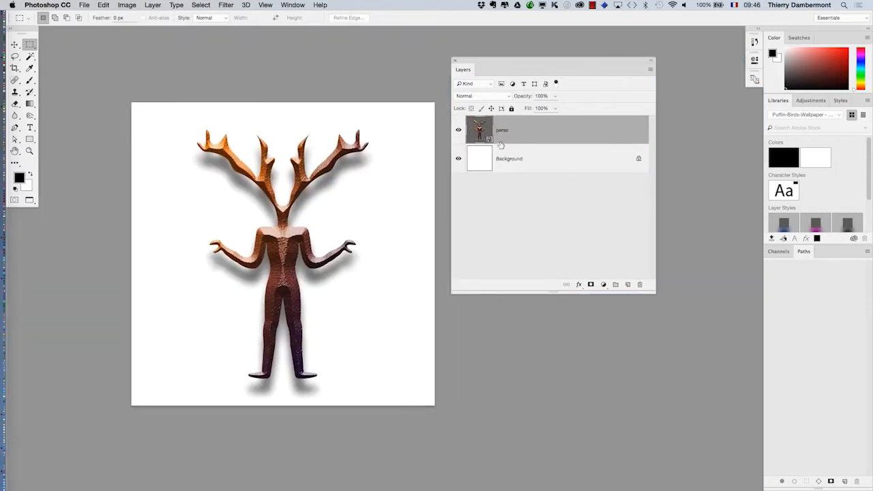
Start Puppet Warp on the perso Smart Object and toggle its mesh to examine how it covers the figure and shadow
left_click(130, 4)
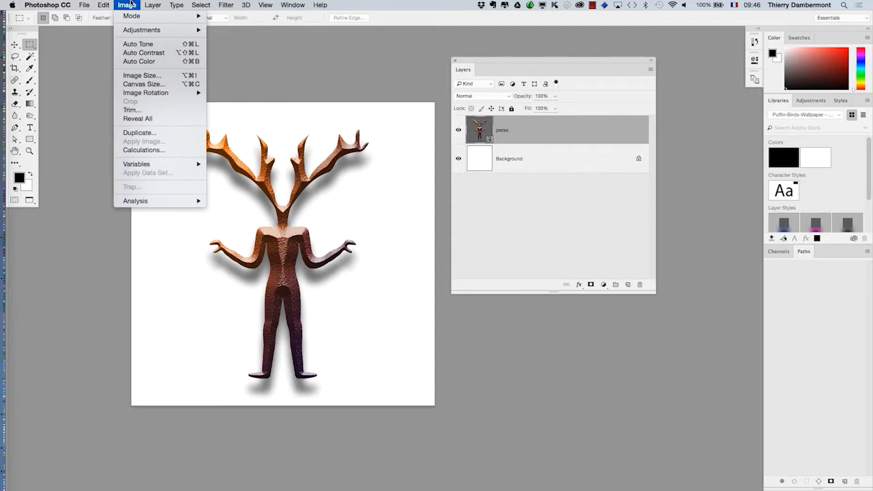
mouse_move(107, 4)
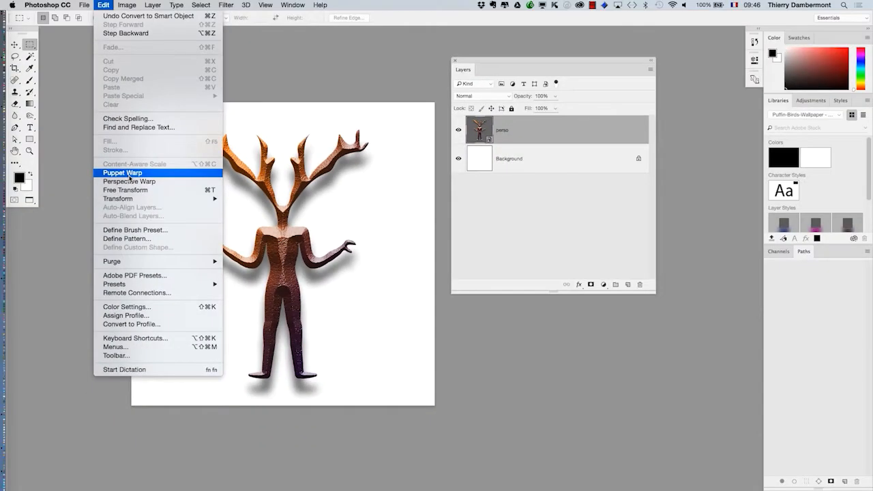
left_click(130, 177)
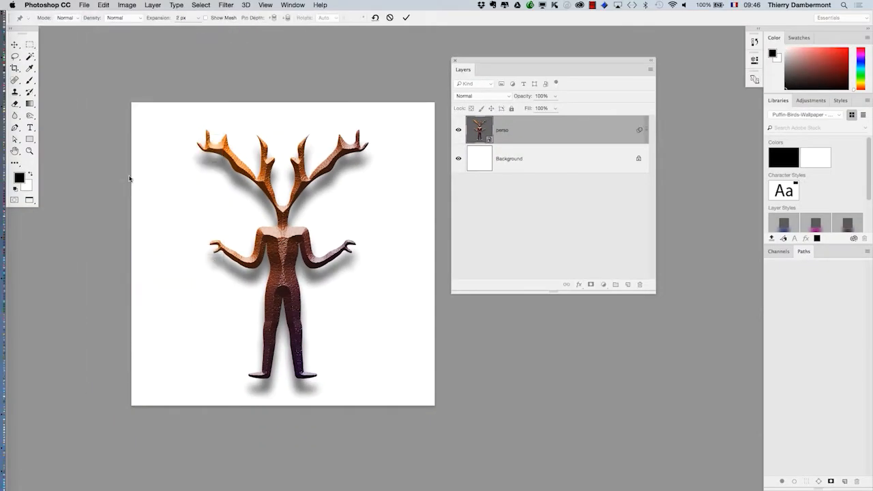
left_click(217, 19)
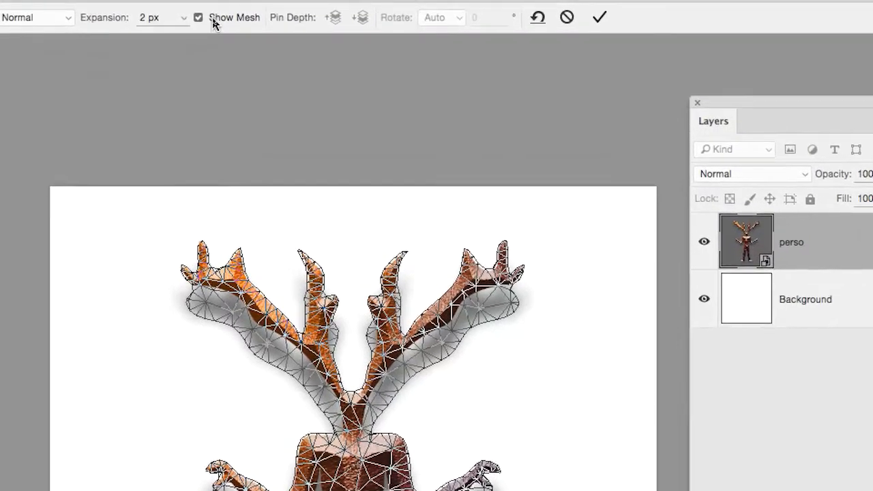
left_click(213, 22)
left_click(214, 22)
left_click(214, 22)
left_click(214, 22)
left_click(214, 22)
left_click(213, 21)
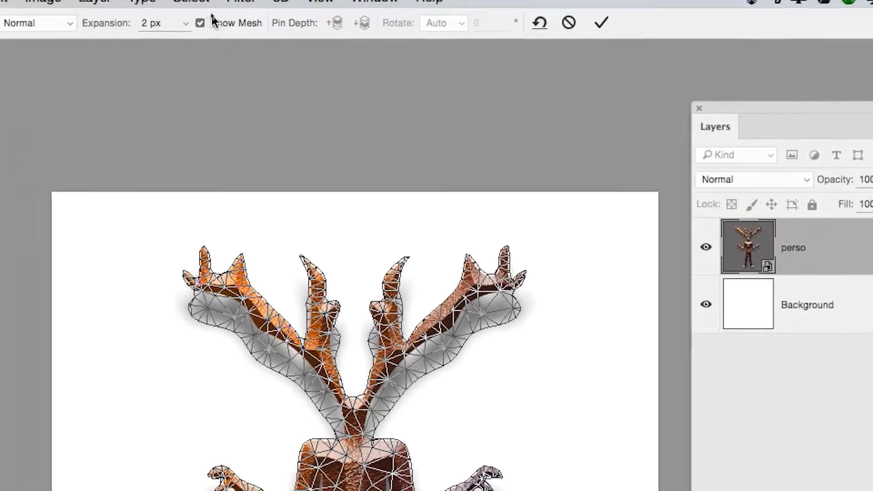
left_click(212, 22)
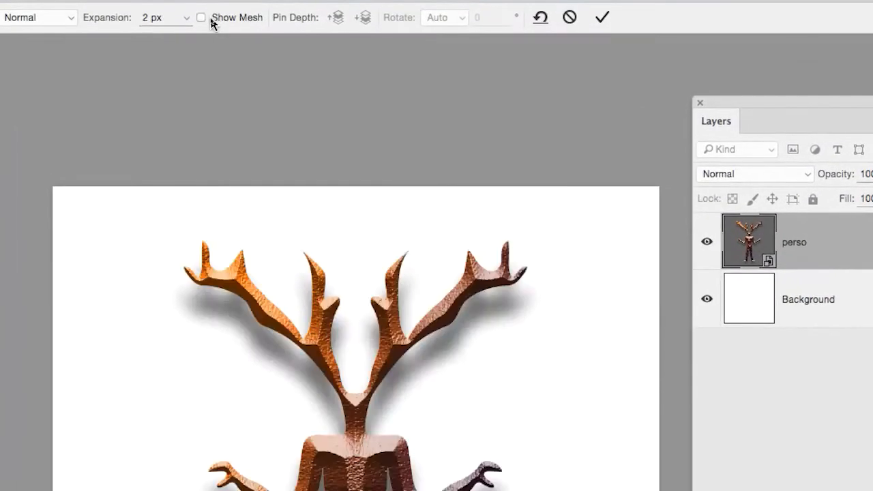
left_click(212, 22)
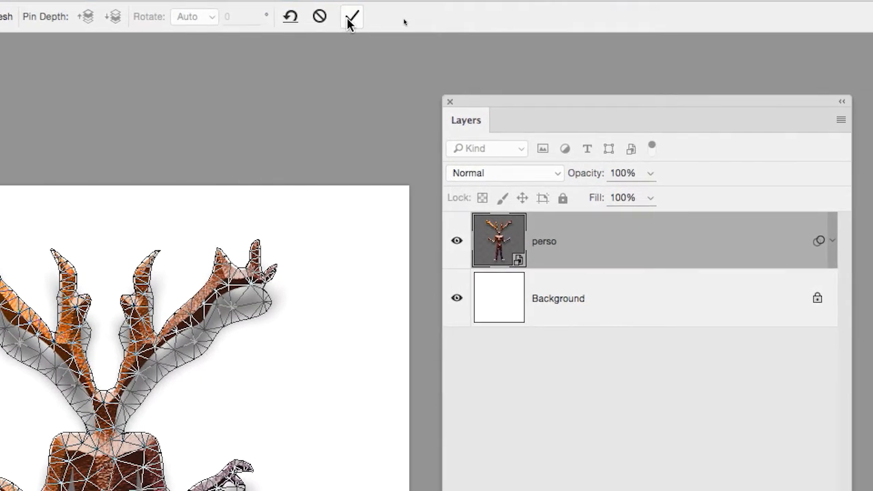
Commit the Puppet Warp without any pins and delete its Smart Filter from the perso layer
left_click(348, 22)
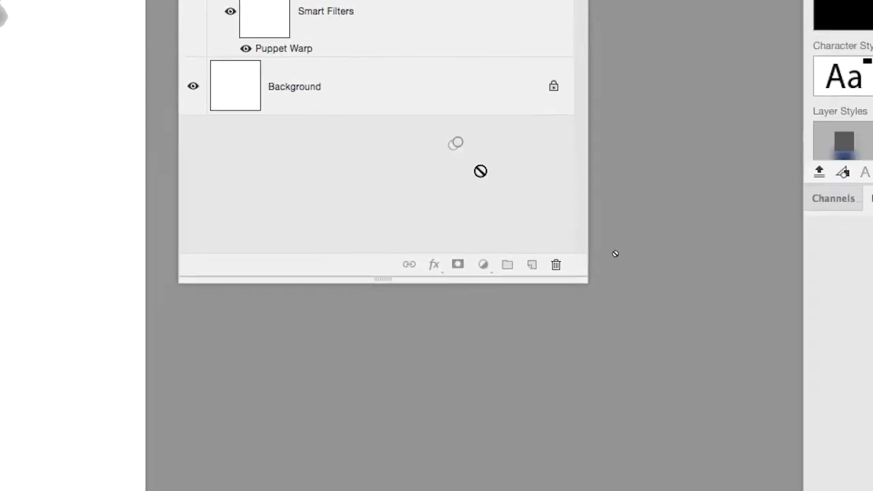
left_click_drag(480, 171, 554, 266)
left_click_drag(505, 203, 506, 203)
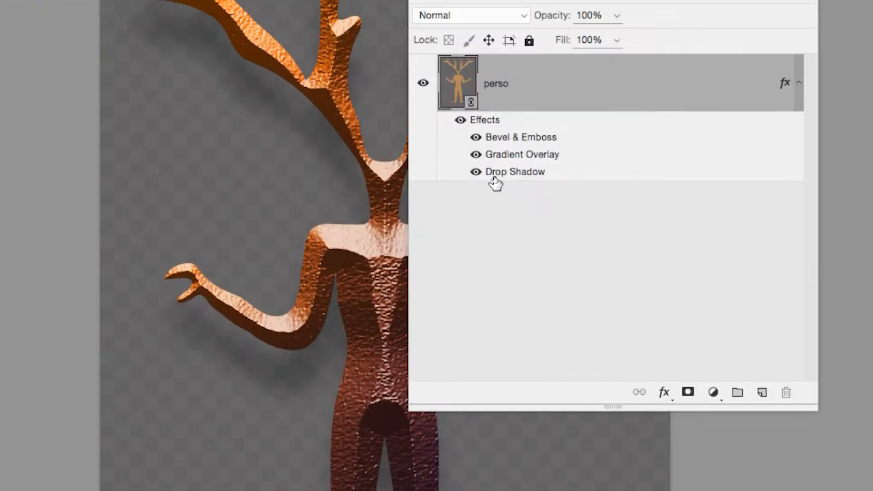
Delete the Drop Shadow effect from the perso layer inside the Smart Object's contents
left_click_drag(495, 182, 777, 385)
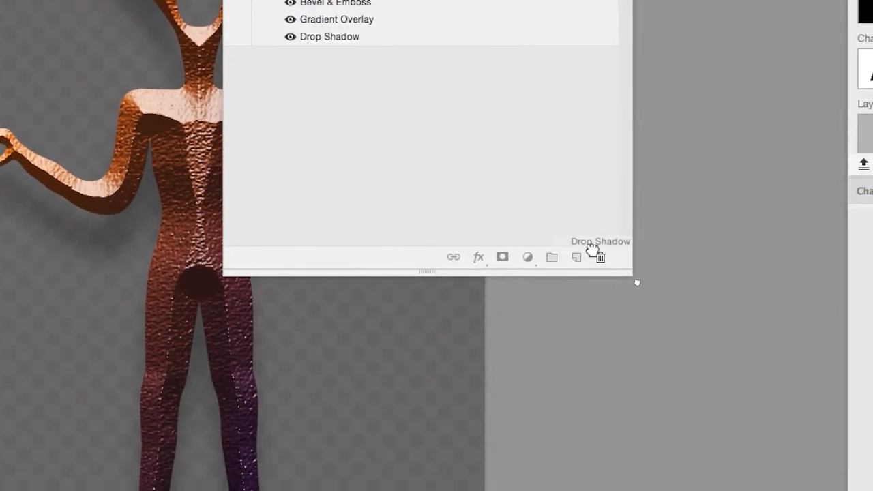
left_click_drag(592, 251, 597, 255)
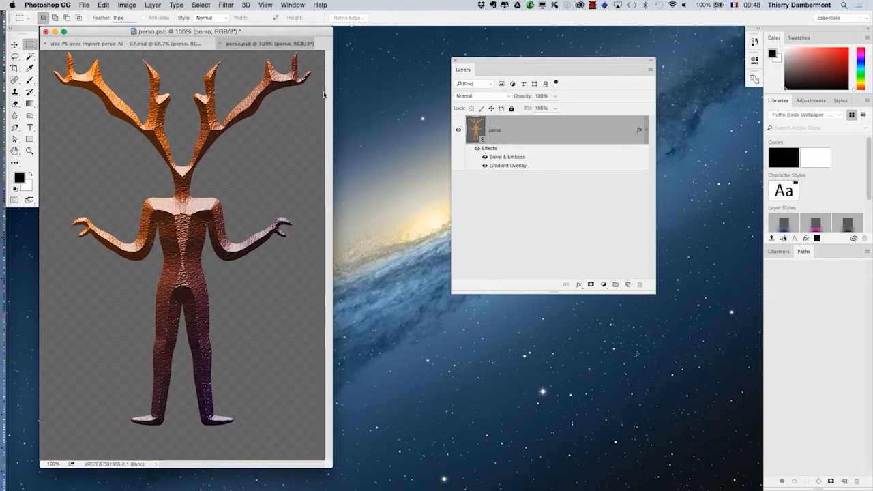
Place perso.psb in its own window beside the main document, save it to update the Smart Object, and close it
left_click_drag(324, 95, 680, 126)
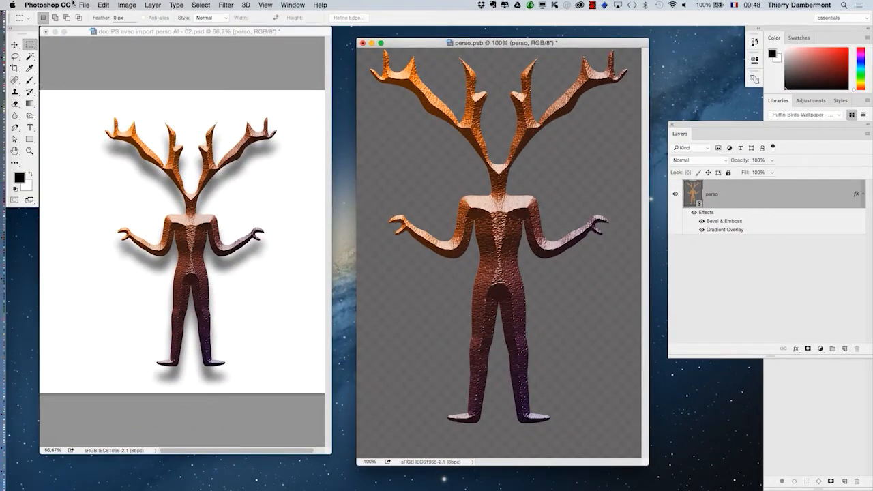
left_click(83, 5)
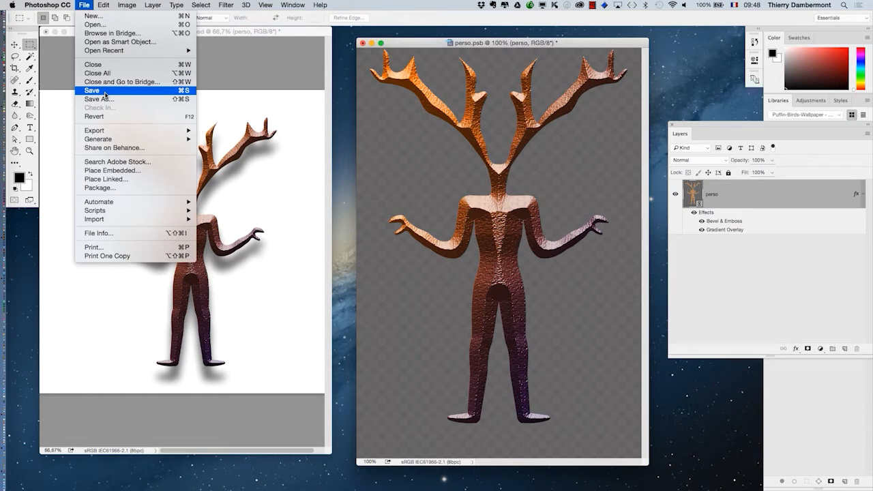
left_click(105, 91)
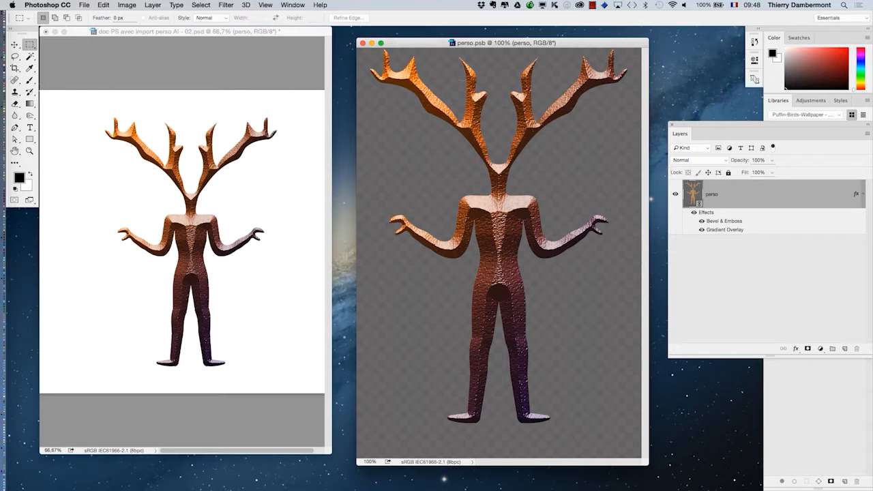
left_click(362, 43)
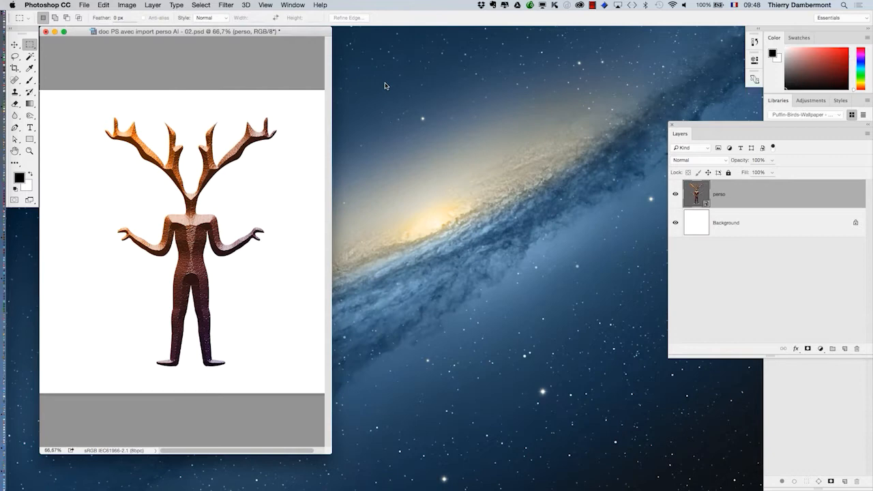
Reopen the perso Smart Object's contents beside the main document for comparison, and close them again
double_click(697, 195)
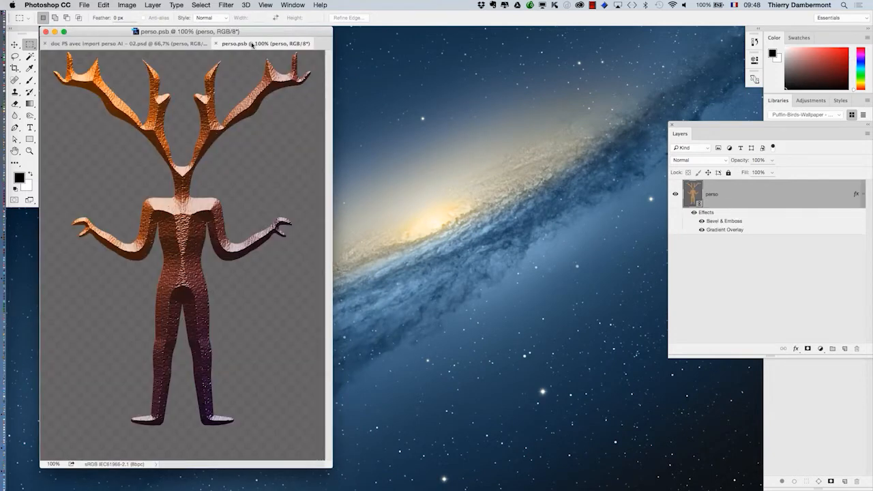
left_click_drag(252, 43, 618, 70)
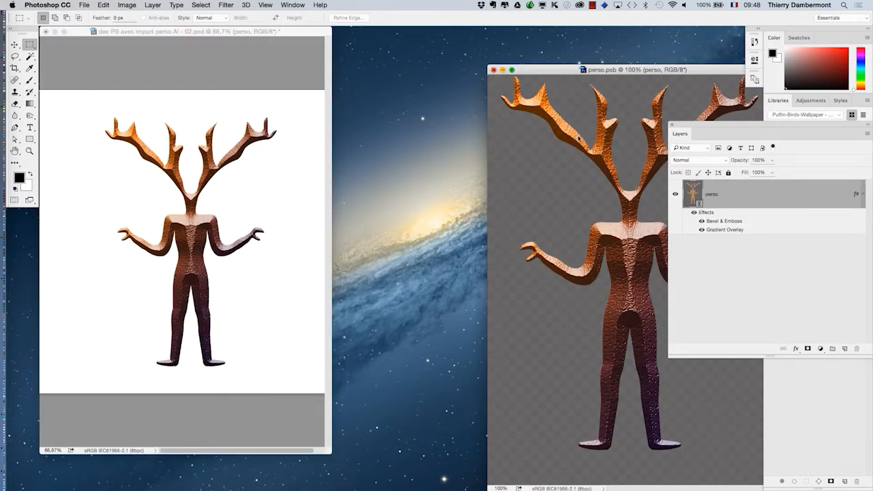
key("super+w")
double_click(690, 196)
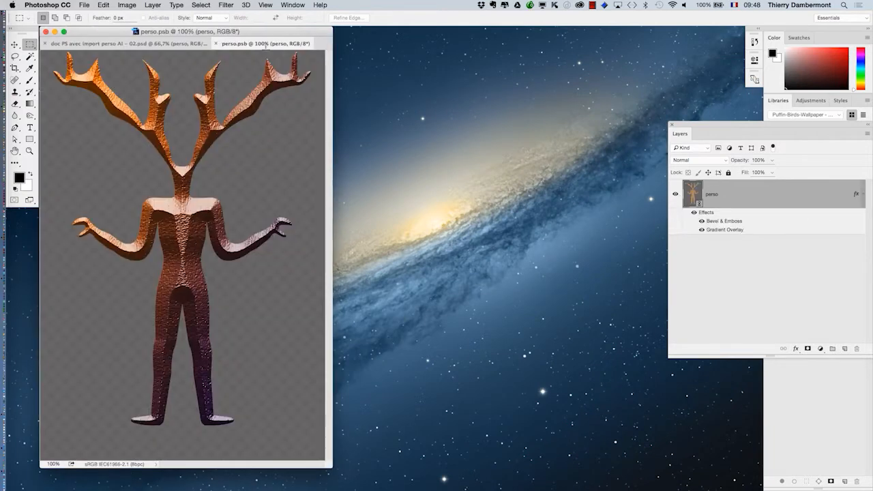
left_click_drag(287, 46, 480, 67)
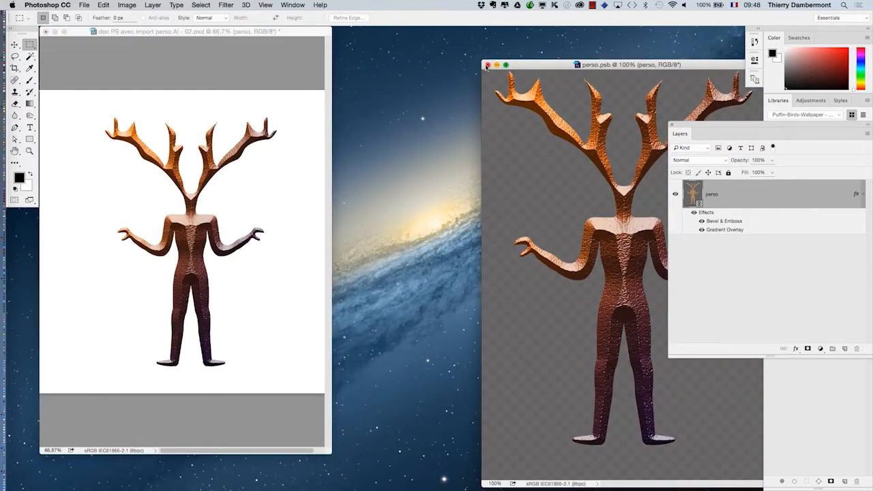
left_click(486, 65)
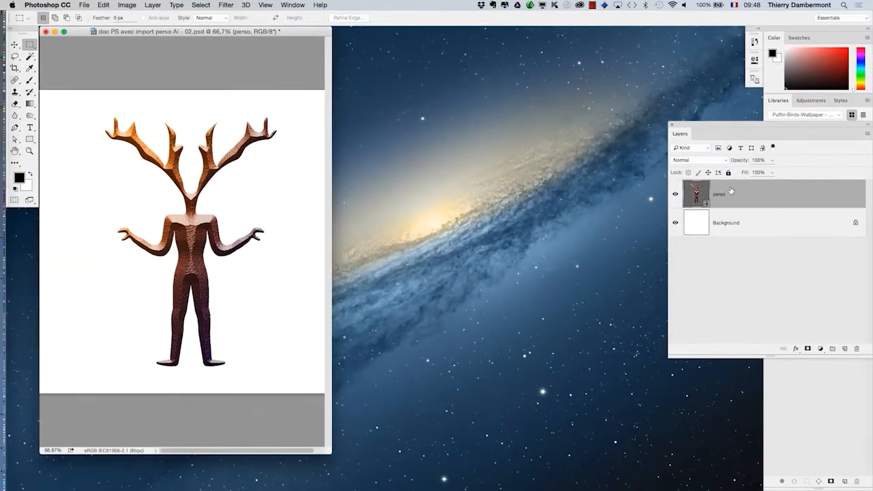
Start Puppet Warp on the perso Smart Object in full-screen view and pin both outer antlers and the neck
key("f")
left_click_drag(528, 256, 407, 250)
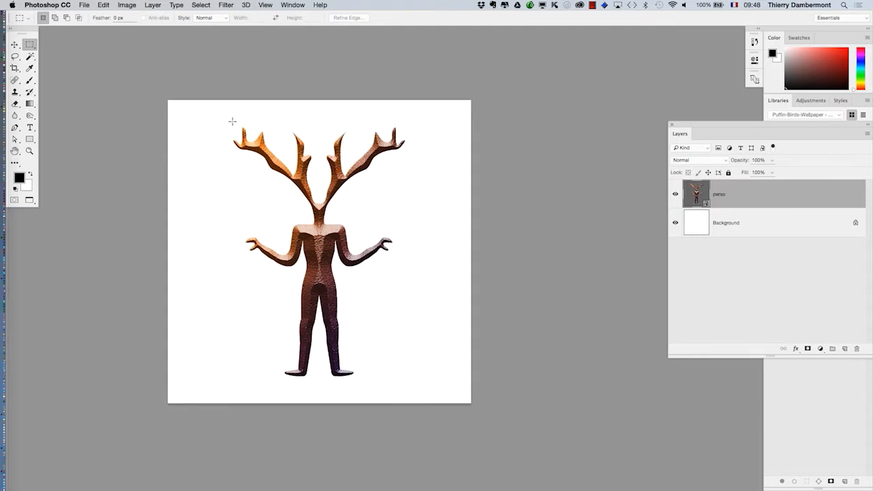
left_click(104, 5)
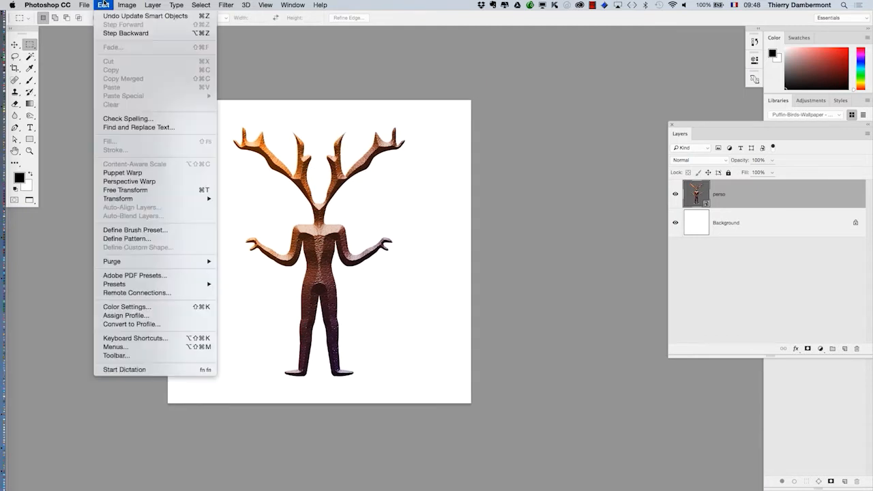
left_click(124, 173)
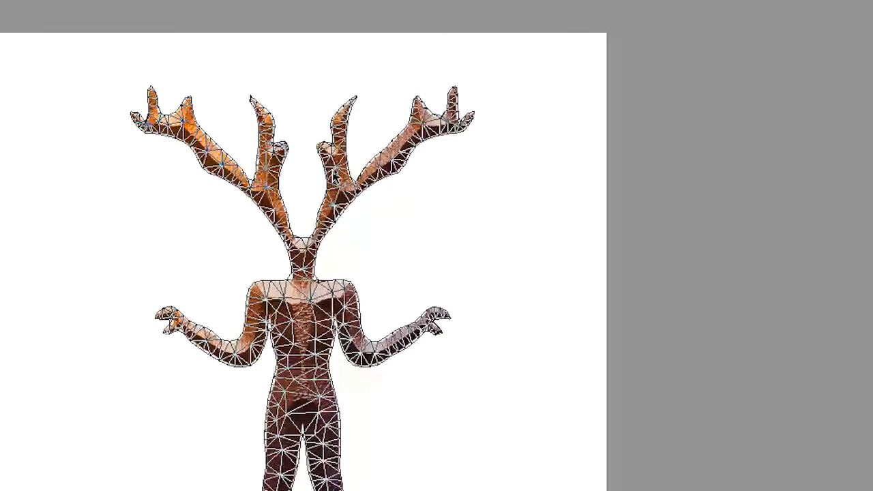
left_click(362, 154)
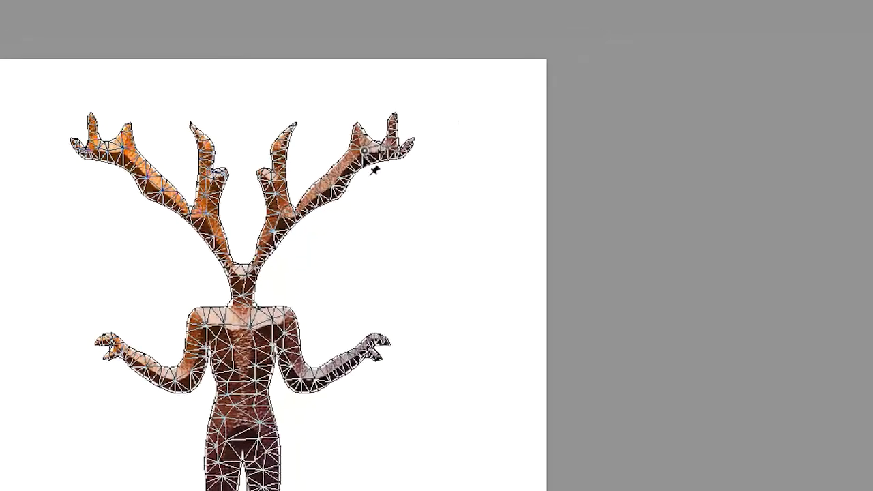
left_click(281, 155)
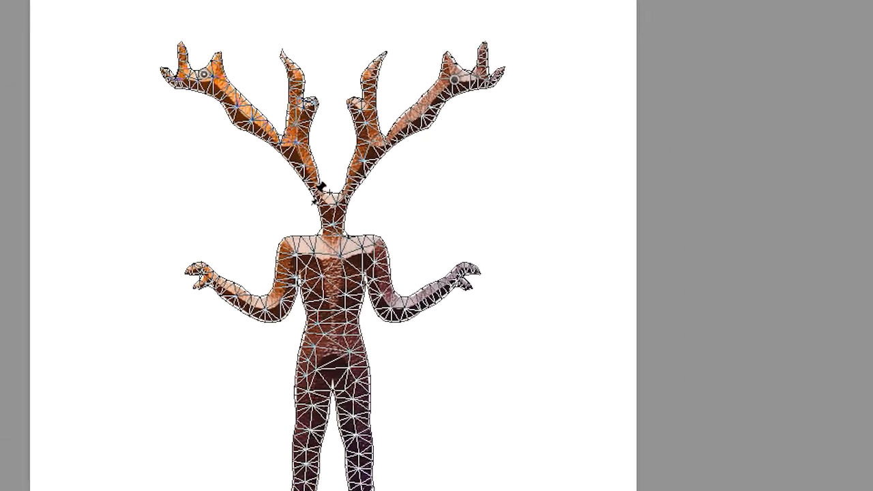
left_click(400, 296)
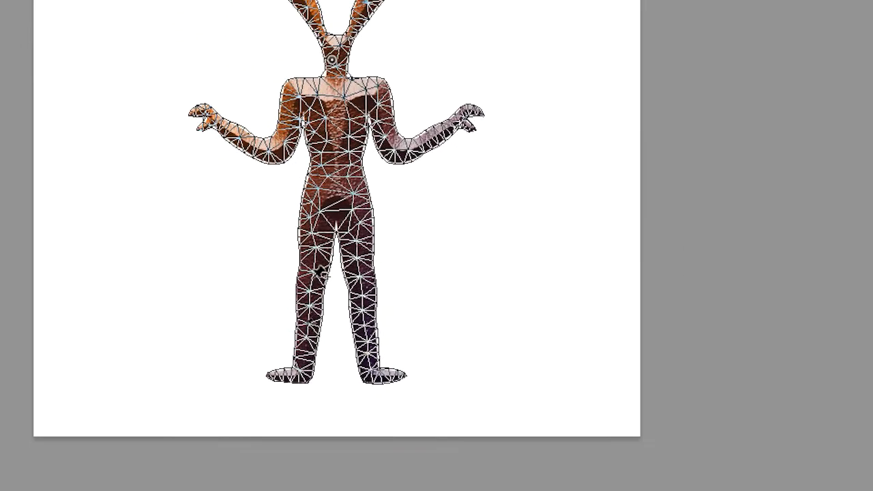
Add Puppet Warp pins to both knees and both feet of the figure
left_click(301, 253)
left_click(286, 345)
left_click(337, 310)
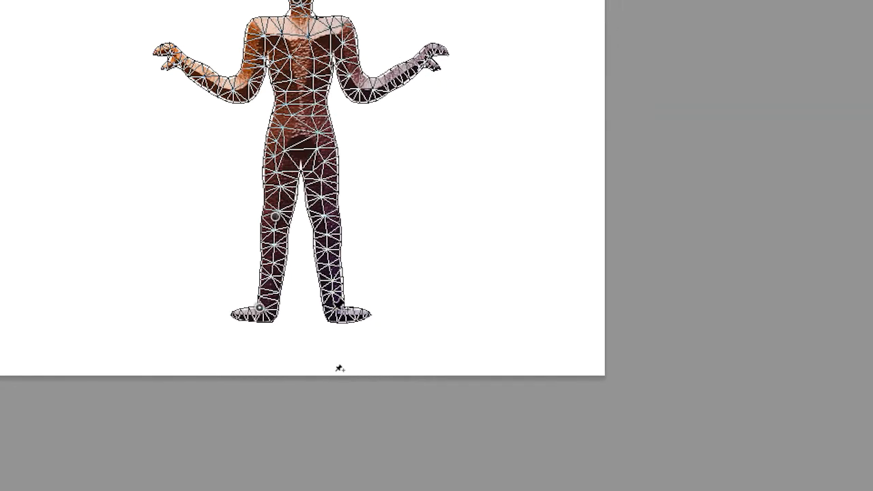
left_click(331, 215)
Pin both arms of the figure with Puppet Warp pins at the shoulders, elbows and hands
left_click(341, 236)
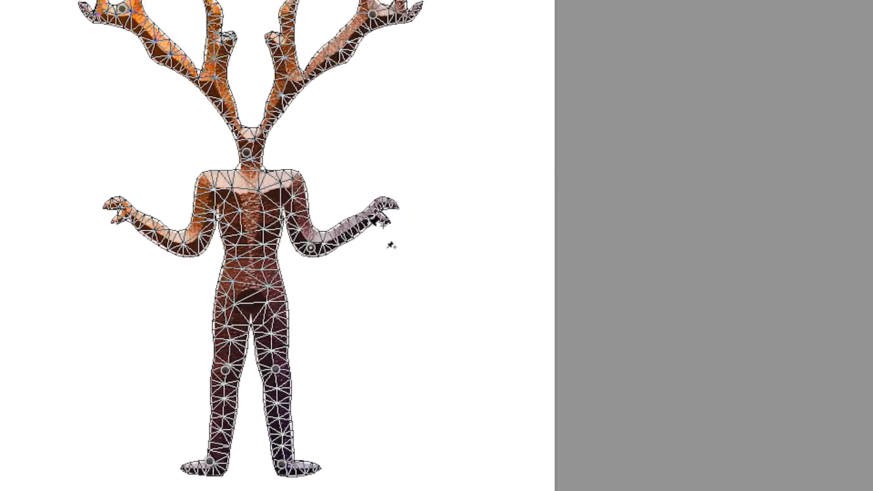
left_click(407, 199)
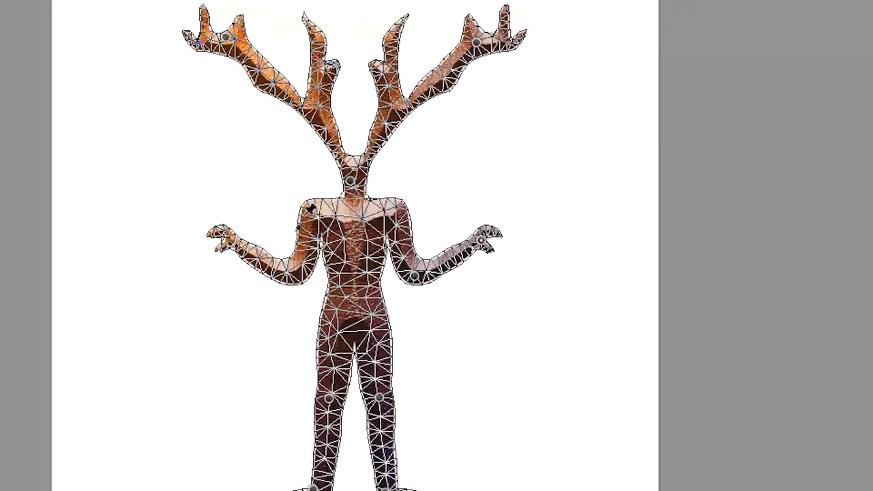
left_click(265, 212)
left_click(353, 210)
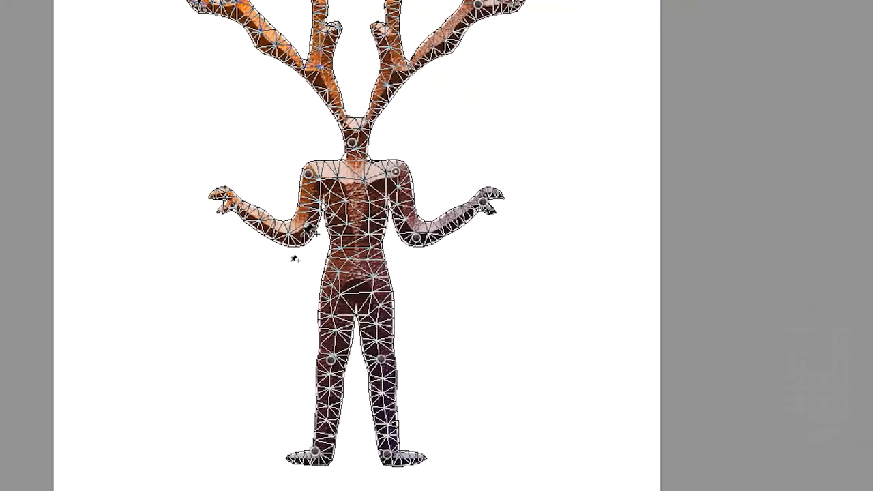
left_click(255, 269)
left_click(189, 238)
Lower the forearm at the image's left, raise the right antler and bend the left antler outward with their Puppet Warp pins
left_click_drag(274, 223, 276, 262)
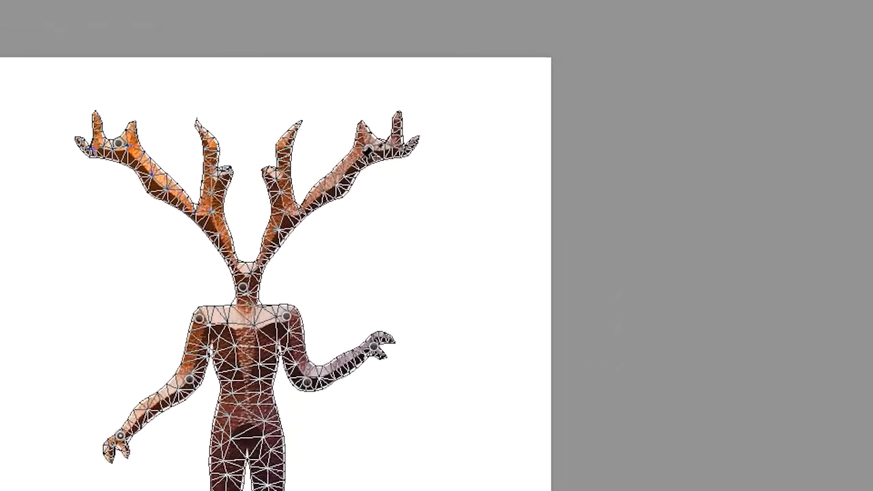
left_click_drag(385, 115, 298, 102)
left_click_drag(281, 158, 247, 208)
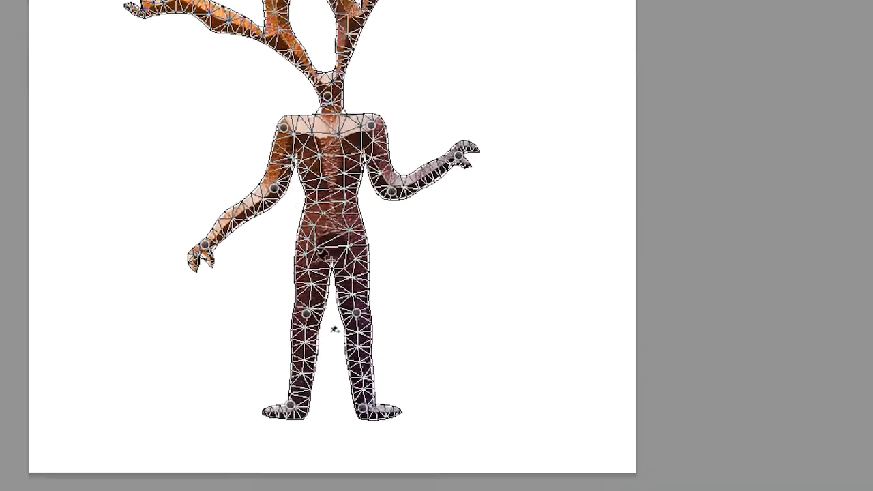
Bend the leg at the image's right by moving its knee and foot pins, and apply the Puppet Warp
left_click(455, 487)
left_click_drag(330, 278, 364, 256)
left_click_drag(334, 314, 343, 278)
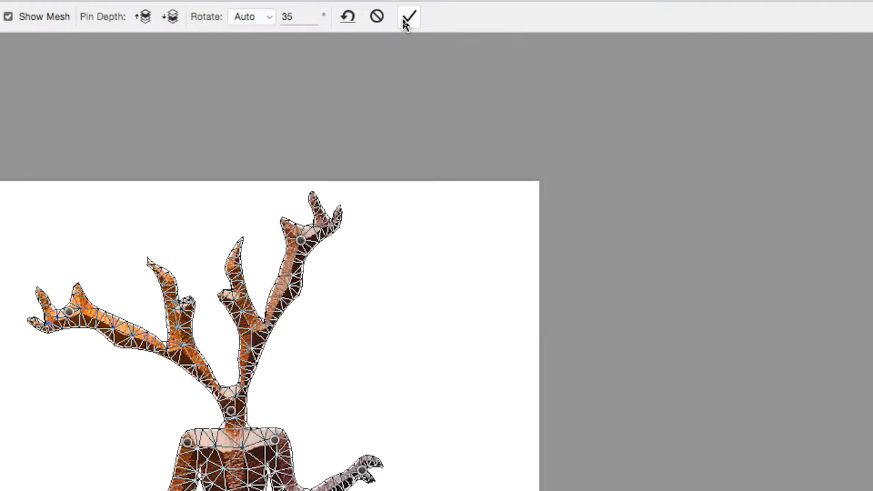
left_click(407, 18)
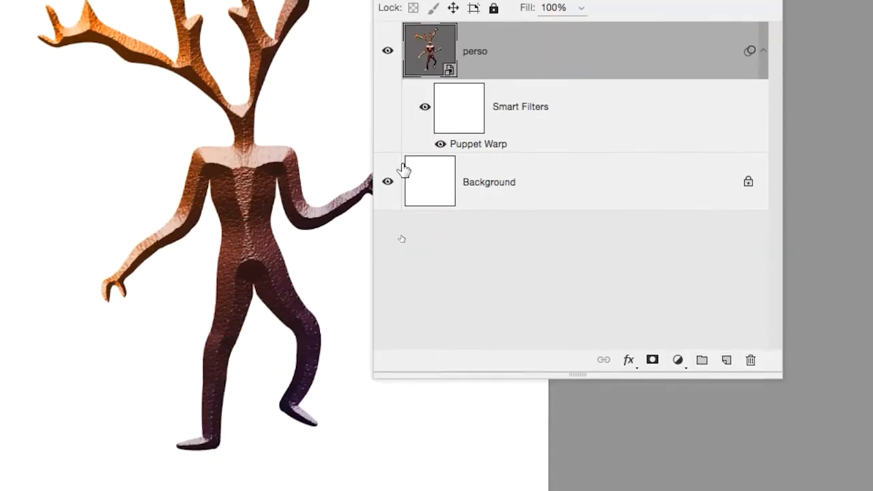
Reopen the Puppet Warp smart filter on perso, raise the hand at the image's right closer to the body, and apply the warp
left_click(500, 338)
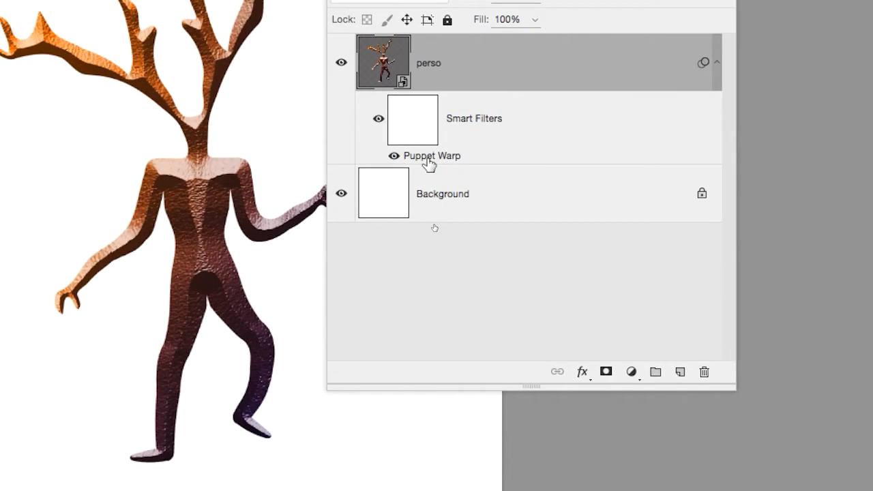
double_click(427, 158)
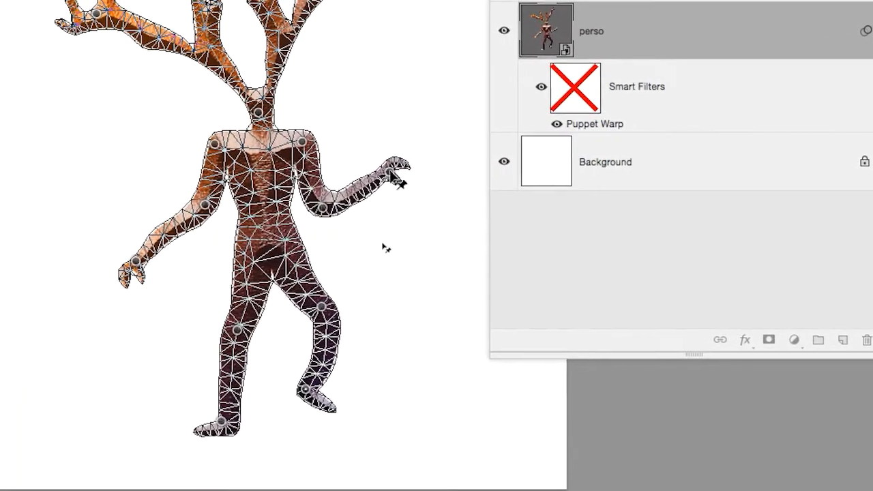
left_click_drag(316, 319, 302, 284)
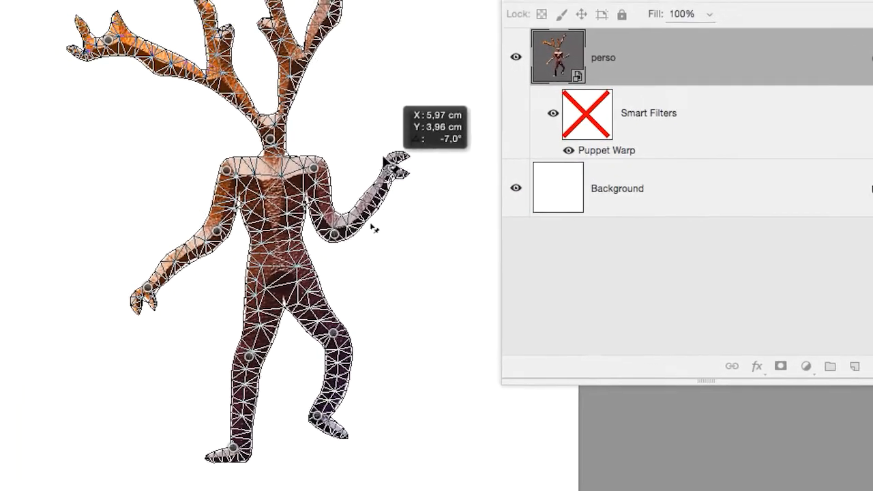
left_click_drag(392, 166, 389, 169)
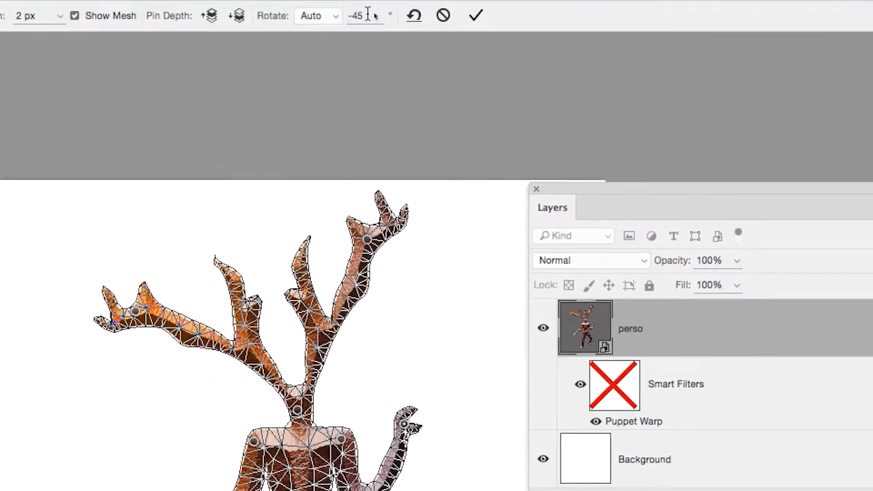
left_click(475, 15)
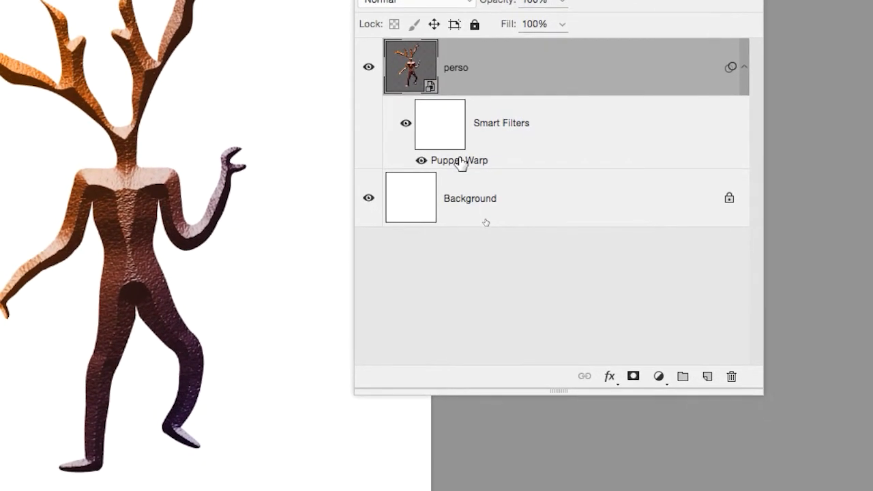
Reopen the Puppet Warp smart filter, tilt the shoulders by moving their pins so the left one sits lower, and apply the warp
double_click(461, 162)
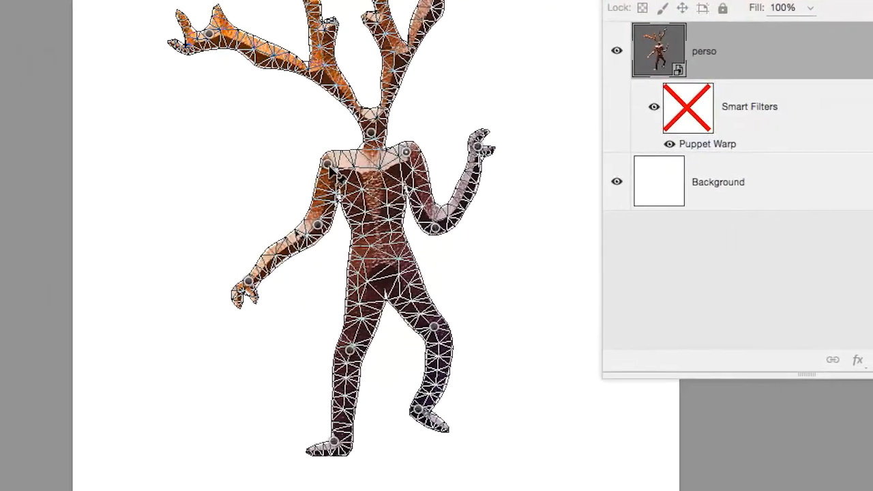
left_click_drag(328, 165, 330, 175)
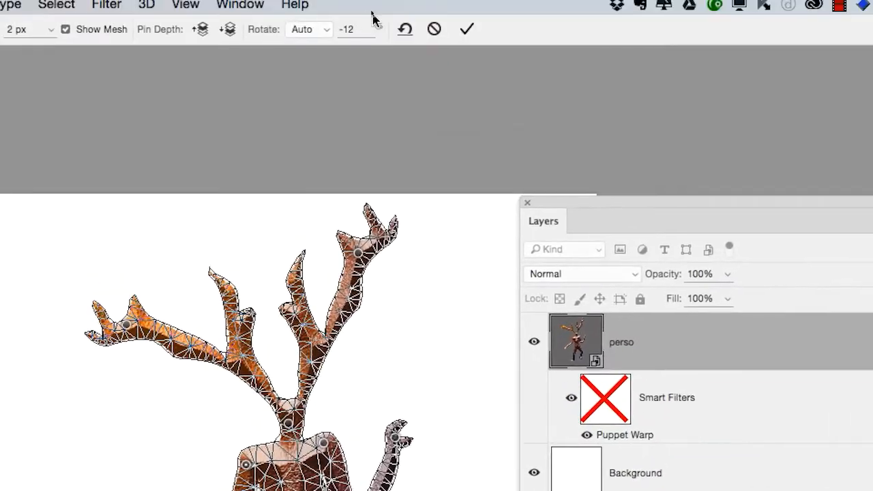
left_click(465, 28)
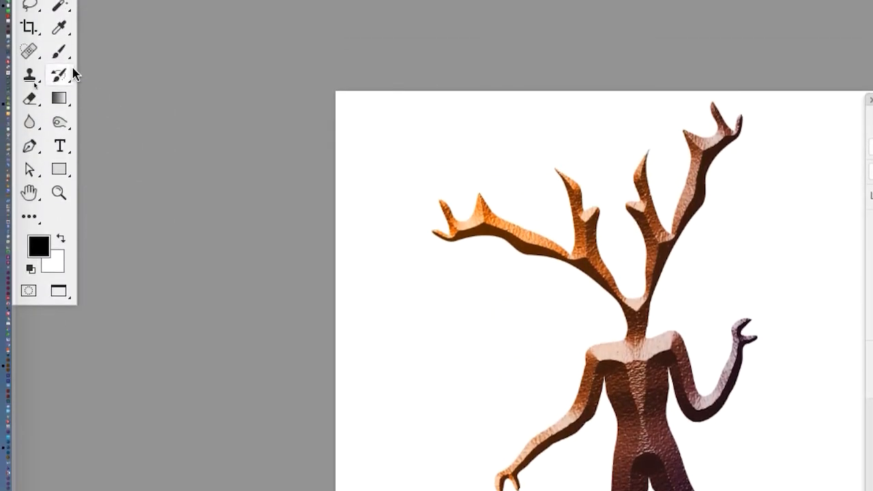
Try to paint on the perso Smart Object with the Brush tool, and decline rasterizing it
left_click(66, 59)
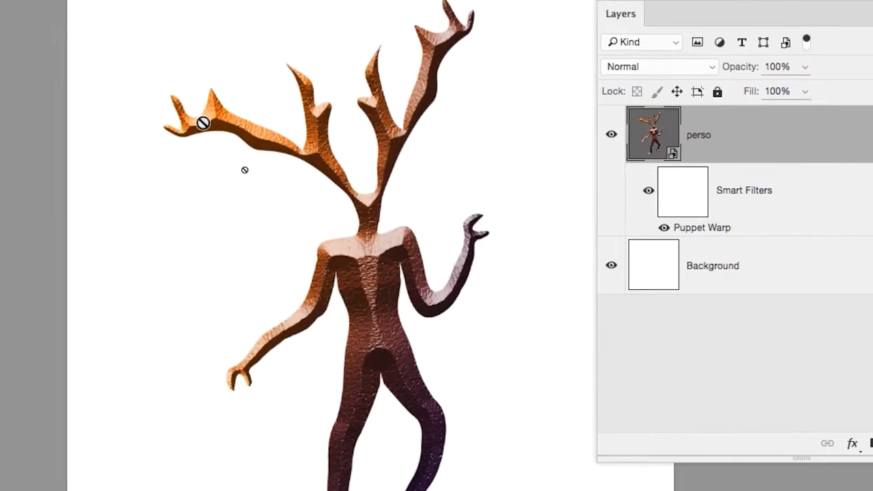
left_click(489, 244)
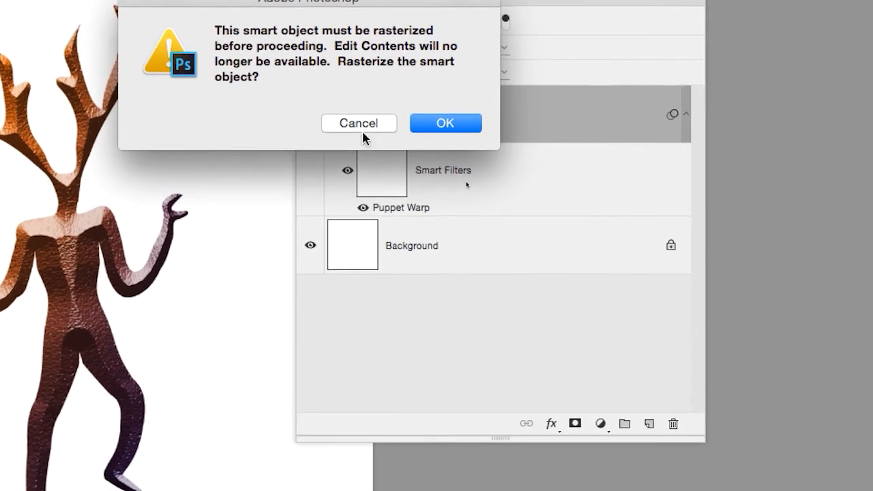
left_click(409, 152)
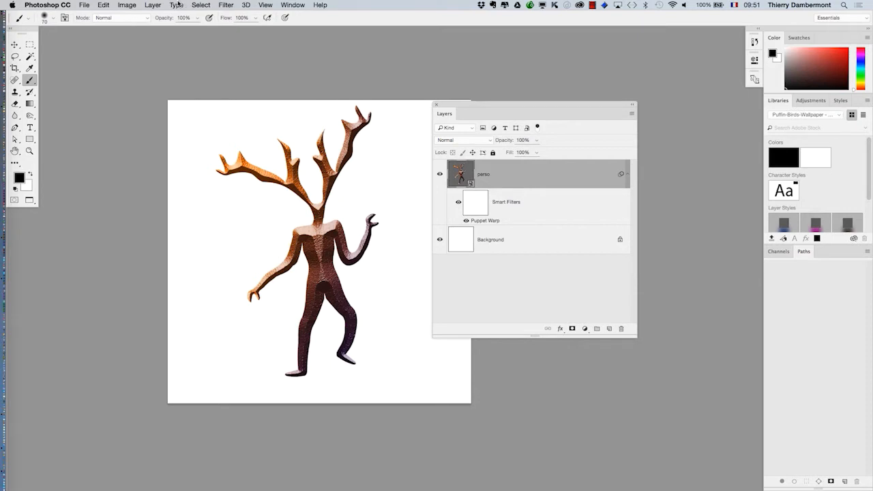
Add a Multiply Drop Shadow to the perso layer with a 90° angle, 46 px distance, 4% spread and 28 px size
left_click(153, 5)
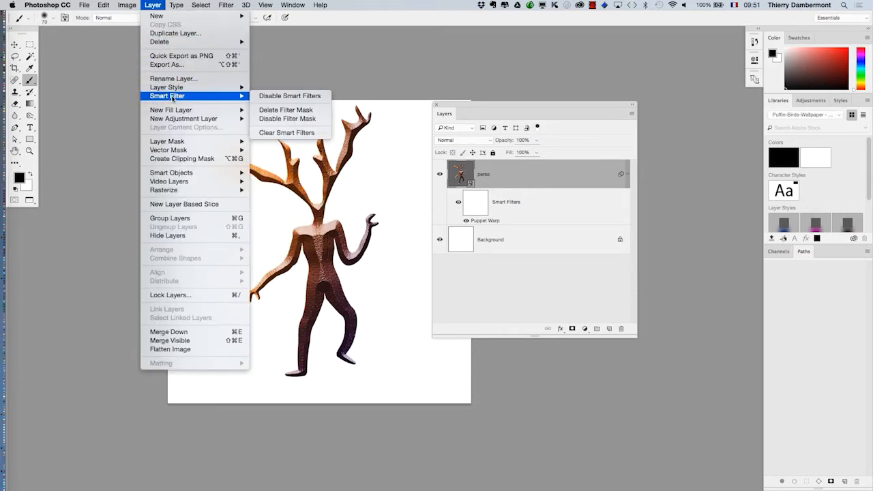
mouse_move(172, 89)
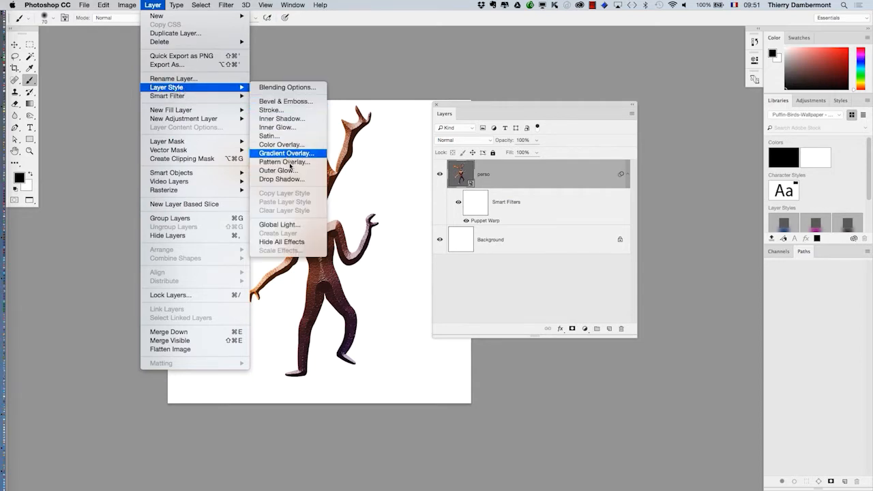
left_click(281, 179)
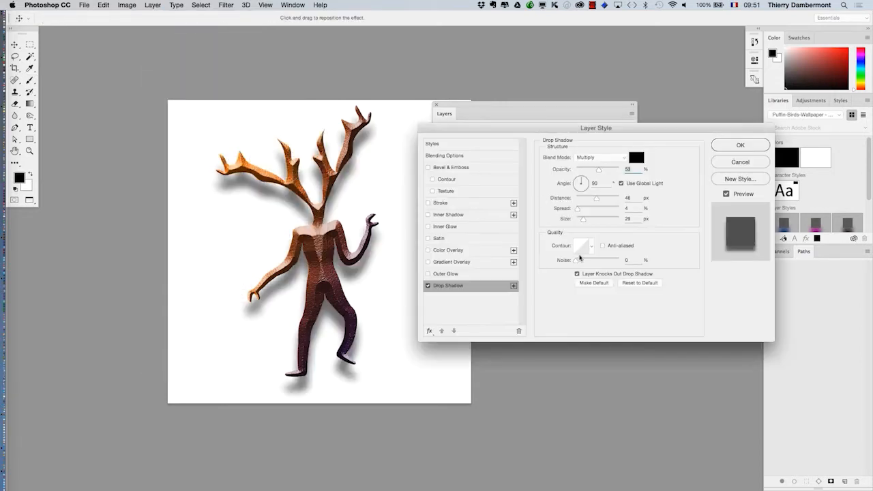
left_click(745, 147)
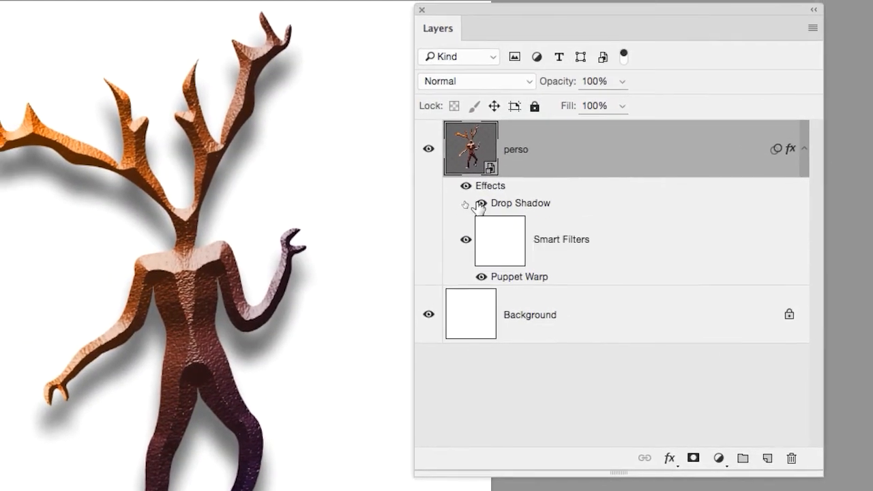
Compare perso with its Drop Shadow hidden and shown, and reopen the Puppet Warp smart filter to view its pins before cancelling it
left_click(421, 196)
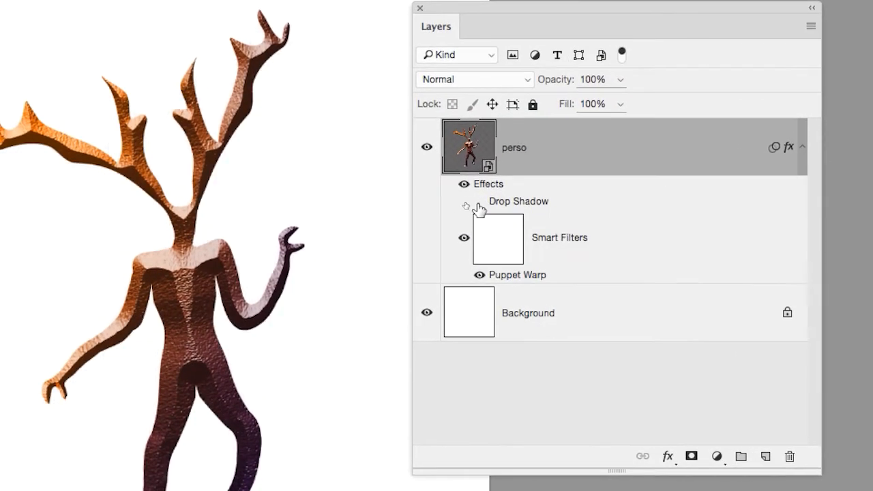
left_click(478, 205)
left_click(478, 204)
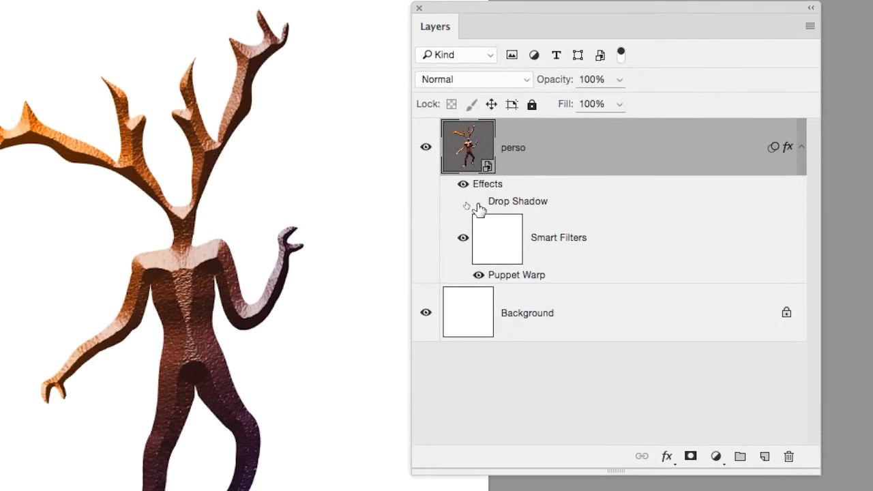
left_click(478, 204)
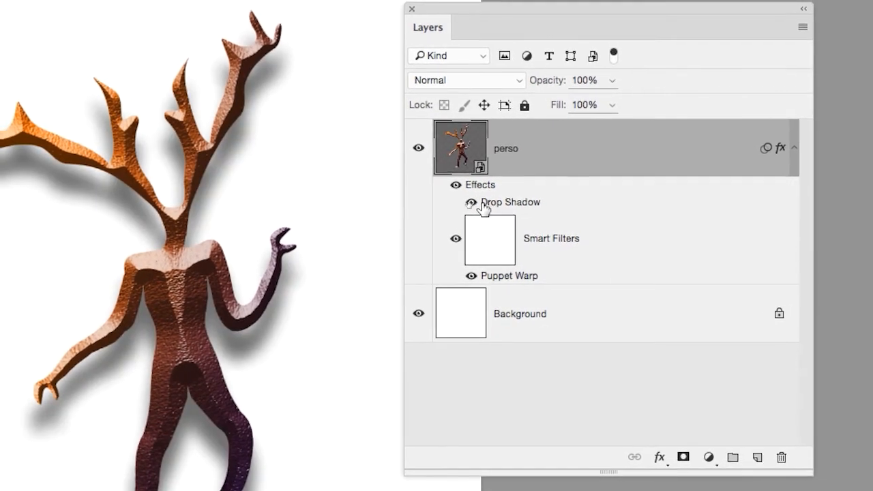
left_click(479, 203)
left_click(479, 202)
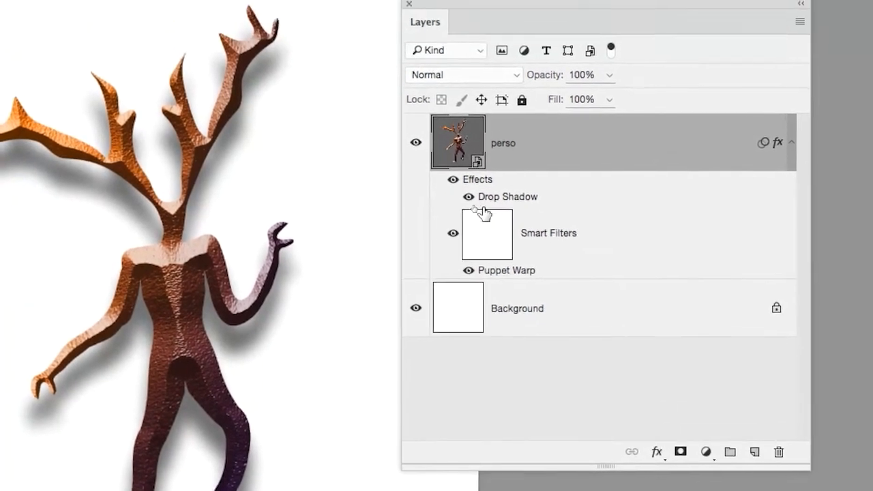
left_click(477, 203)
left_click(477, 203)
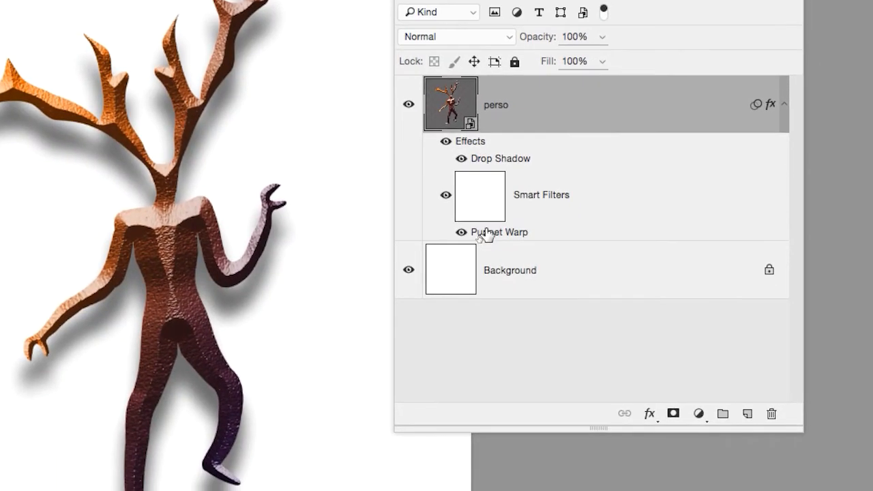
double_click(486, 233)
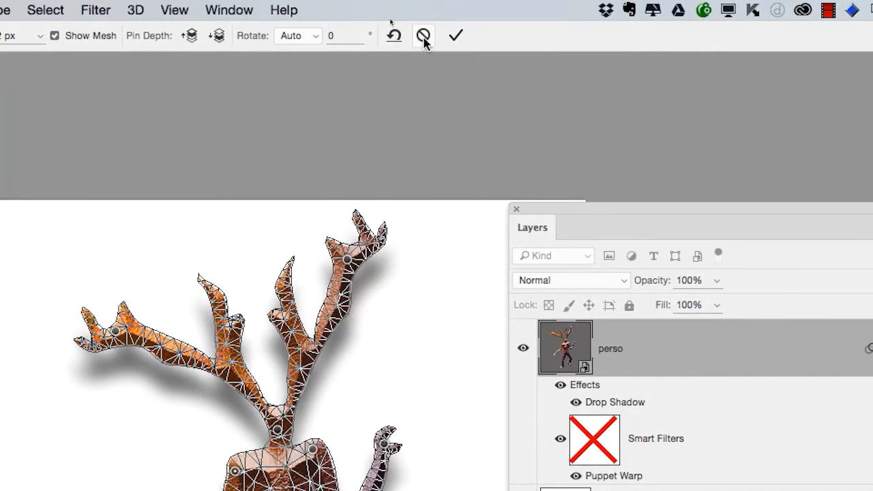
left_click(425, 35)
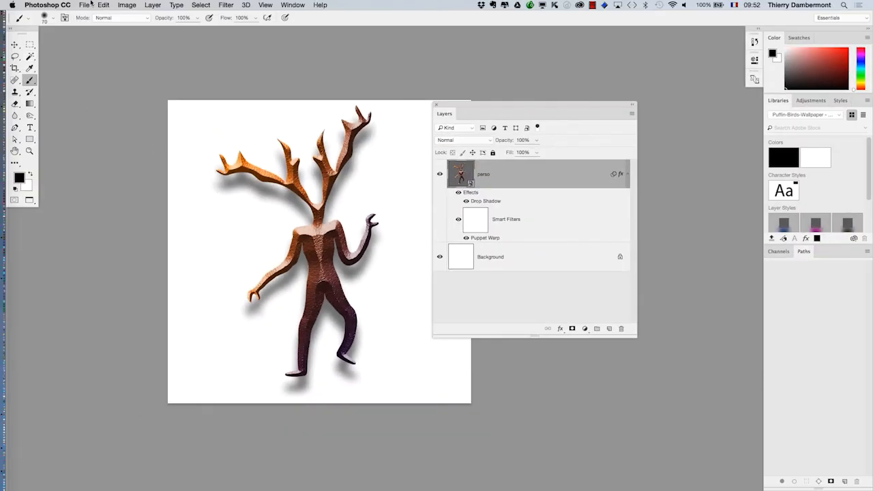
Save the document under the new name doc PS avec import perso AI - 03.psd
left_click(91, 4)
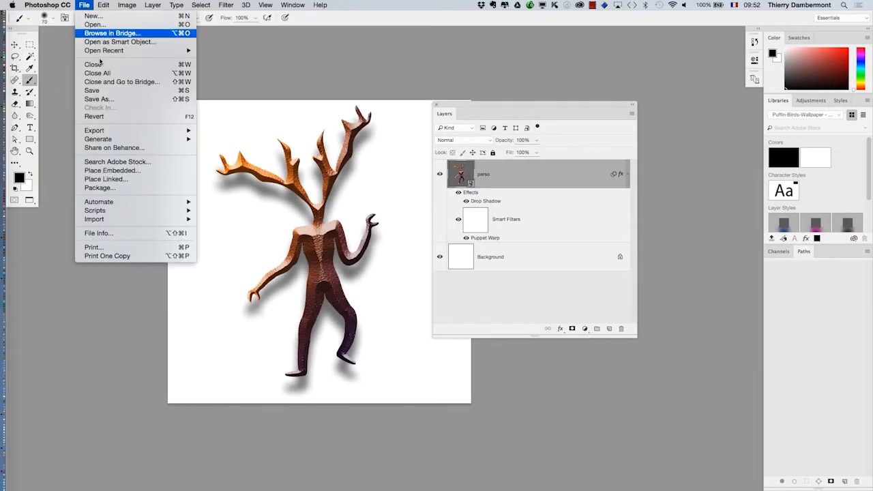
left_click(105, 100)
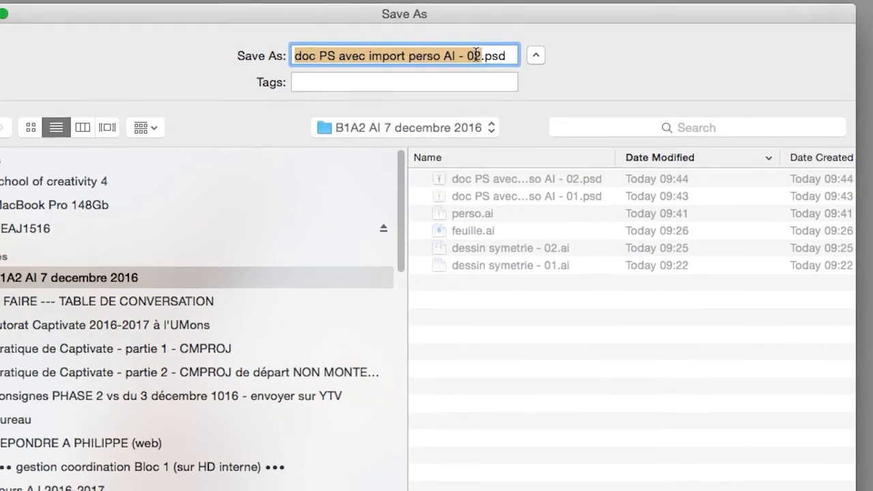
left_click(476, 59)
key("BackSpace")
type("3")
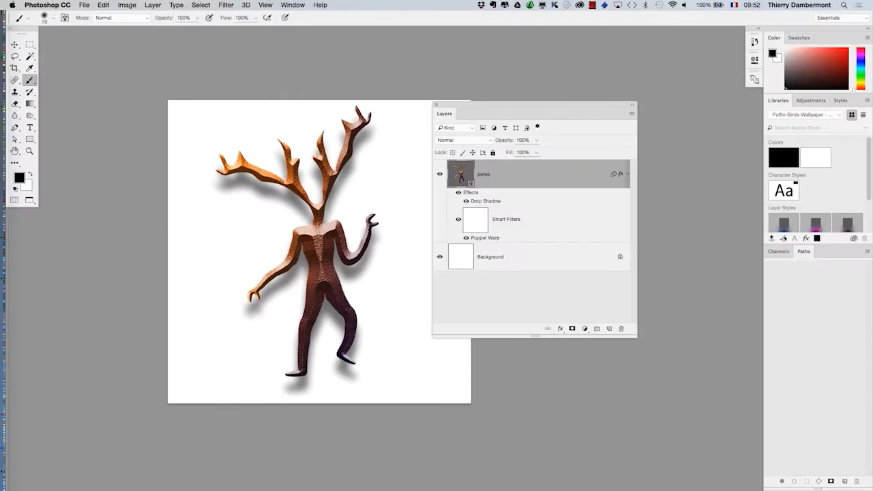
Switch to Illustrator and create a new blank document
key("super+Tab")
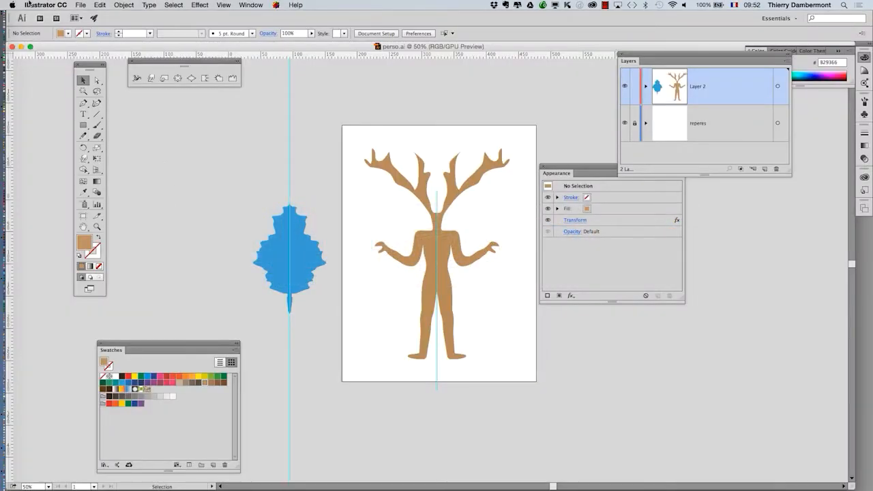
left_click(80, 4)
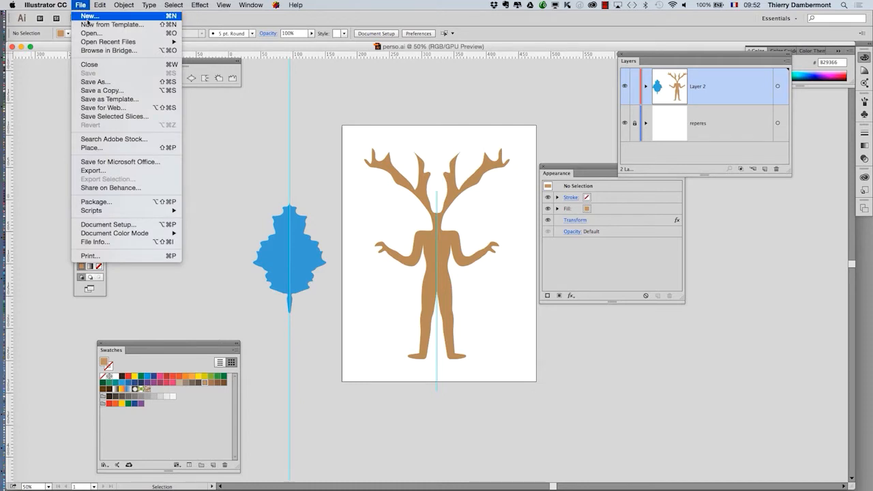
left_click(85, 19)
left_click(489, 368)
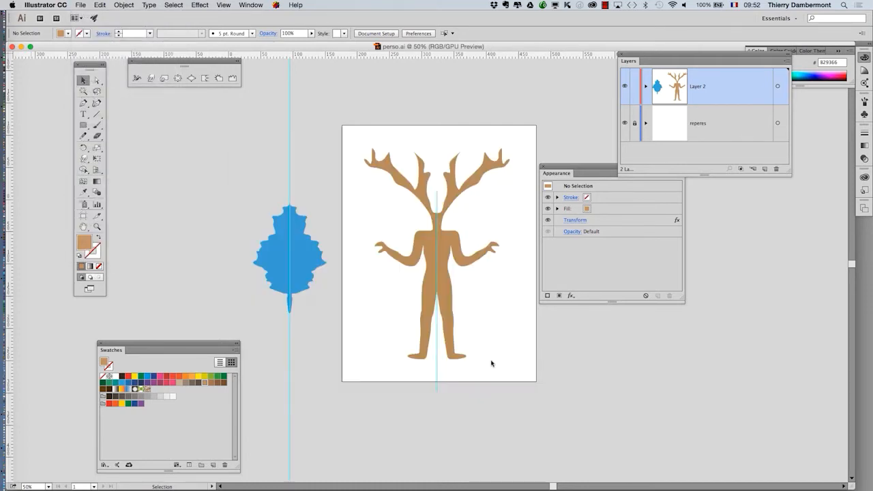
Place doc PS avec import perso AI - 03.psd on the artboard as a linked image about 162 mm wide
left_click(80, 5)
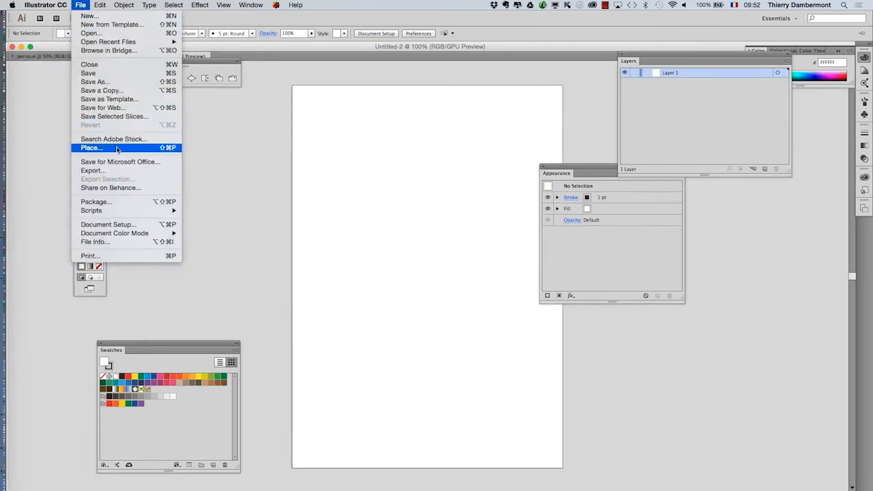
left_click(102, 147)
left_click(489, 109)
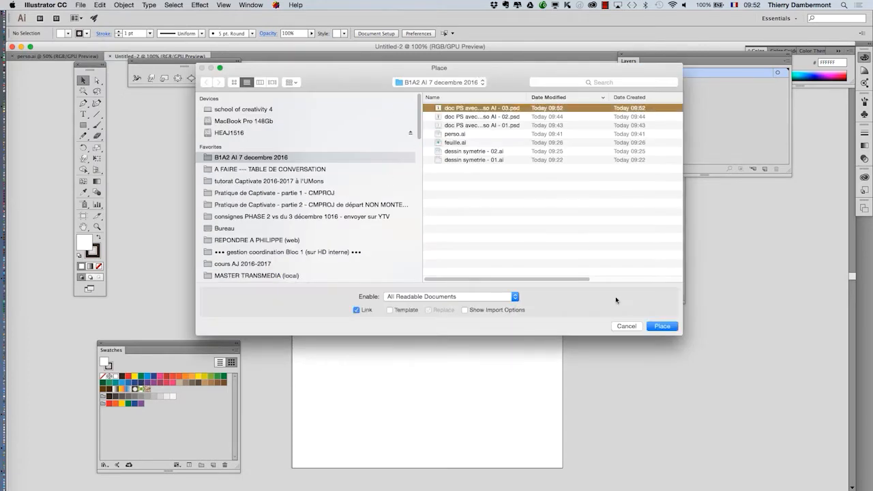
key("Return")
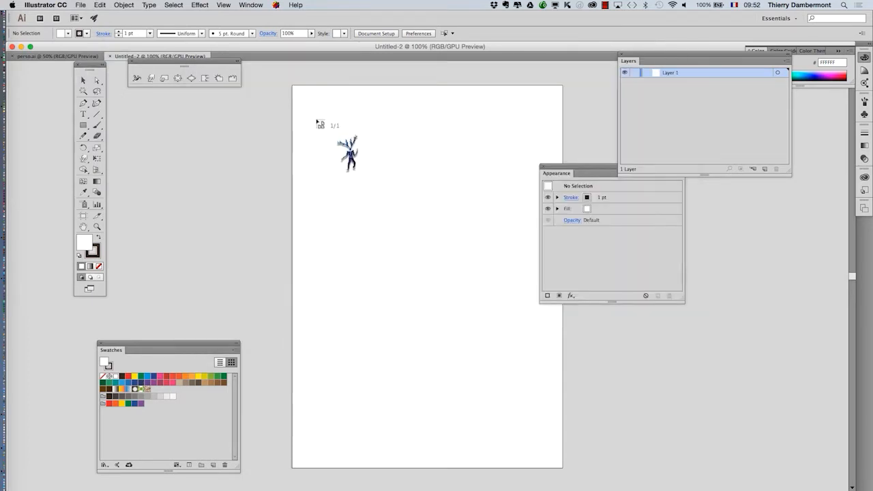
left_click_drag(315, 119, 525, 405)
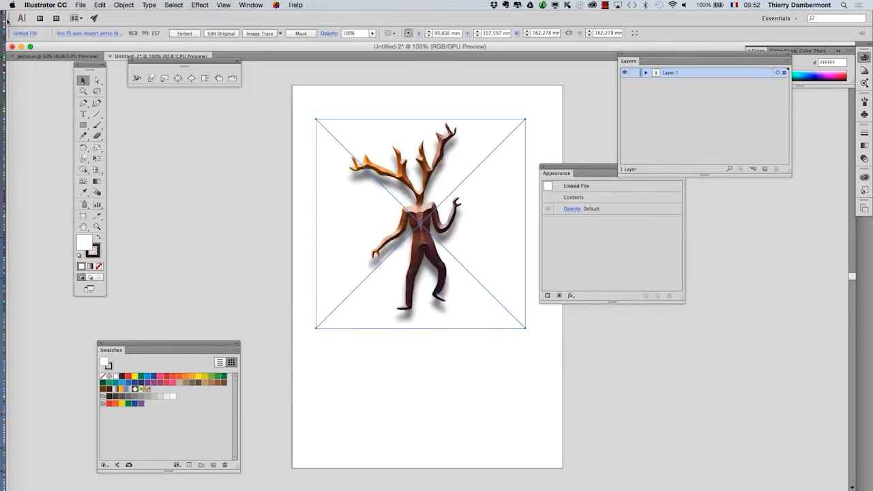
left_click(374, 352)
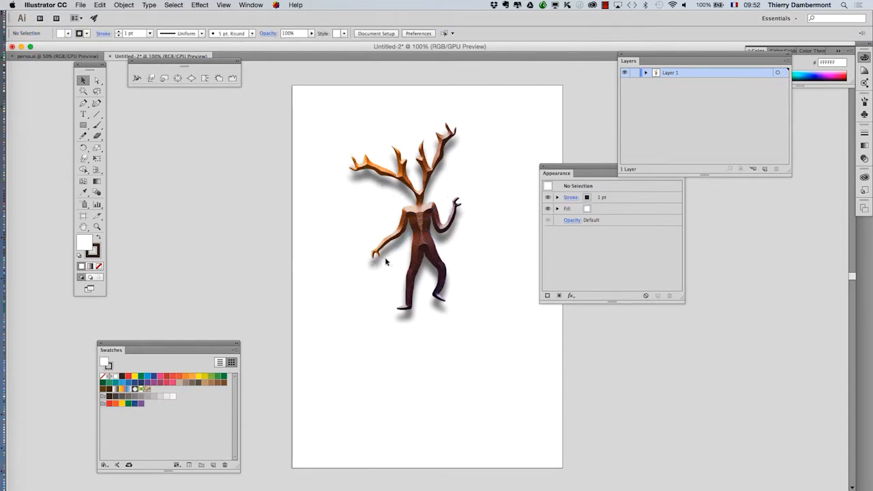
left_click(370, 267)
left_click(391, 396)
Show the transparency grid and delete the placed figure image with its white background
left_click(223, 5)
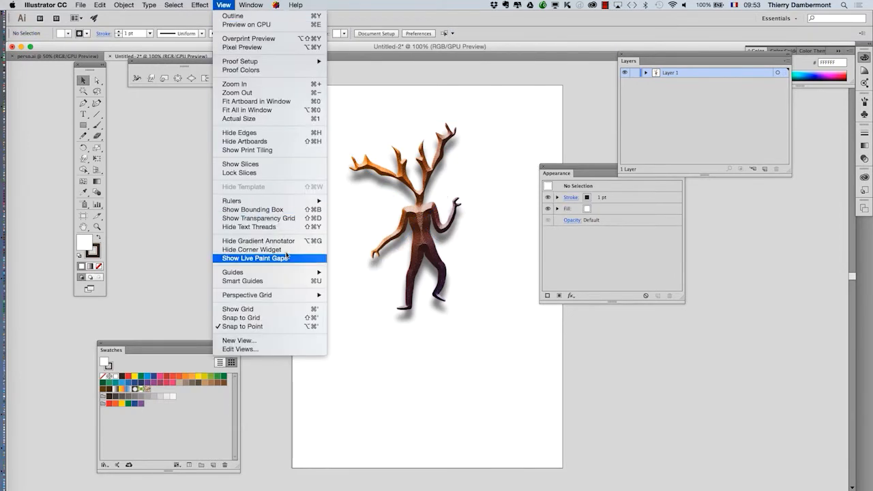
left_click(285, 219)
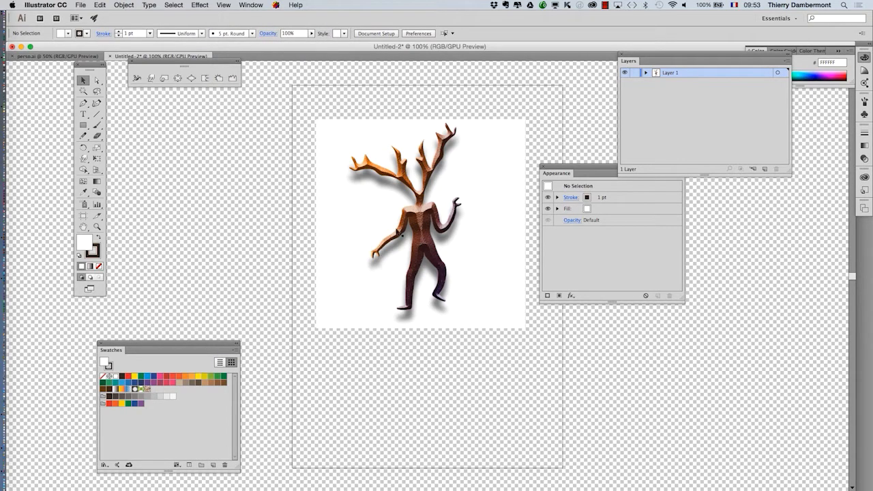
left_click(363, 152)
key("Delete")
Switch to Photoshop, hide the Background layer and save the document
key("super+Tab")
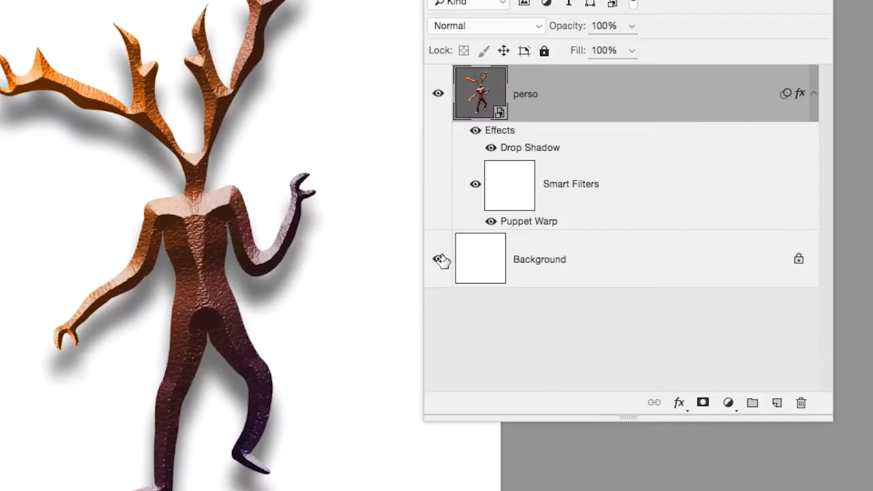
left_click(440, 257)
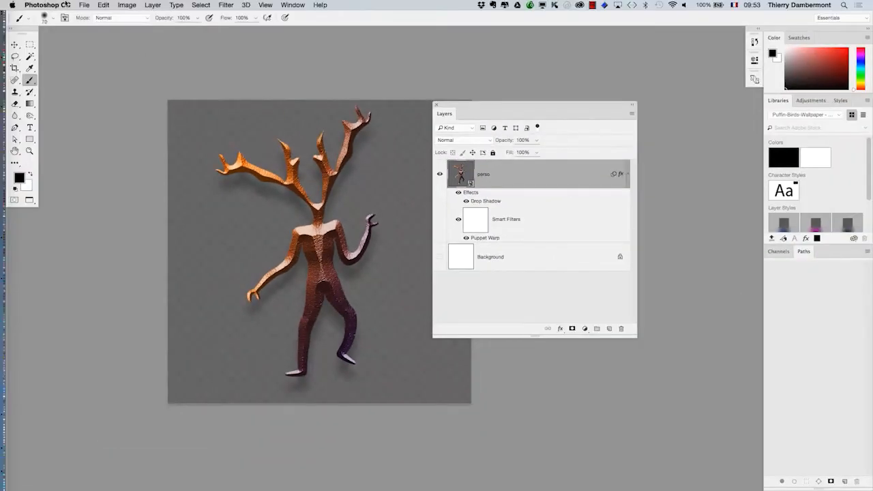
left_click(84, 4)
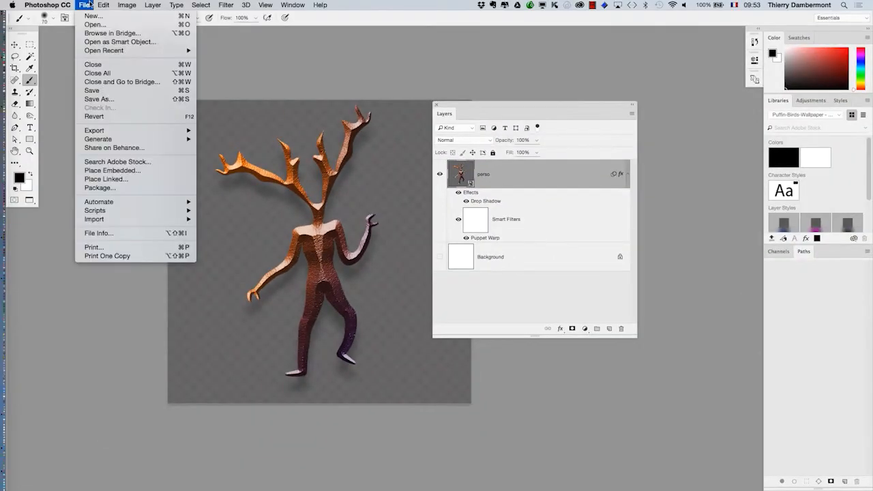
left_click(136, 91)
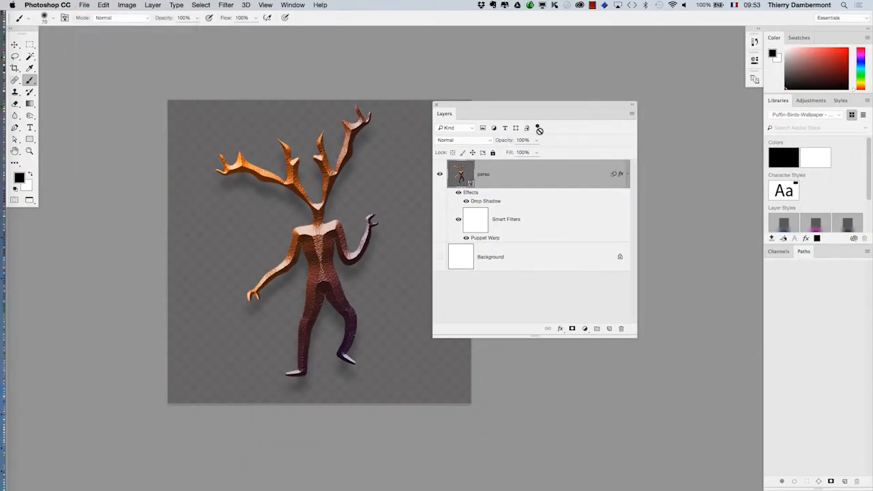
Switch to Illustrator and place doc PS avec import perso AI - 03.psd on the artboard as a linked image about 147 mm wide
key("super+Tab")
left_click(251, 257)
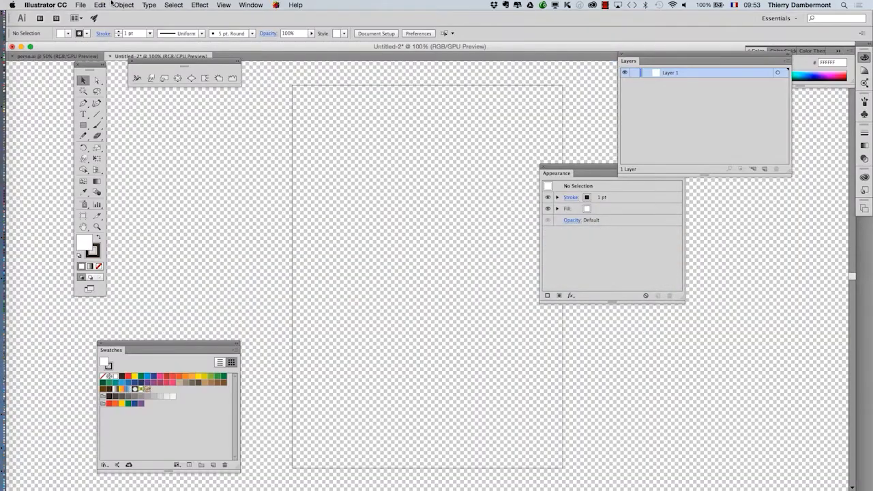
left_click(81, 5)
left_click(122, 144)
left_click(471, 107)
left_click(661, 326)
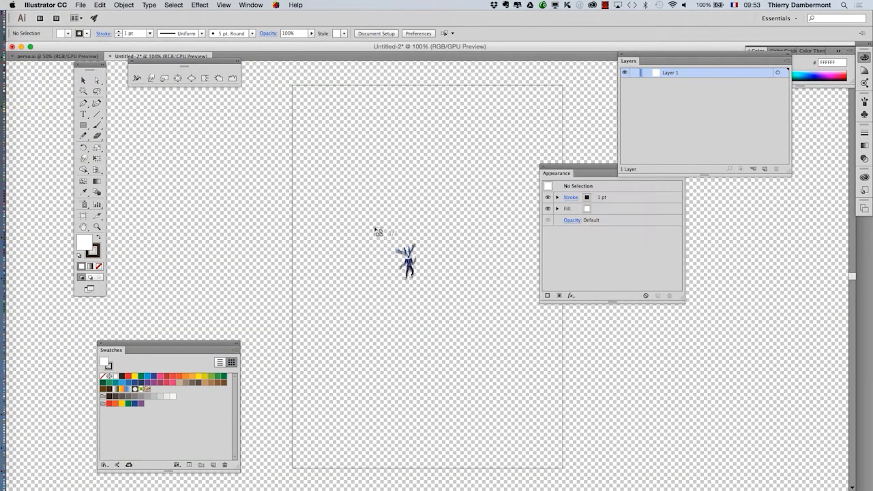
left_click_drag(458, 323, 501, 376)
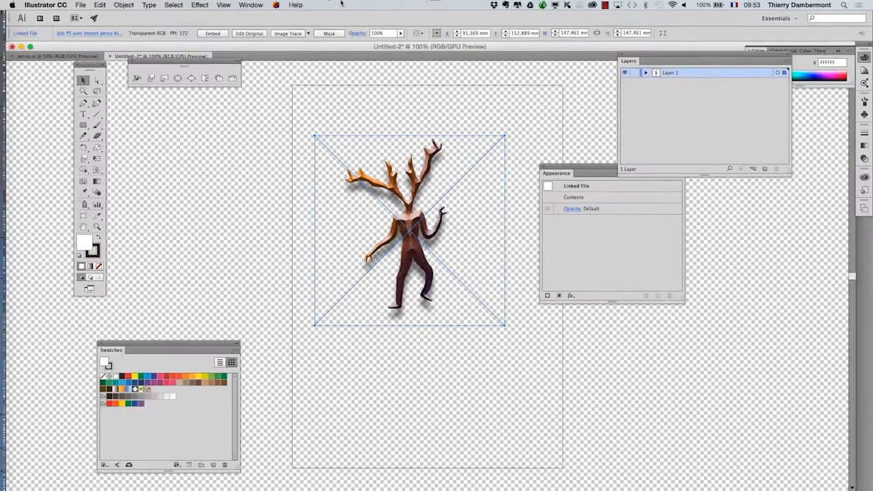
Hide the transparency grid and deselect the placed figure
left_click(224, 5)
left_click(275, 219)
left_click(266, 176)
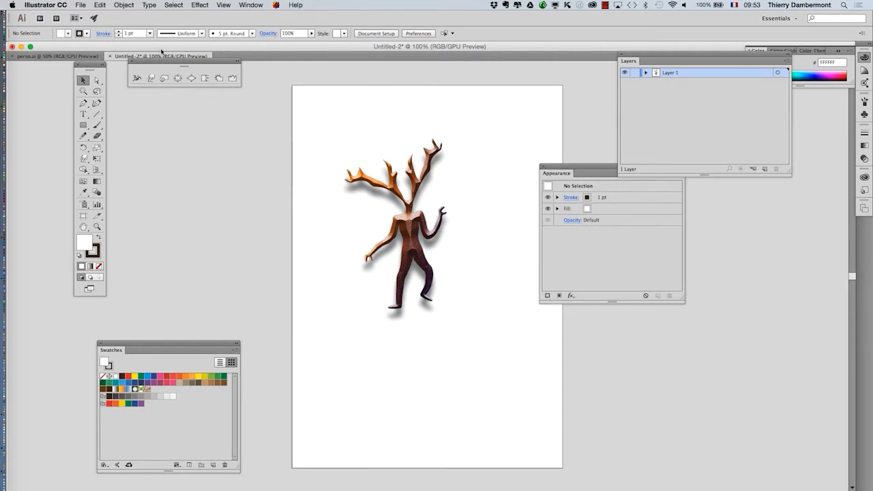
Detach the new document into its own floating window and tile it beside perso.ai
left_click_drag(163, 64, 132, 118)
left_click_drag(136, 60, 261, 102)
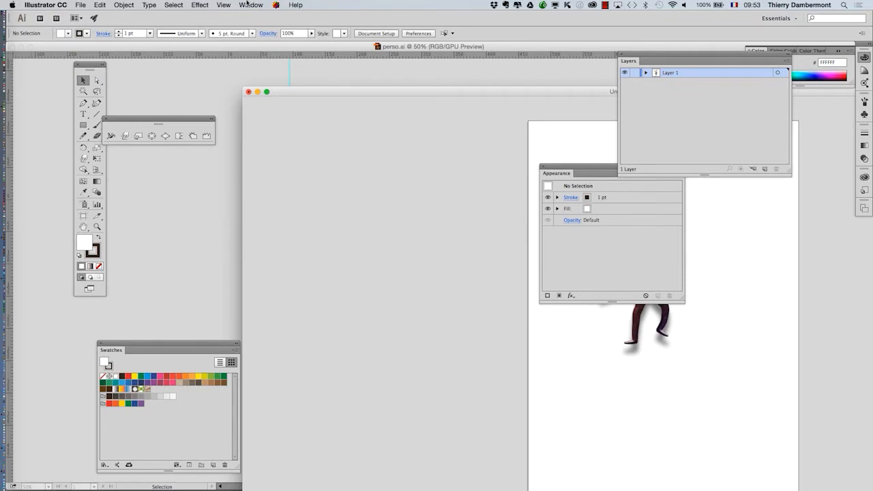
left_click(249, 5)
mouse_move(257, 30)
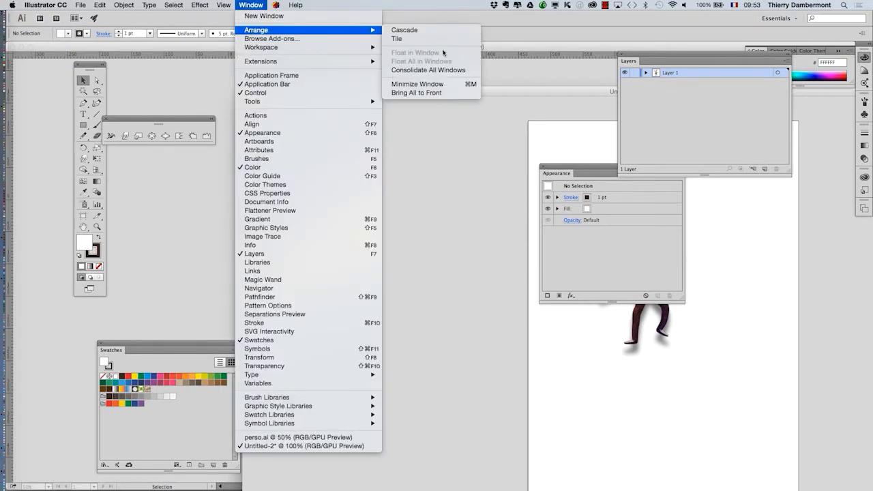
left_click(437, 40)
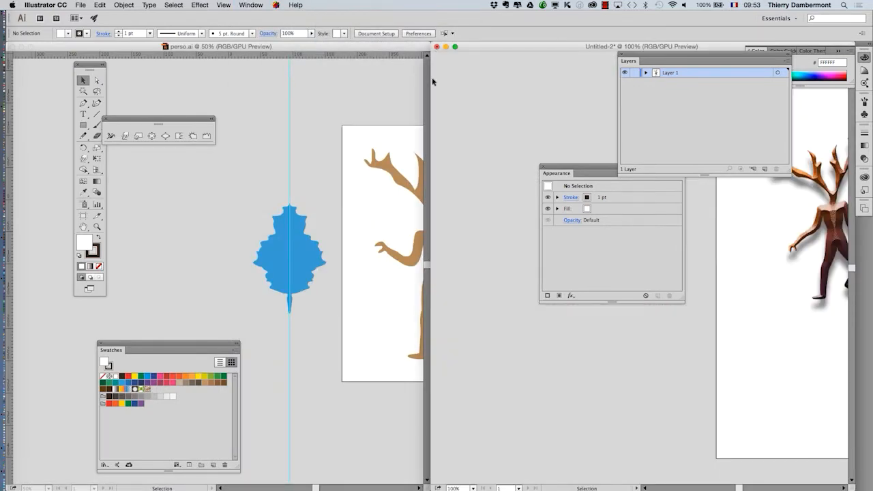
In perso.ai, select the path of the brown figure's left half and activate the Warp tool
left_click(353, 58)
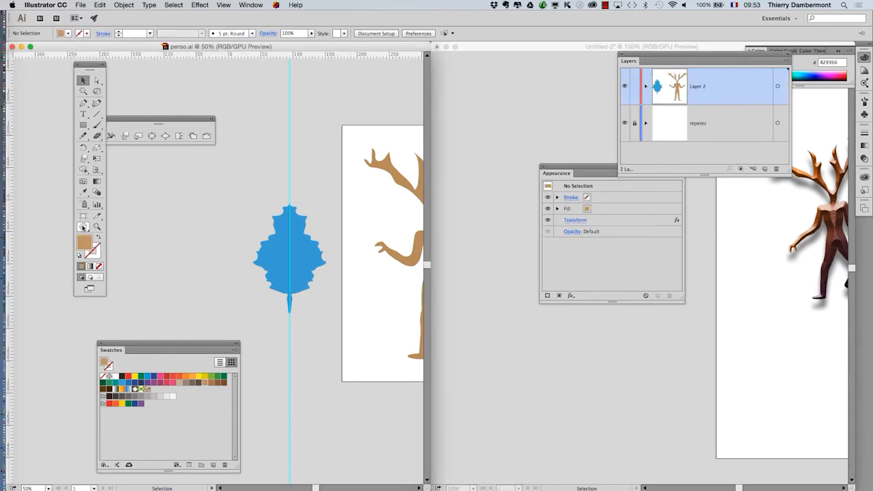
key("h")
left_click_drag(345, 264, 184, 265)
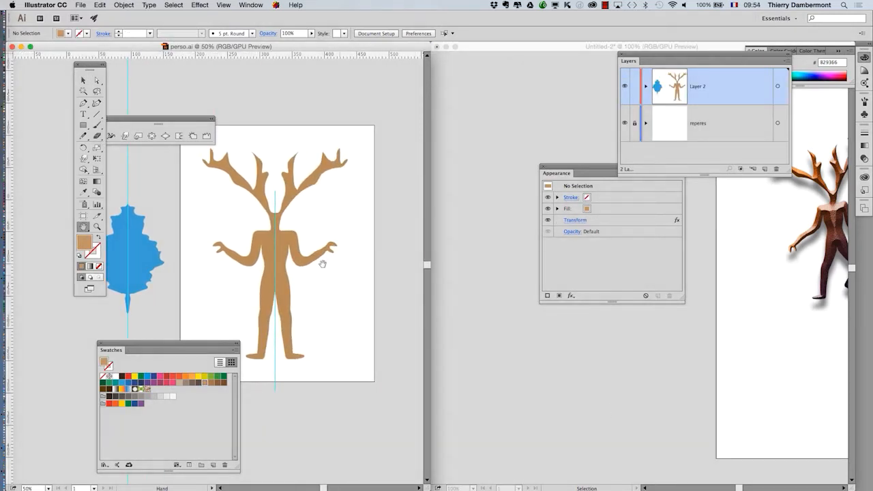
scroll(280, 244, "up", 2)
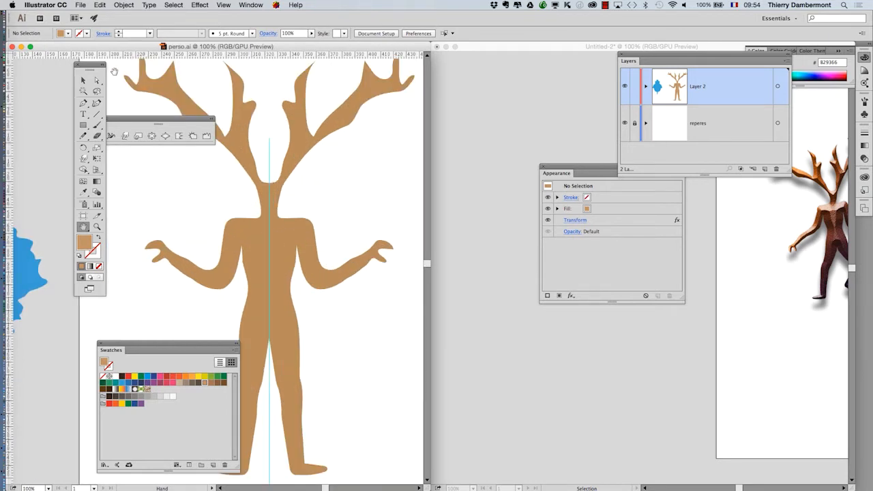
left_click(82, 80)
left_click(250, 225)
scroll(221, 224, "up", 1)
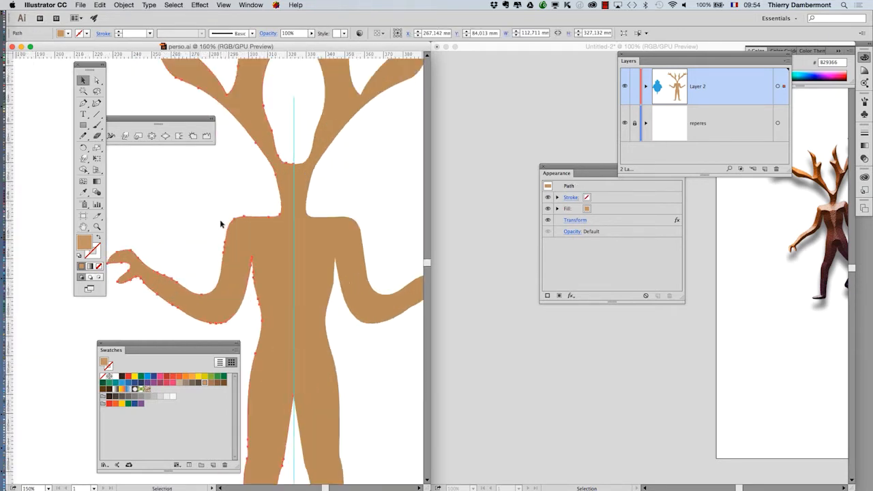
scroll(220, 224, "up", 1)
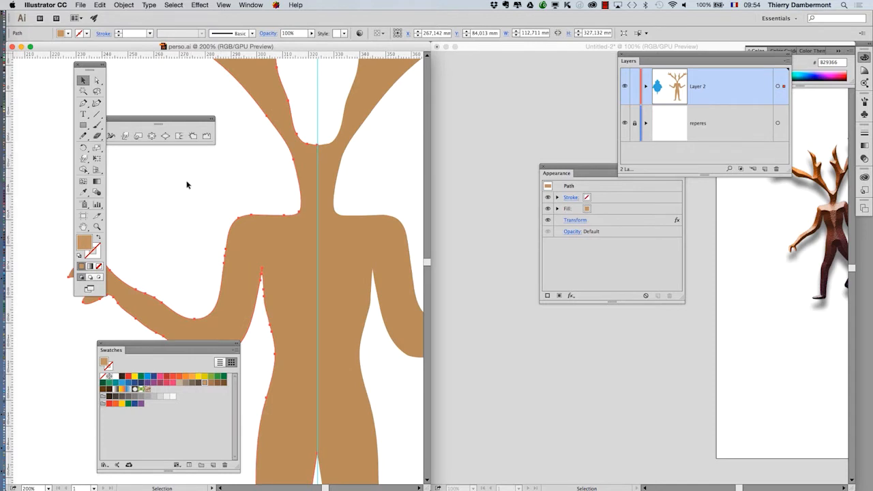
left_click(124, 135)
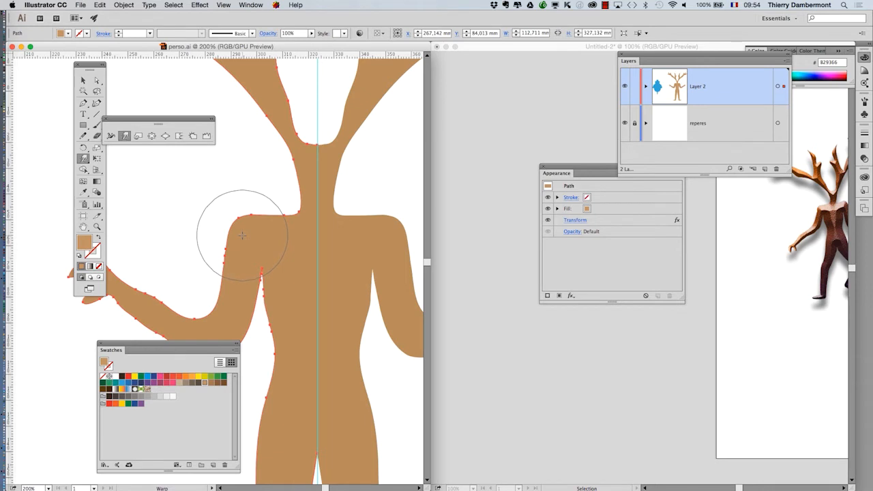
Try warping the figure's left shoulder, undo it, and view the Warp tool options without changing them
left_click_drag(242, 235, 228, 235)
key("super+z")
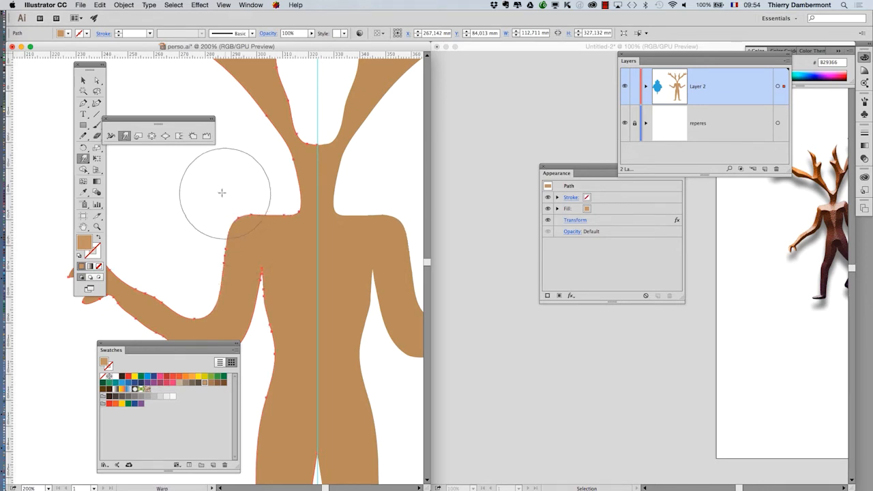
double_click(124, 136)
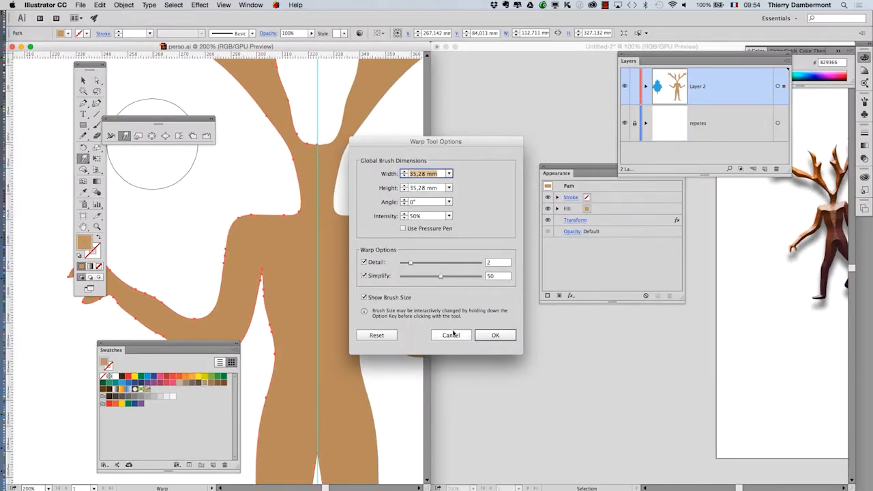
left_click(437, 330)
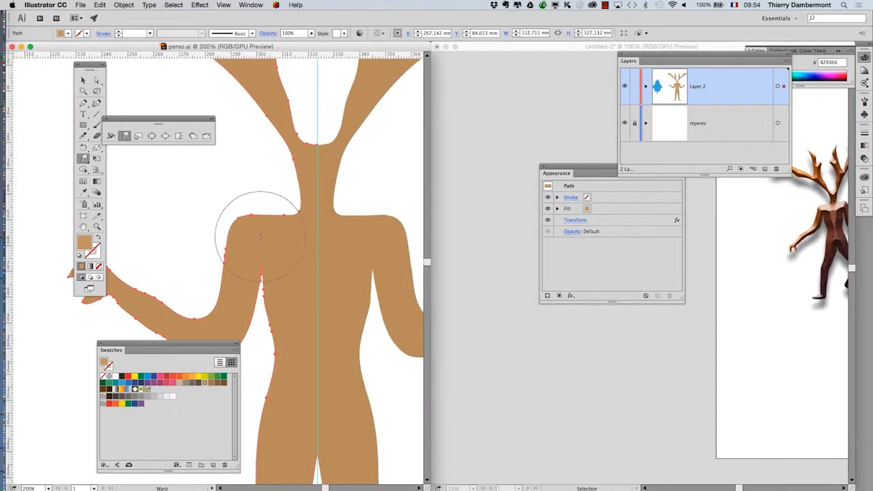
Shrink the Warp brush, reshape the figure's left shoulder with an inward dent and a raised bump, and save perso.ai
left_click_drag(240, 195, 179, 228)
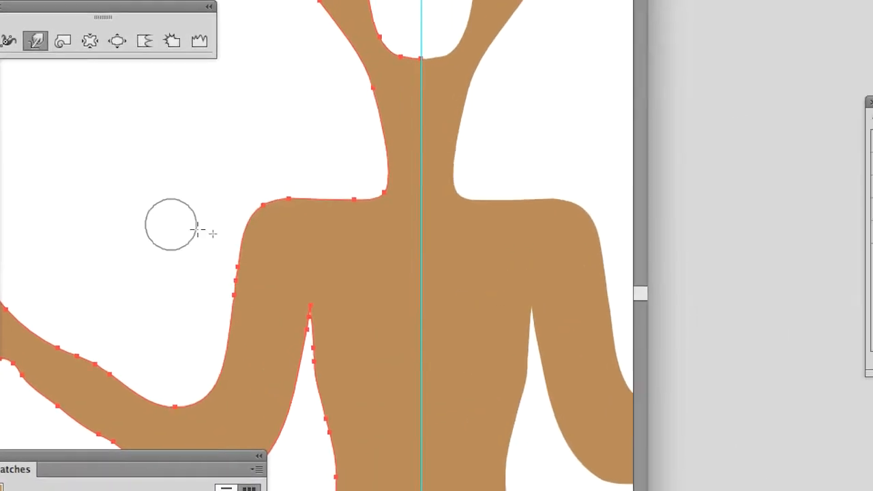
left_click_drag(229, 256, 246, 285)
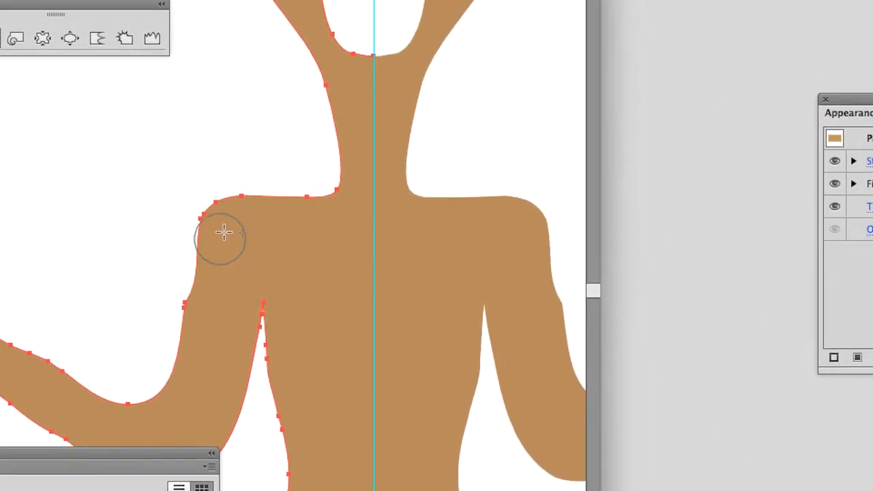
mouse_move(220, 223)
left_mouse_down()
mouse_move(195, 181)
mouse_move(204, 179)
mouse_move(215, 202)
mouse_move(215, 194)
left_mouse_up()
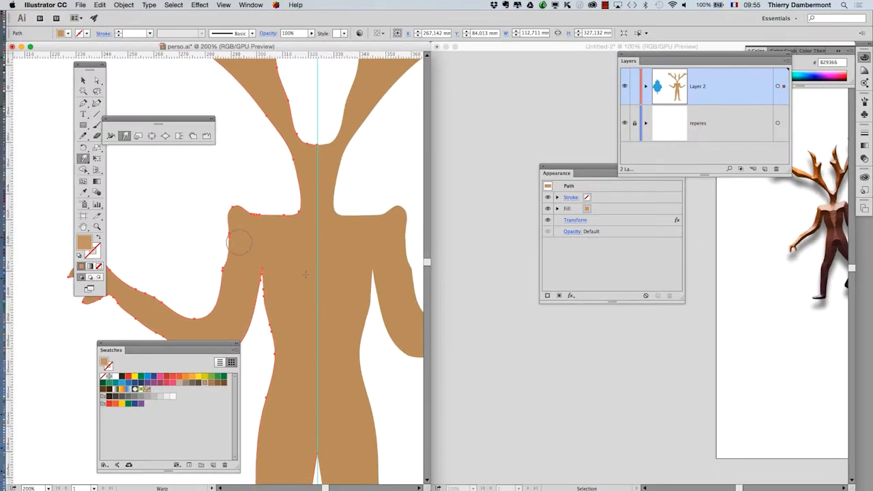
left_click(80, 5)
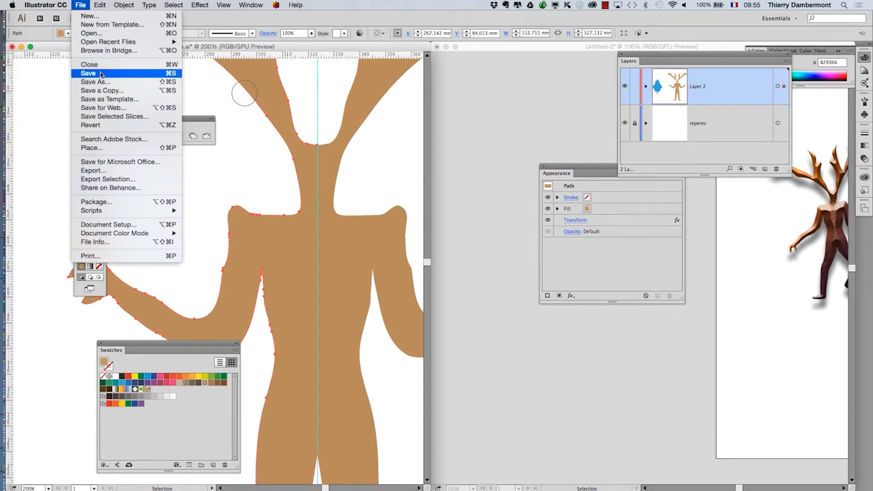
left_click(101, 74)
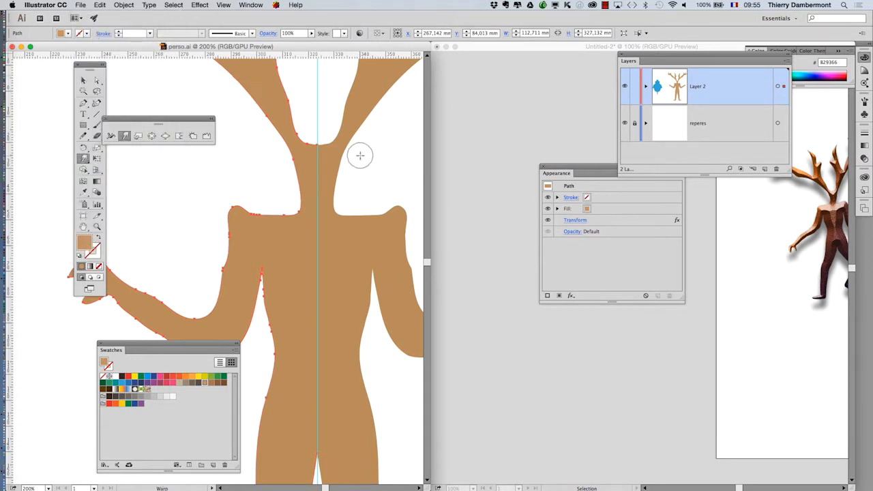
Switch to Photoshop and update the modified content of the linked perso Smart Object in the frontal figure's document
left_click(542, 48)
key("super+Tab")
left_click(309, 249)
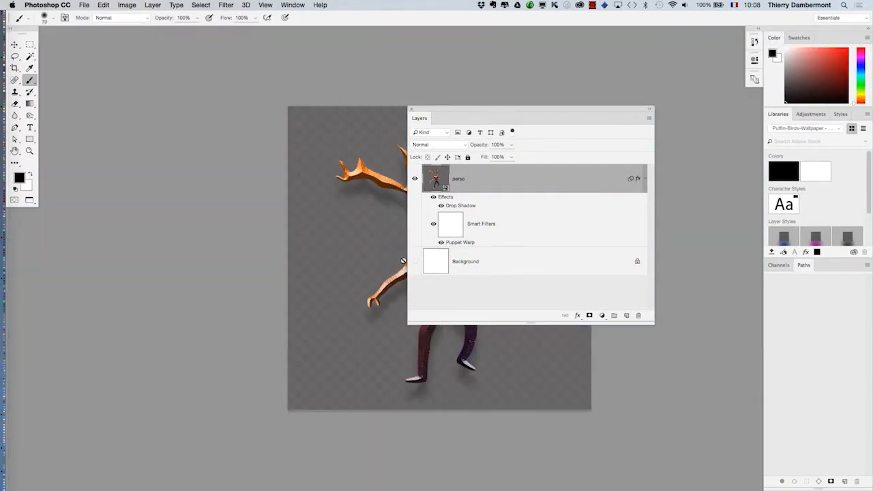
left_click_drag(402, 259, 104, 244)
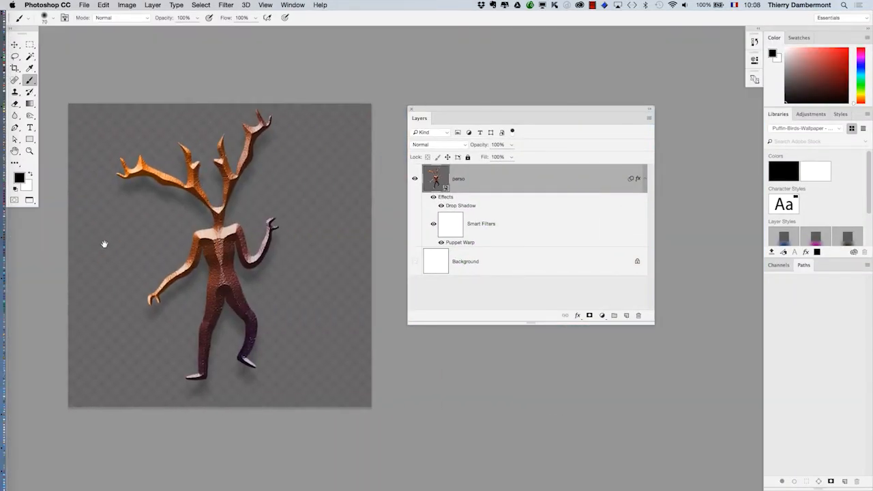
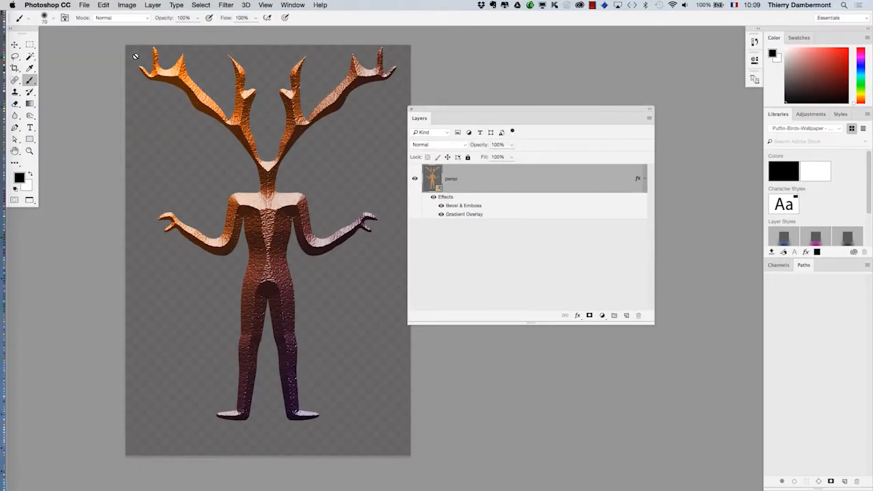
left_click(151, 6)
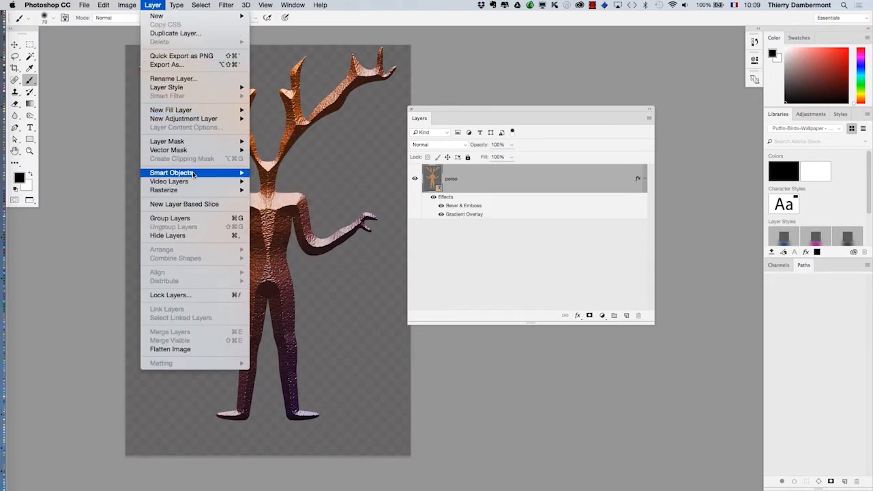
mouse_move(204, 177)
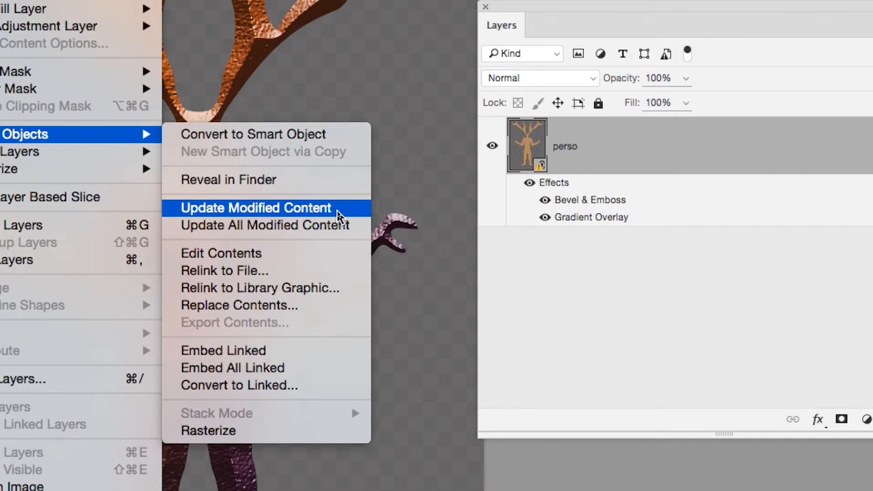
left_click(339, 215)
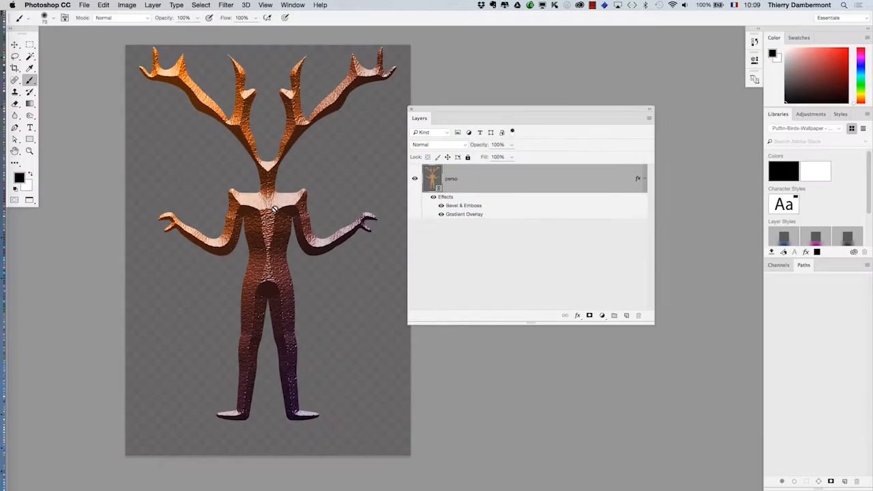
Move the Layers panel off the figure, float perso.psb beside the main PSD document, and save perso.psb
left_click_drag(471, 109, 651, 359)
key("f")
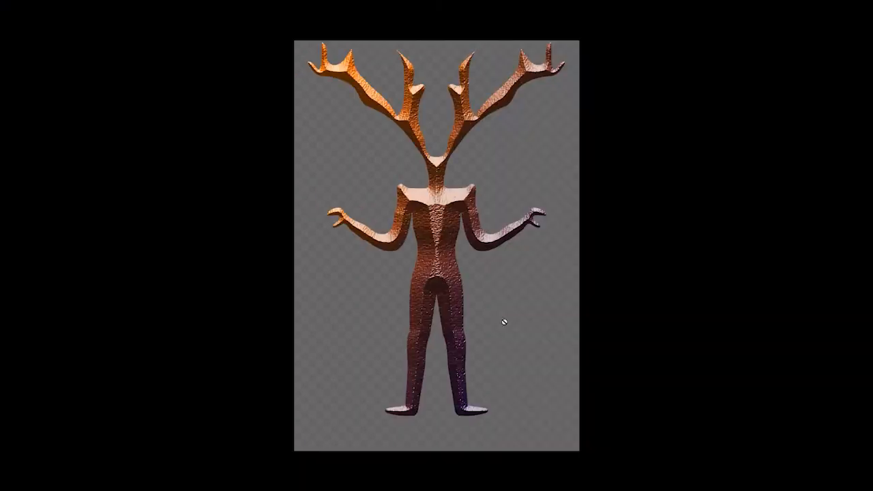
key("f")
left_click_drag(238, 44, 491, 41)
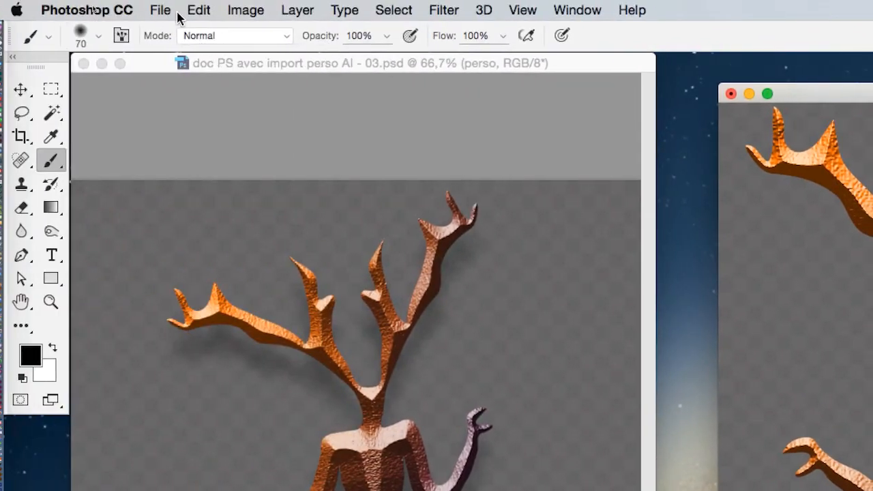
left_click(176, 16)
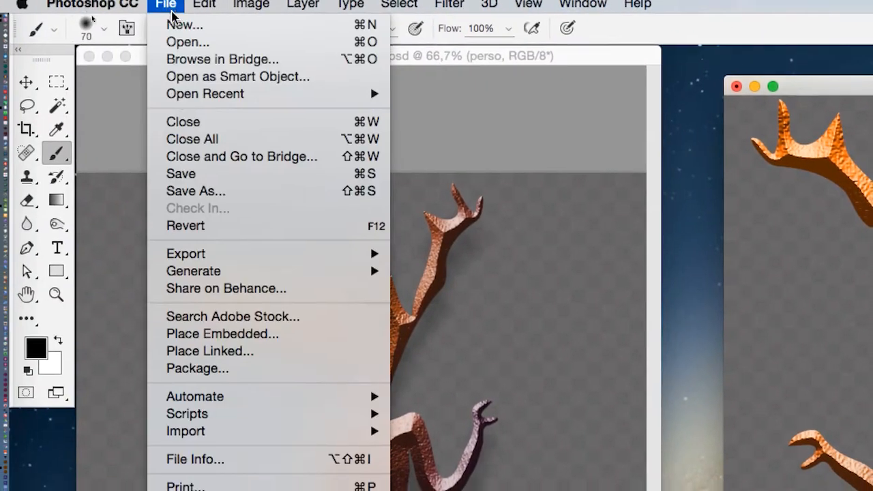
left_click(252, 174)
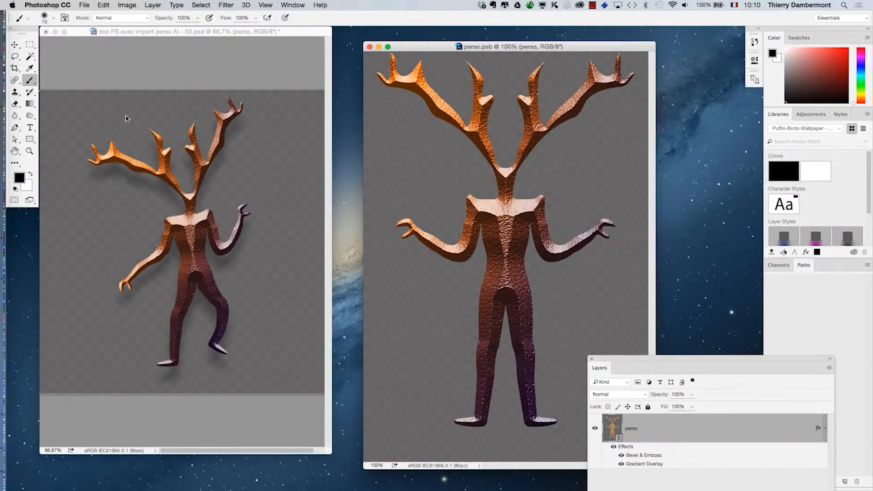
Bring the document doc PS avec import perso AI - 03.psd to the front and save it
left_click_drag(102, 33, 121, 42)
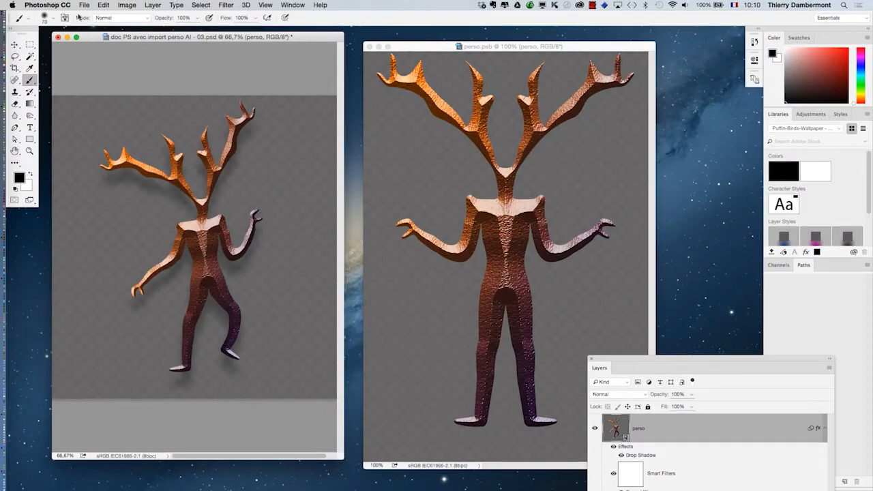
left_click(84, 5)
left_click(108, 90)
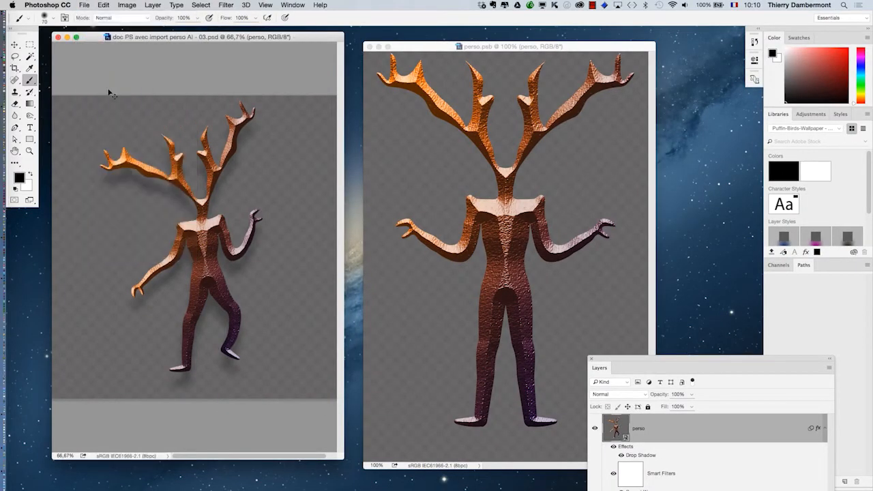
Switch to Illustrator and accept updating the modified linked files
key("super+Tab")
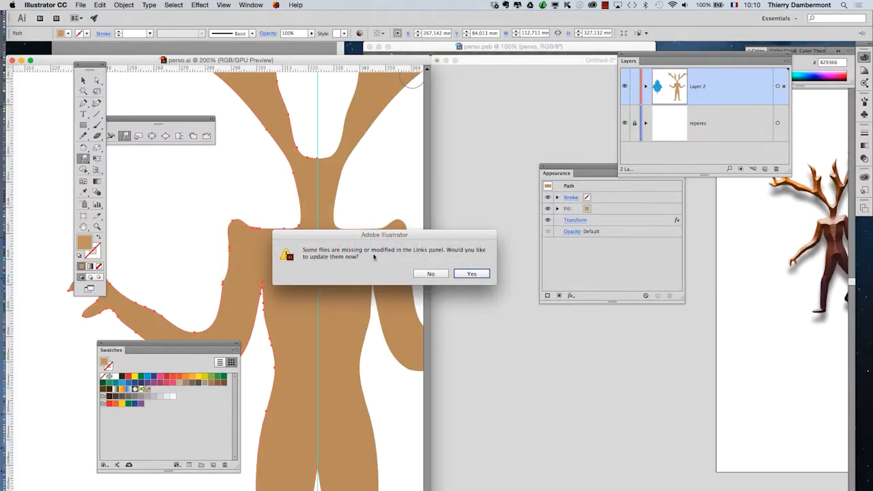
left_click_drag(372, 237, 409, 284)
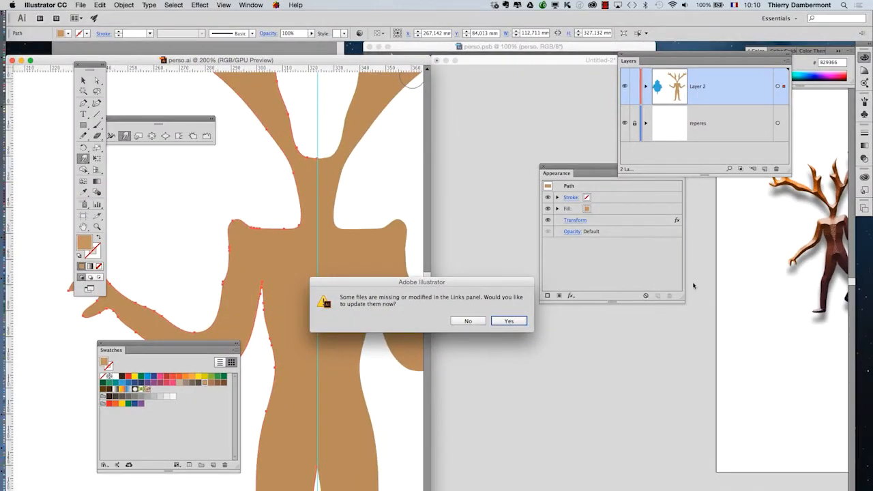
left_click(510, 321)
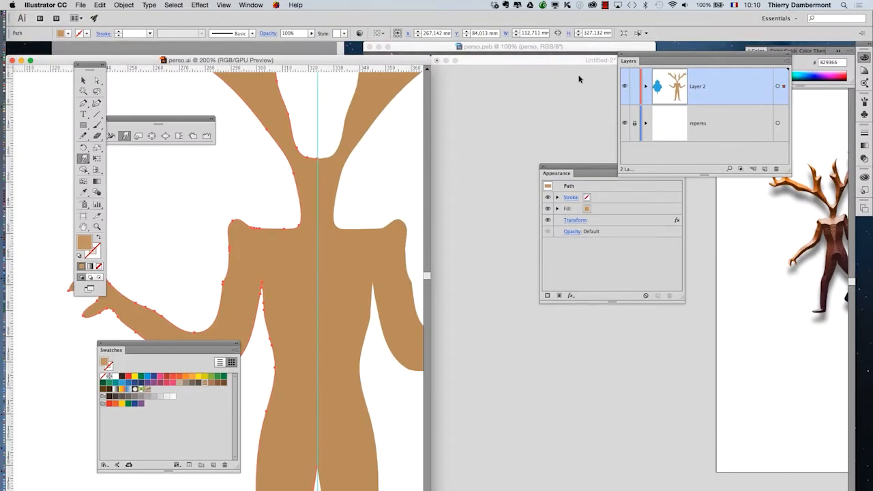
Hide the panels and examine the linked figure's shoulders up close in Untitled-2, ending with the Selection tool active
key("shift+Tab")
left_click(640, 63)
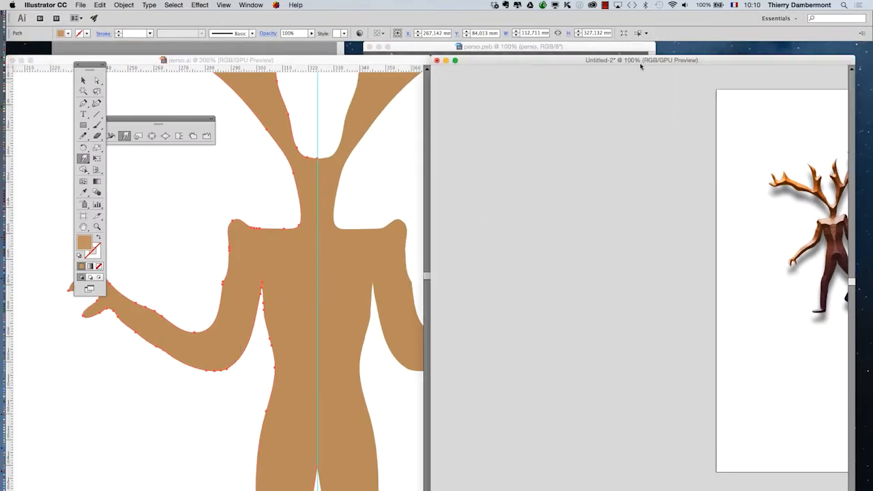
scroll(750, 232, "right", 6)
left_click(649, 233, "super")
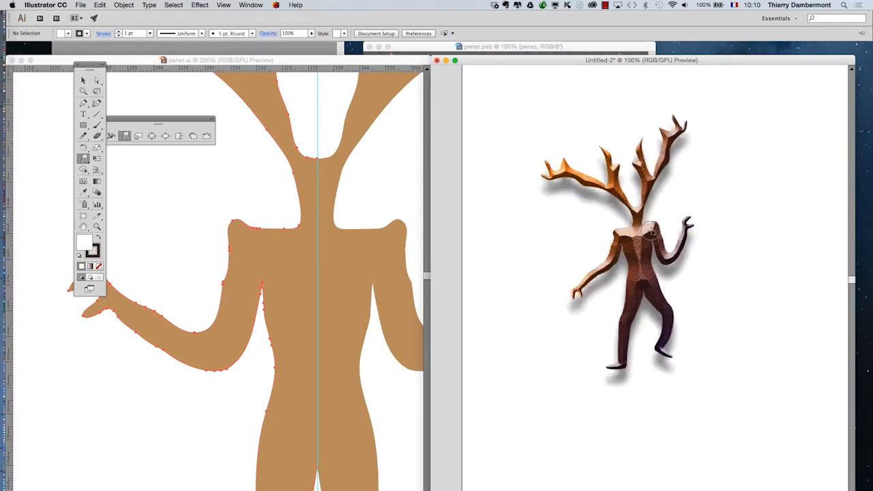
left_click(649, 232, "super")
left_click(649, 233, "super")
left_click_drag(683, 211, 720, 262)
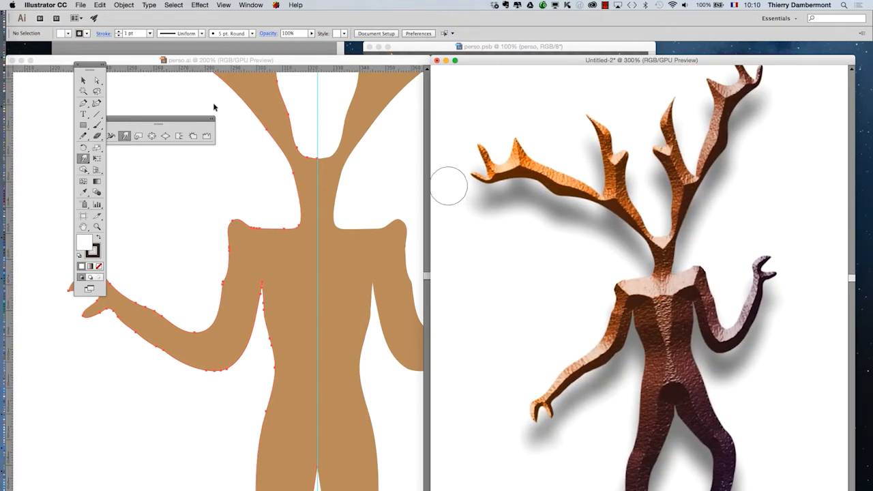
left_click(83, 81)
key("super+minus")
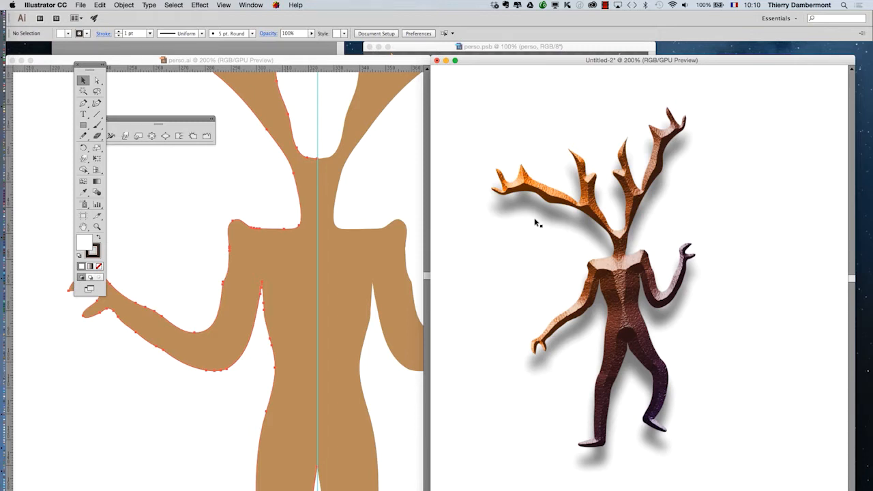
left_click(15, 60)
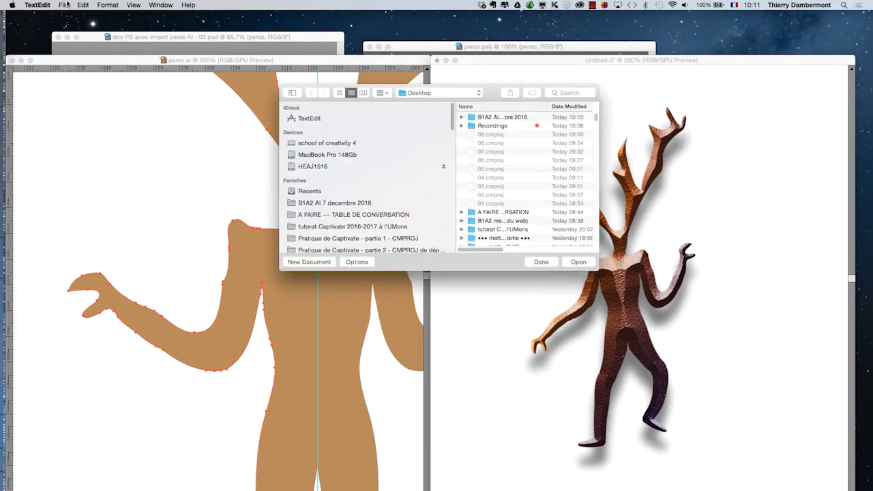
In TextEdit, create a new document, enlarge its window, and increase the text size
left_click(312, 263)
left_click_drag(237, 133, 194, 15)
left_click_drag(289, 228, 747, 441)
key("super+plus")
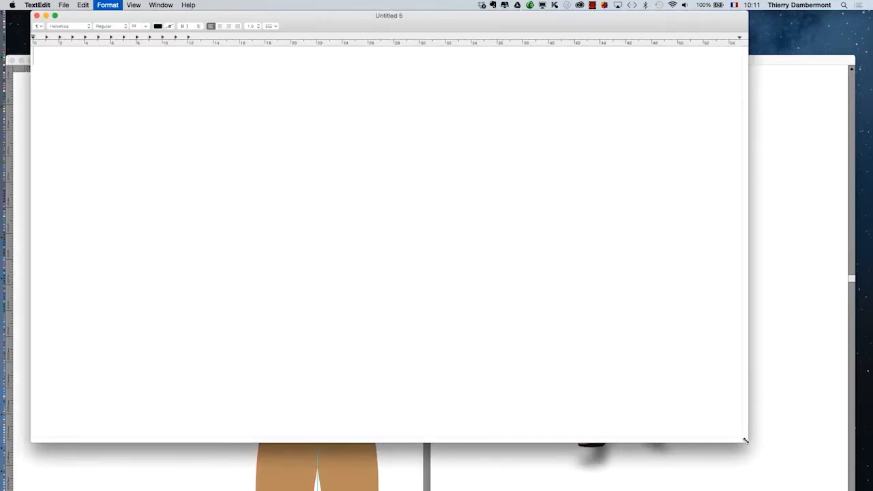
Write the first two lines, "on a un doc AI," and "on l'enregistre sur le HD,"
type("on a un doc AI,")
key("Return")
type("on l'enregistre sur le HD,")
key("Return")
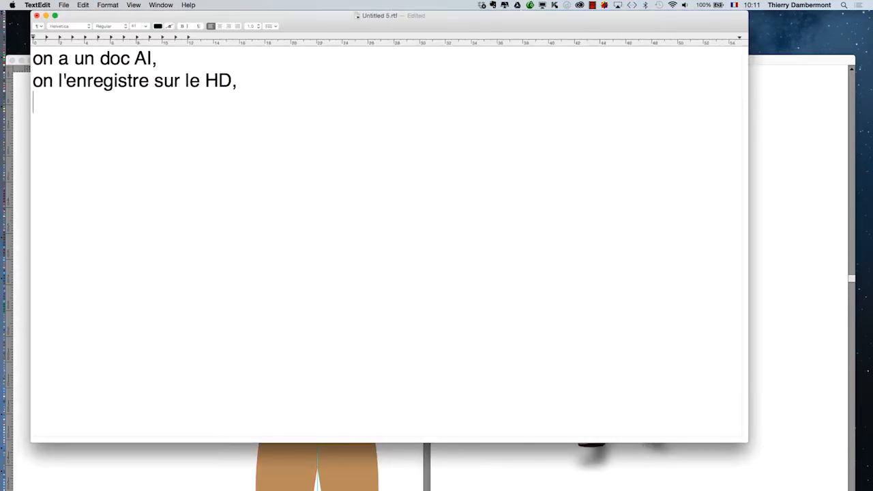
Add the lines "on l'importe dans PS en tant que fichier lié," and "on applique au fichier lié des fx,"
type("on l'importe dans PS en tant que fichier I")
type("ié,")
key("Return")
type("o")
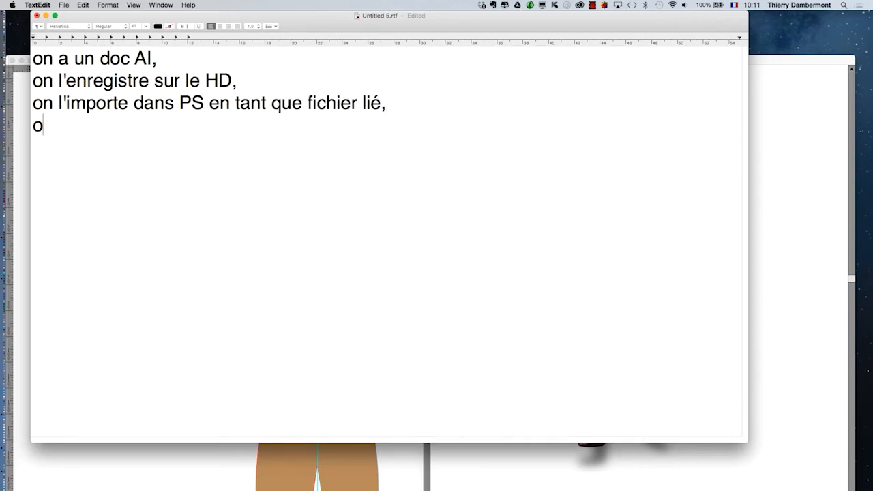
type("n applique au fichier lié des fx,")
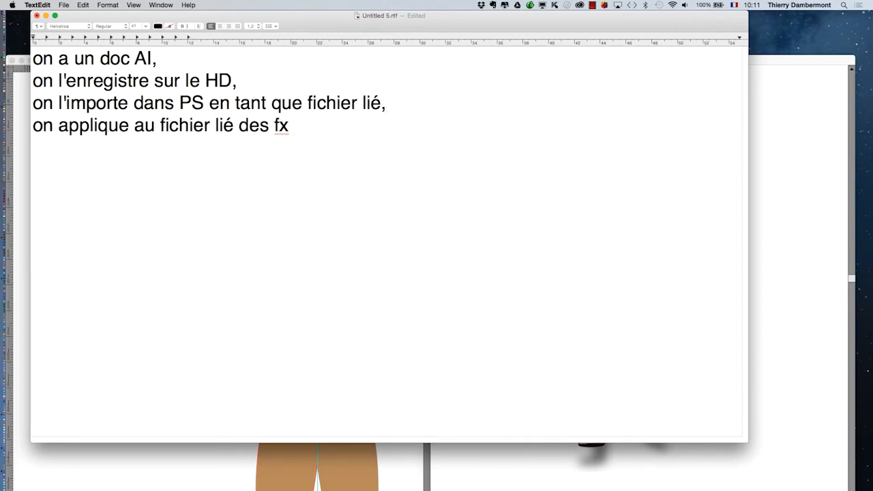
Add the fifth line "on enregistre le doc PS", correcting the misspelled verb
key("Return")
type("on enregsitre")
key("Left")
key("Left")
key("Left")
key("Left")
key("Left")
key("BackSpace")
key("Right")
type("s")
key("Right")
key("Right")
key("Right")
key("Right")
type("le doc PS")
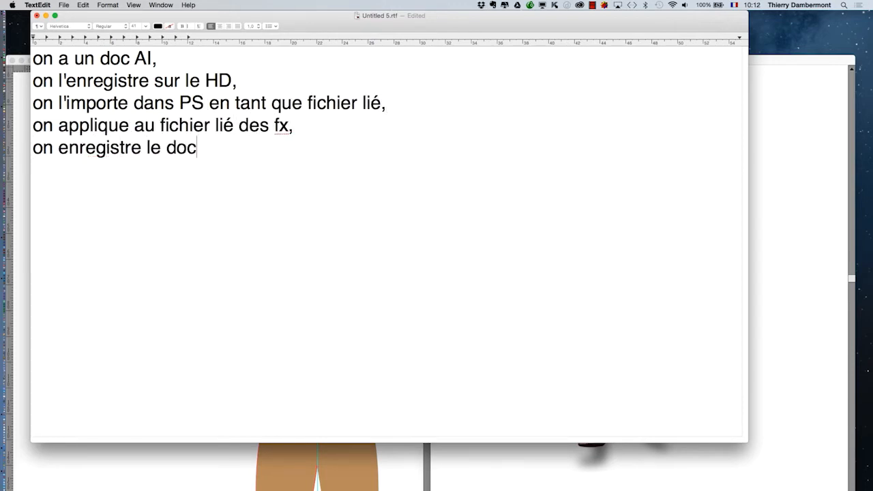
Add the sixth line "on l'importe DANS UN AUTRE doc AI", correcting the typo in DANS
key("Return")
type("on l'importe DA,S UN AUTRE")
left_click_drag(165, 168, 160, 168)
type("N")
left_click(290, 169)
type("doc AI")
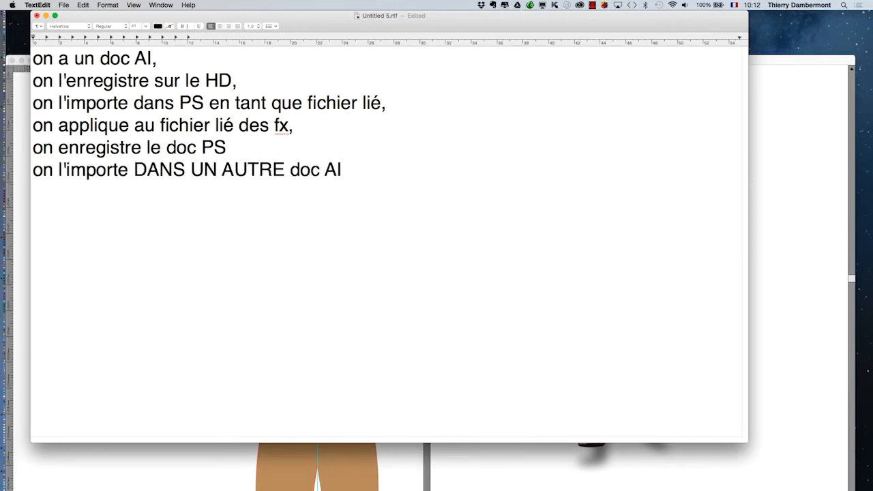
Leave a blank line and start a paragraph with "ensuite si on modifie le doc AI original,"
key("Return")
key("Return")
type("ensuite si on modifie le doc AI original,")
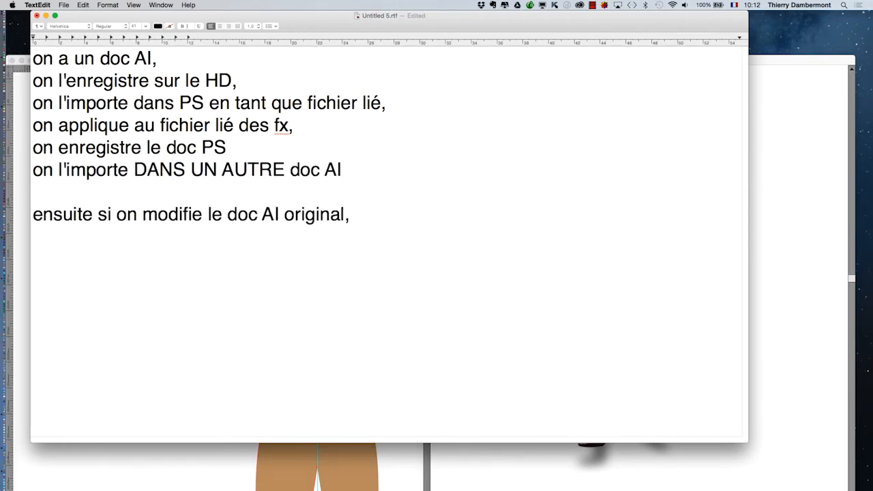
Continue it with "il faut faire la mise à jour dans PS, enregsitrer le fichier PS SOUS LE MEME NOM", Illustrator's update offer, and save the note
type(" il faut faire la mise à jour dans PS, enregsitrer le fichier ")
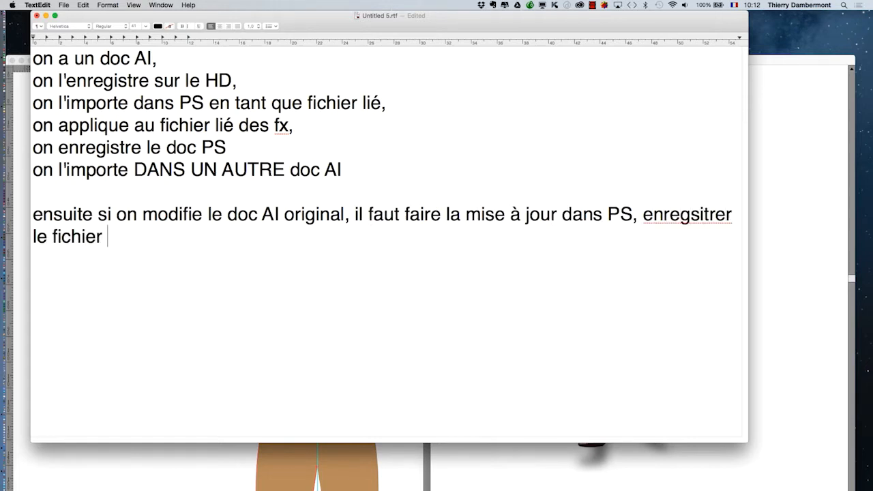
type("PS SOUS LE MEME NOM, puis AI propose la mise à jour du doc qui AI qui utilise le")
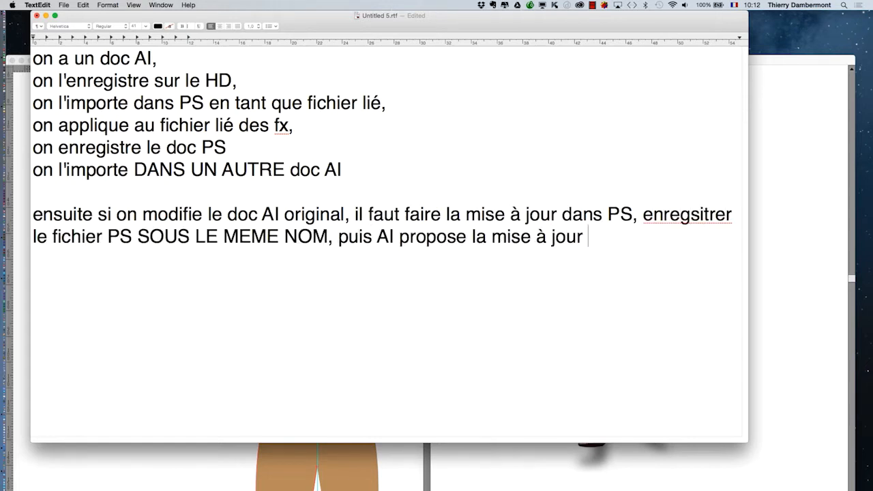
type(" fichier PS.")
key("super+s")
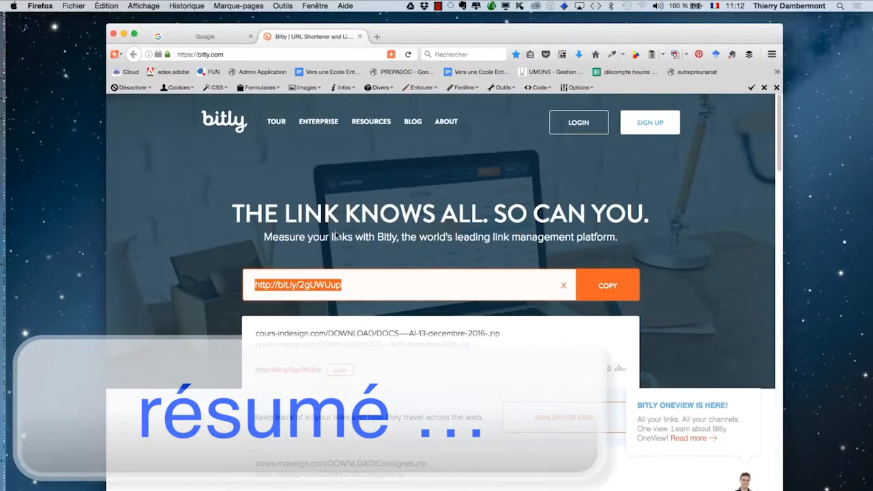
Switch from Firefox to Finder and hide the other applications' windows to clear the desktop
key("super+Tab")
key("super+Tab")
key("super+Tab")
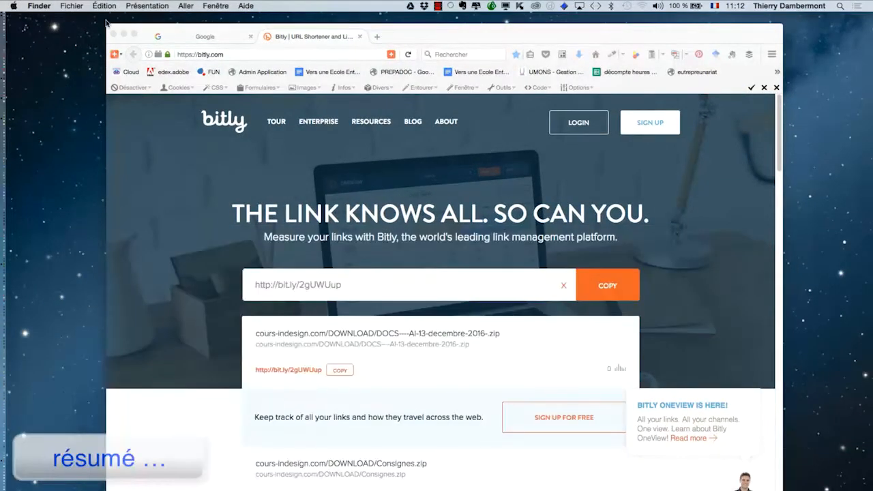
key("alt+super+h")
key("super+Tab")
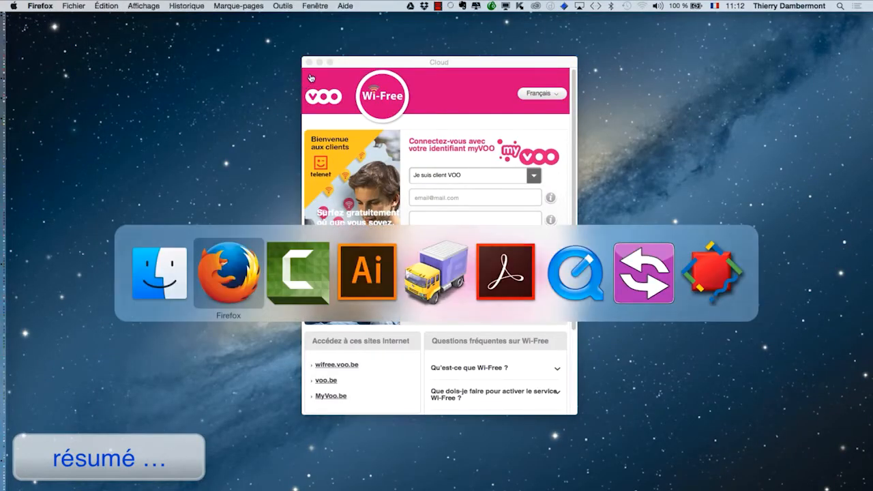
key("super+Tab")
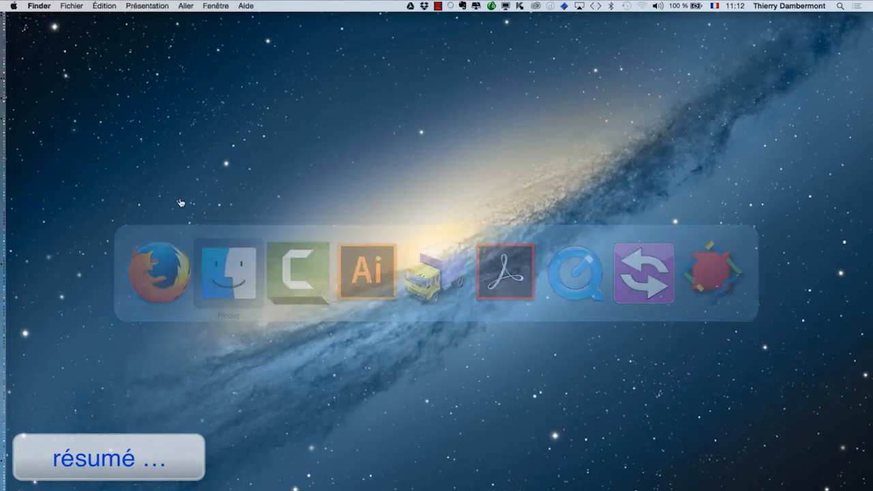
Open a new Finder window and show the DOCS - AI 13 decembre 2016 folder
left_click(76, 6)
left_click(92, 23)
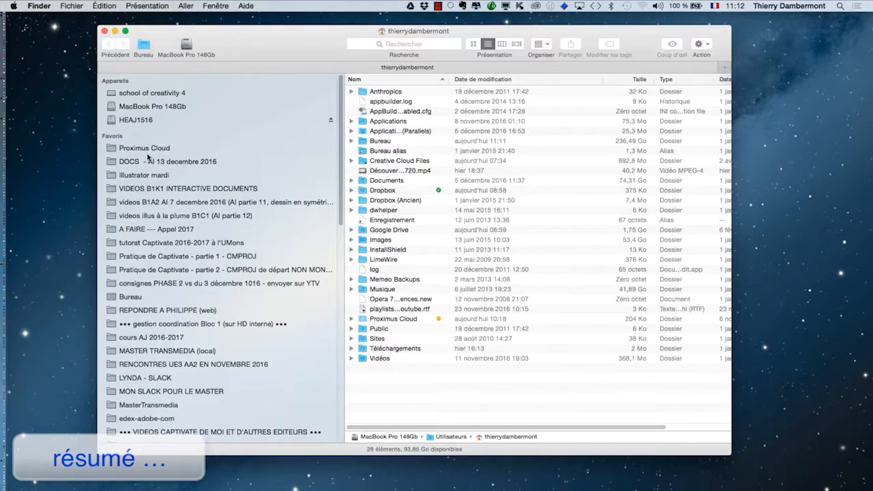
left_click(168, 162)
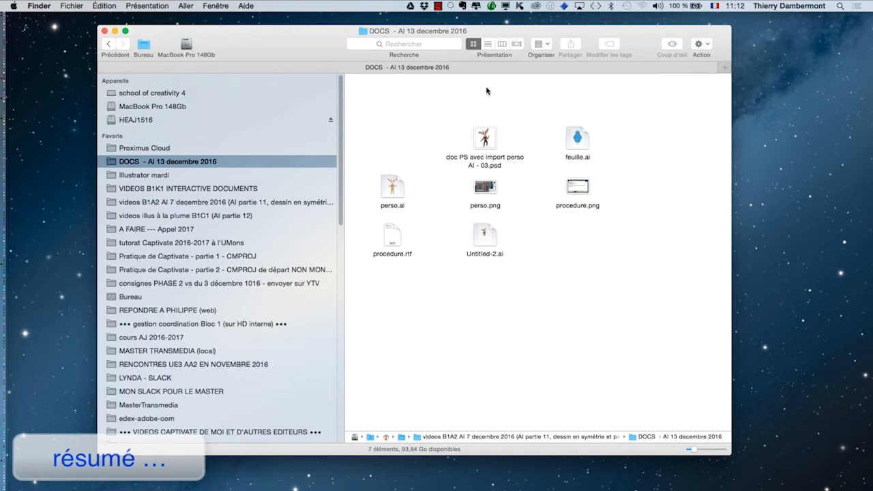
Show the DOCS folder as a list, select feuille.ai and perso.ai, and open both in Illustrator
left_click(488, 44)
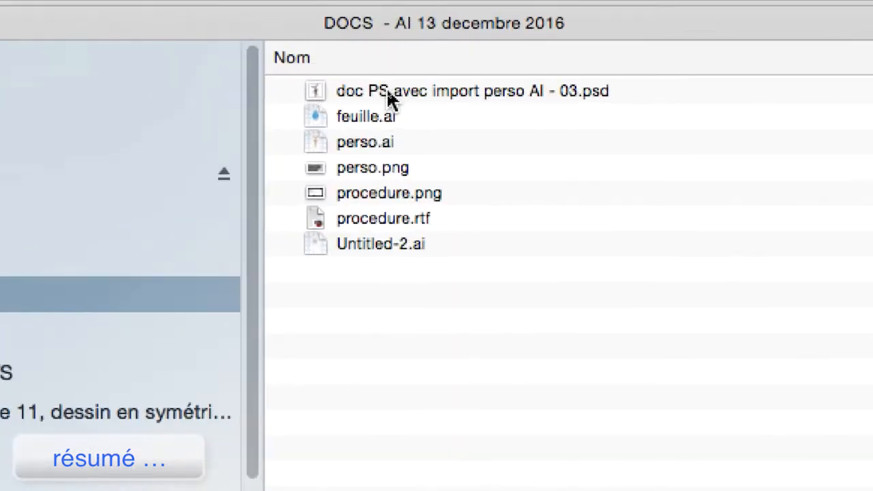
left_click(412, 116)
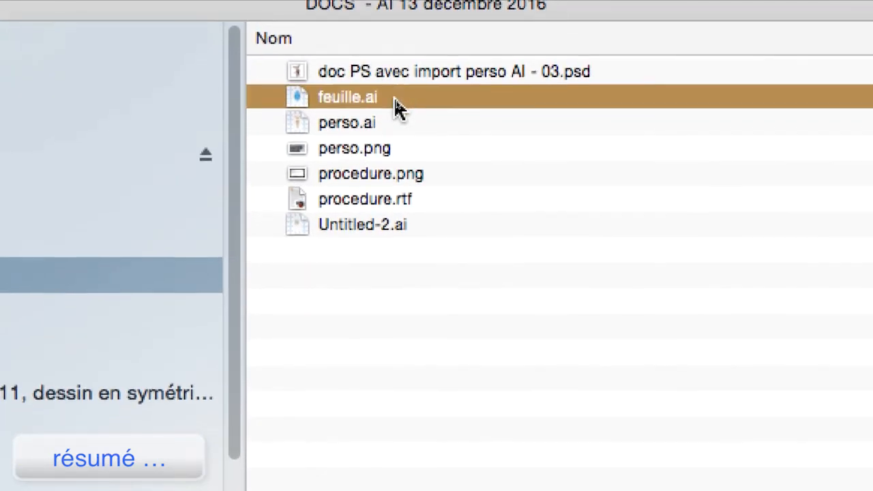
left_click(413, 140)
left_click(391, 86)
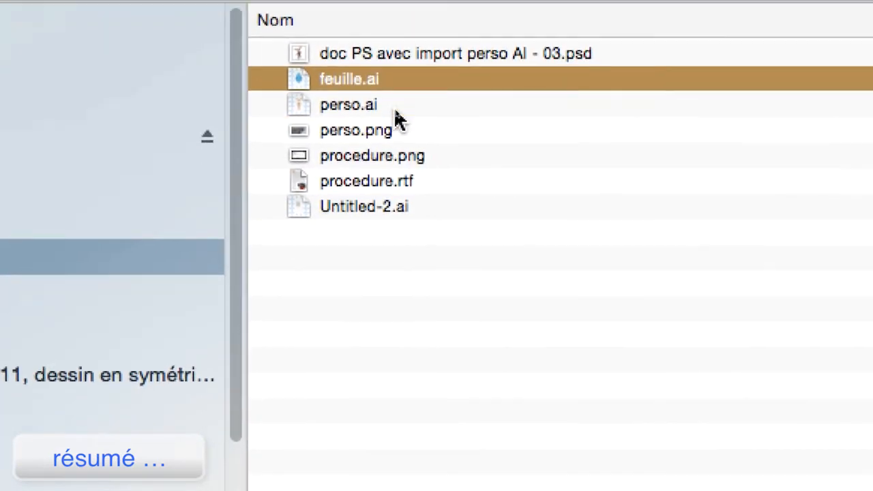
left_click(392, 113)
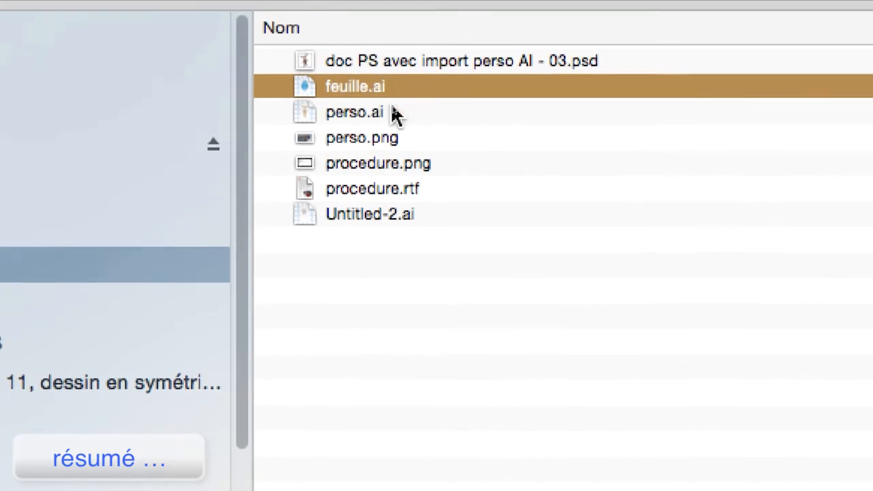
left_click(396, 123, "shift")
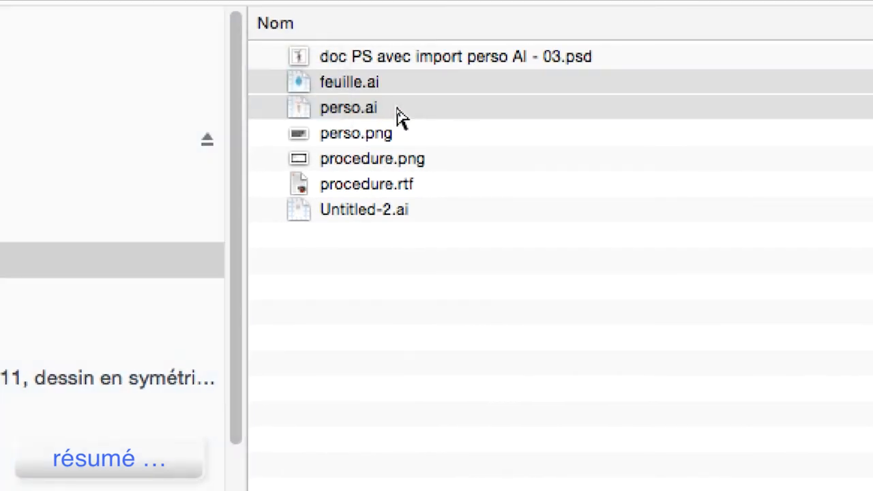
double_click(400, 115)
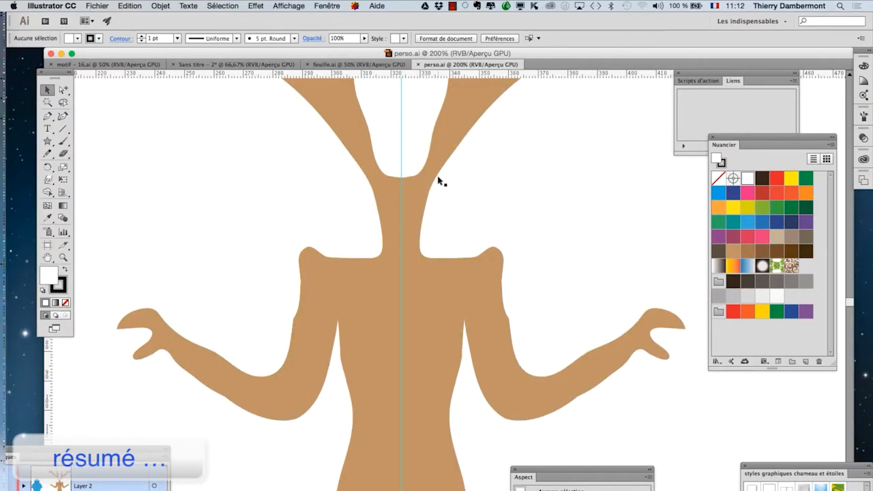
Compare the feuille.ai and perso.ai documents, checking which drawing each artboard frames with the Artboard tool
key("super+0")
scroll(438, 177, "down", 1)
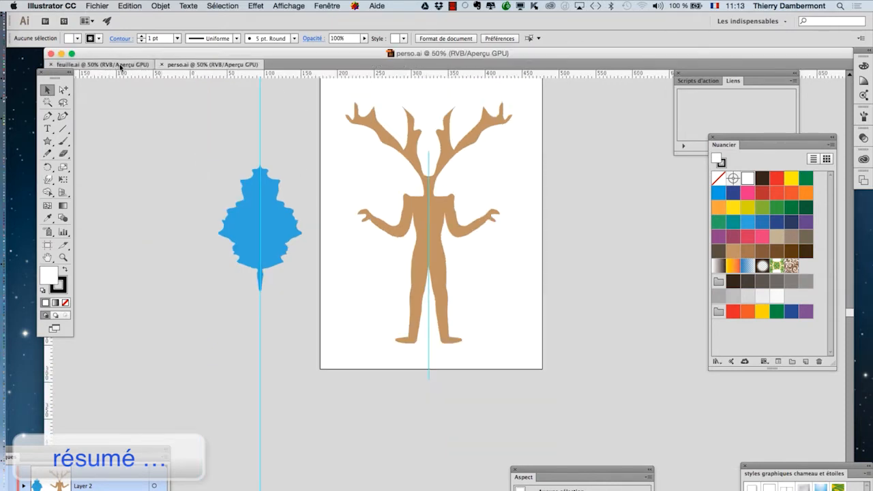
left_click(124, 67)
left_click(201, 66)
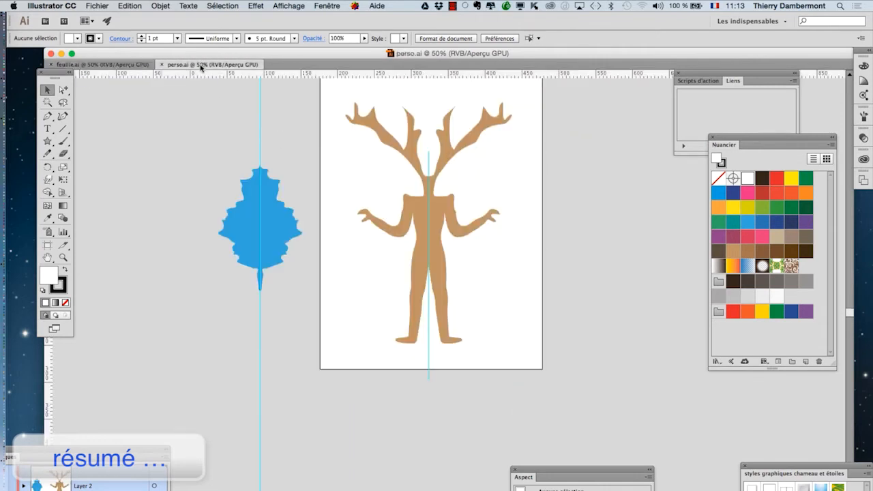
scroll(379, 206, "down", 1)
left_click(133, 66)
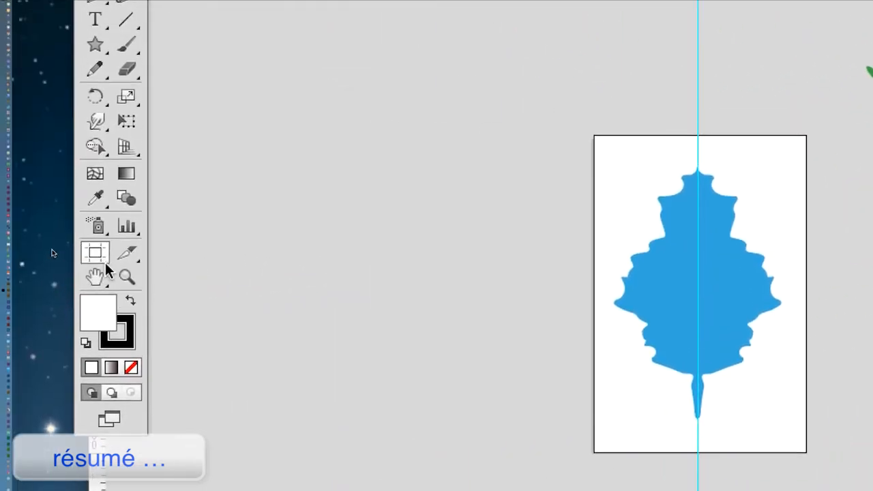
left_click(101, 260)
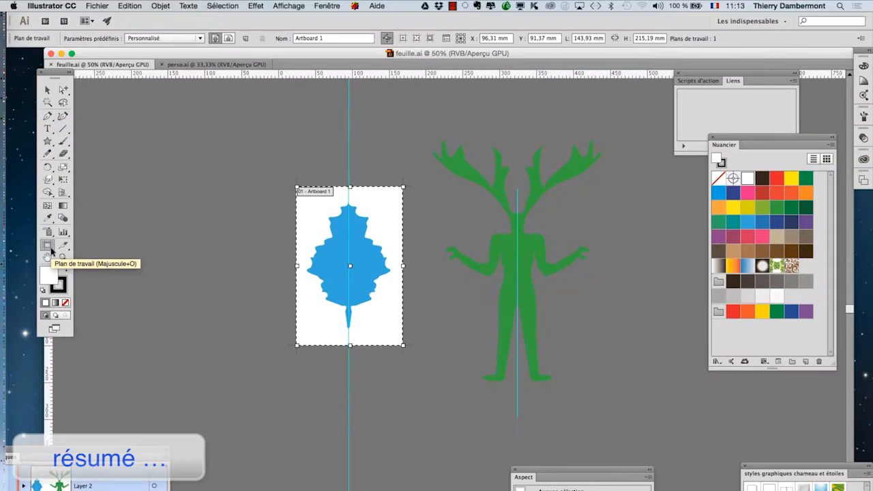
left_click(47, 90)
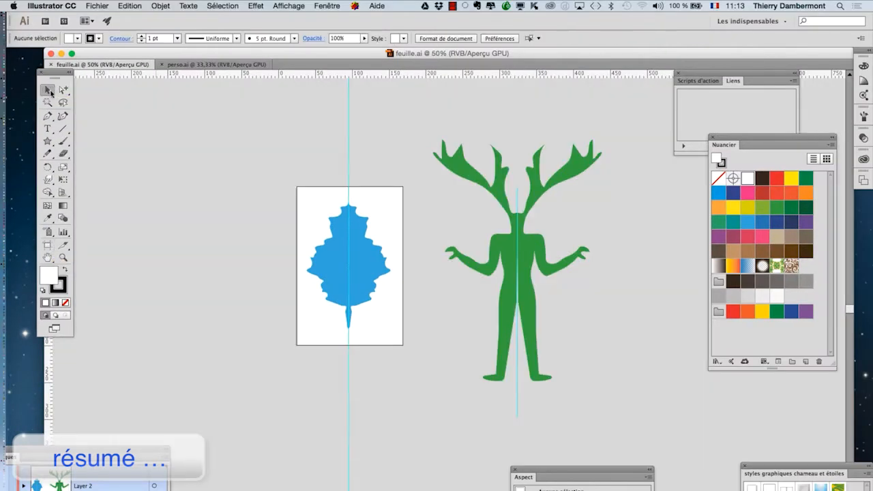
left_click(196, 65)
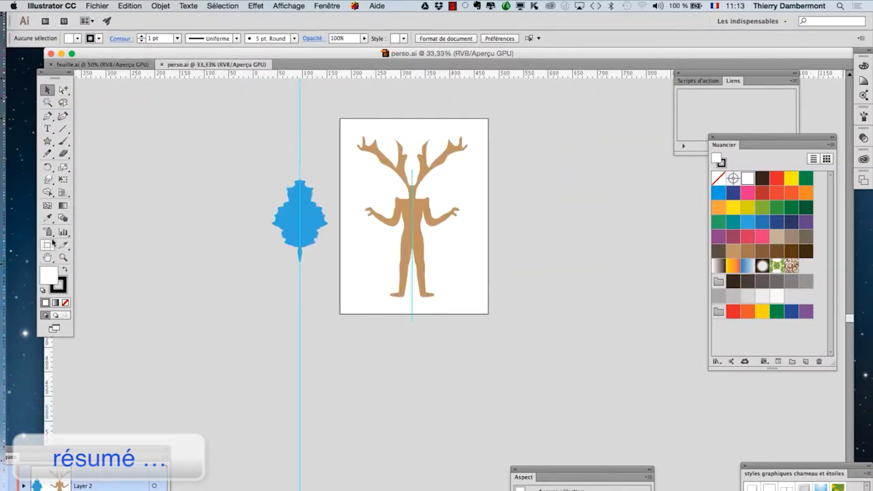
left_click(48, 247)
left_click(53, 91)
Slim the brown character's shoulders and bend its antlers into thinner, wavier branches in perso.ai with the Warp tool
scroll(435, 175, "up", 2)
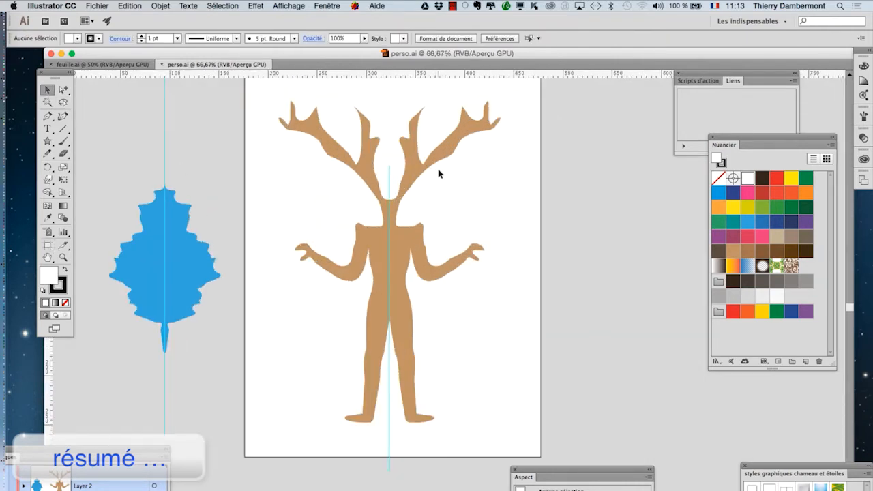
left_click_drag(438, 173, 421, 191)
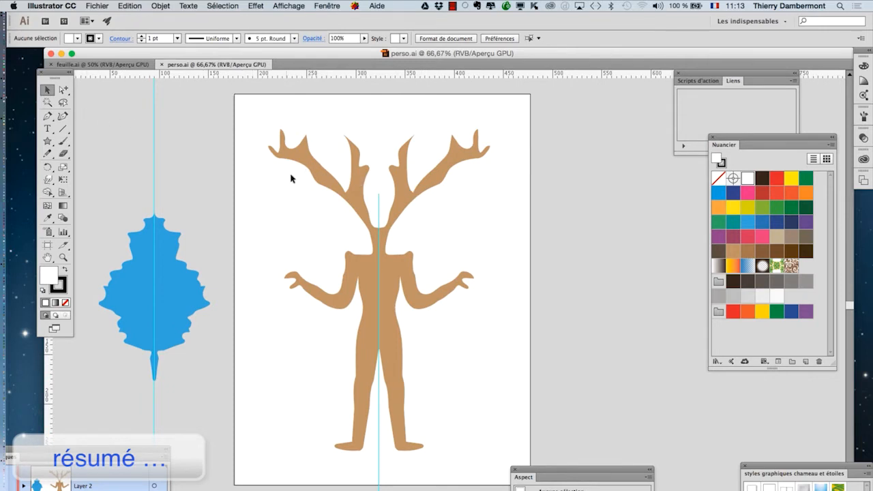
scroll(291, 178, "up", 1)
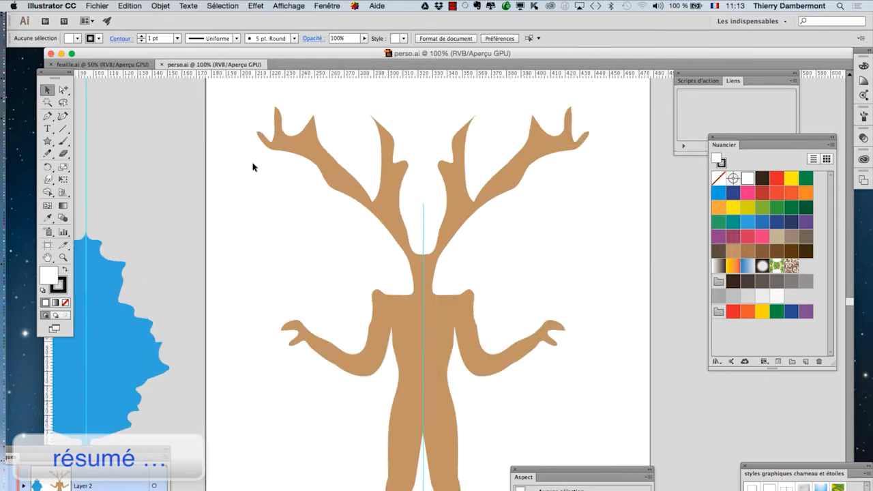
left_click(48, 180)
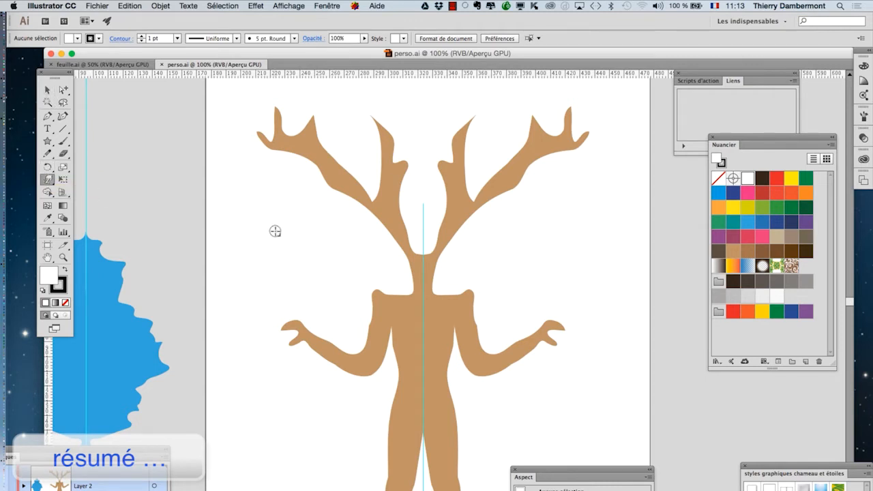
left_click(334, 190, "super")
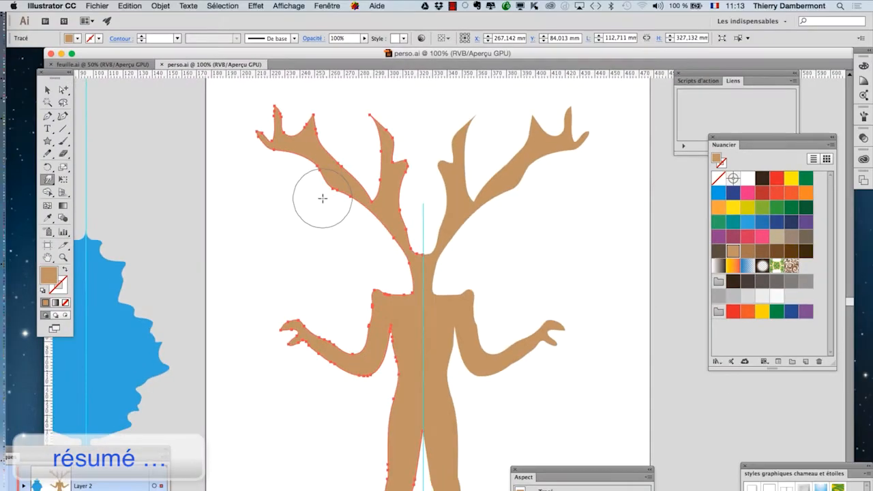
left_click_drag(377, 304, 374, 301)
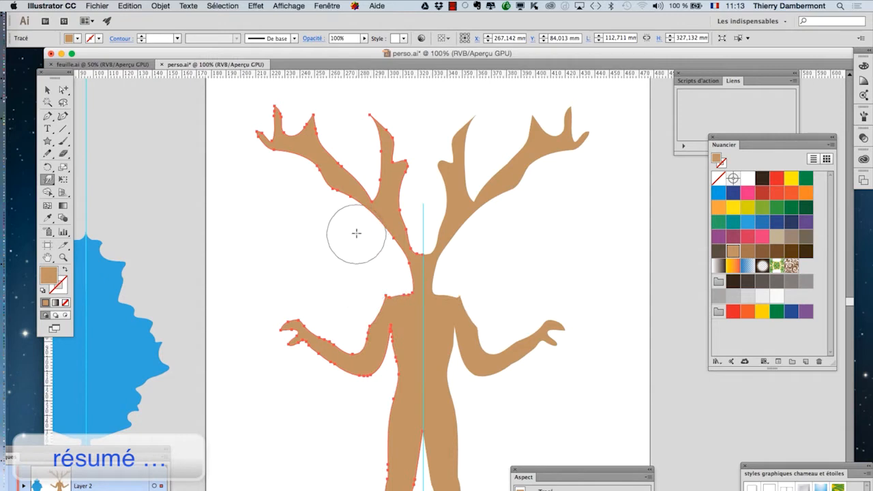
mouse_move(356, 233)
left_mouse_down()
mouse_move(371, 216)
mouse_move(354, 221)
mouse_move(338, 211)
mouse_move(337, 175)
mouse_move(318, 187)
mouse_move(310, 155)
mouse_move(294, 166)
mouse_move(276, 158)
mouse_move(284, 137)
left_mouse_up()
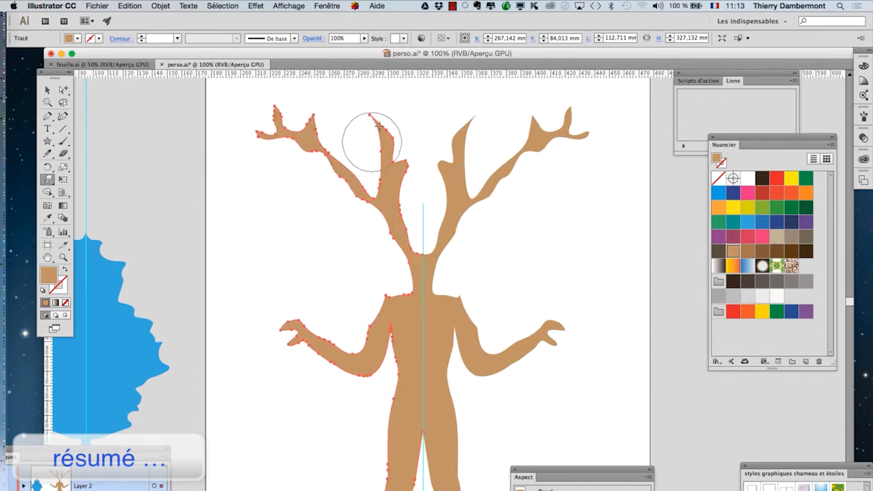
mouse_move(397, 138)
left_mouse_down()
mouse_move(373, 163)
mouse_move(335, 165)
mouse_move(326, 157)
mouse_move(312, 176)
left_mouse_up()
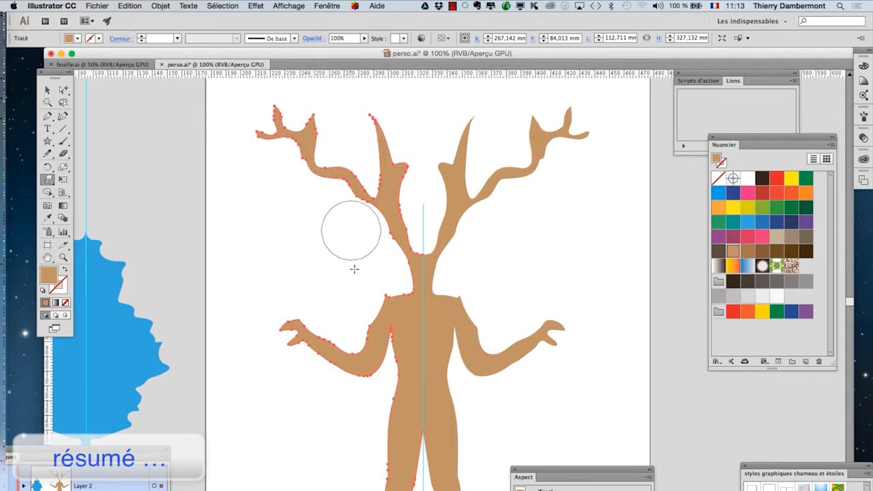
Warp the character's hands into slender fingers, reshape its hips and legs, and deselect the figure
left_click_drag(304, 290, 300, 328)
mouse_move(356, 409)
left_mouse_down()
mouse_move(367, 387)
mouse_move(339, 377)
mouse_move(312, 203)
left_mouse_up()
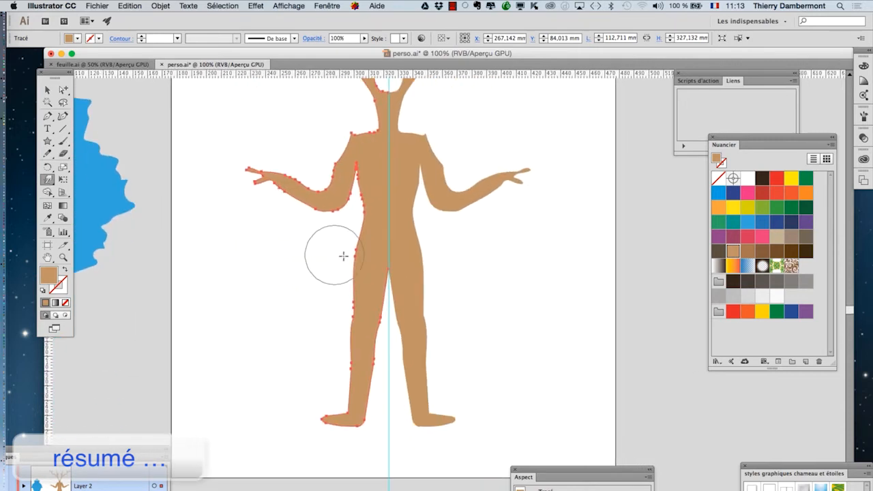
mouse_move(355, 267)
left_mouse_down()
mouse_move(351, 331)
mouse_move(335, 365)
mouse_move(345, 375)
mouse_move(317, 312)
mouse_move(335, 307)
mouse_move(331, 295)
mouse_move(359, 246)
mouse_move(334, 272)
mouse_move(341, 320)
mouse_move(366, 194)
mouse_move(357, 228)
left_mouse_up()
scroll(494, 263, "down", 1)
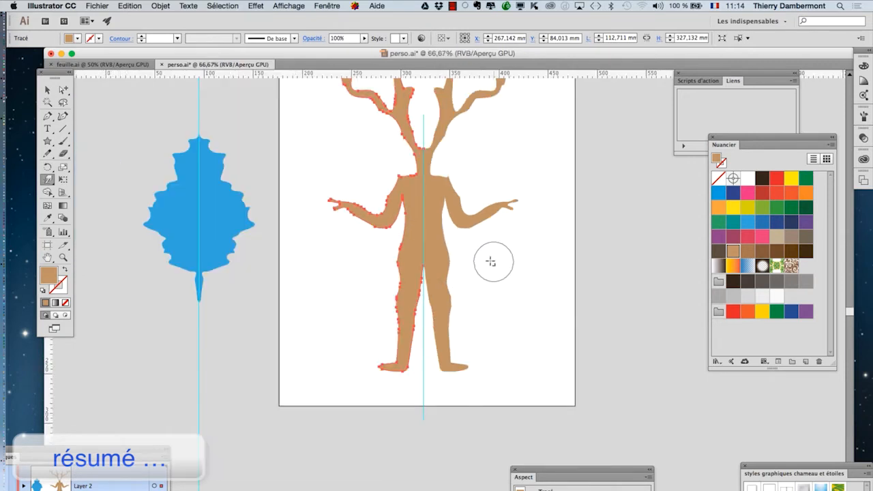
left_click_drag(411, 265, 411, 324)
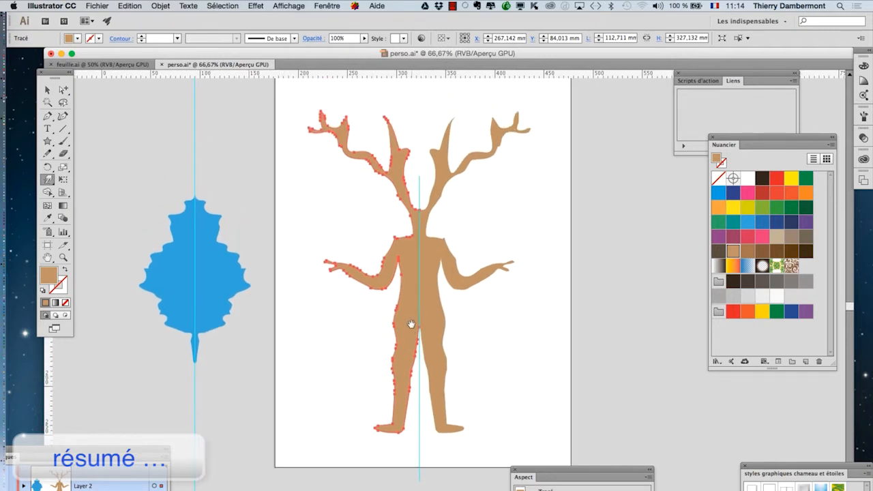
left_click(373, 199, "super")
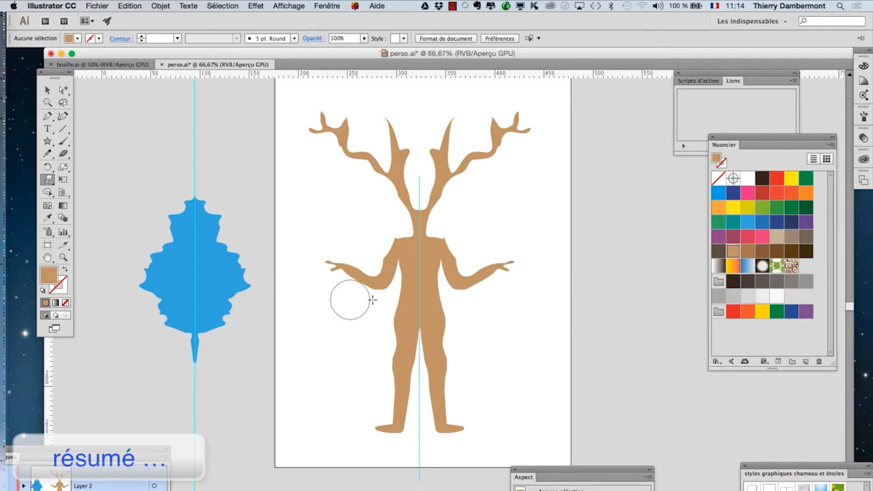
Smooth the side contours of the blue leaf beside the artboard with the Warp tool and deselect it
scroll(149, 274, "up", 1)
left_click(185, 270, "super")
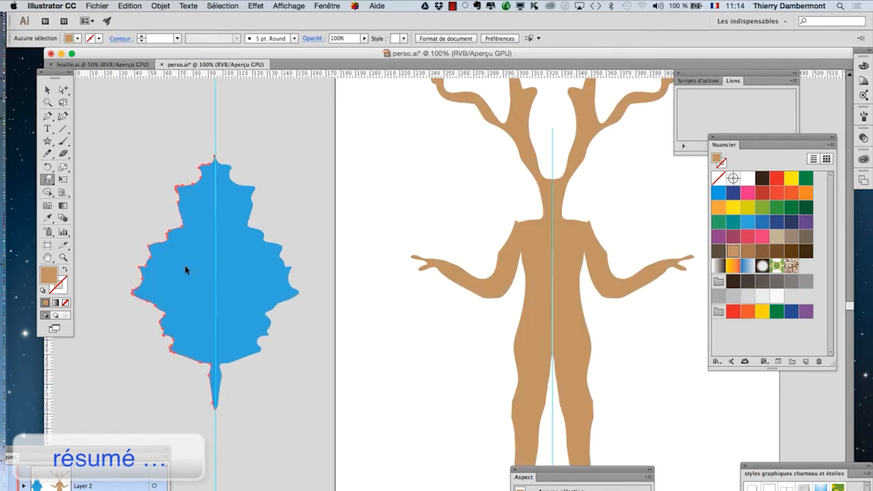
mouse_move(159, 225)
left_mouse_down()
mouse_move(156, 177)
mouse_move(176, 197)
mouse_move(146, 223)
mouse_move(129, 287)
mouse_move(162, 284)
mouse_move(134, 267)
mouse_move(153, 319)
mouse_move(177, 323)
mouse_move(156, 316)
mouse_move(131, 268)
mouse_move(148, 257)
mouse_move(160, 272)
mouse_move(141, 278)
mouse_move(157, 302)
mouse_move(188, 171)
left_mouse_up()
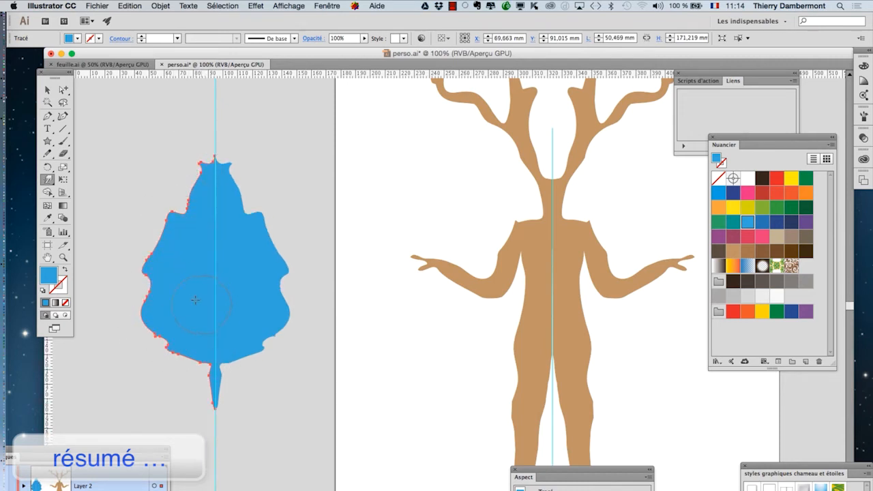
scroll(298, 393, "down", 1)
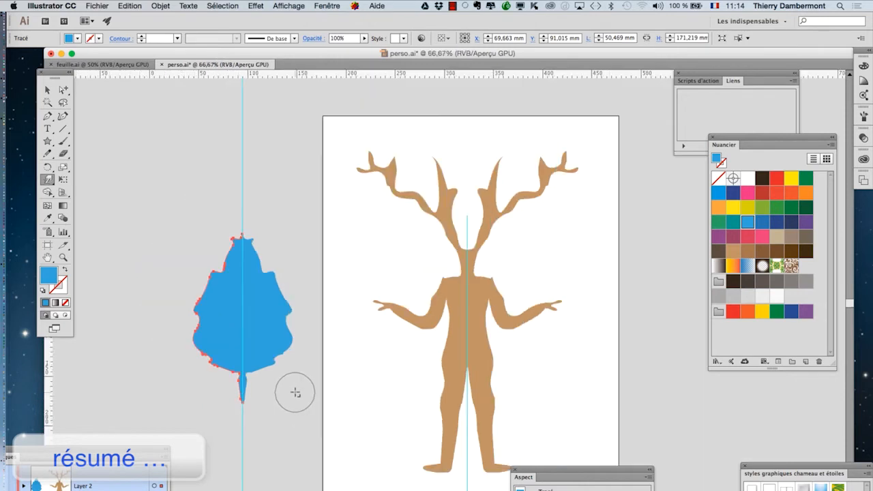
left_click(318, 291, "super")
left_click_drag(359, 333, 335, 274)
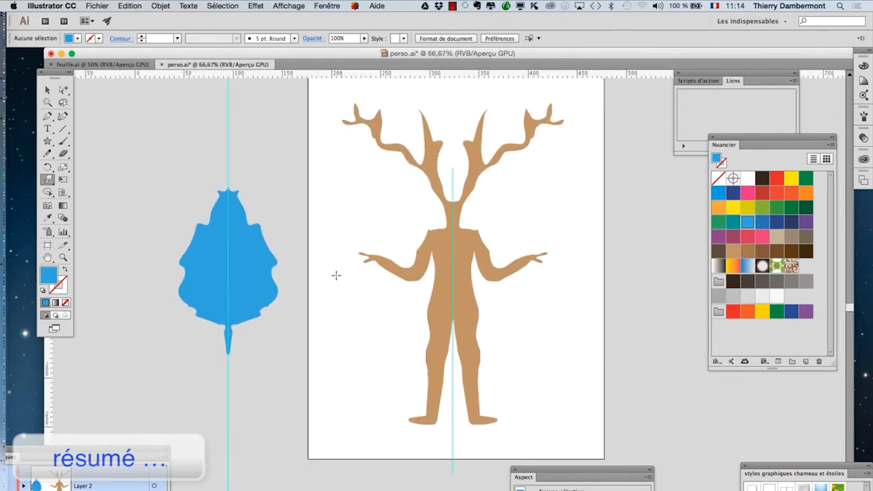
Select the blue leaf again, warp its upper end into a single point, and deselect it
left_click(221, 199, "super")
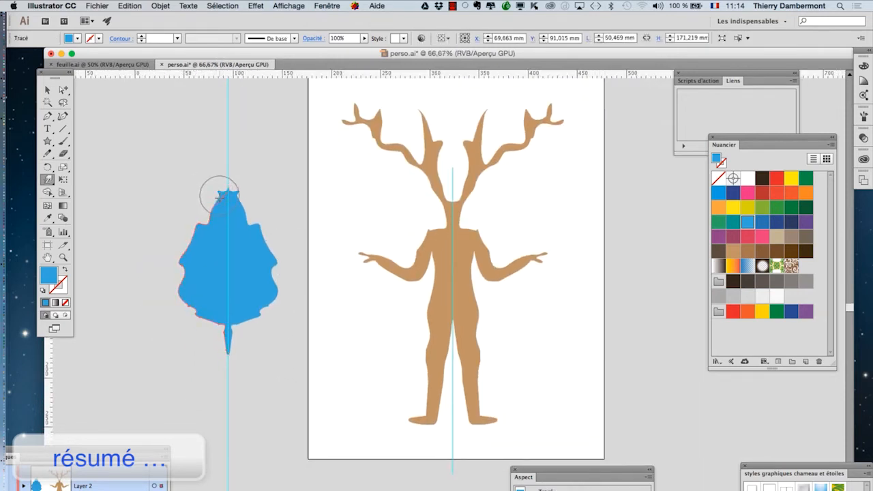
left_click(340, 253, "super")
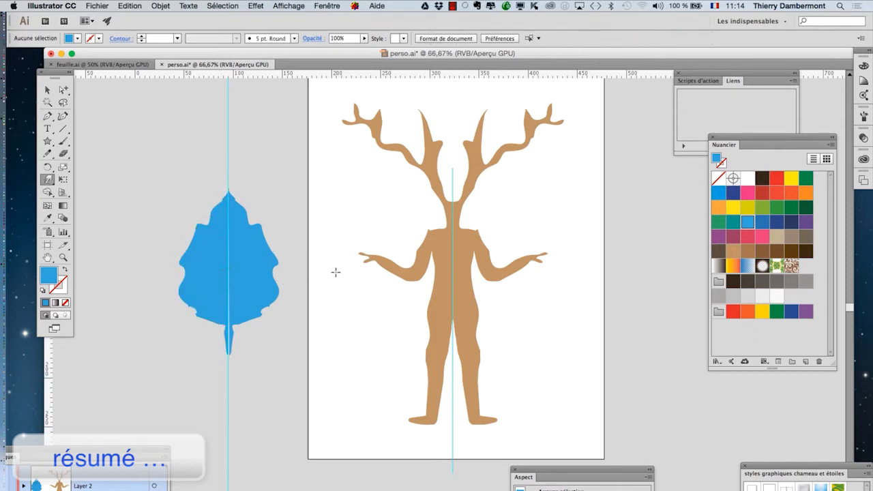
left_click(335, 272)
Draw a curved blue shape about 29 mm wide and 108 mm high beside the leaf with the Pen tool, and delete it
left_click(159, 6)
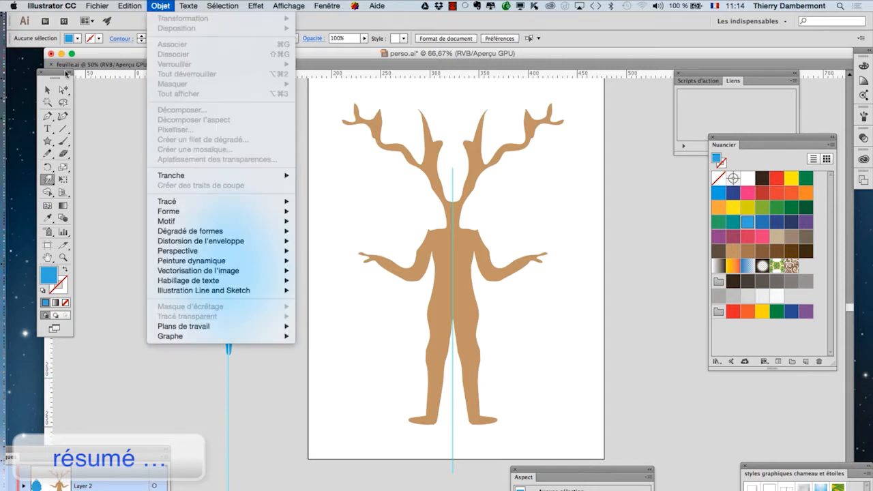
left_click(47, 89)
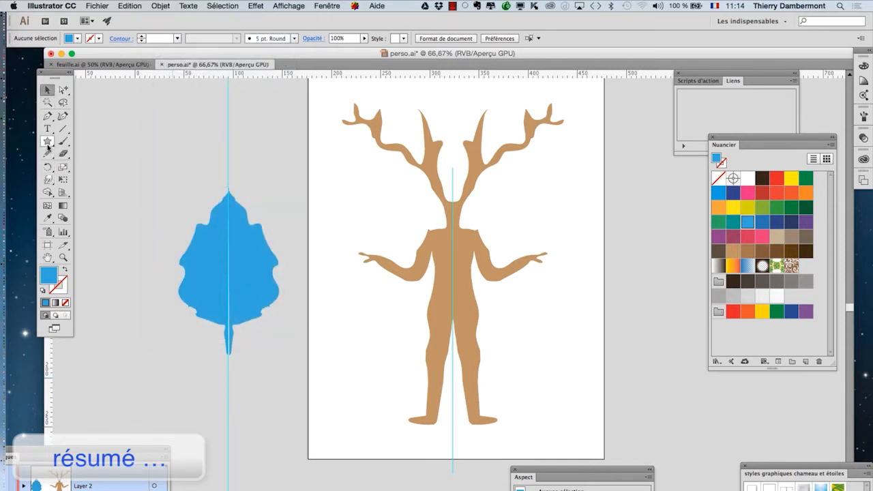
left_click(48, 145)
left_click(46, 115)
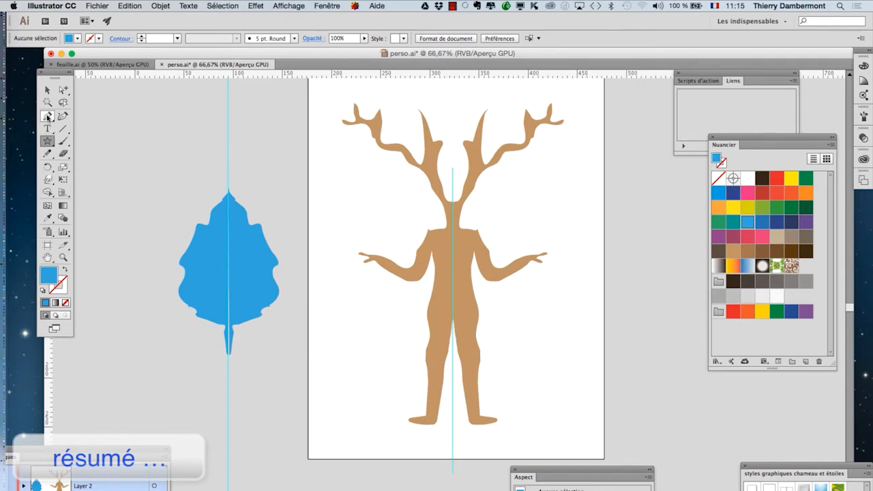
left_click(154, 113)
left_click(127, 167)
left_click_drag(133, 190, 133, 193)
left_click_drag(138, 219, 152, 229)
left_click(47, 89)
left_click(139, 205)
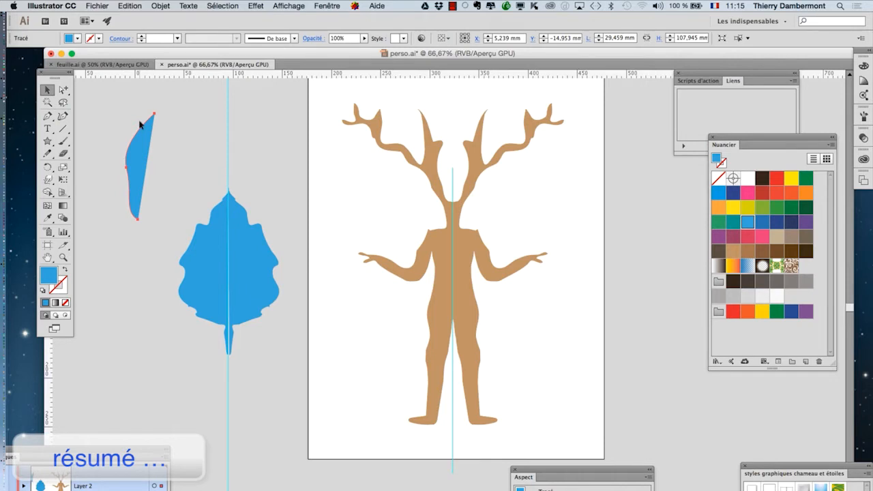
key("Delete")
Activate the Pen tool with the upper end of the blue leaf enlarged
scroll(144, 137, "up", 3)
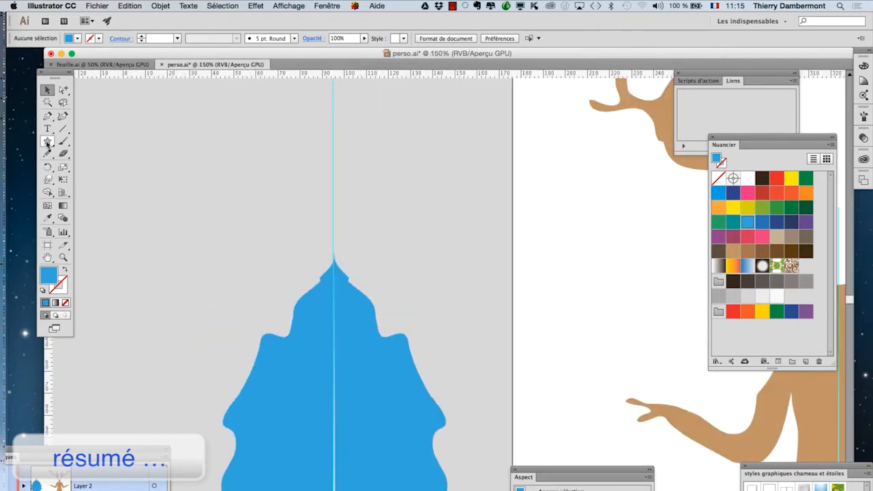
left_click(47, 116)
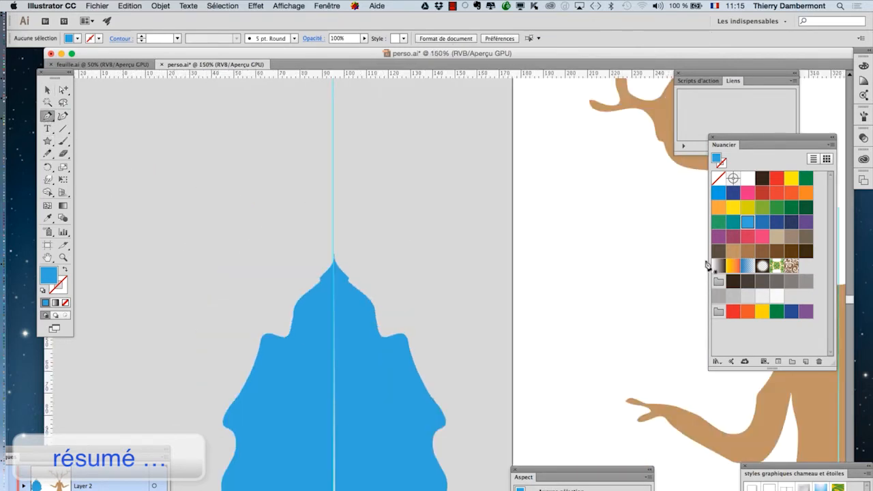
Sketch a closed teardrop shape about 51 × 21 mm with the Pencil above the blue leaf and fill it orange-red
left_click(758, 195)
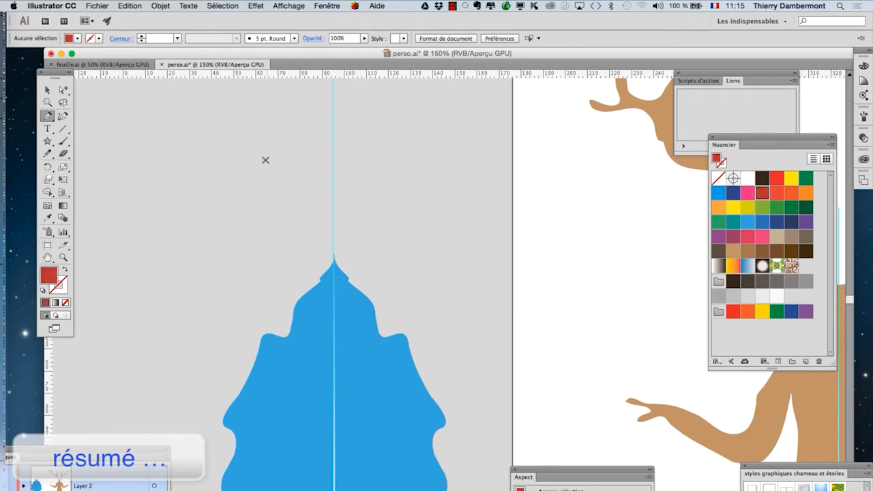
left_click(47, 154)
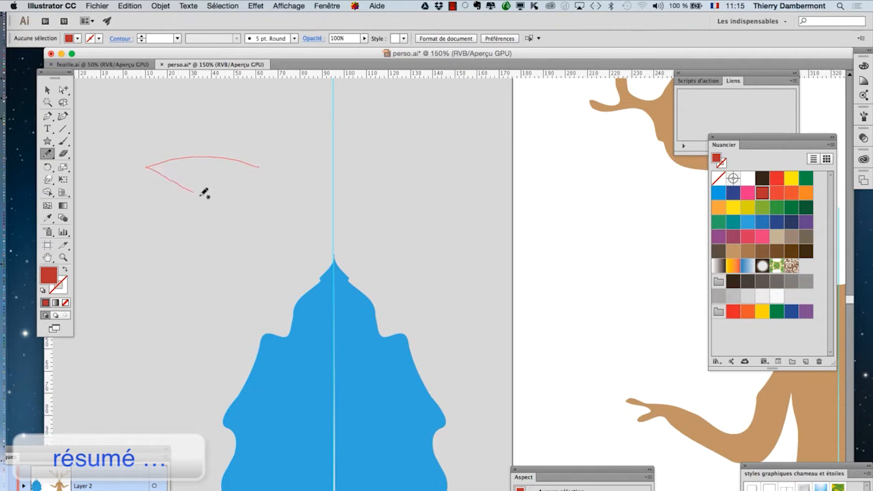
left_click_drag(263, 169, 259, 176)
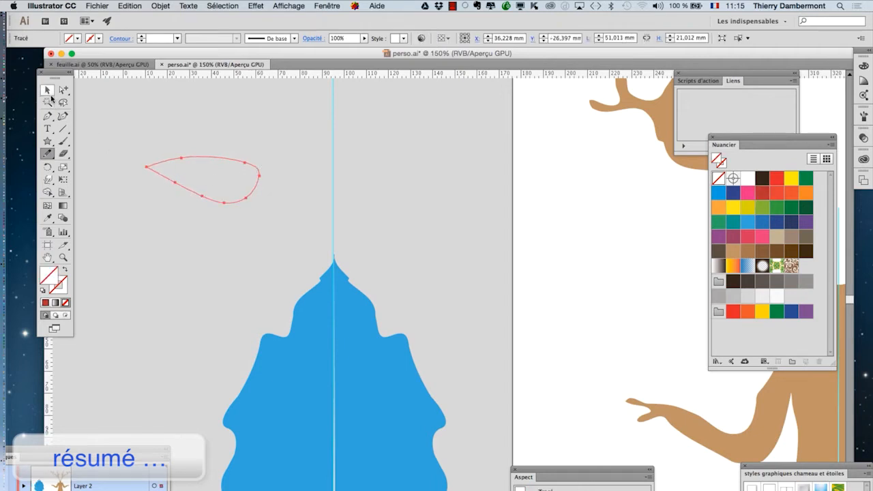
left_click(47, 90)
left_click(776, 193)
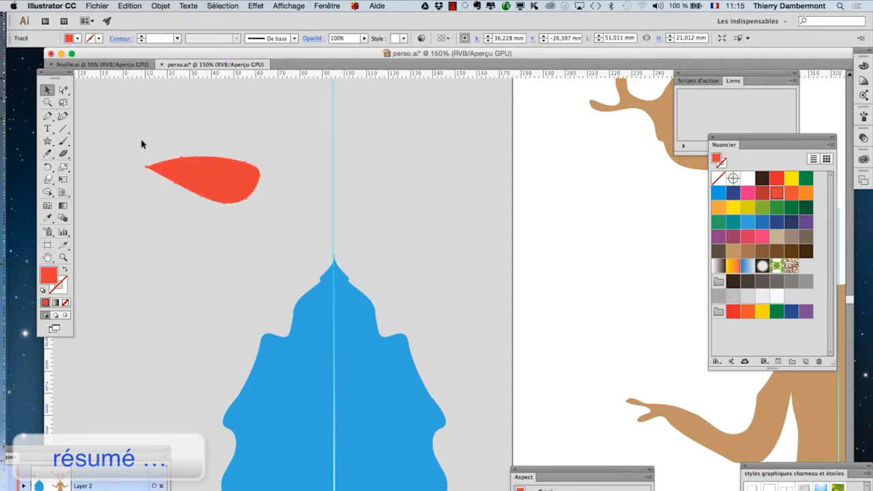
left_click(175, 220)
Create a mirrored copy of the orange-red shape across the vertical axis
left_click(236, 189)
left_click(161, 6)
mouse_move(168, 19)
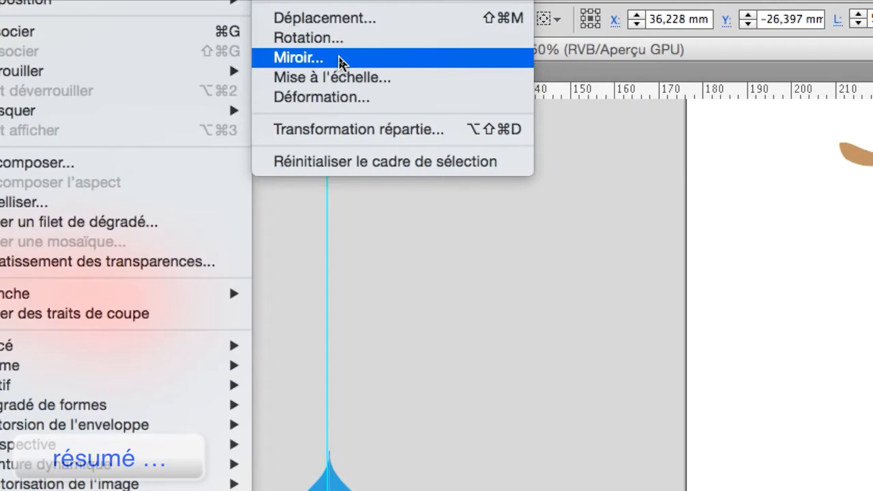
left_click(340, 58)
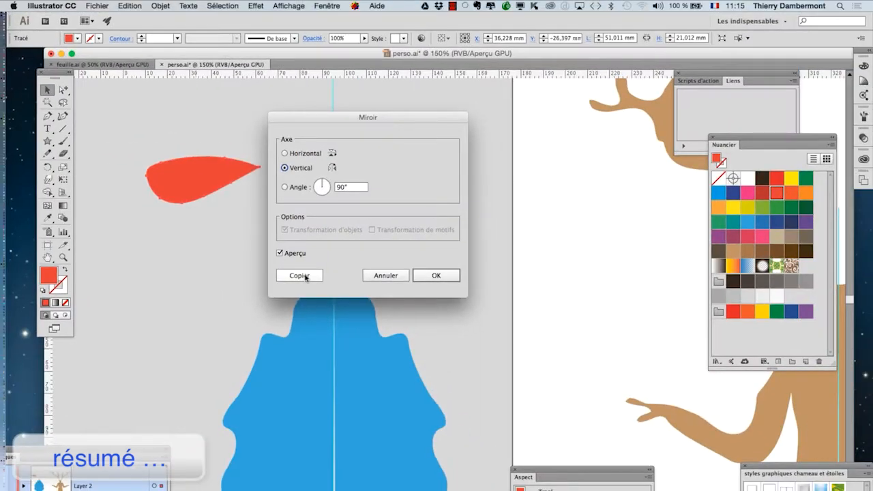
left_click(300, 276)
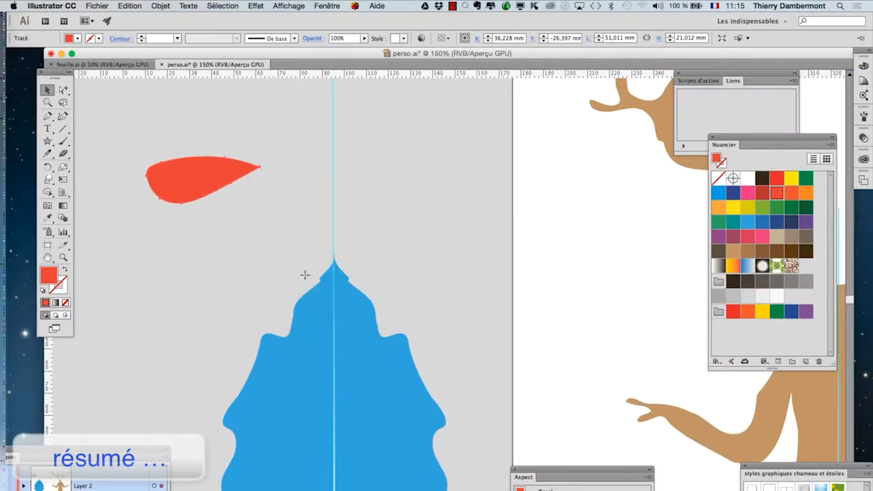
Place the mirrored copy to the right of the original and adjust the gap between the two shapes
left_click_drag(178, 186, 316, 200)
left_click(269, 265)
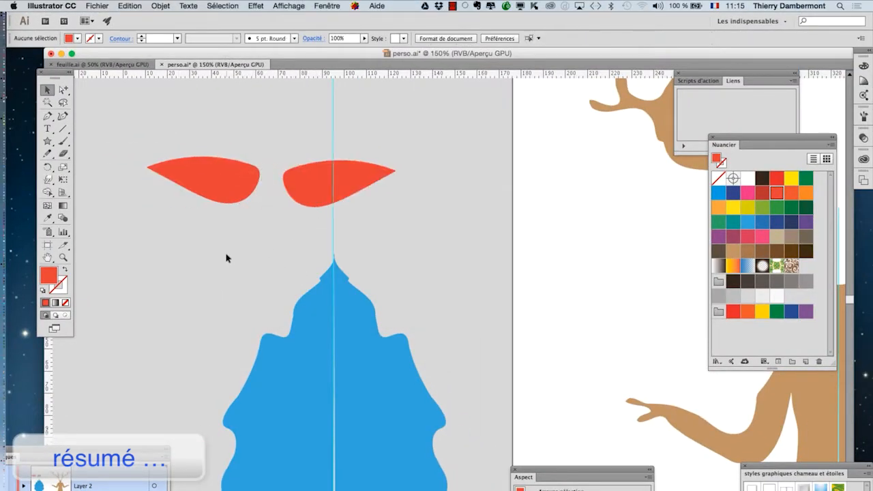
left_click_drag(293, 185, 289, 188)
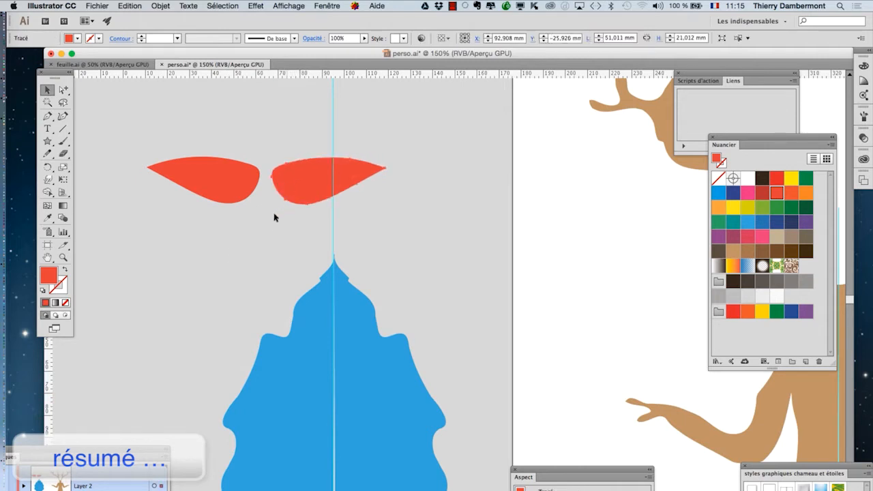
left_click(244, 225)
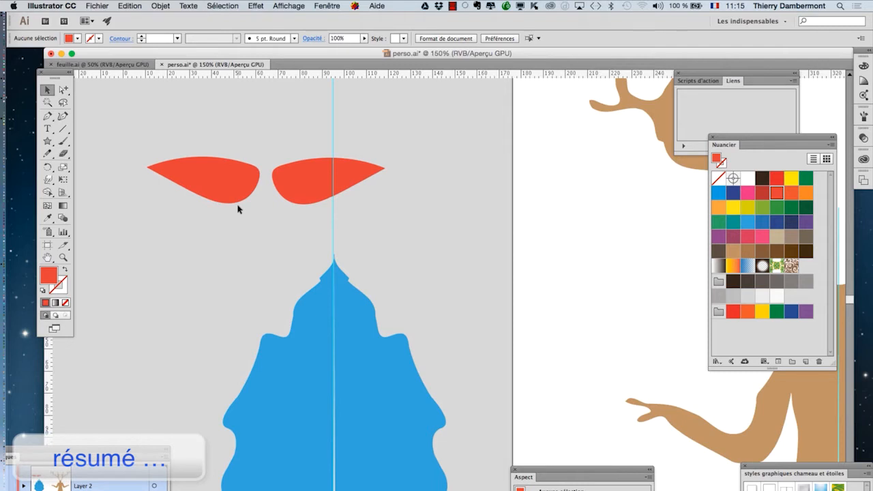
left_click_drag(232, 195, 216, 195)
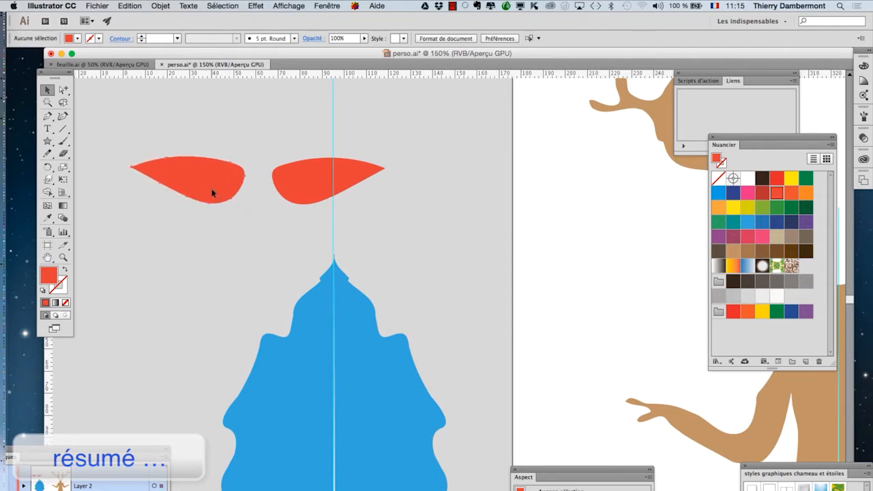
Push the rounded undersides of both orange-red shapes upward with the Warp tool
left_click(51, 183)
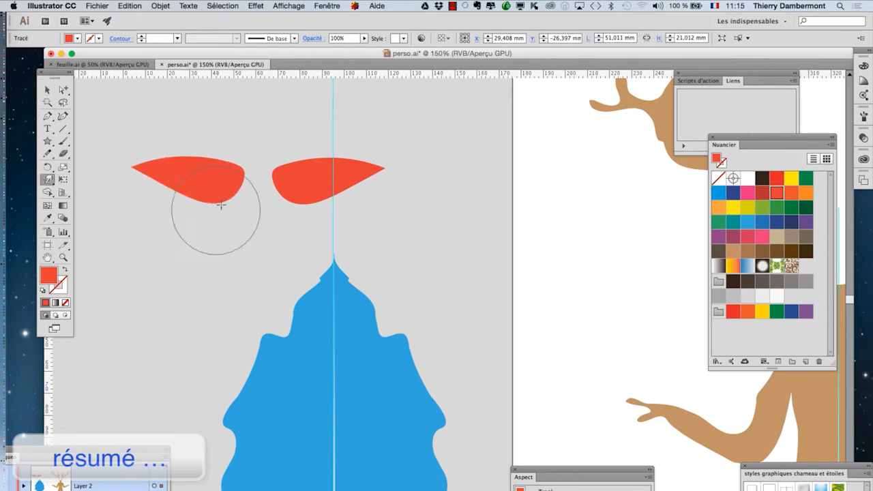
left_click_drag(220, 206, 224, 189)
left_click_drag(312, 228, 292, 172)
left_click(239, 240, "super")
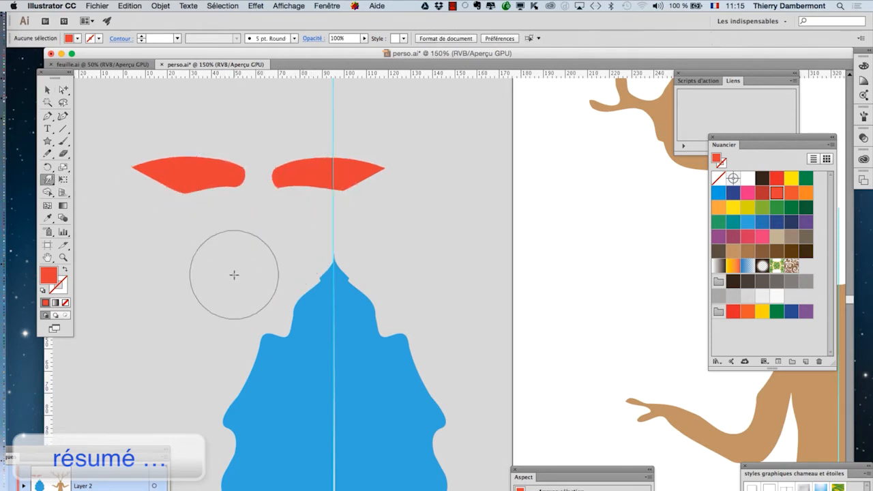
Delete both orange-red shapes above the leaf
left_click(46, 91)
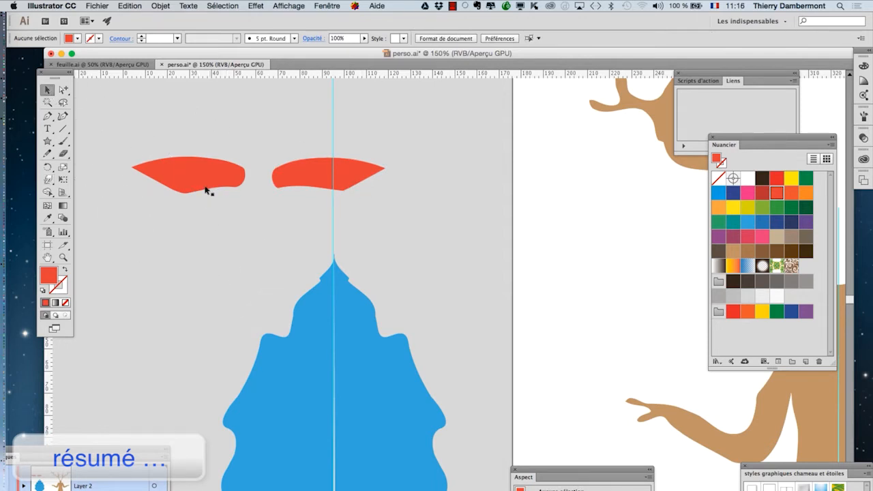
left_click(330, 179)
key("Delete")
key("super+minus")
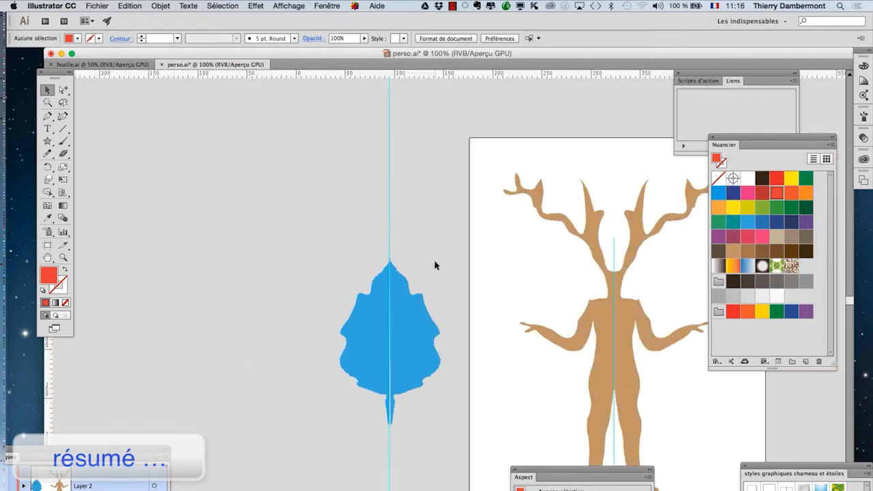
key("super+minus")
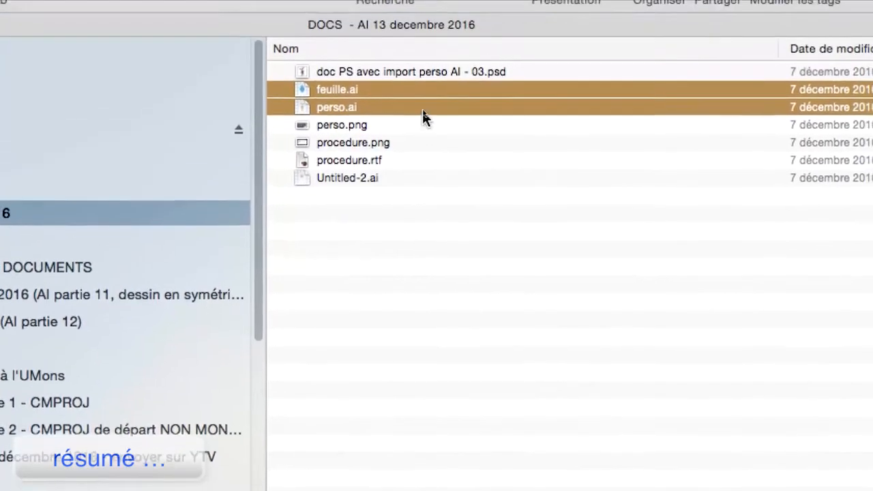
Switch to "doc PS avec import perso AI - 03.psd" in Photoshop, display it in full-screen mode and reposition the canvas
left_click(433, 38)
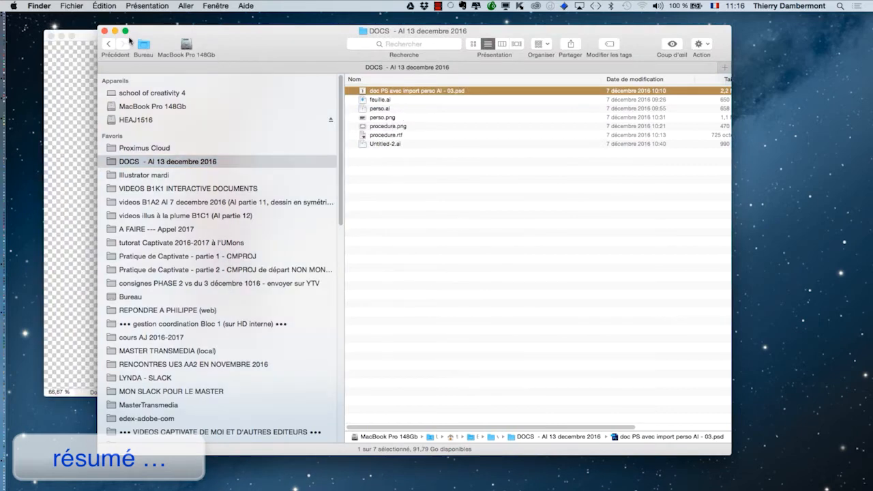
left_click(89, 39)
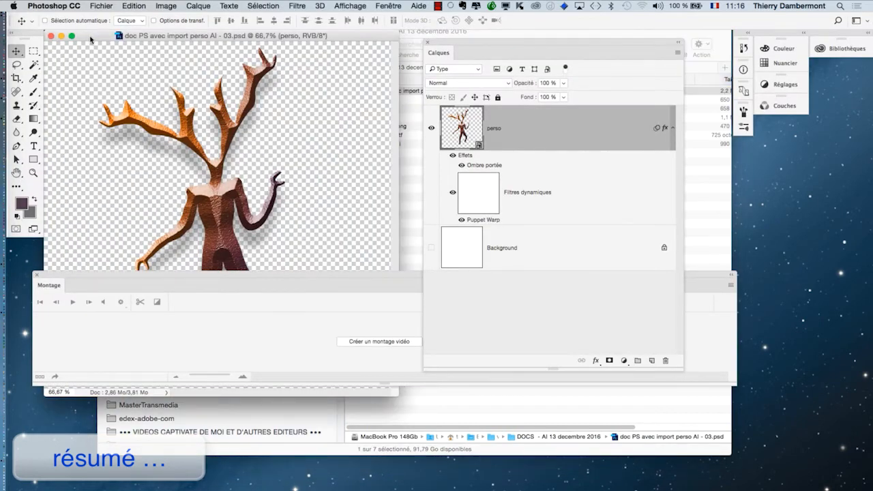
key("f")
left_click_drag(277, 167, 162, 142)
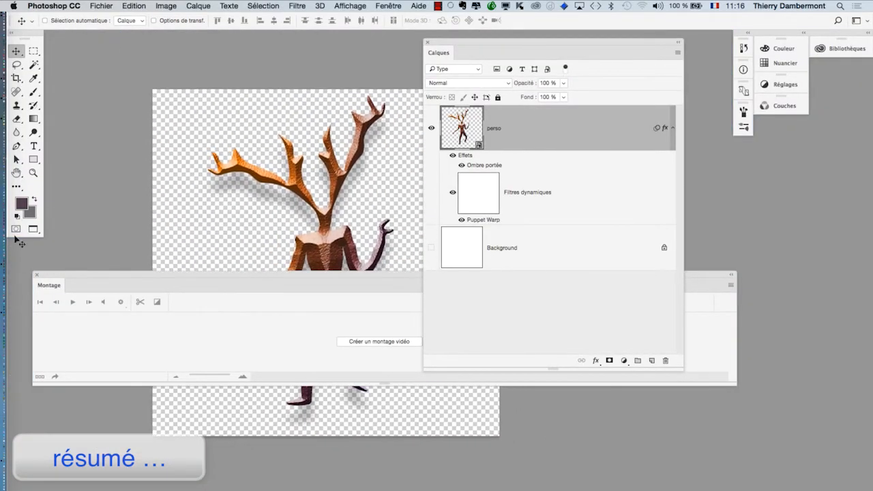
Clear the view of the character by closing the Montage and Tracés panels and shrinking and moving the Calques panel aside
left_click(36, 275)
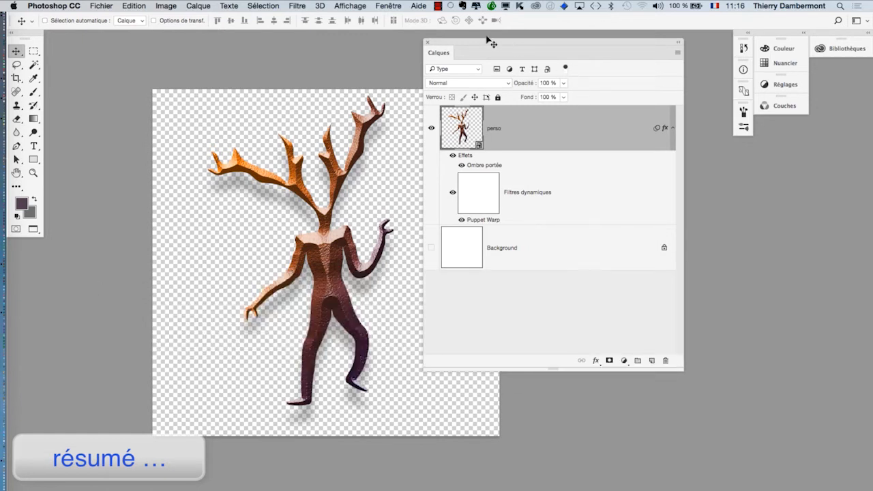
left_click_drag(679, 364, 623, 328)
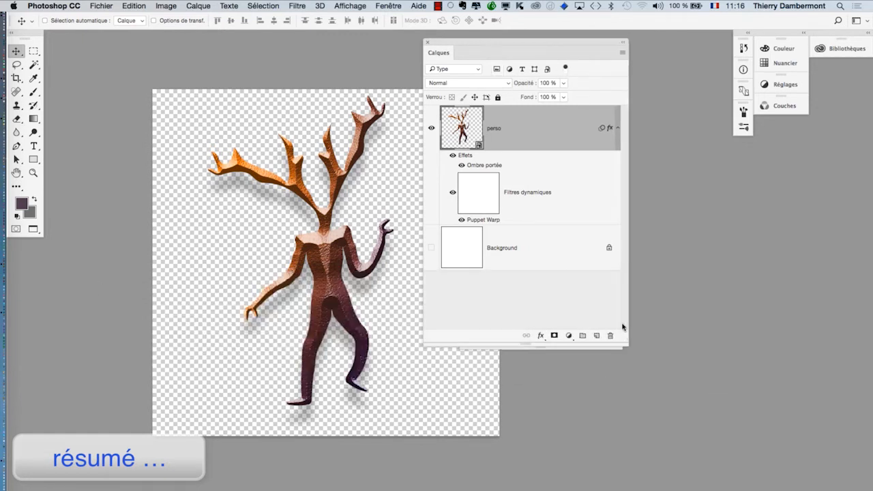
left_click_drag(497, 49, 623, 99)
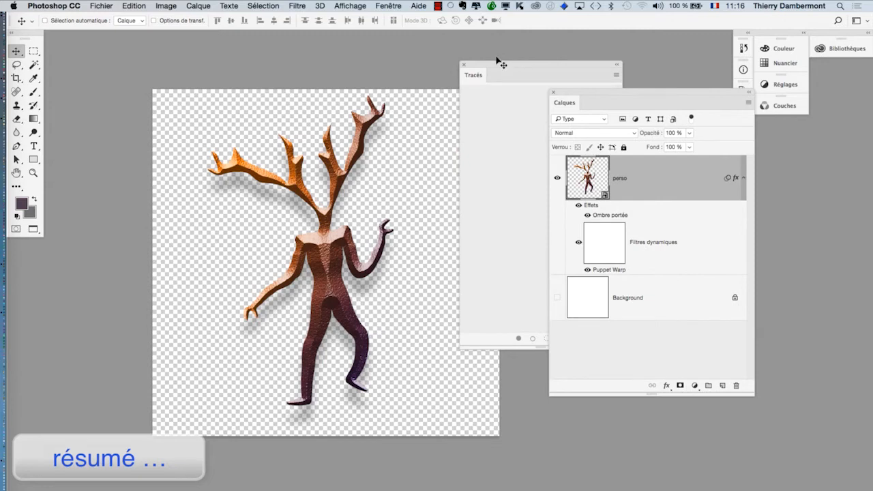
left_click(463, 66)
Make the white Background layer visible behind the character
left_click(295, 6)
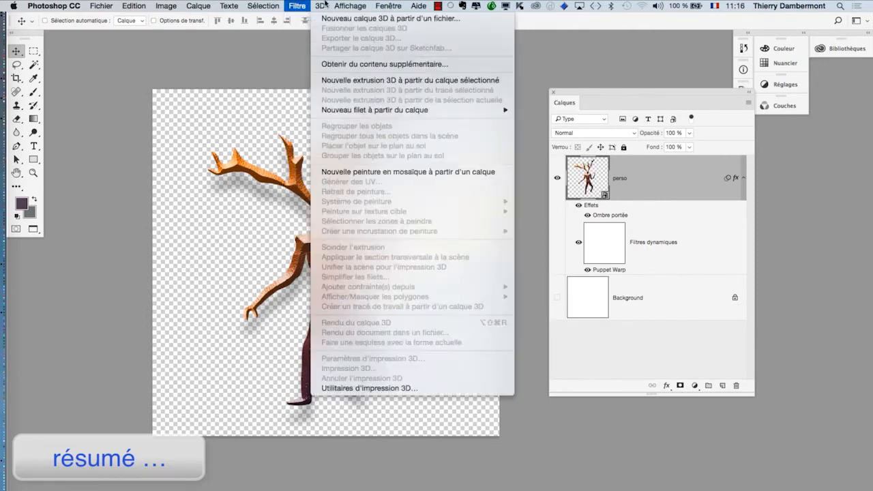
mouse_move(388, 6)
left_click(561, 298)
left_click(557, 298)
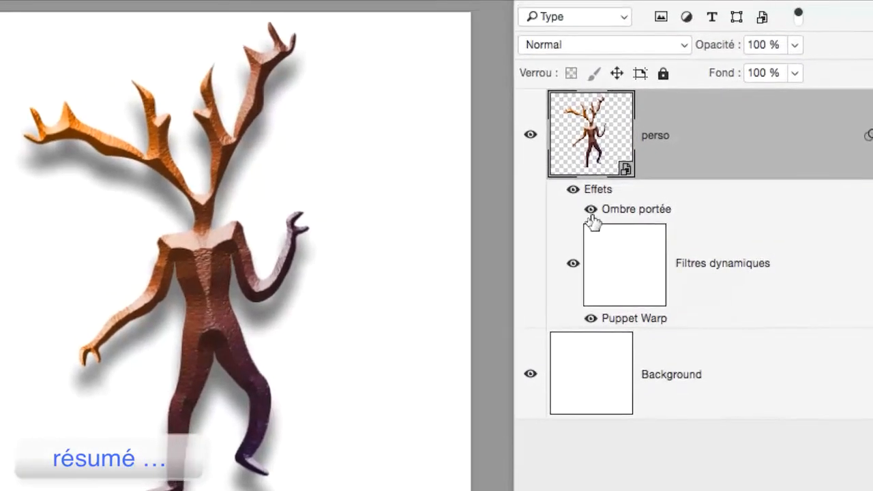
Compare the character with and without its Ombre portée effect and its Puppet Warp smart filter
left_click(591, 211)
left_click(590, 212)
left_click(591, 212)
left_click(591, 212)
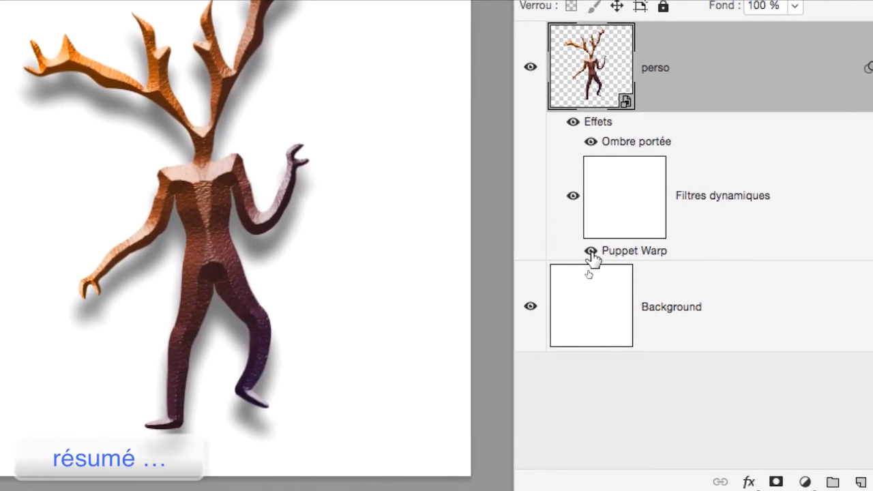
left_click(590, 251)
left_click(590, 251)
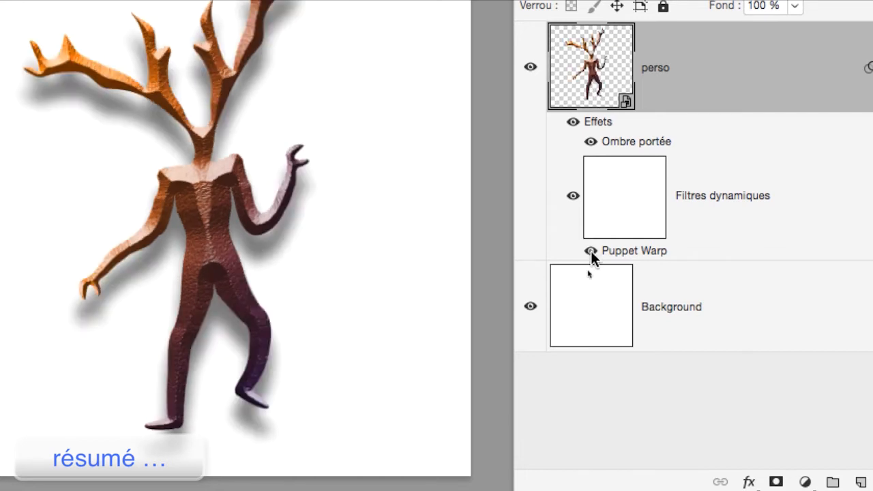
left_click(591, 251)
left_click(590, 251)
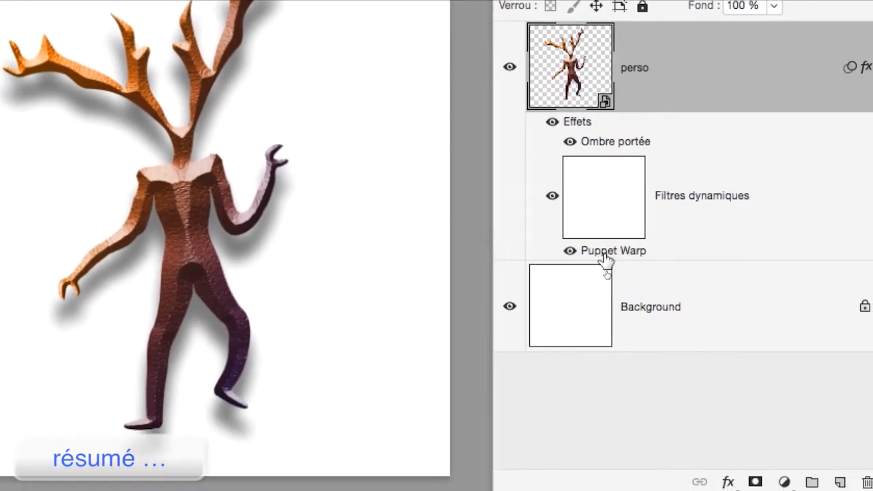
Reopen the perso layer's Puppet Warp filter and lower the raised hand on the figure's right-hand side
double_click(606, 253)
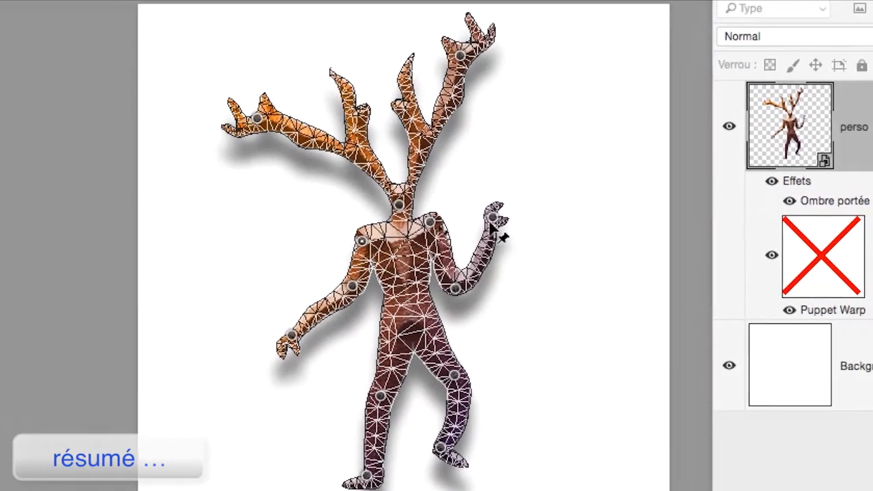
left_click_drag(492, 225, 532, 352)
left_click_drag(505, 268, 503, 271)
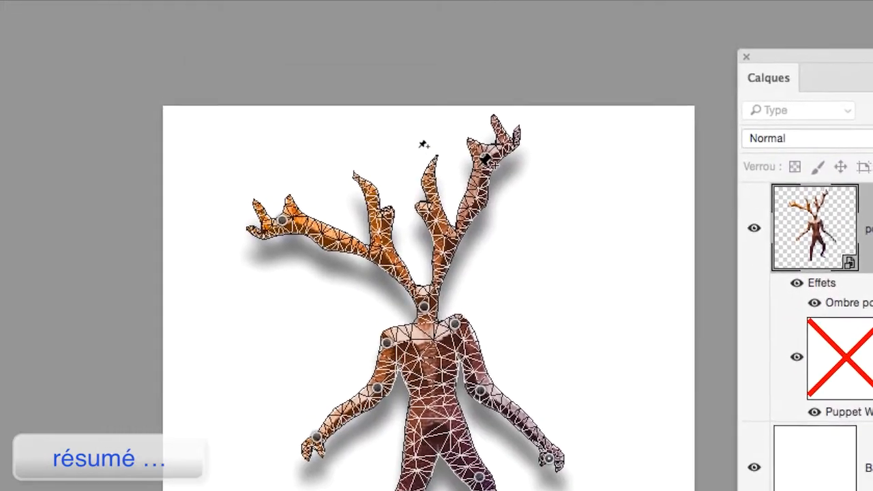
Repose the antlers by pulling the right one down and outward and swinging the left one upright
left_click_drag(499, 171, 592, 236)
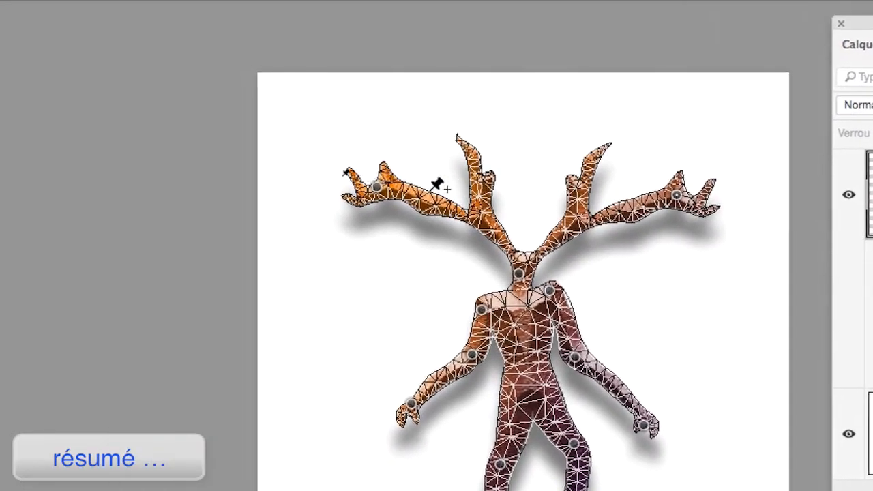
left_click_drag(412, 194, 562, 133)
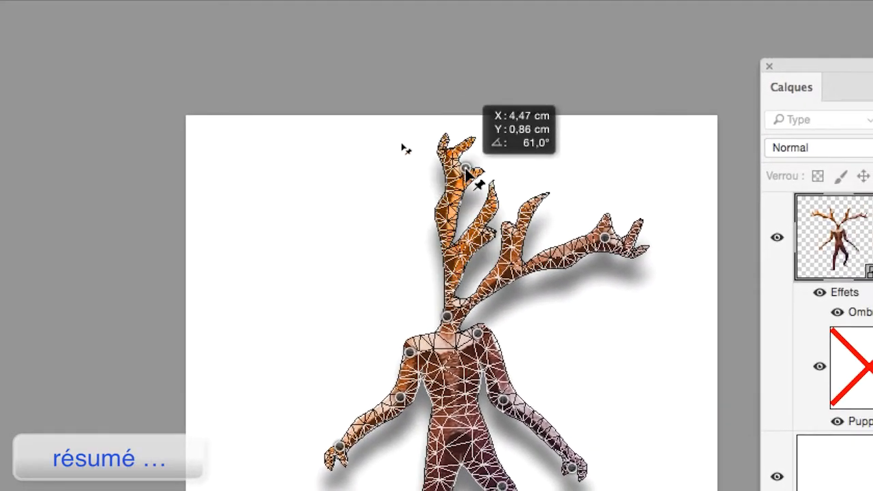
left_click_drag(463, 175, 464, 174)
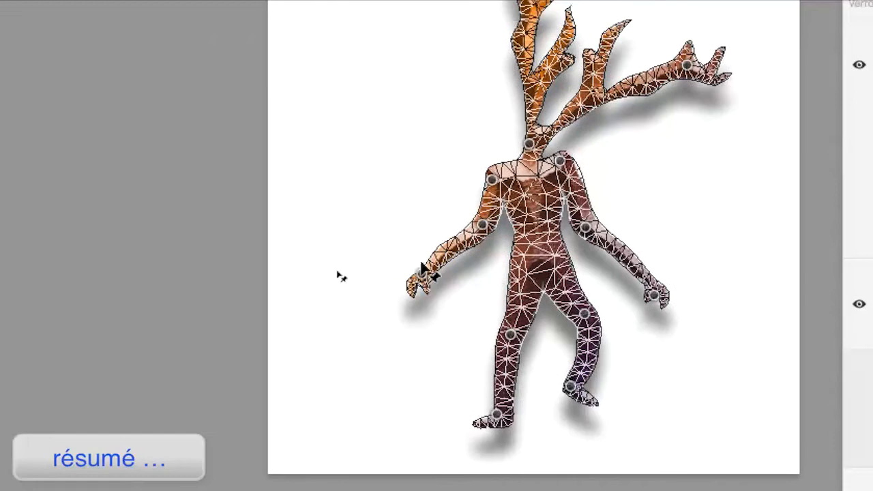
Bring the character's arms down closer to the body and apply the puppet warp
left_click_drag(421, 266, 475, 315)
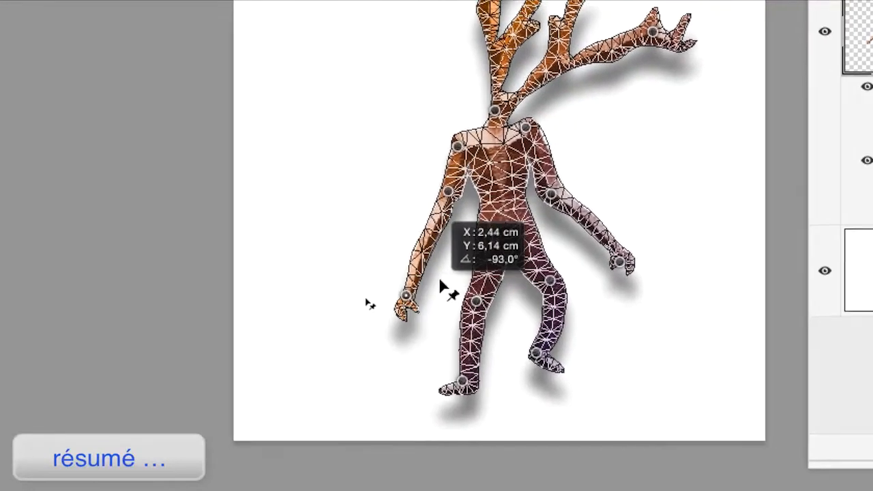
left_click_drag(444, 289, 433, 252)
left_click_drag(483, 266, 507, 267)
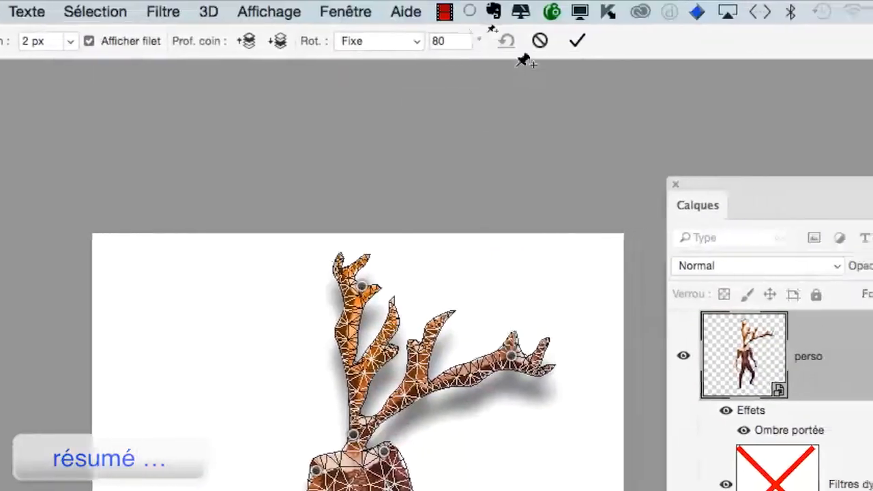
left_click(535, 42)
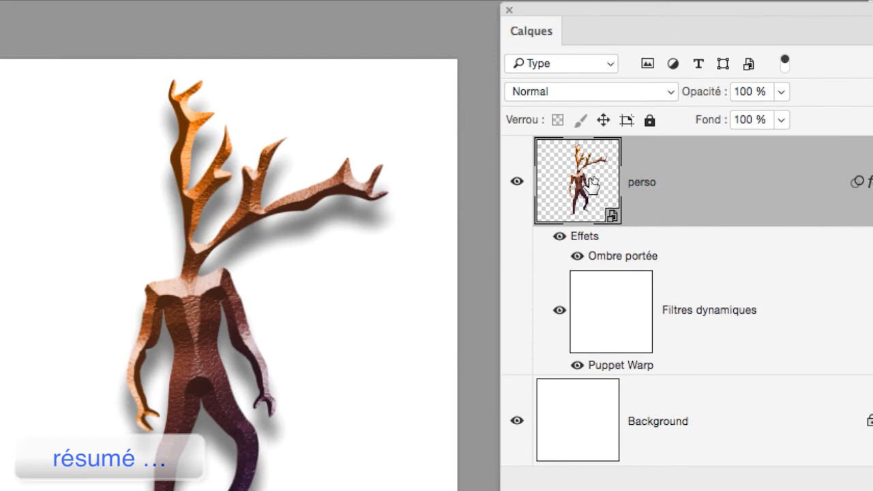
Open the perso smart object's contents and compare them with the warped character in the main document
double_click(592, 183)
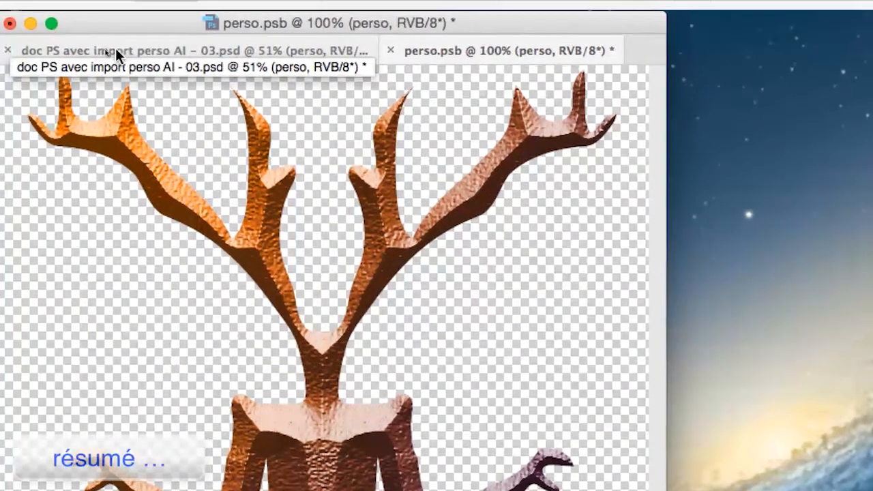
left_click(69, 52)
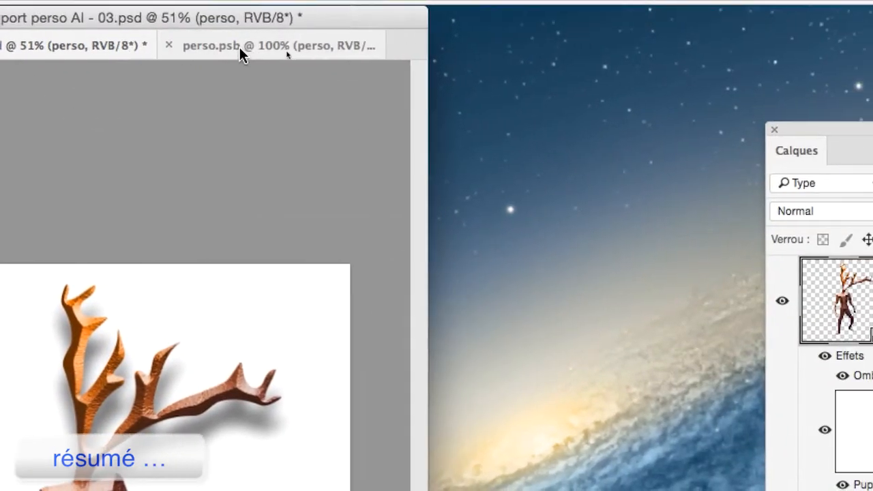
left_click(239, 53)
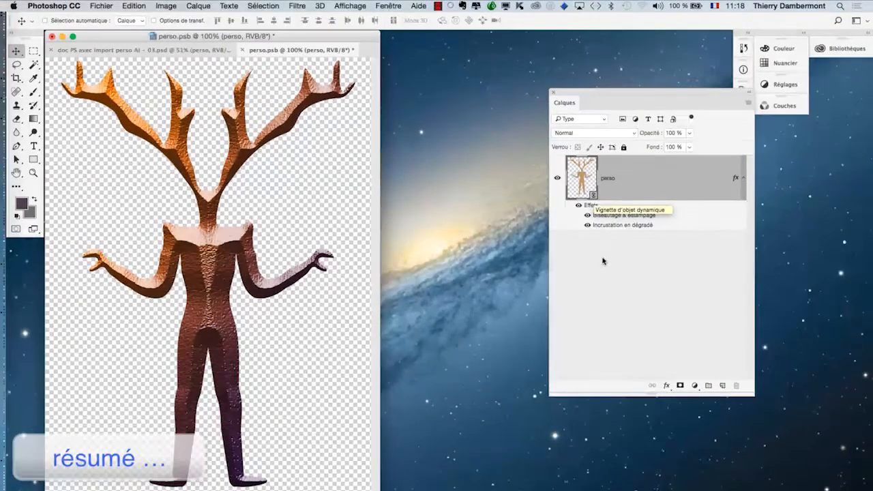
Compare the character with and without its Biseautage & estampage and Incrustation en dégradé effects
left_click(587, 216)
left_click(587, 216)
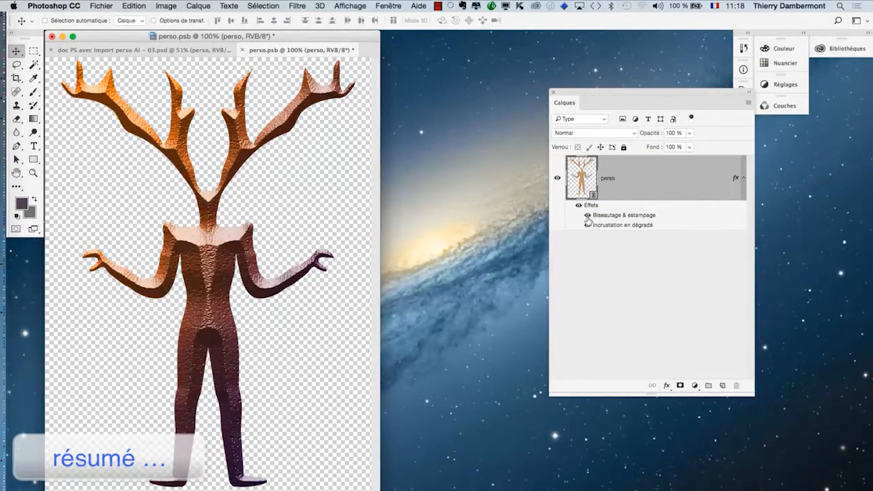
left_click(587, 225)
left_click(587, 225)
left_click(587, 225)
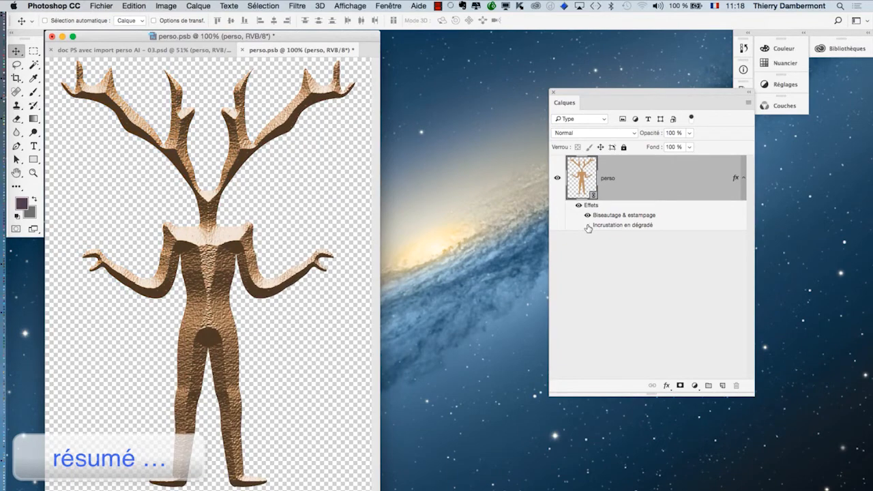
left_click(586, 225)
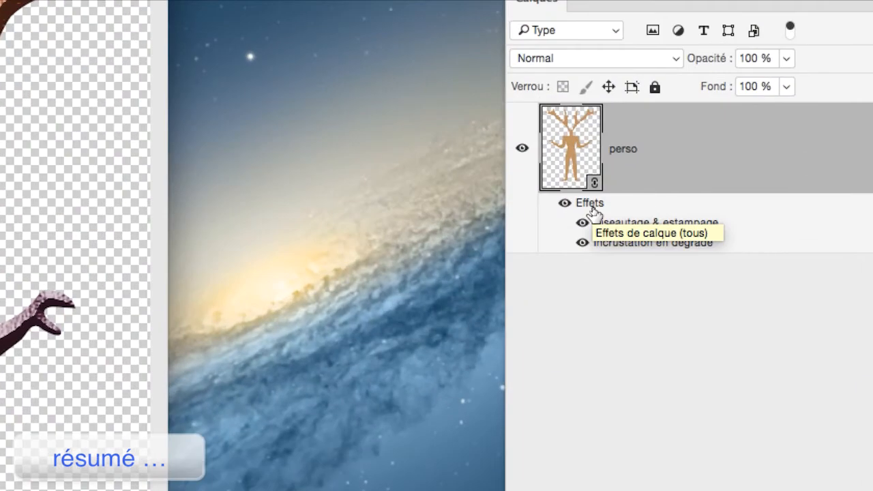
Edit the perso layer's gradient overlay and try the yellow, violet, orange and blue preset
double_click(593, 210)
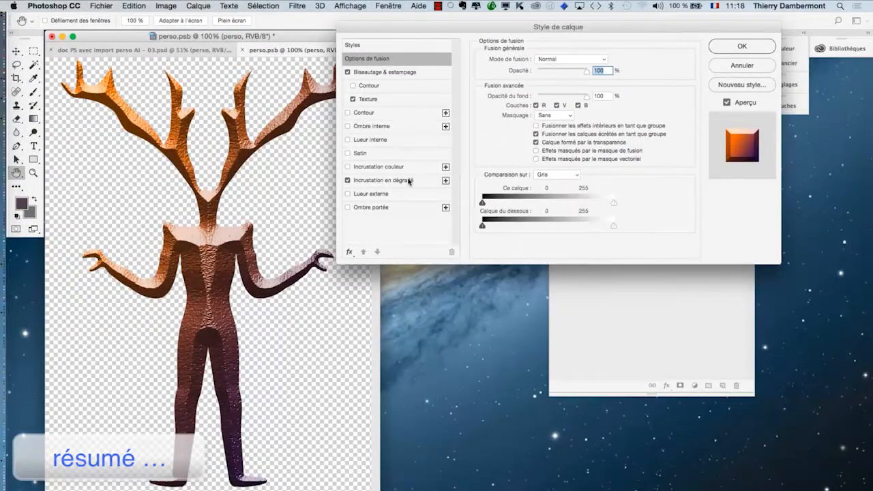
left_click(409, 181)
left_click(583, 83)
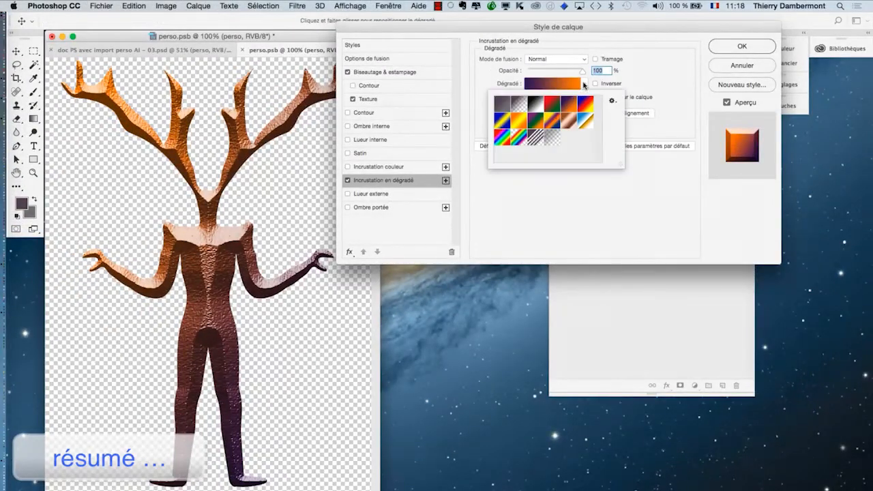
left_click(520, 122)
left_click(585, 107)
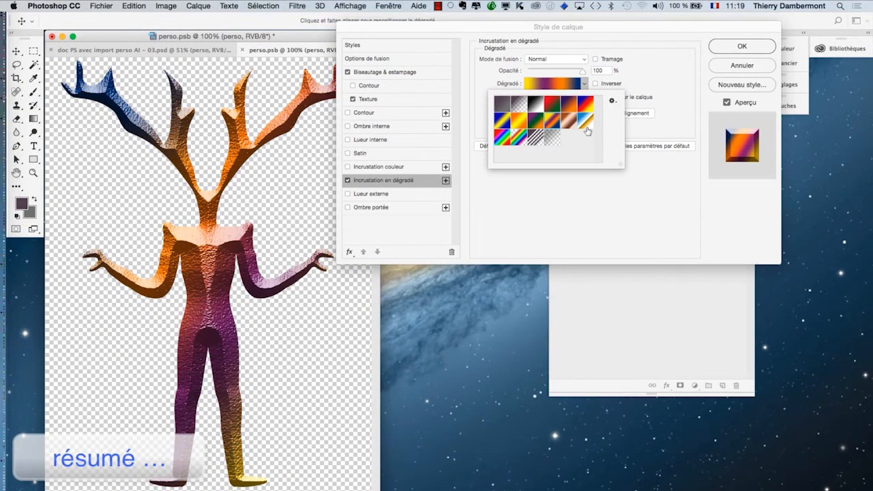
Append the Métaux set to the available gradients and try its silver gradient on the character
left_click(613, 102)
left_click(613, 102)
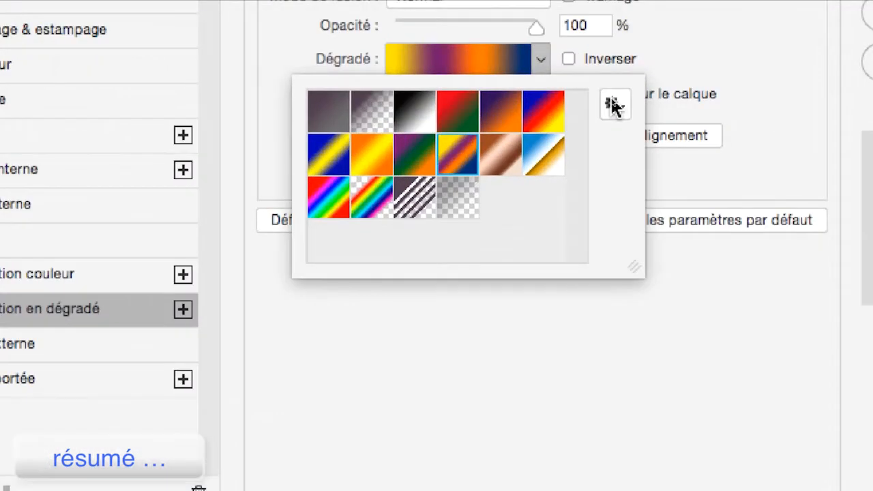
left_click(613, 103)
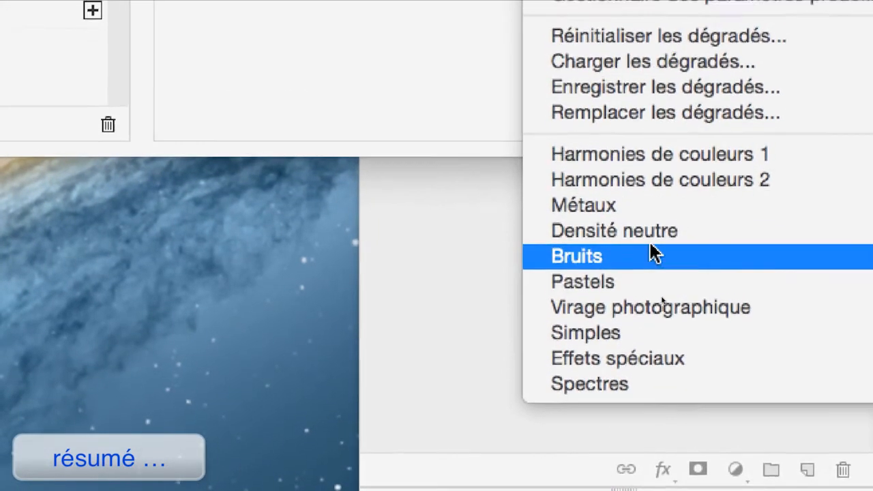
left_click(650, 200)
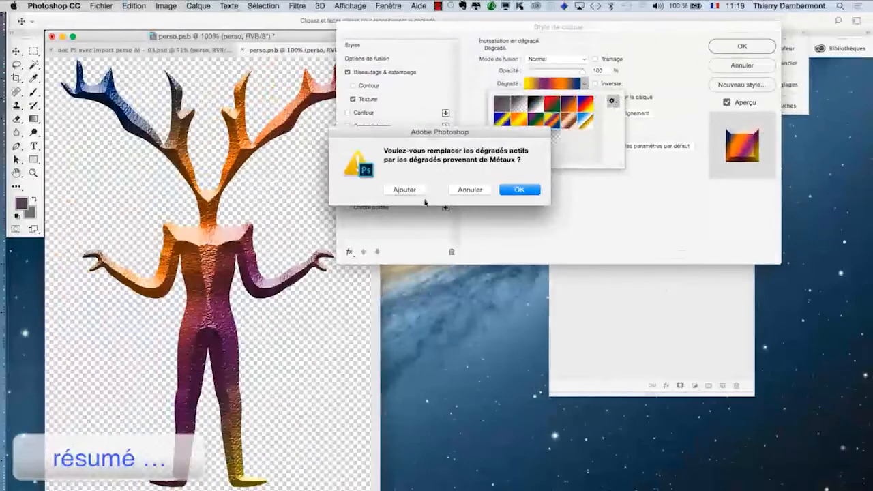
left_click(416, 192)
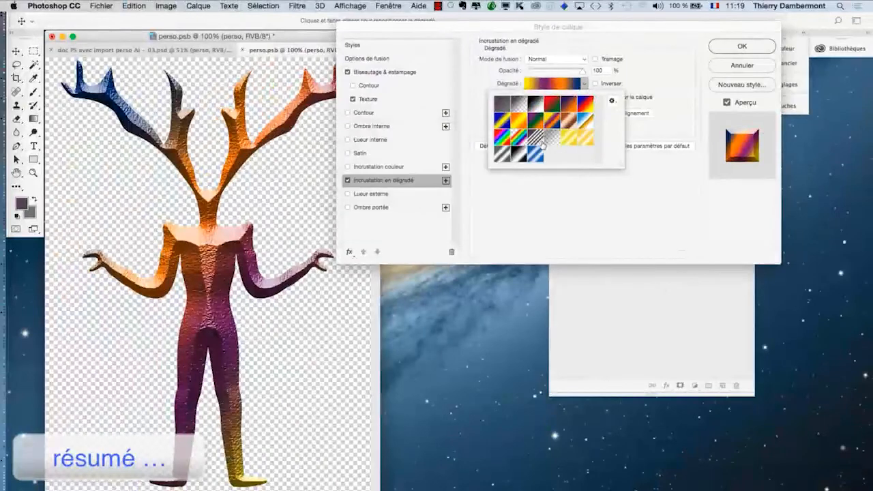
left_click_drag(620, 166, 638, 248)
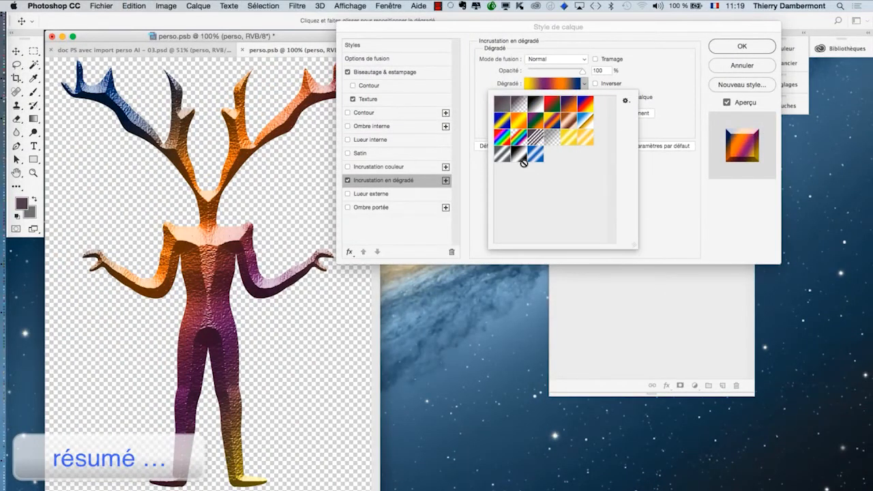
left_click(520, 158)
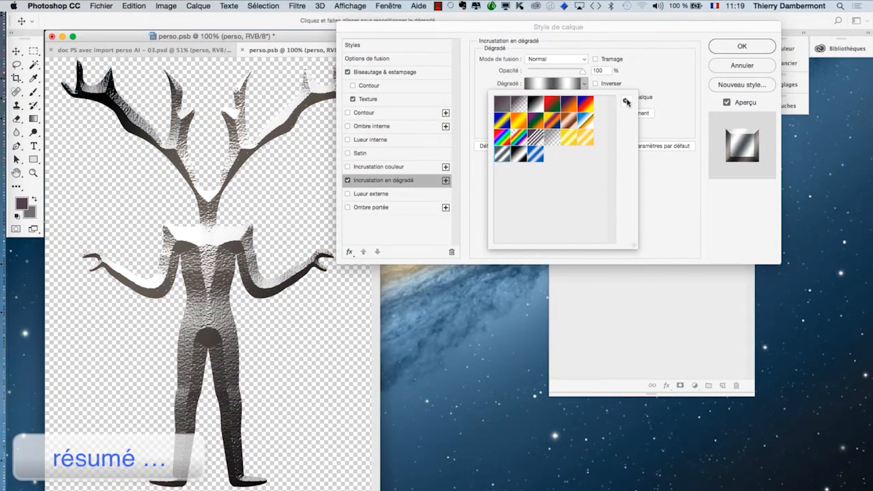
Append the Harmonies de couleurs 2 gradients and apply the multicoloured teal, yellow and green one to the overlay
left_click(626, 103)
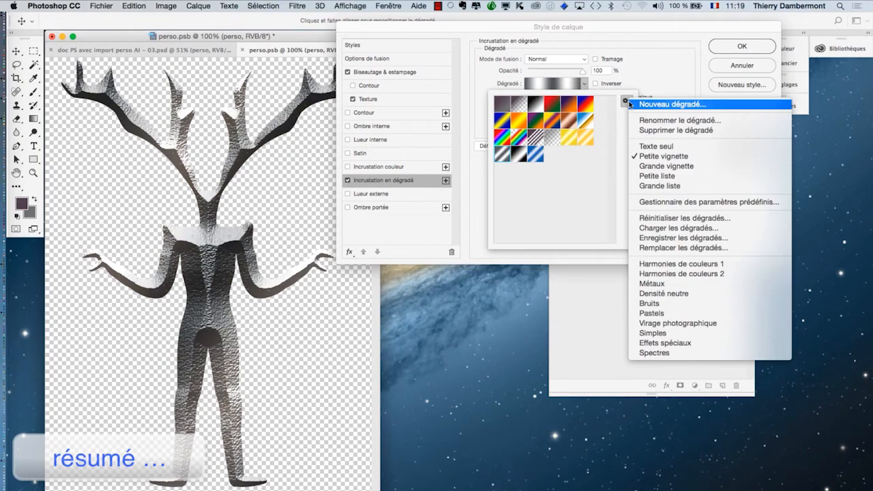
left_click(685, 273)
left_click(422, 193)
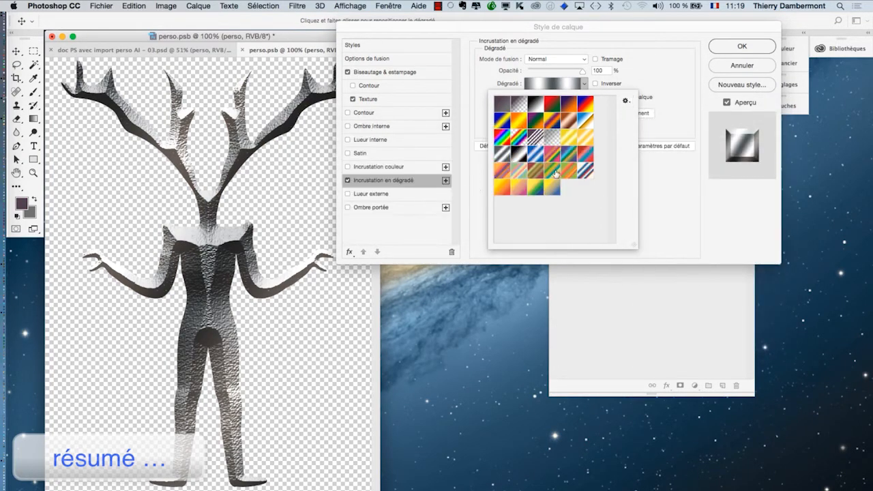
left_click(550, 187)
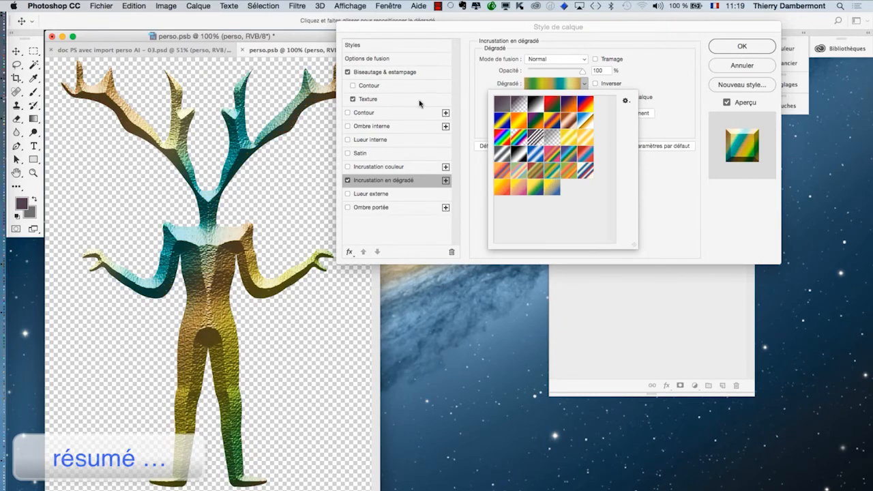
Change the bevel's texture pattern to the grey leaves motif
left_click(374, 98)
left_click(392, 100)
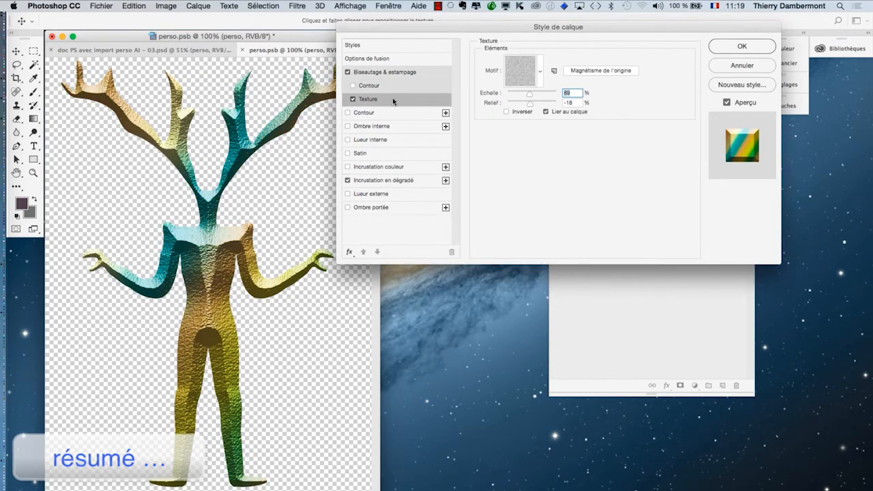
left_click(541, 72)
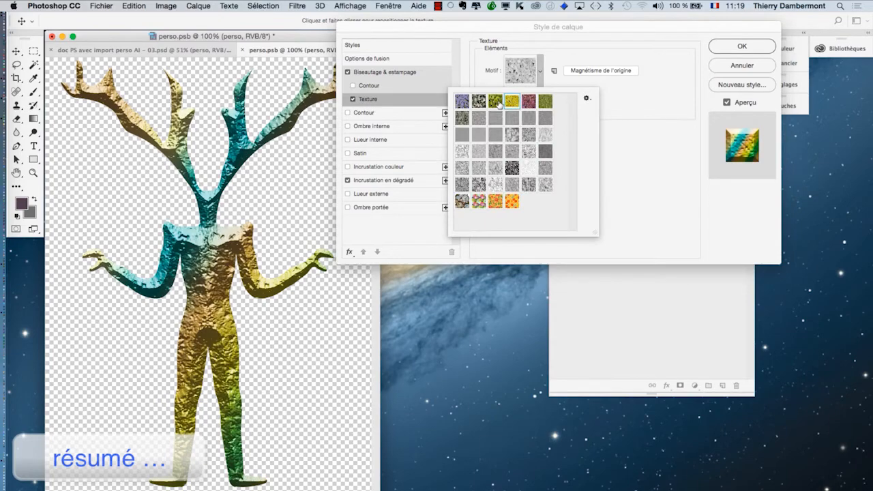
left_click(495, 103)
left_click(477, 101)
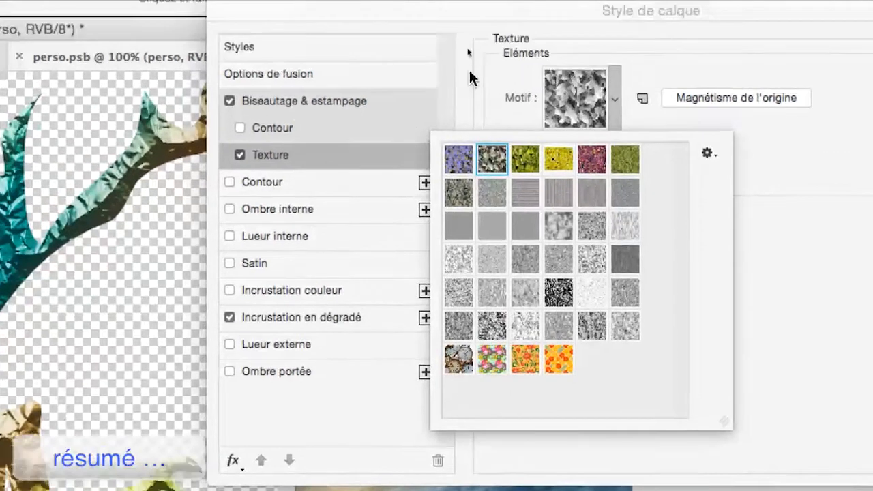
left_click(464, 49)
left_click_drag(465, 49, 457, 77)
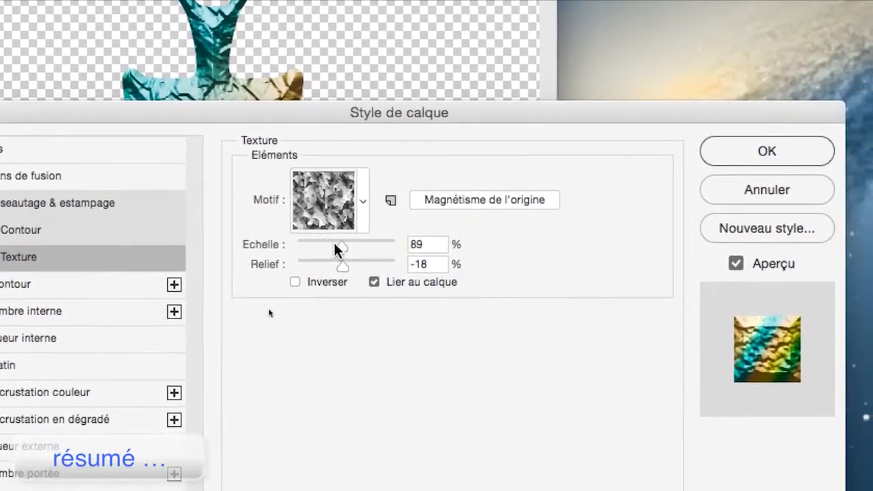
Soften the bevel texture by setting its Relief to +2 %
mouse_move(338, 261)
left_mouse_down()
mouse_move(320, 259)
mouse_move(351, 254)
left_mouse_up()
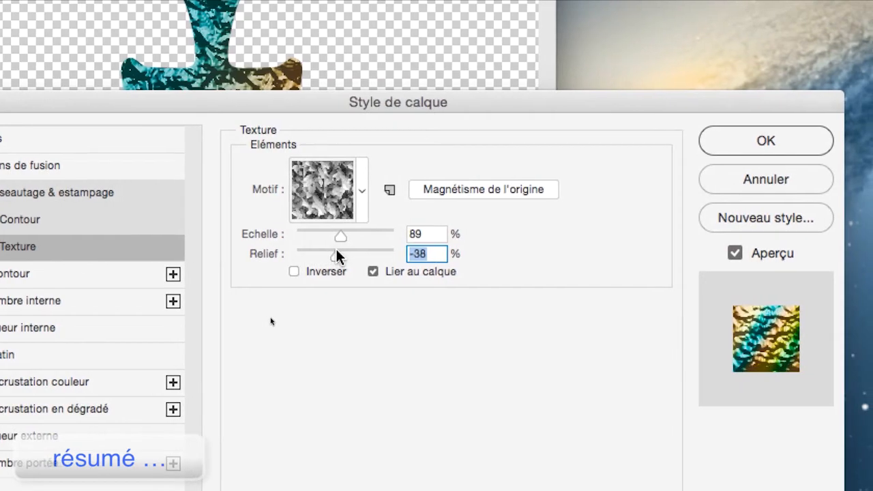
left_click_drag(274, 199, 432, 136)
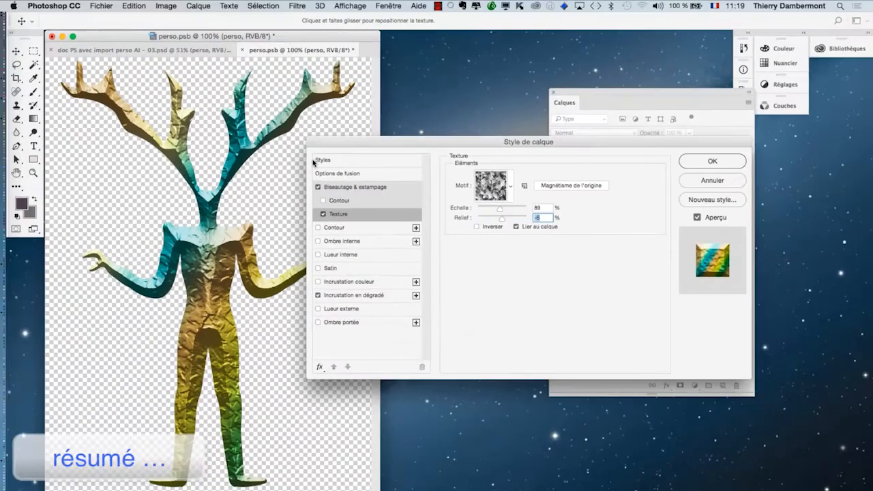
left_click_drag(503, 221, 502, 223)
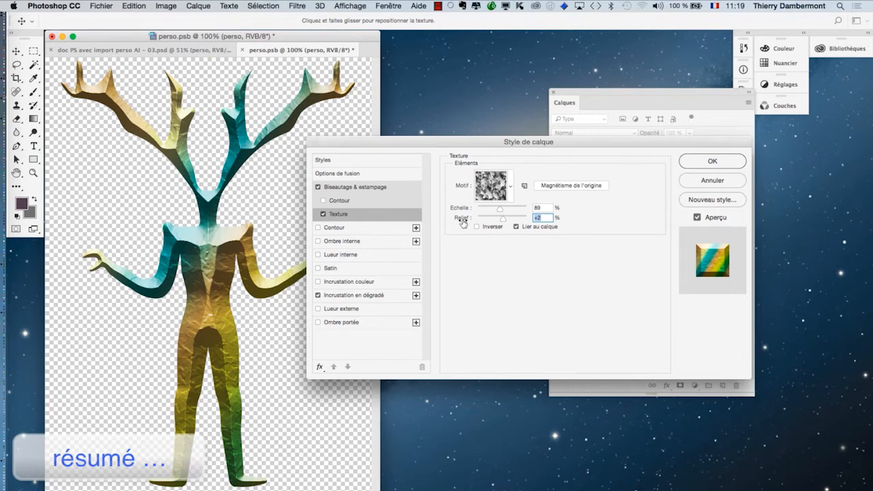
Add a 7 px outer Contour around the character and colour it salmon pink, d87171
left_click(344, 229)
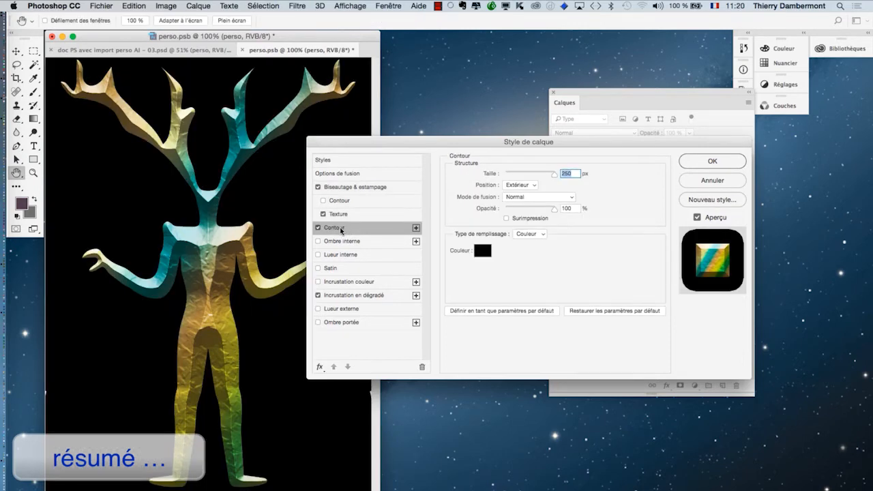
left_click_drag(515, 175, 508, 175)
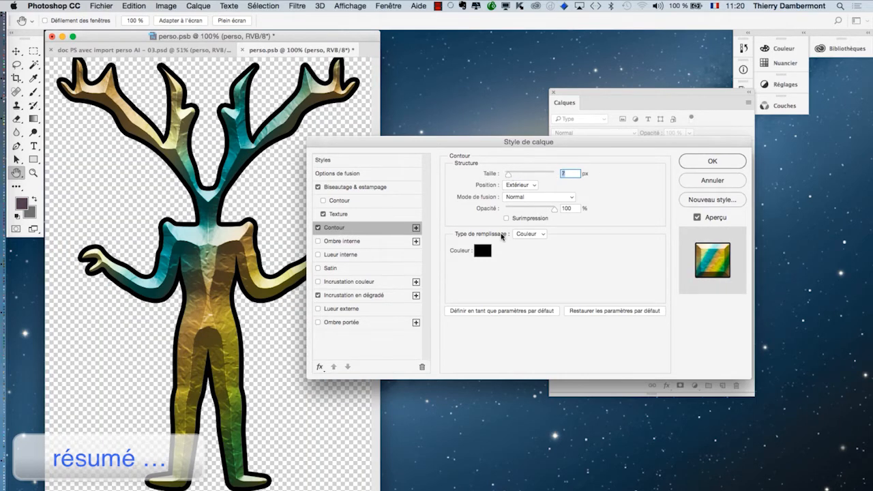
left_click(482, 251)
left_click(564, 280)
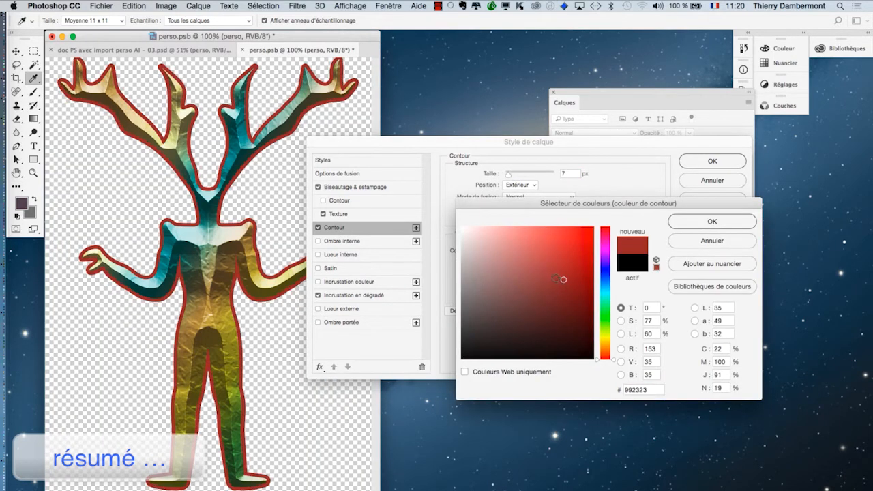
left_click(525, 246)
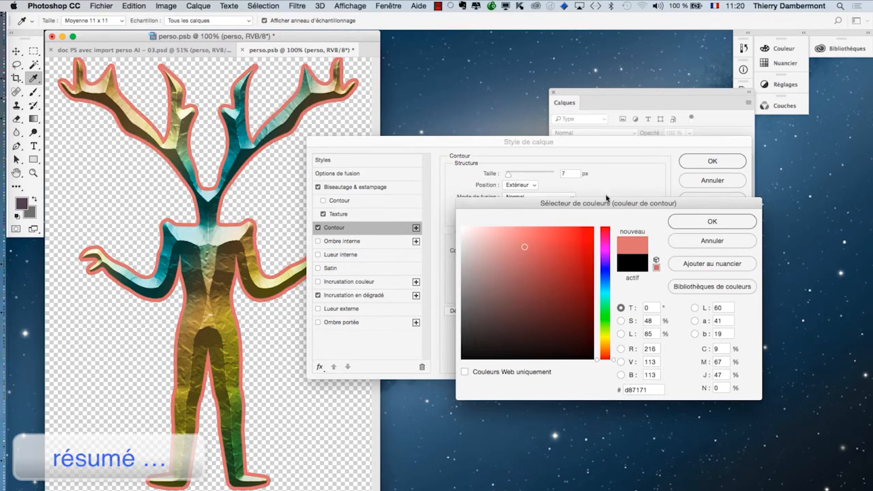
left_click(694, 221)
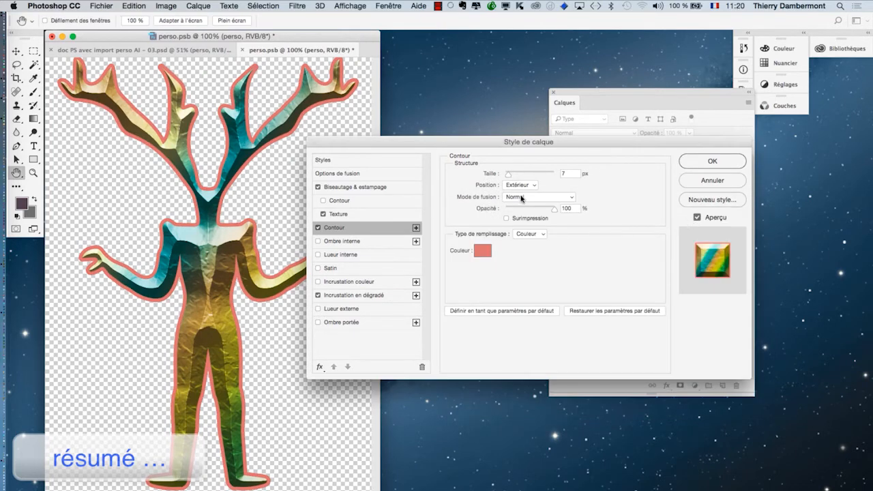
Set the Contour's blending mode to Produit, recolour it neutral grey and apply the layer style
left_click(520, 197)
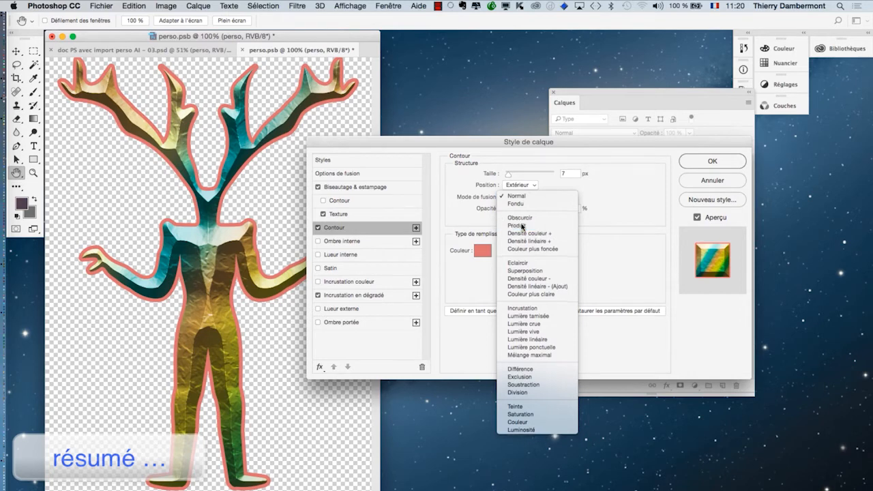
left_click(521, 226)
left_click(482, 251)
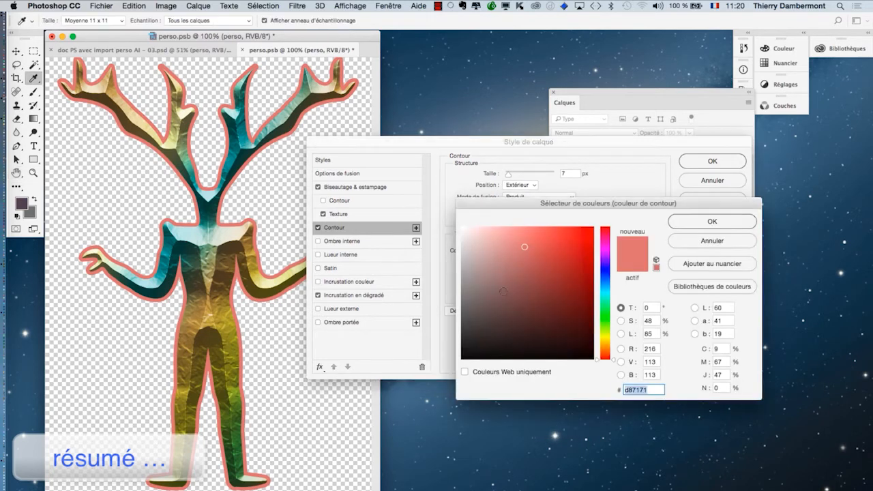
left_click(462, 290)
left_click(712, 221)
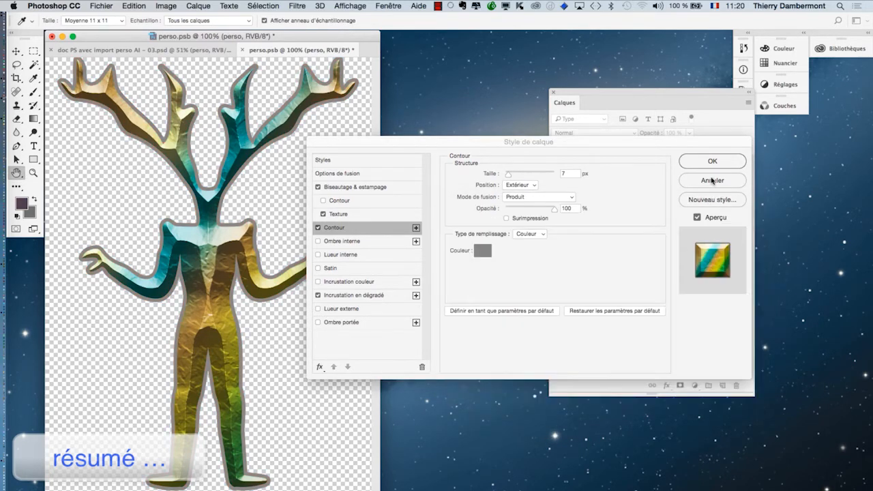
left_click(712, 161)
Detach perso.psb into its own window beside the main document and move the layer list clear of it
left_click_drag(286, 48, 438, 78)
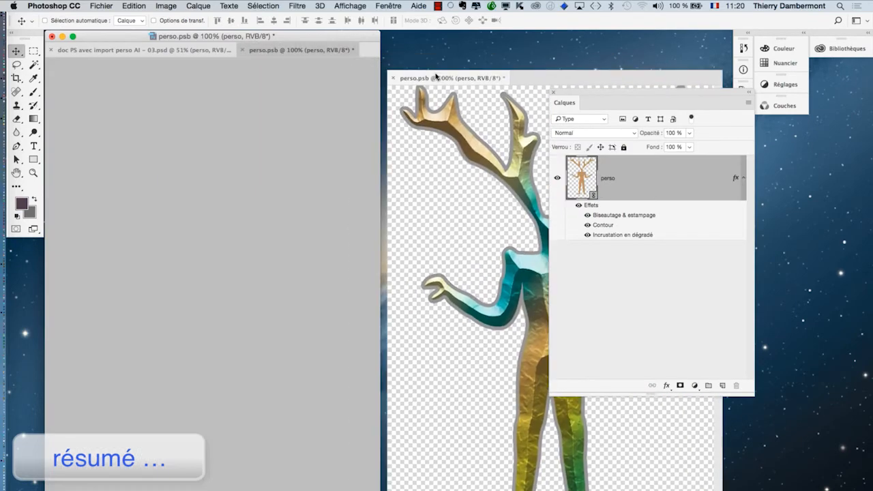
left_click_drag(565, 95, 751, 220)
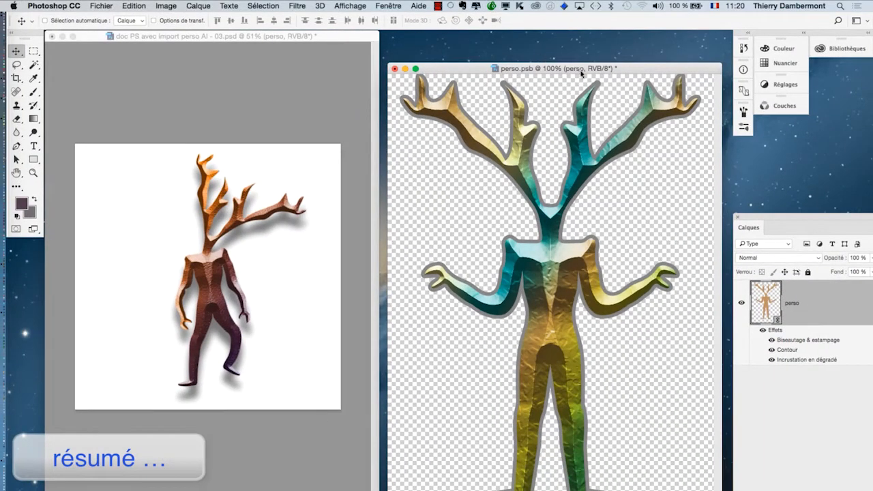
Save the restyled perso.psb so the posed character in the main document updates, and inspect the result up close
left_click_drag(582, 71, 583, 47)
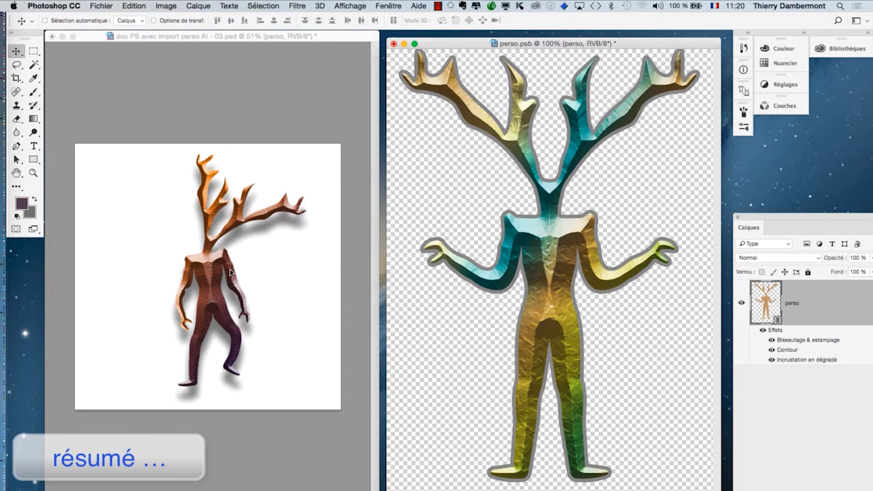
left_click(101, 6)
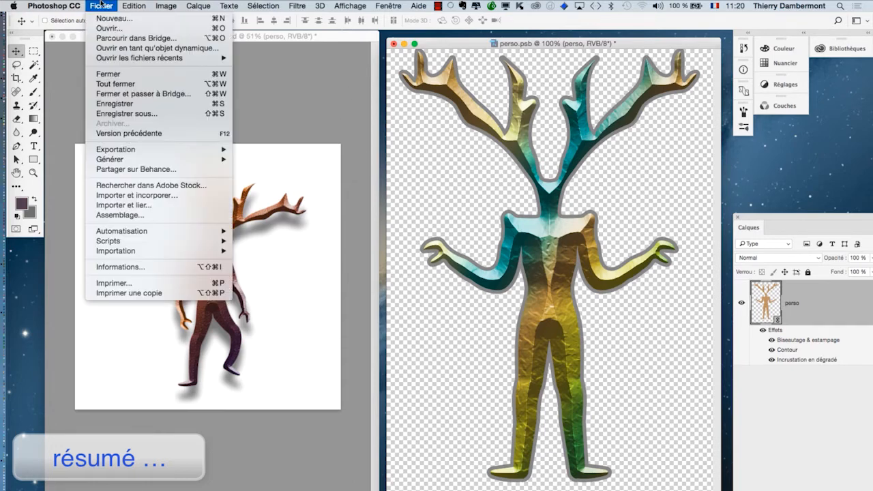
left_click(151, 103)
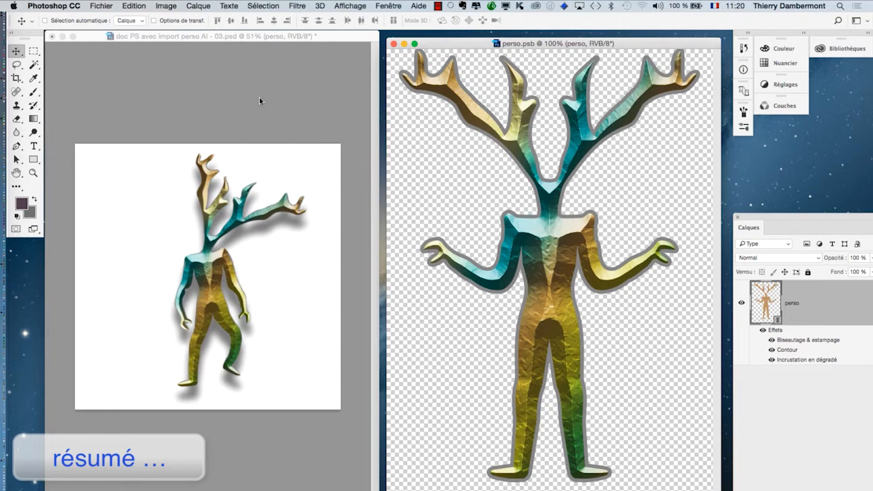
scroll(226, 250, "up", 2)
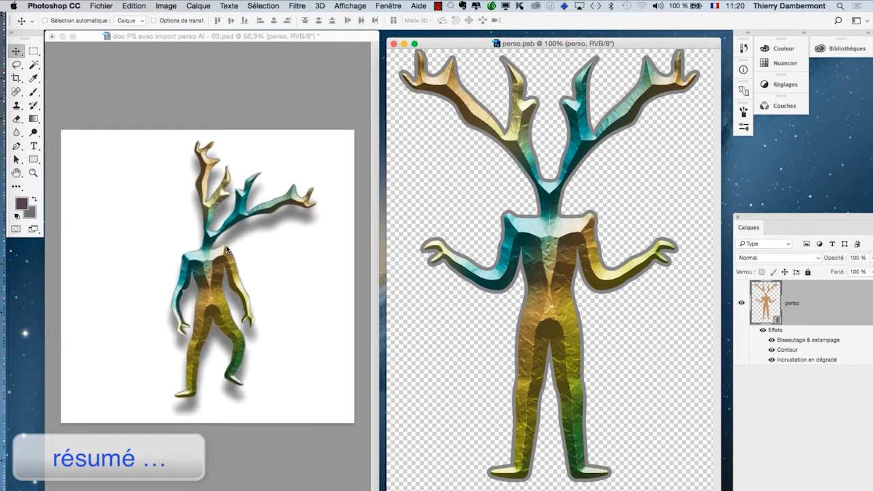
scroll(226, 250, "up", 3)
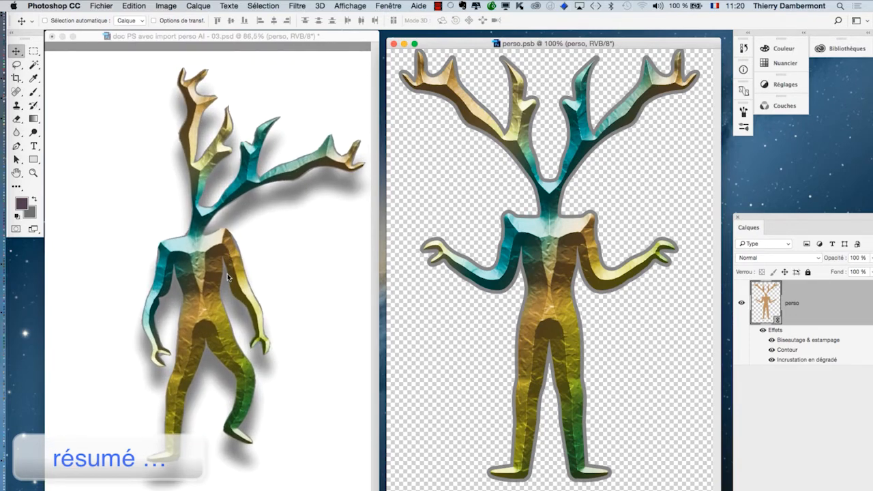
scroll(227, 273, "up", 2)
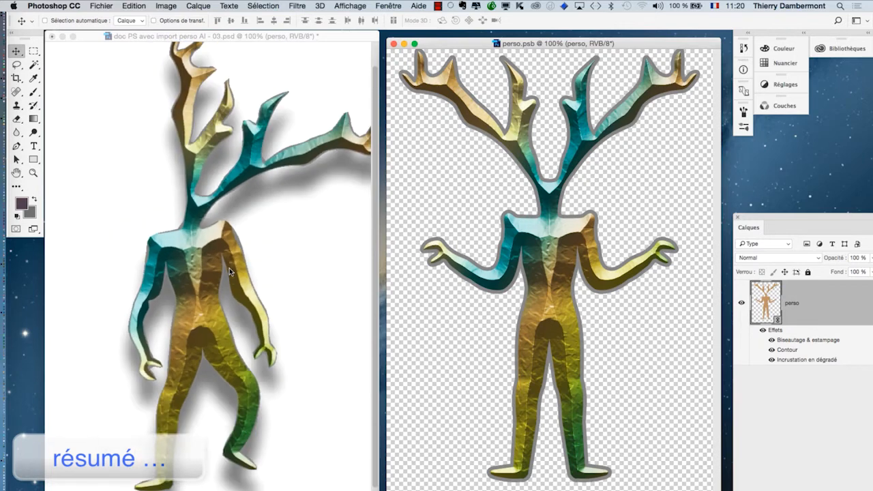
scroll(229, 268, "down", 2)
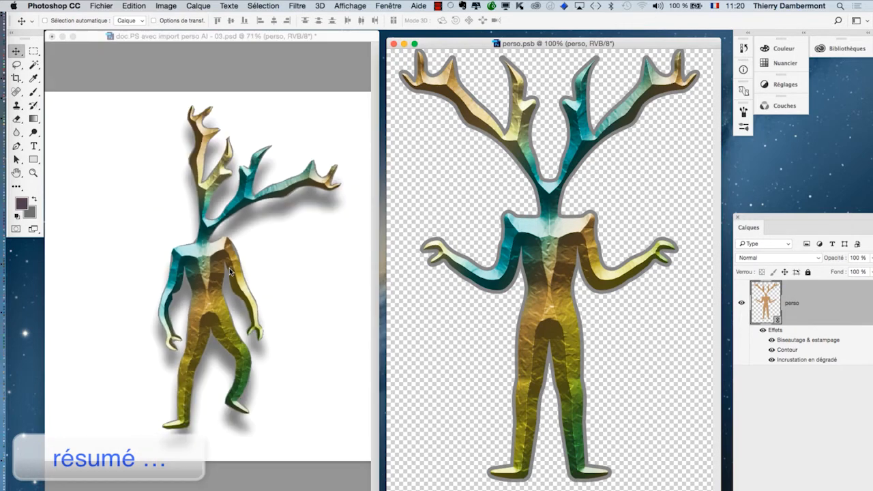
Save the smart object's contents as perso.psd in Photoshop format in the DOCS - AI 13 decembre 2016 folder
left_click(105, 4)
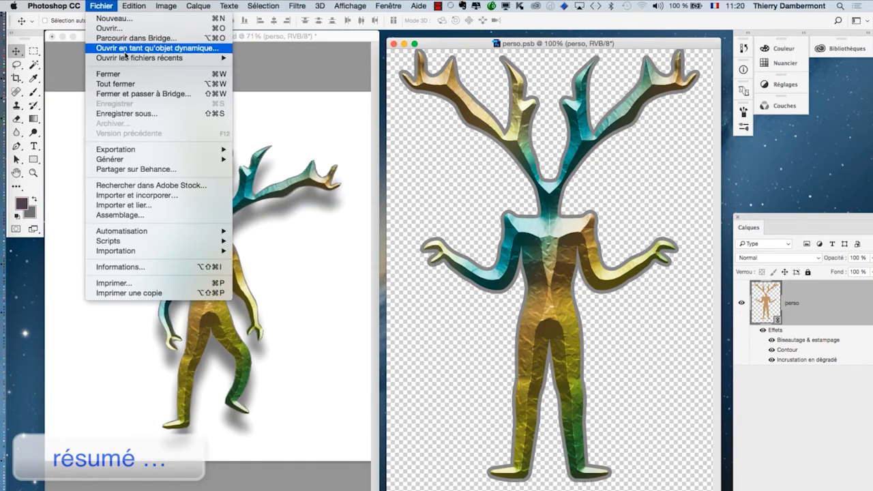
left_click(138, 115)
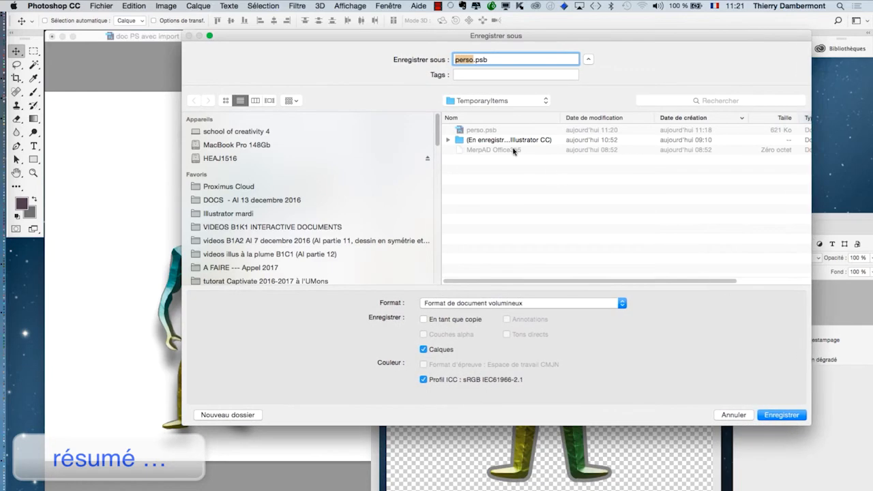
left_click(482, 304)
left_click(481, 293)
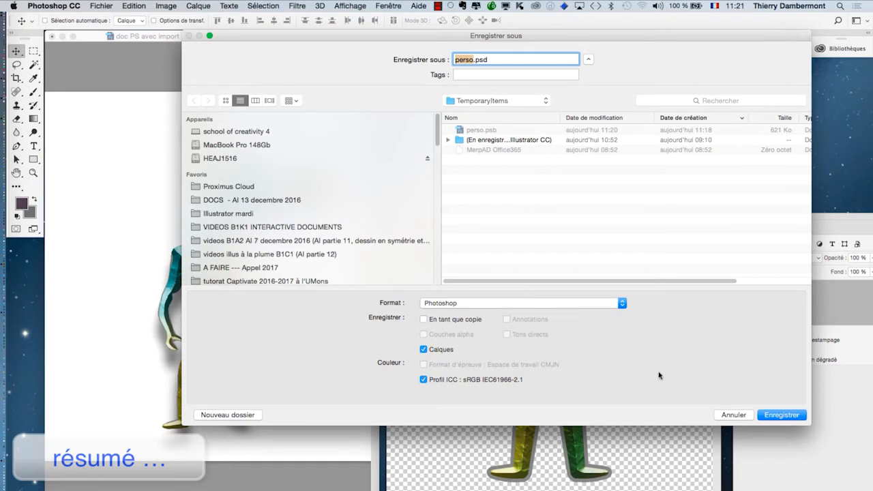
left_click(256, 216)
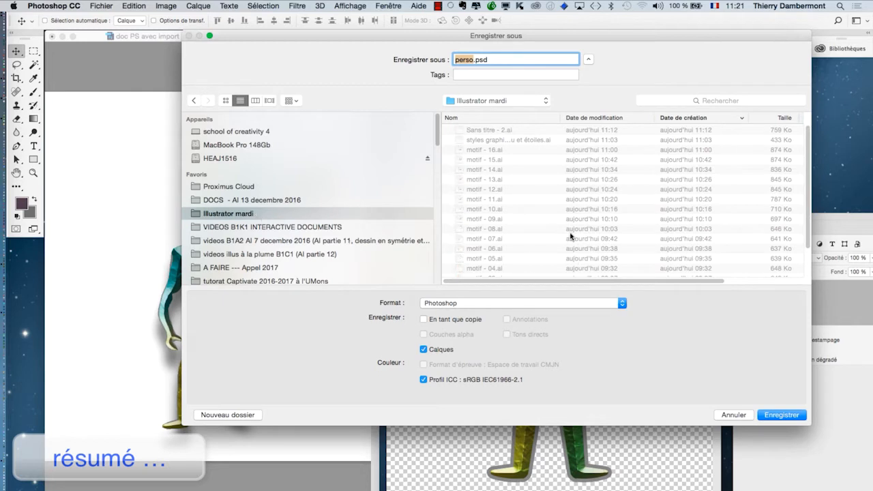
scroll(571, 238, "down", 3)
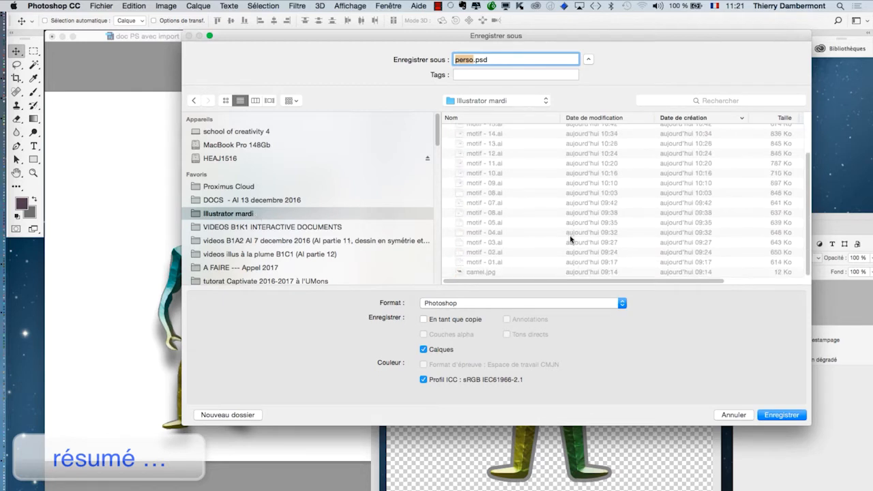
left_click(261, 200)
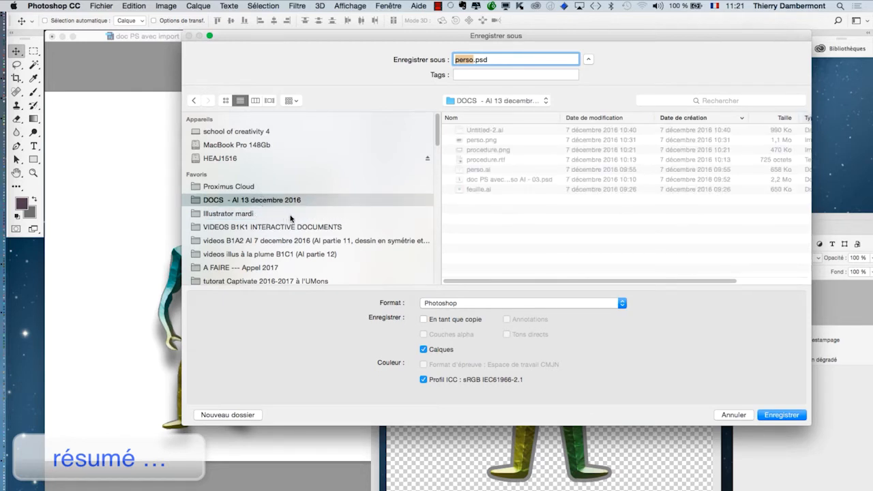
left_click(781, 415)
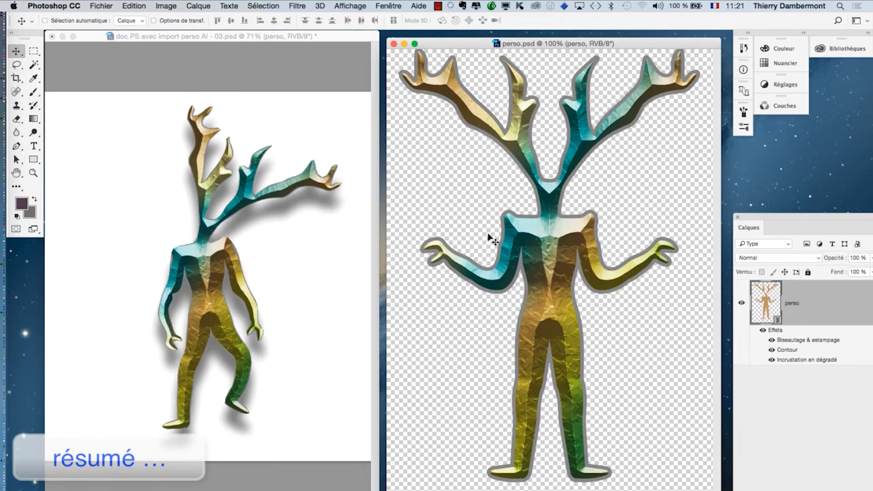
Move the layer list beside the character, switch to Finder and open procedure.rtf from the DOCS - AI 13 decembre 2016 folder
left_click_drag(767, 220, 632, 170)
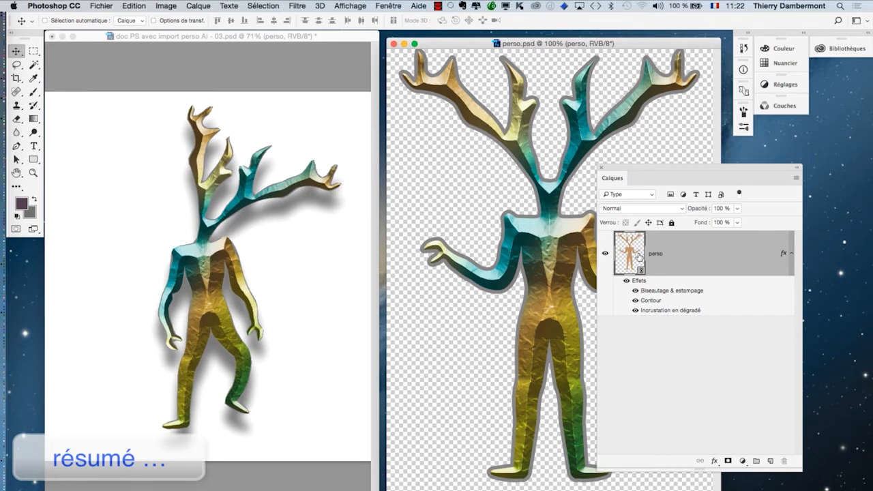
key("super+Tab")
key("super+Tab")
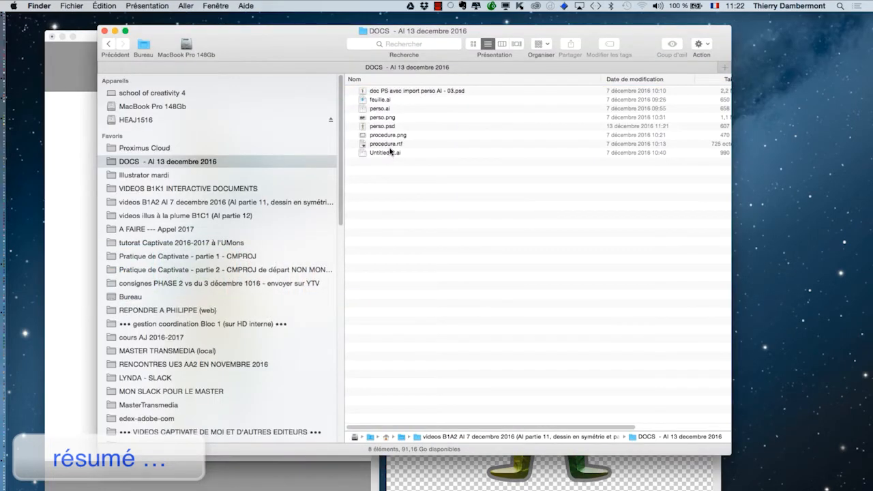
left_click(394, 145)
double_click(393, 144)
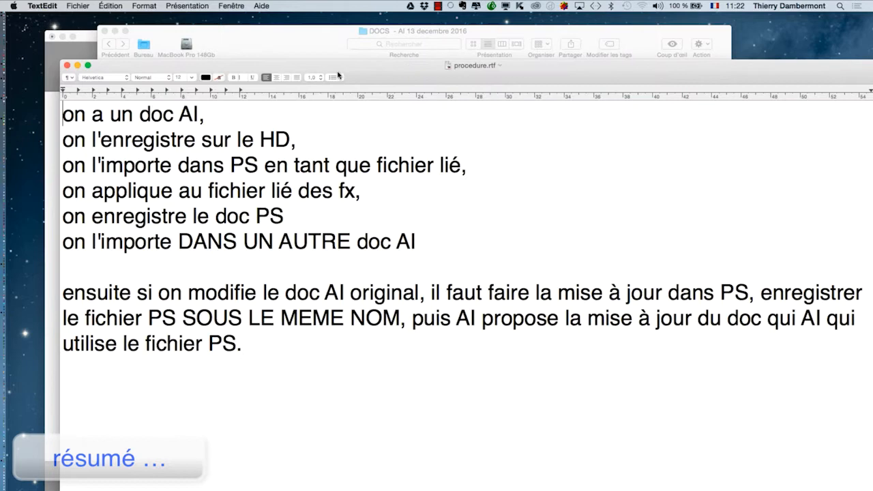
left_click_drag(353, 92, 307, 25)
left_click_drag(173, 78, 259, 105)
Highlight in turn the procedure lines on importing the linked file, applying effects, saving in PS and importing into another AI document
left_click_drag(38, 128, 436, 130)
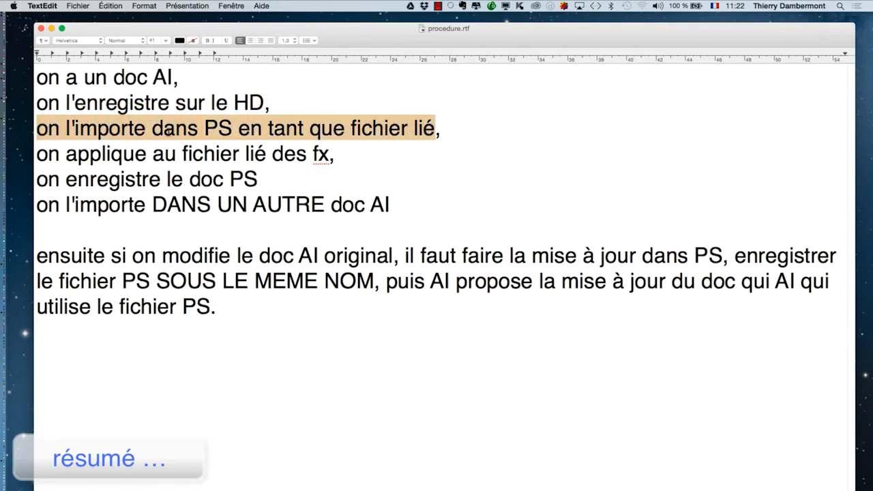
left_click(45, 154)
left_click_drag(42, 154, 328, 156)
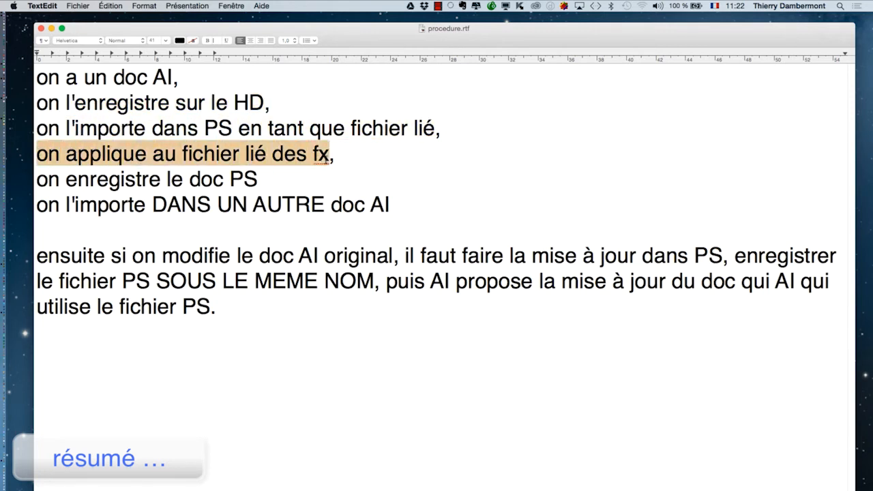
left_click_drag(39, 180, 257, 179)
left_click_drag(36, 203, 389, 205)
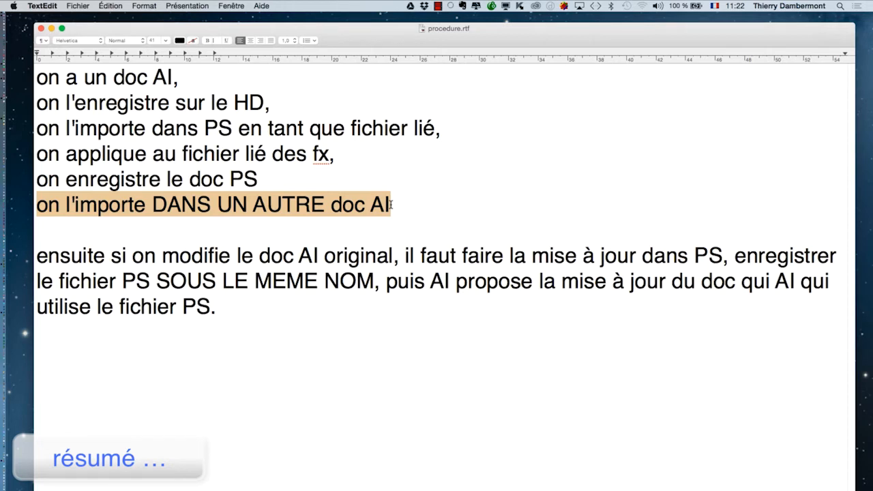
Compare the procedure notes with the perso smart object layer in Photoshop, ending back in TextEdit
key("super+Tab")
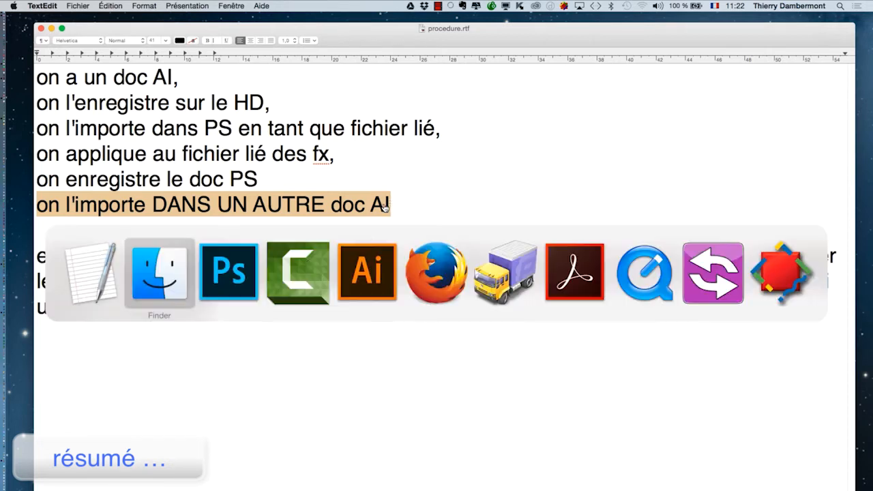
key("super+Tab")
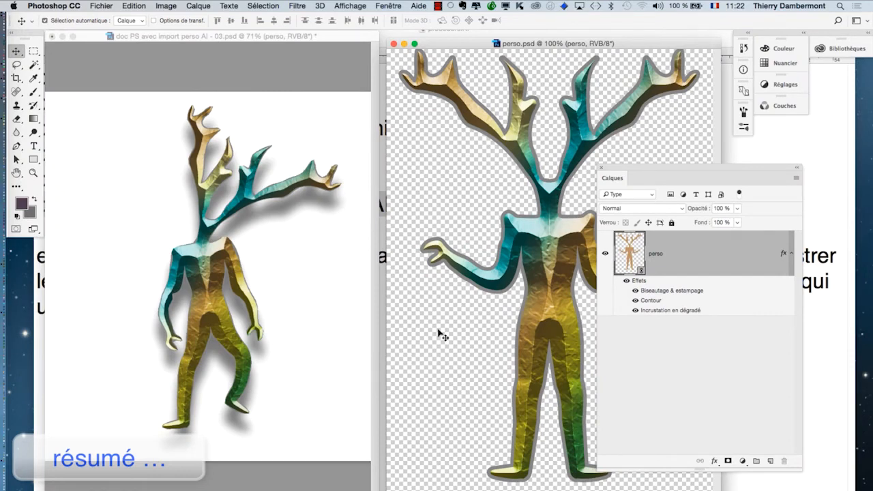
key("super+Tab")
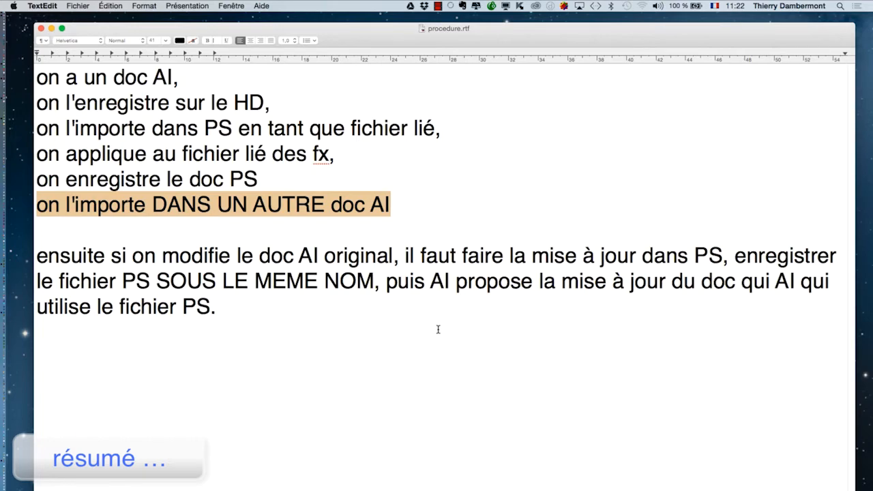
key("super+Tab")
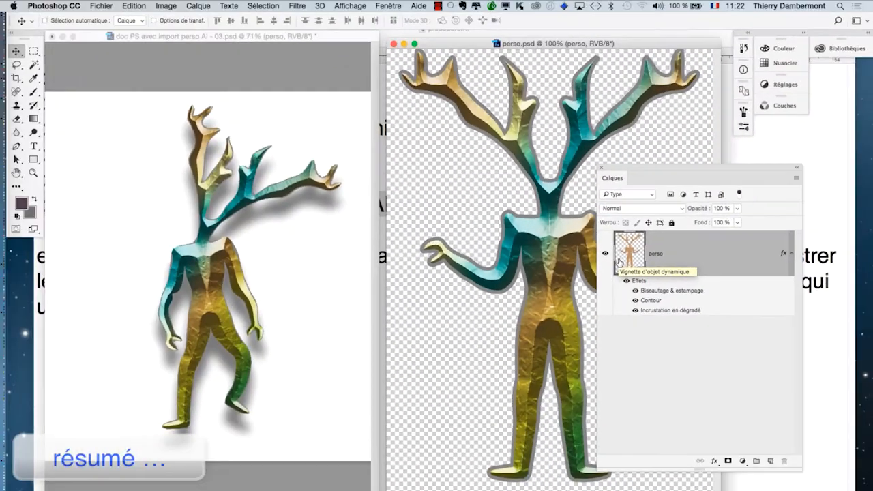
key("super+Tab")
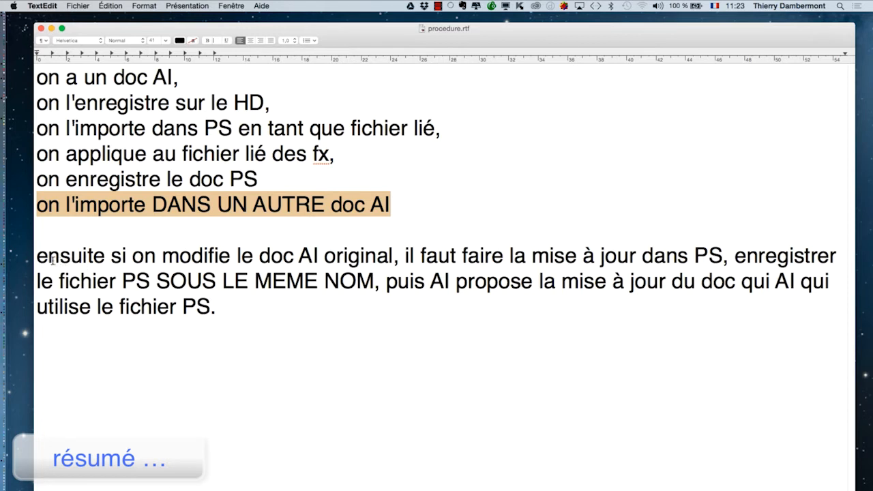
Highlight the notes about updating PS after editing the original AI document and saving under the same name, and put the notes away
left_click_drag(37, 255, 778, 257)
left_click_drag(722, 256, 487, 283)
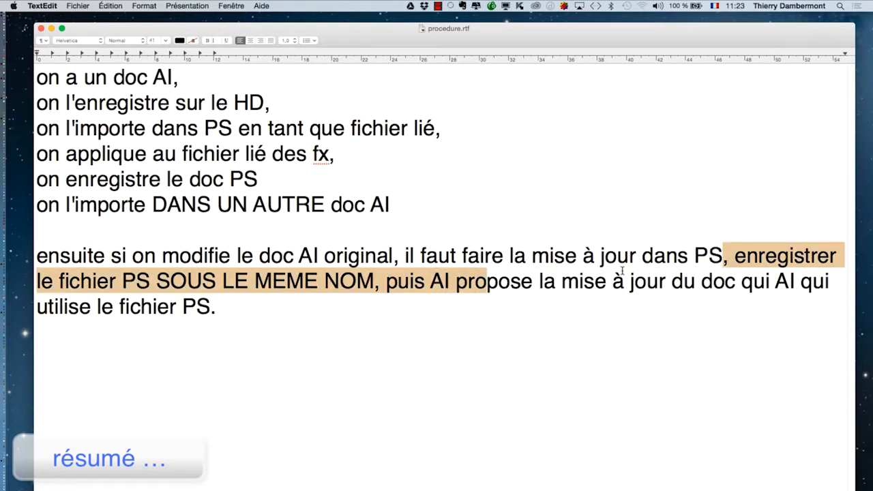
left_click_drag(393, 255, 283, 256)
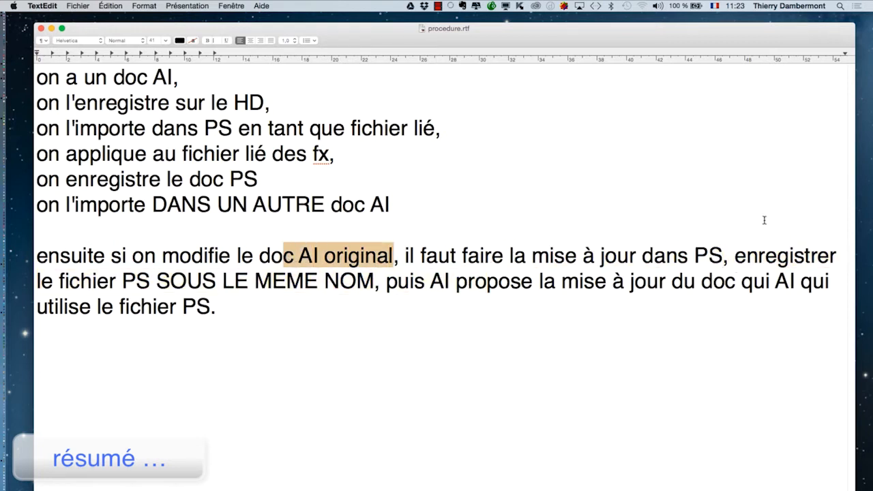
left_click_drag(756, 256, 621, 297)
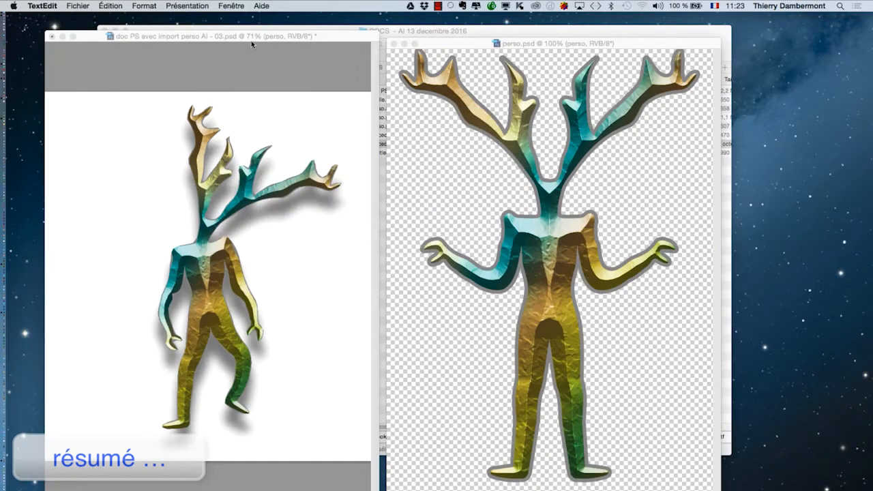
Quit Photoshop, saving the changes to doc PS avec import perso AI - 03.psd
left_click(252, 45)
key("super+q")
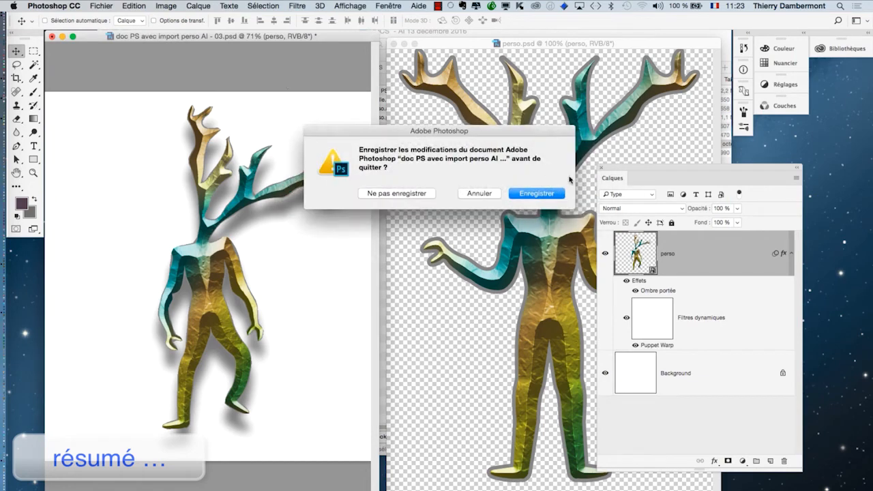
left_click(552, 195)
left_click(394, 44)
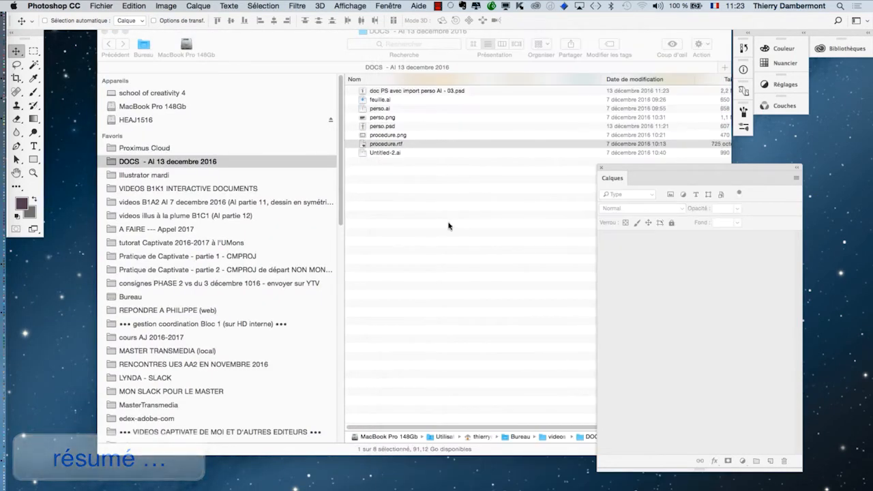
Open feuille.ai from the DOCS folder in Illustrator and check the leaf's left half by selecting and deselecting it
left_click(450, 224)
left_click(470, 202)
double_click(394, 102)
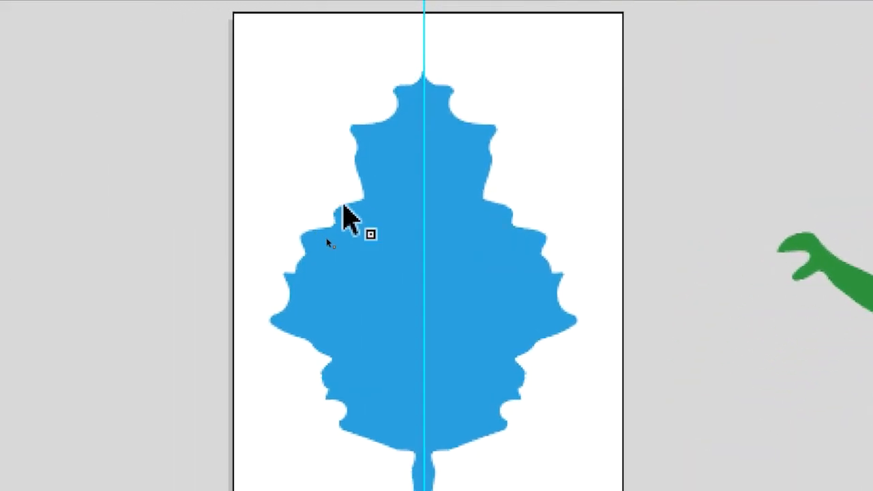
left_click(343, 205)
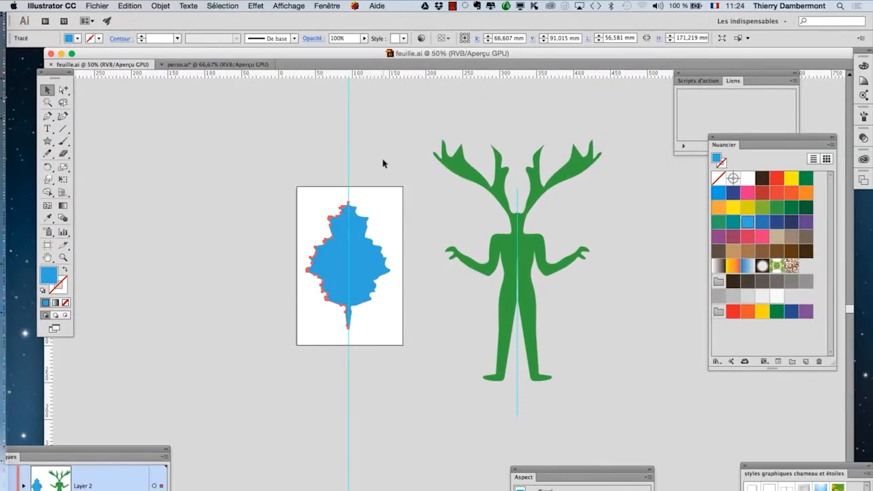
left_click(383, 163)
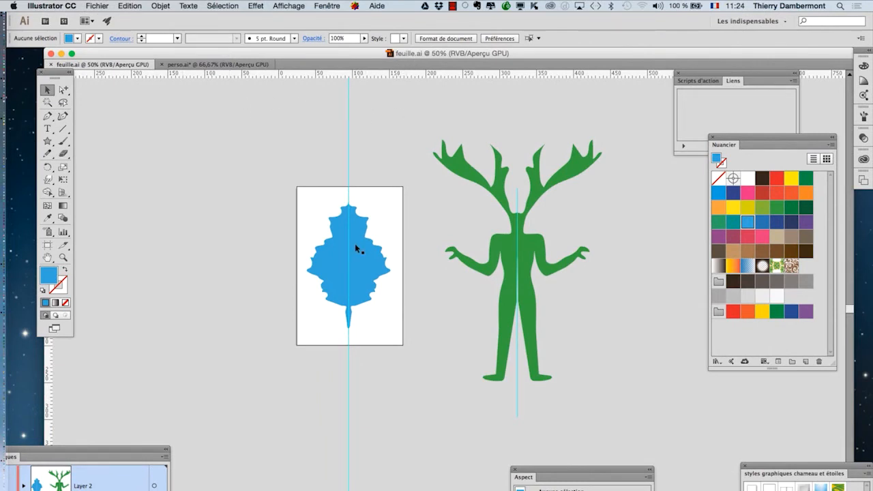
Pull several pointed lobes outward from the left edge of the blue leaf with the Warp tool
left_click(332, 234)
scroll(329, 244, "up", 4)
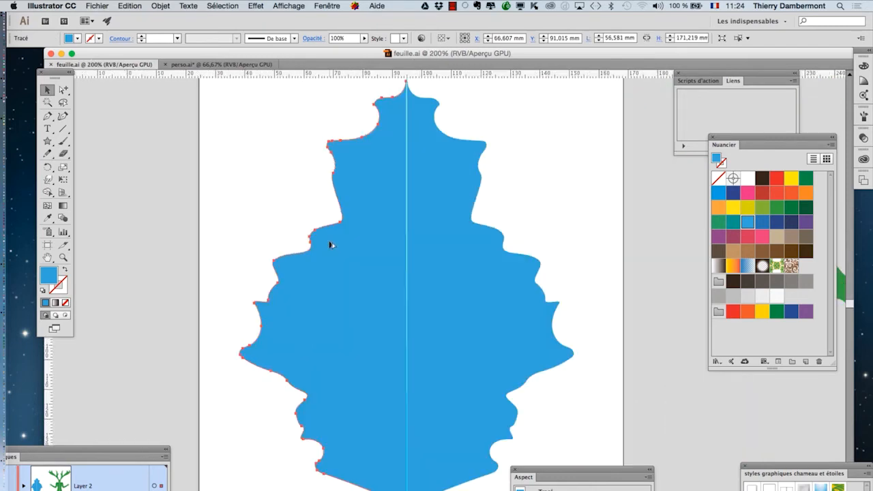
left_click(47, 179)
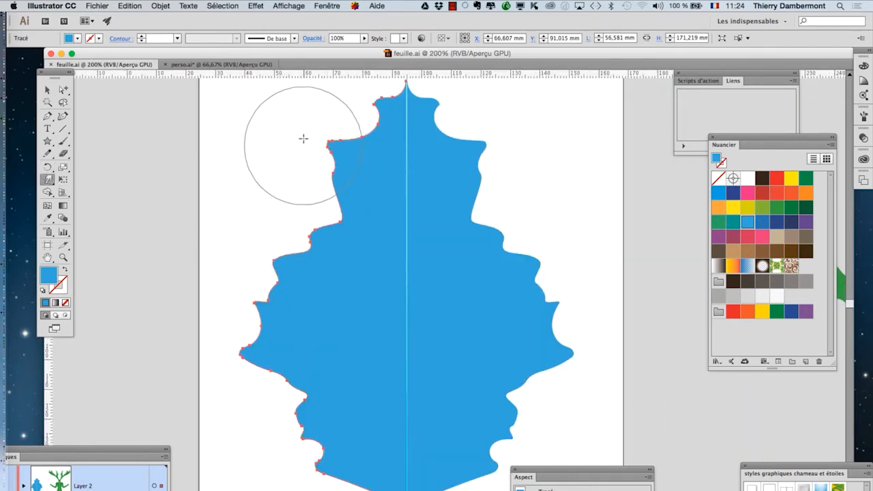
mouse_move(302, 137)
left_mouse_down()
mouse_move(326, 167)
mouse_move(266, 224)
mouse_move(328, 127)
mouse_move(340, 185)
mouse_move(329, 294)
mouse_move(249, 272)
mouse_move(292, 380)
mouse_move(253, 432)
mouse_move(291, 452)
mouse_move(300, 416)
mouse_move(319, 396)
mouse_move(283, 382)
mouse_move(287, 407)
mouse_move(321, 426)
mouse_move(230, 471)
mouse_move(282, 457)
mouse_move(298, 355)
mouse_move(211, 380)
left_mouse_up()
left_click_drag(280, 258, 229, 189)
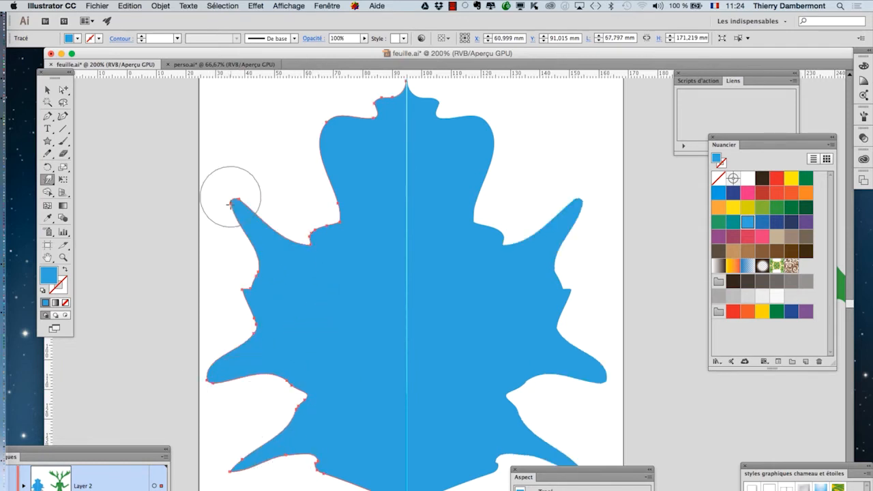
Undo the last warp strokes on the leaf's left half, returning to a more moderate outline
key("super+z")
key("super+z")
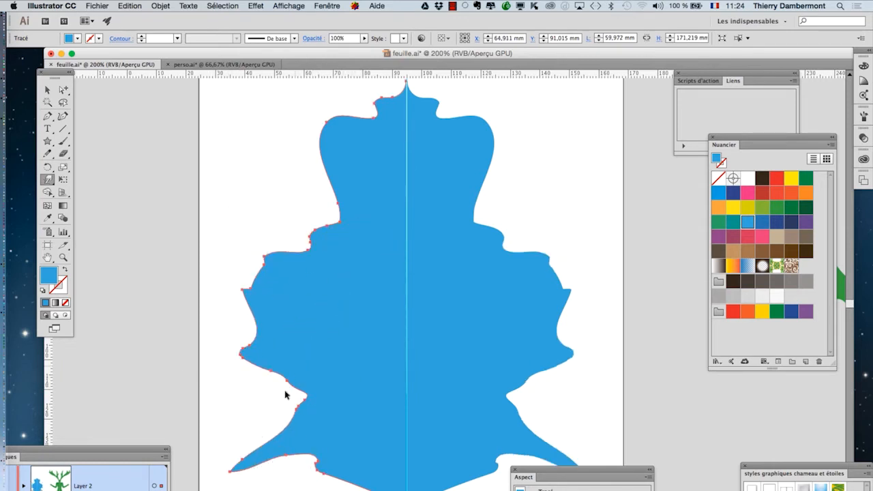
key("super+z")
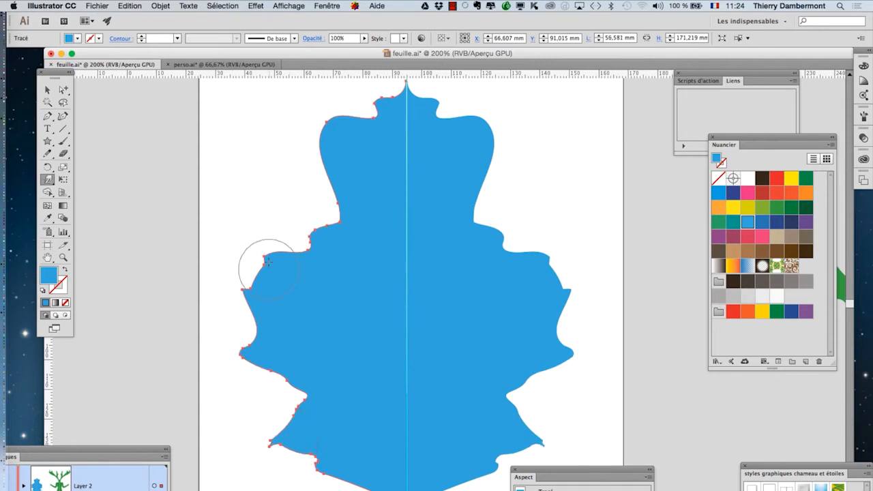
left_click_drag(298, 133, 331, 143)
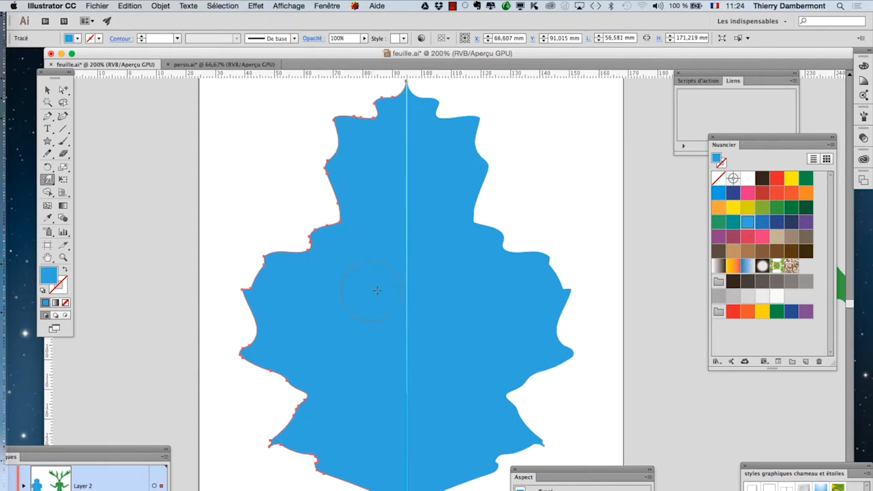
Save the reshaped leaf in feuille.ai under the same name
scroll(376, 284, "down", 2)
left_click(98, 6)
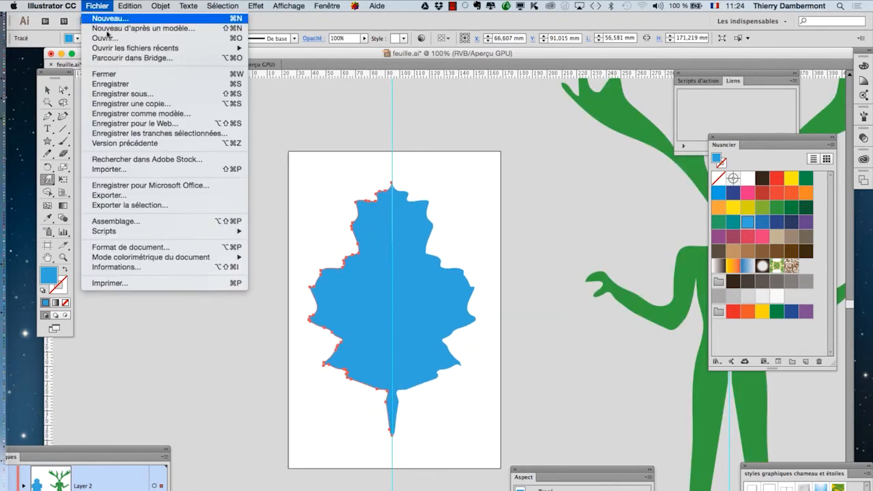
left_click(122, 84)
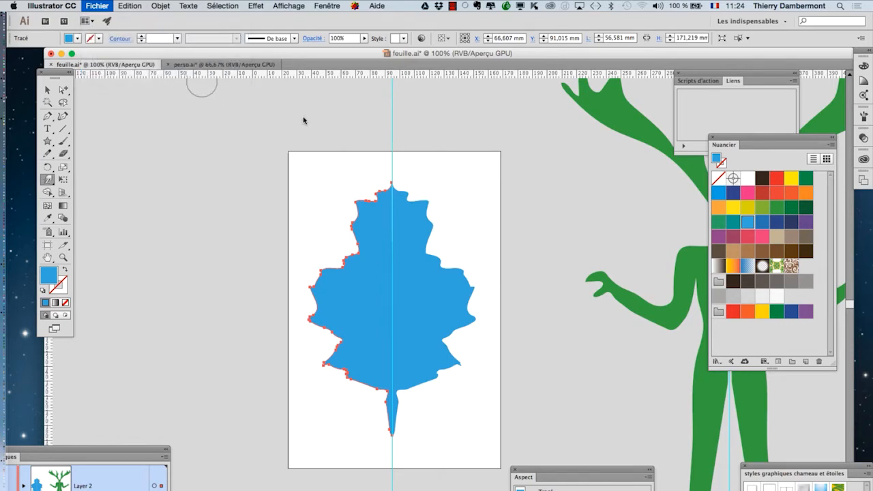
Switch to Photoshop and close the floating Layers panel
key("super+Tab")
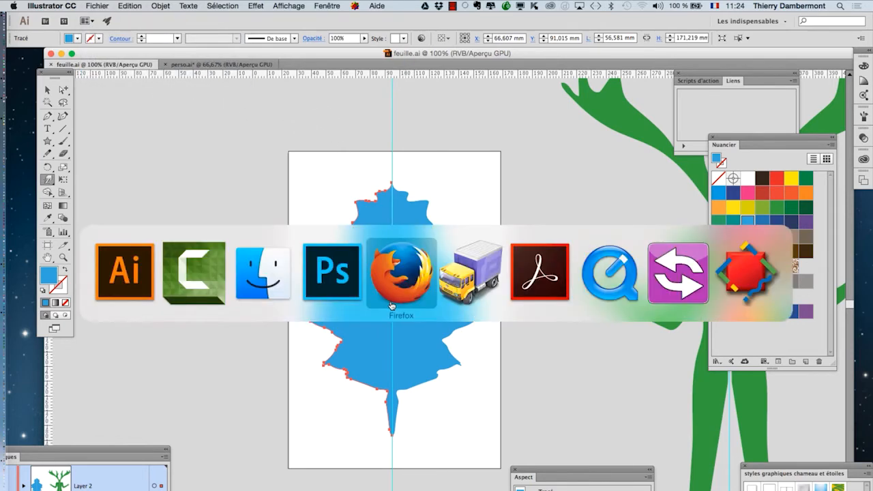
left_click(343, 292)
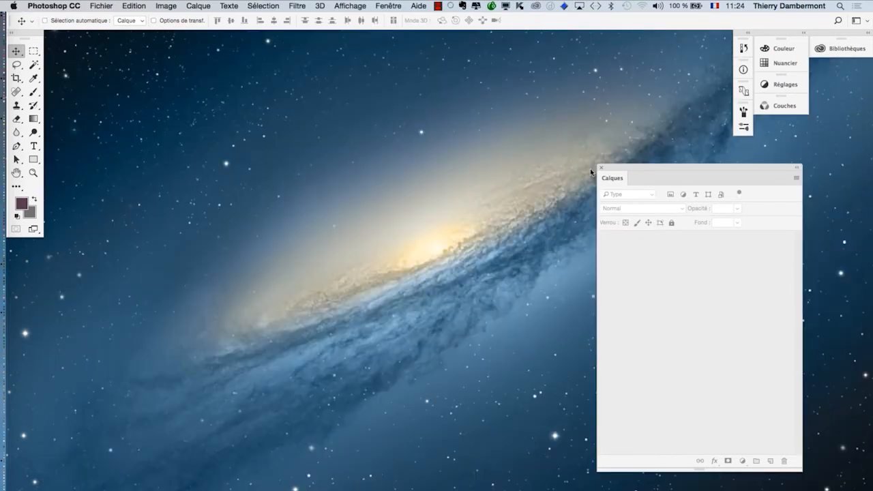
left_click(601, 168)
Create a new Photoshop document 1000 pixels wide and 1000 pixels high
left_click(112, 5)
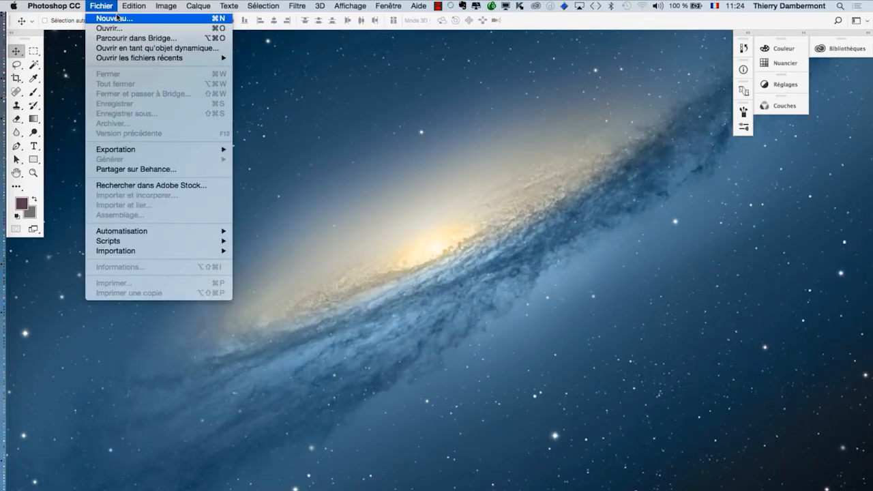
left_click(117, 18)
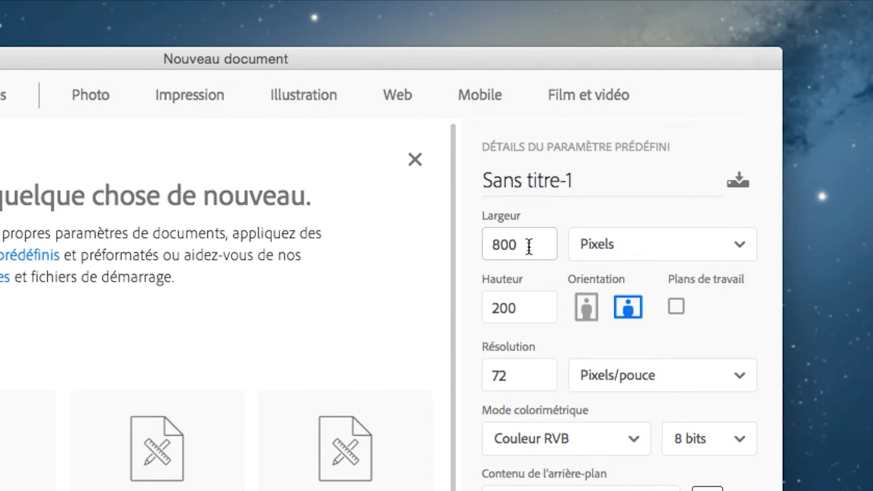
left_click_drag(528, 247, 477, 247)
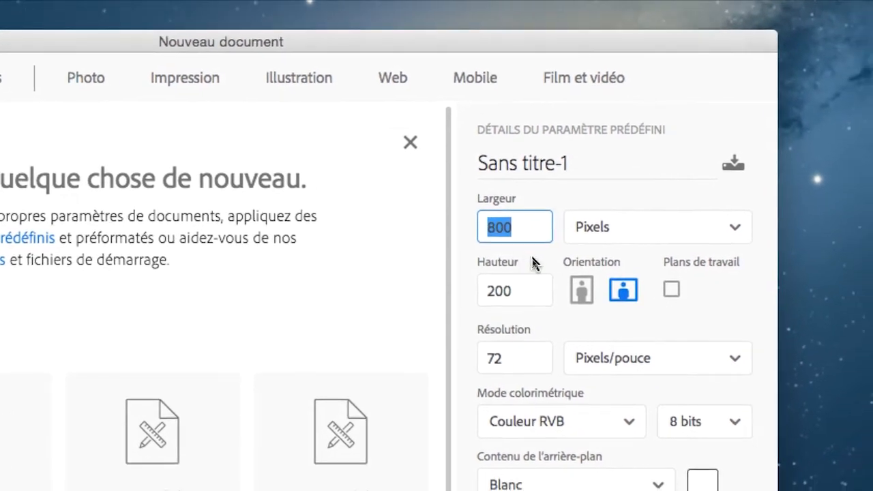
type("1000")
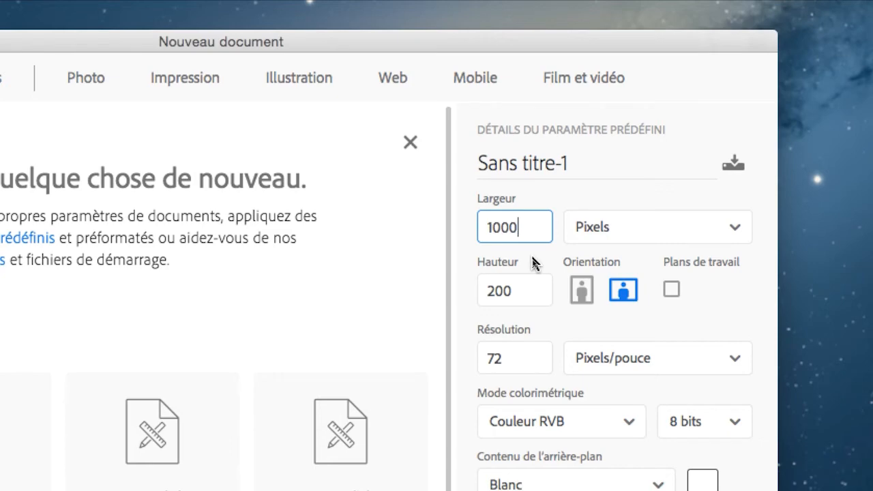
key("Tab")
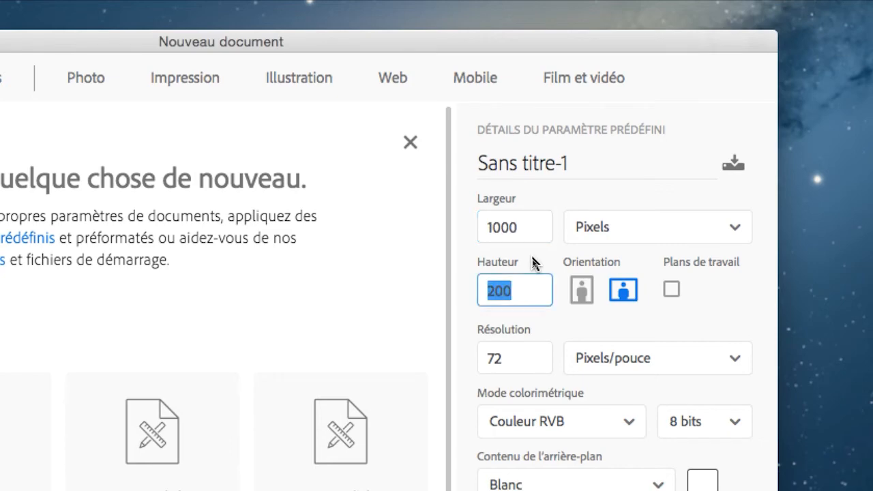
type("1000")
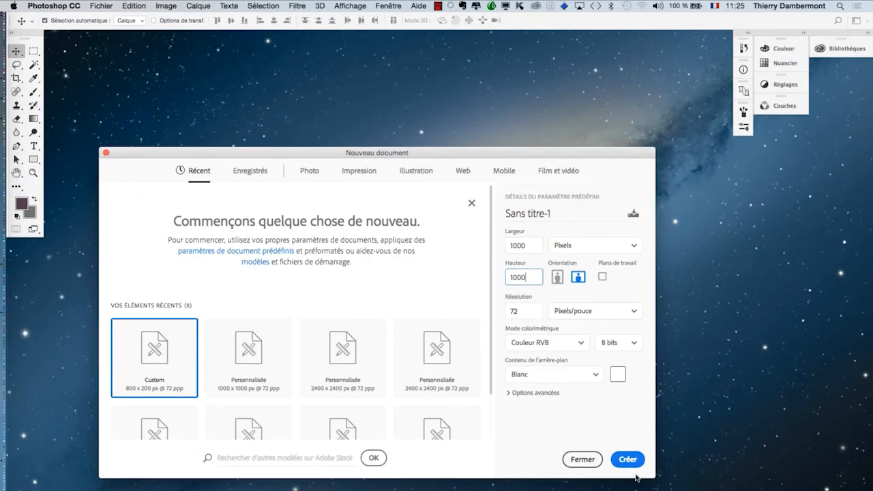
left_click(627, 459)
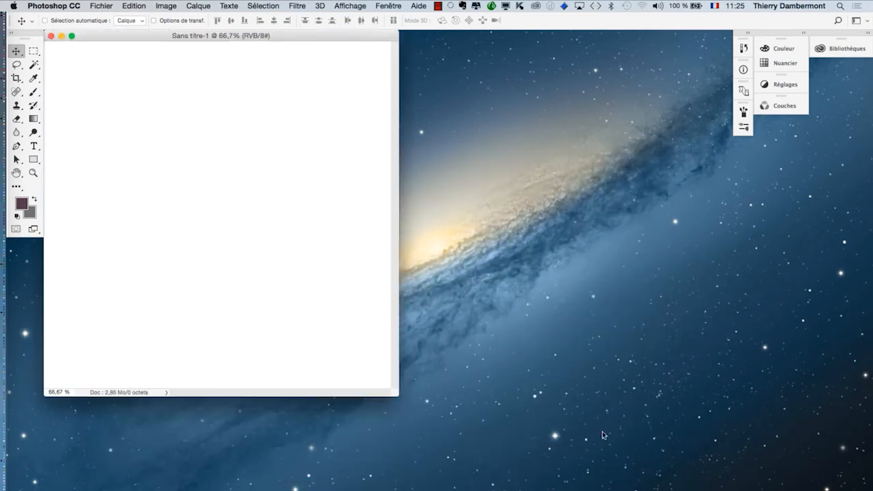
Display the blank document in full-screen mode and place a shorter, wider Layers panel beside the canvas
key("f")
left_click_drag(555, 384, 333, 232)
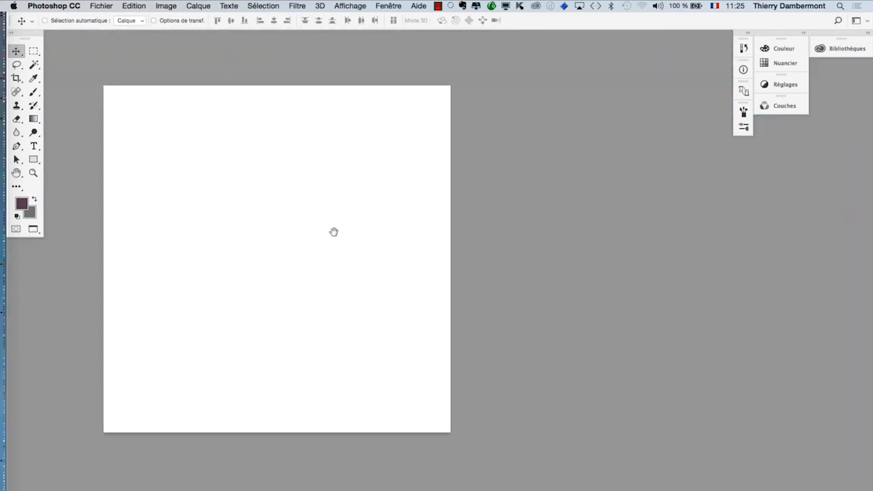
left_click(388, 6)
left_click(398, 110)
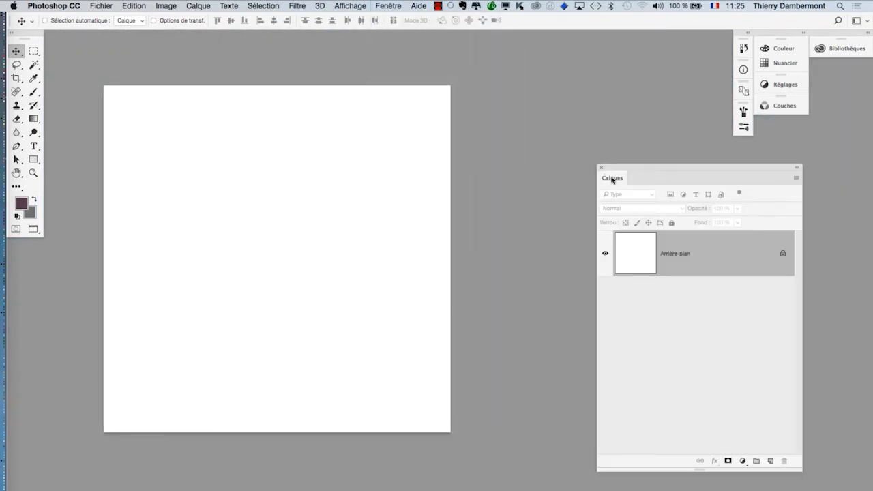
left_click_drag(641, 177, 503, 131)
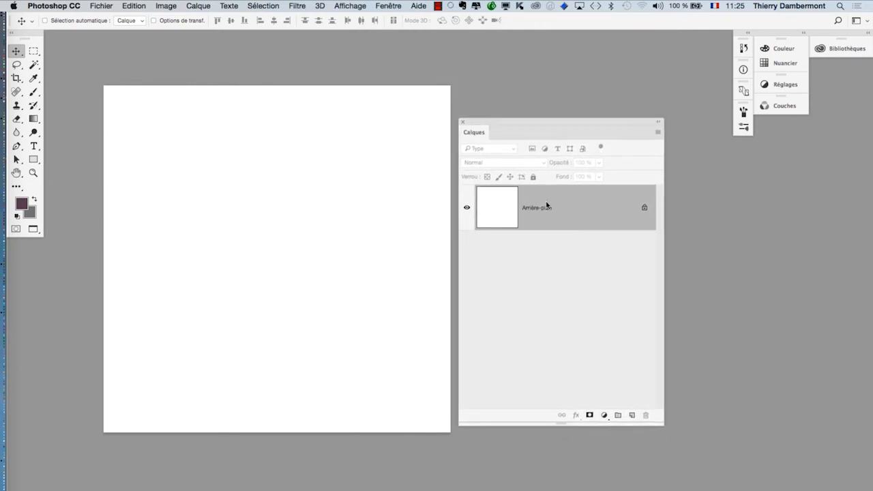
left_click_drag(660, 422, 699, 287)
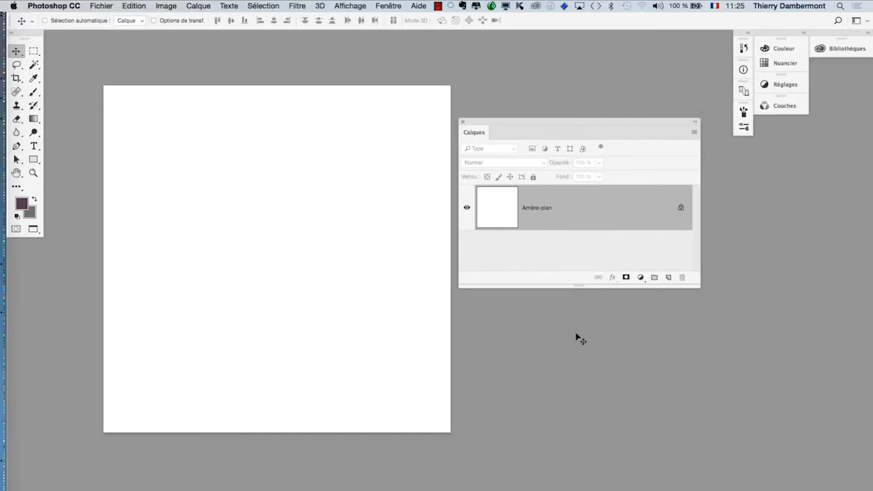
Choose feuille.ai from the DOCS folder to place as a linked file in the blank document
left_click(99, 6)
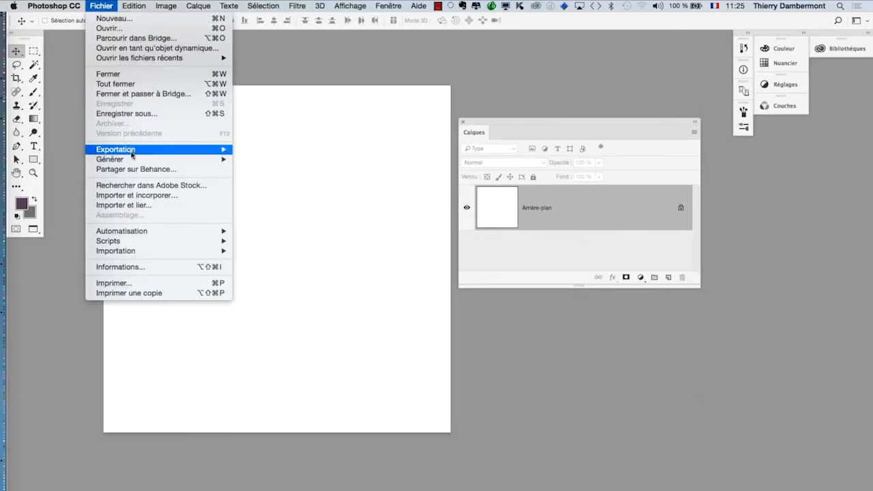
left_click(157, 208)
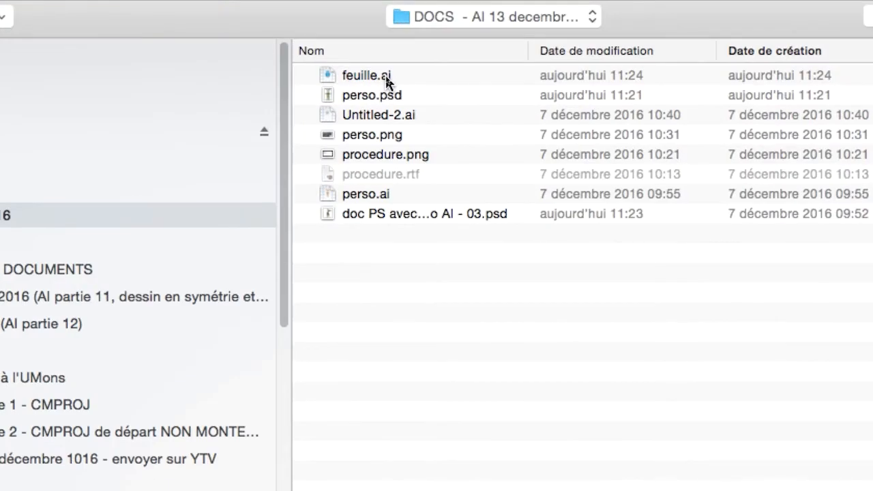
left_click(386, 75)
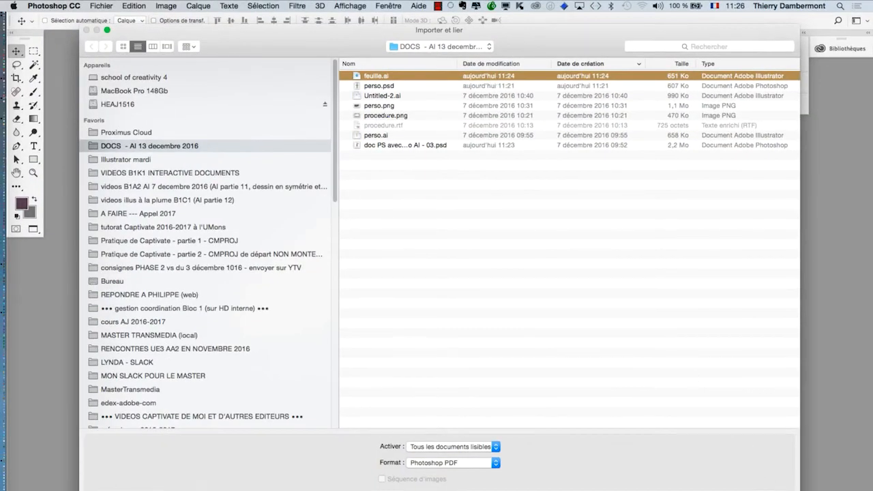
key("Return")
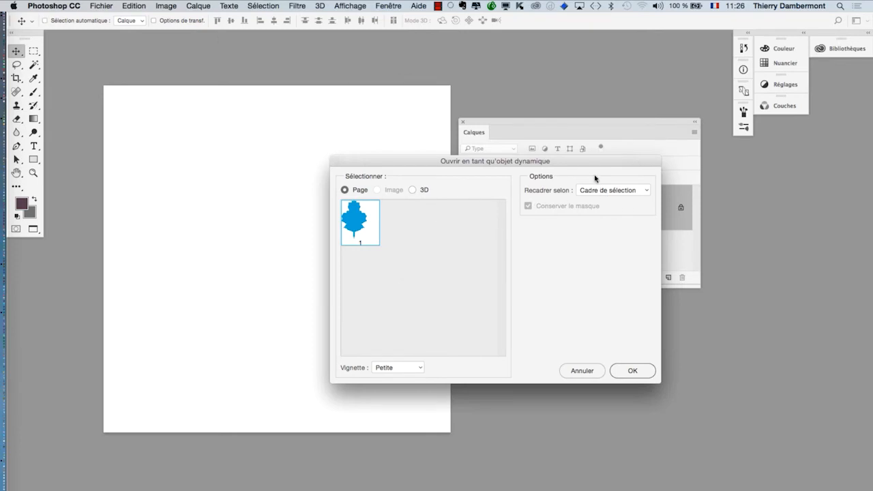
Set the smart object's crop option to Zone de support and commit the leaf's placement on the canvas
left_click_drag(590, 168, 328, 87)
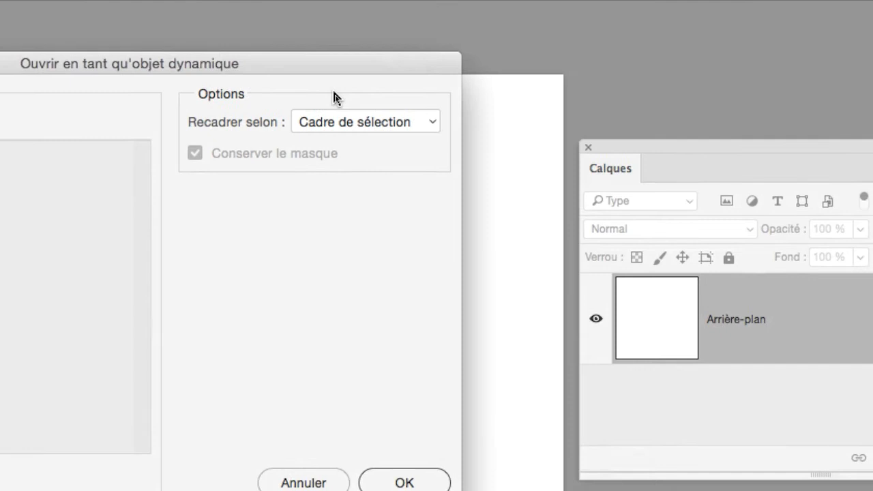
left_click(337, 108)
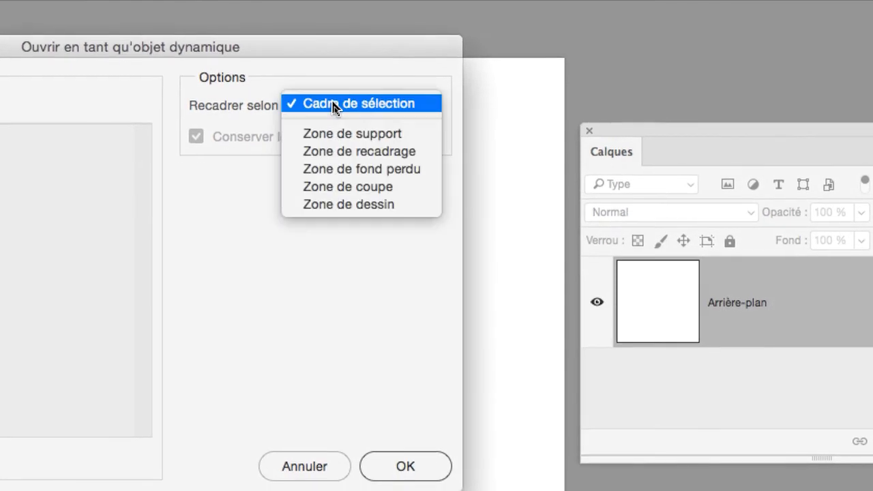
left_click(334, 117)
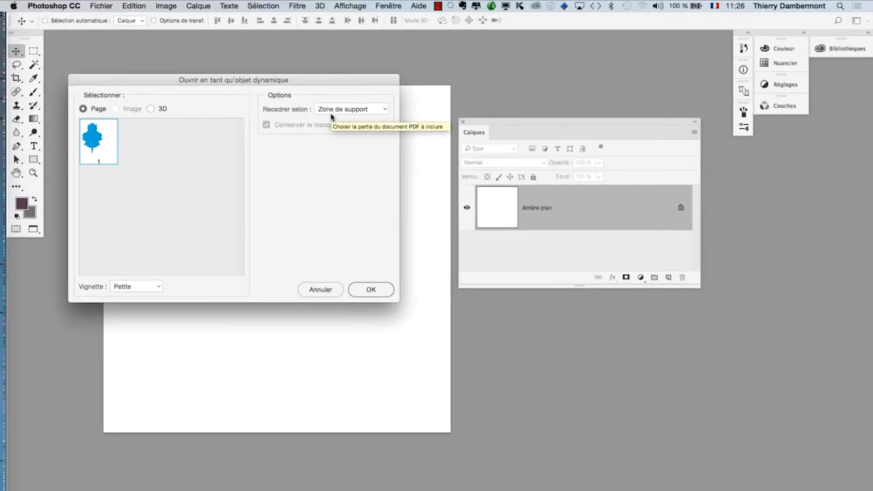
left_click_drag(316, 86, 354, 89)
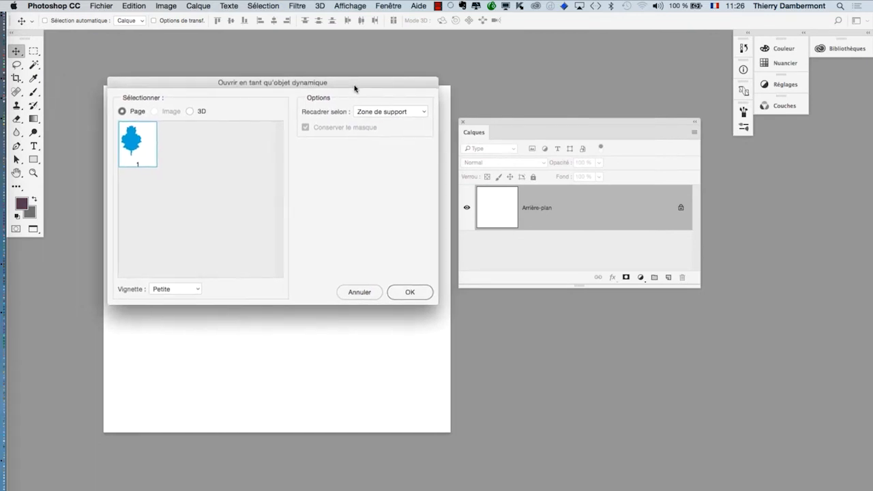
left_click(409, 293)
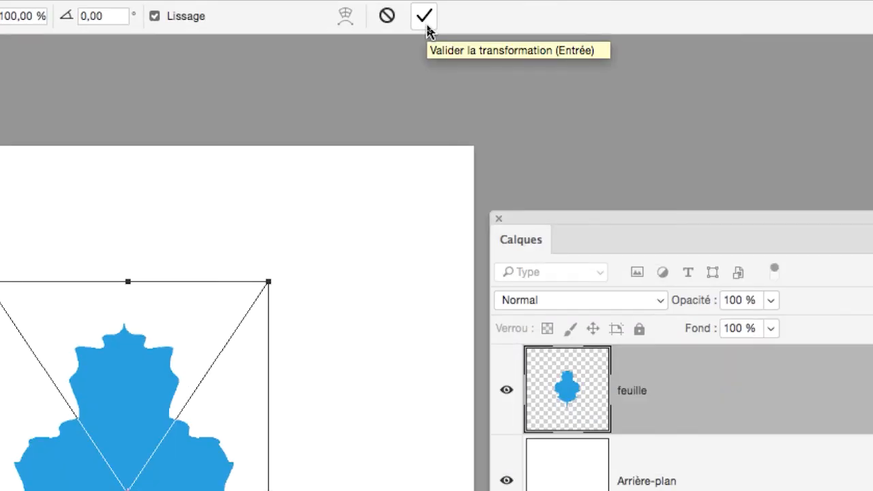
left_click(424, 17)
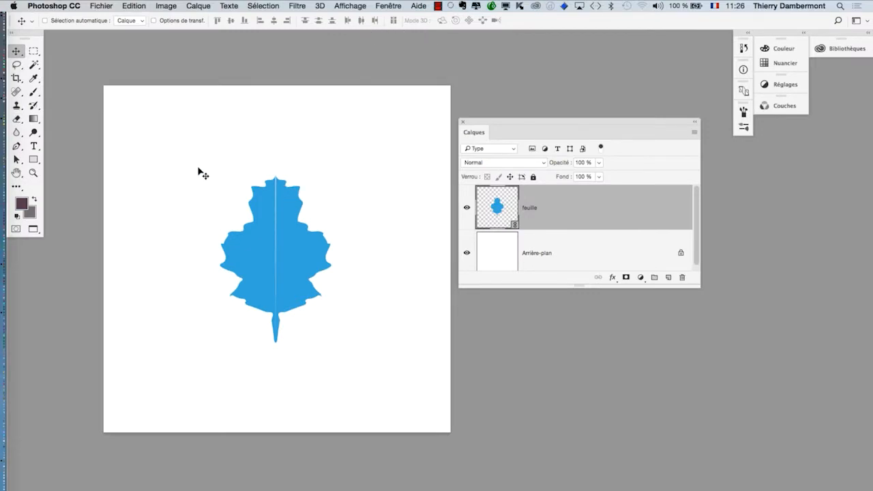
Scale the feuille layer proportionally to about 179% from its centre and enlarge the Layers panel to fit both layers
key("super+t")
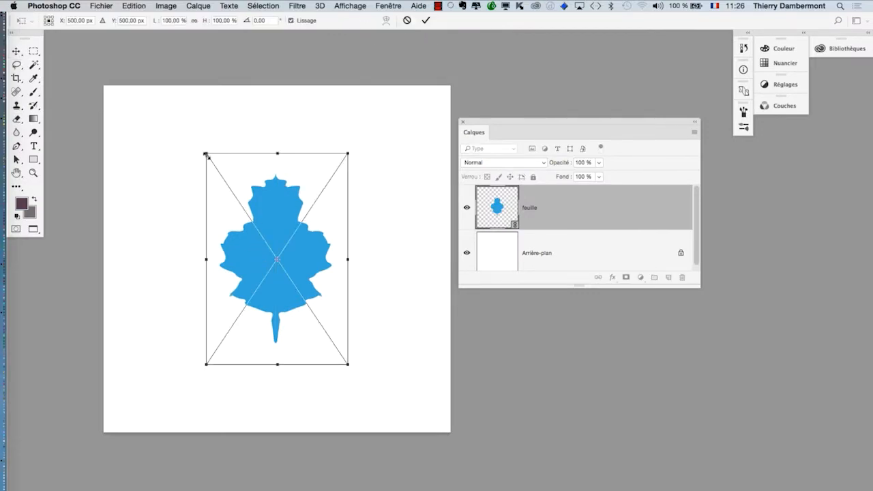
left_click_drag(195, 147, 121, 88)
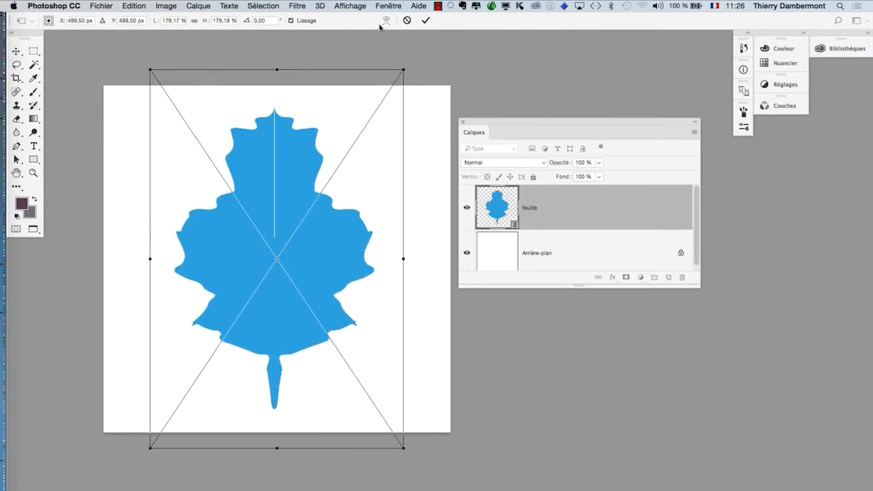
left_click(425, 21)
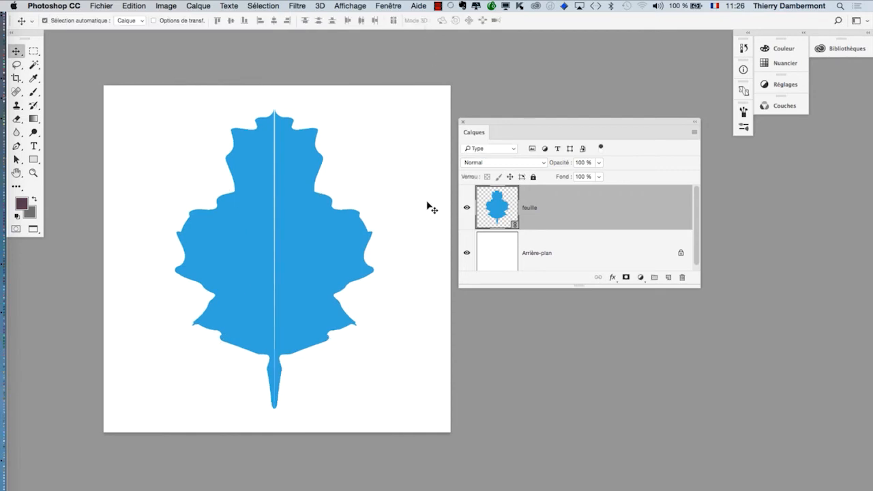
left_click_drag(693, 278, 716, 363)
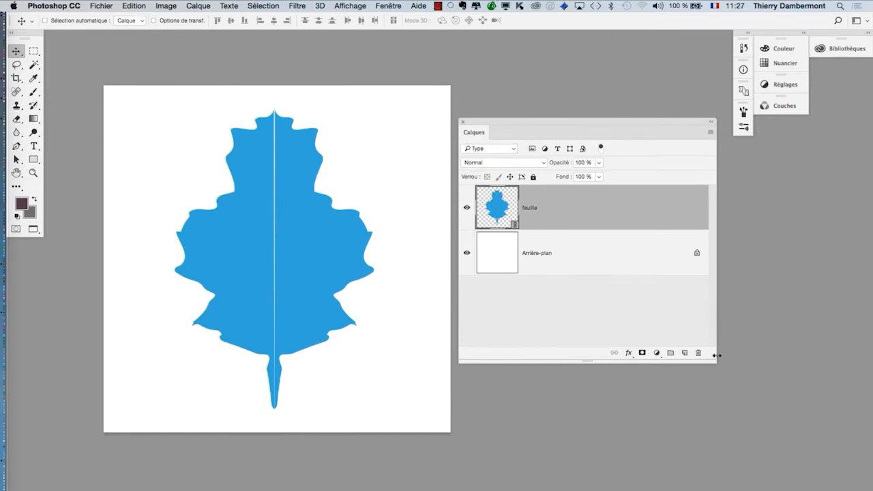
Convert the linked feuille layer into a smart object, and place a smaller Layers panel further from the canvas
left_click_drag(713, 359, 662, 325)
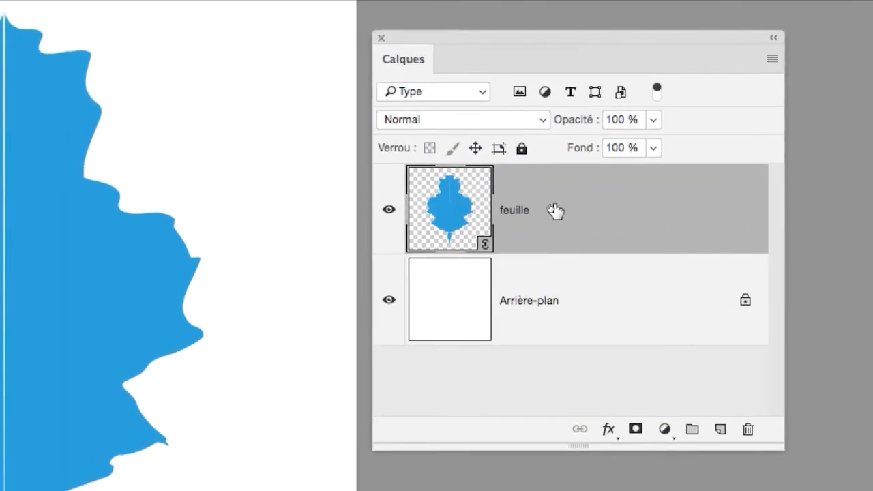
right_click(555, 212)
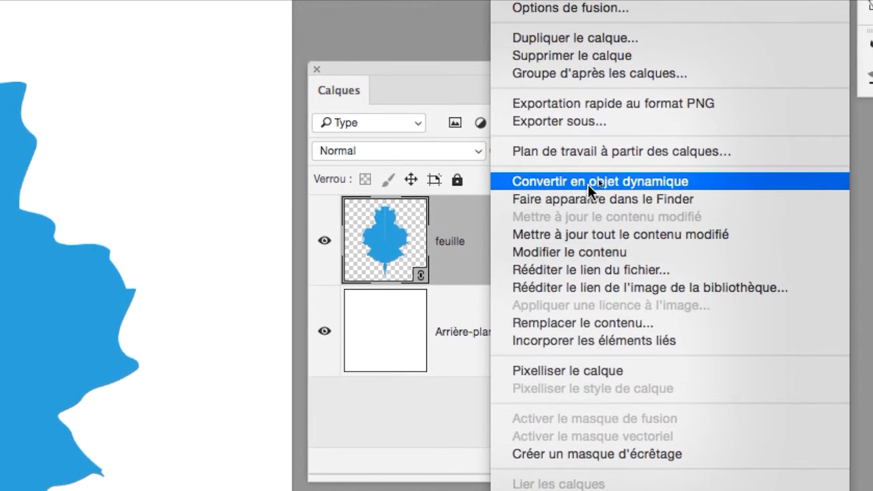
left_click(587, 184)
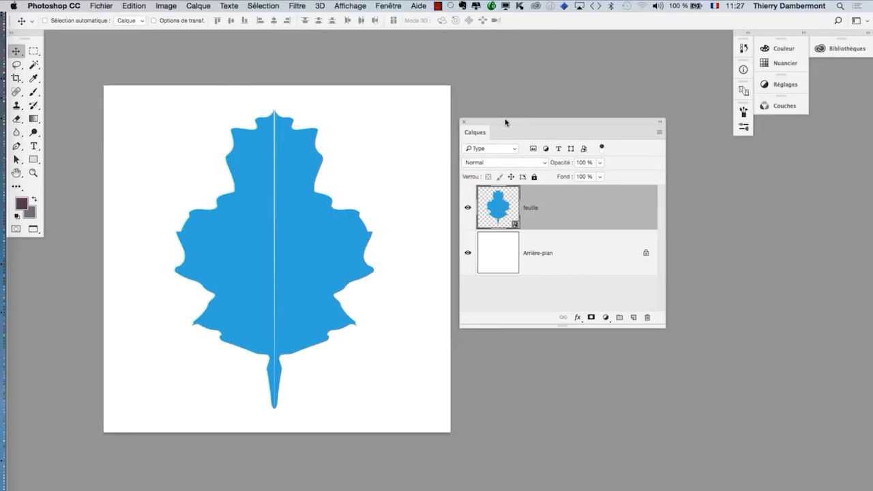
left_click_drag(505, 122, 566, 134)
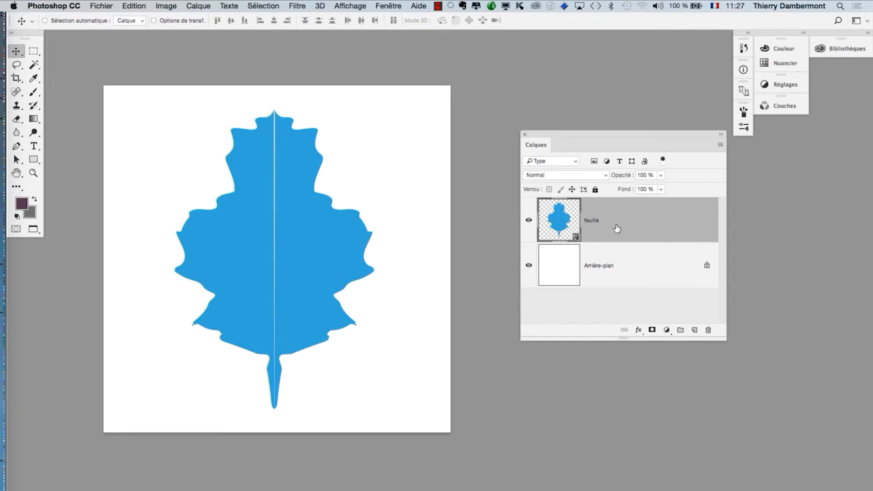
Open the blending options of the feuille layer's style and move the dialog clear of the leaf
left_click(204, 5)
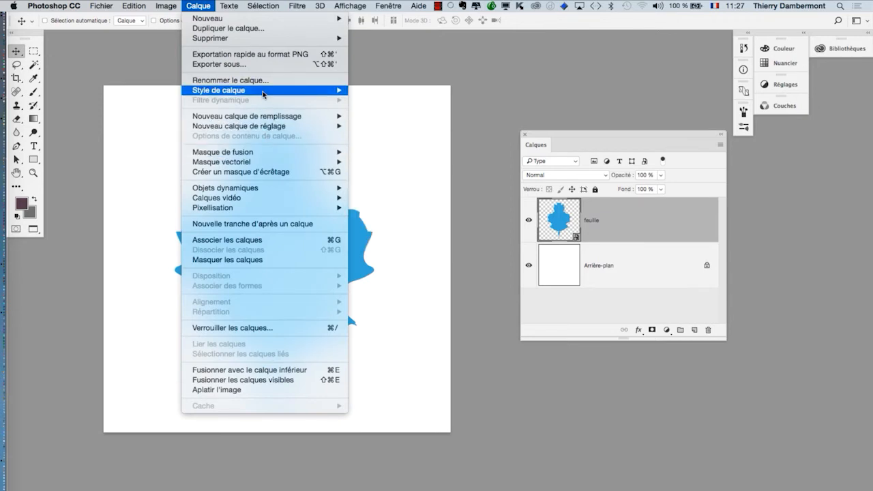
mouse_move(262, 90)
left_click(409, 87)
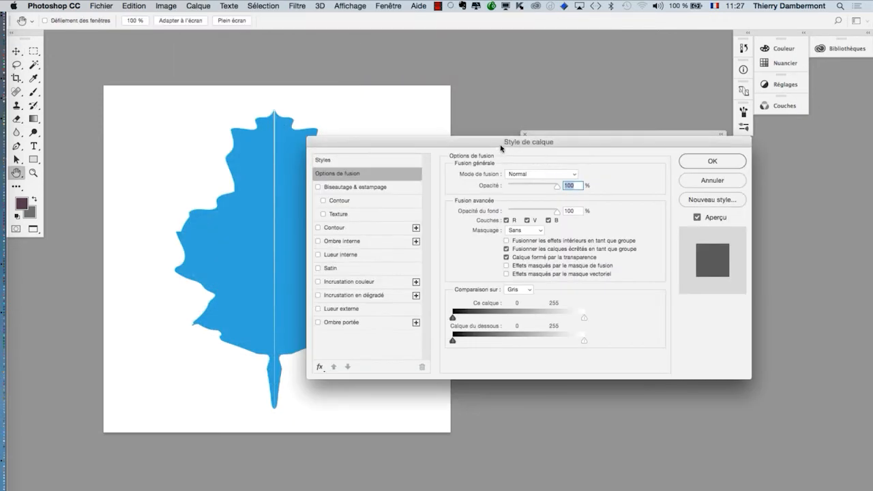
left_click_drag(502, 144, 616, 93)
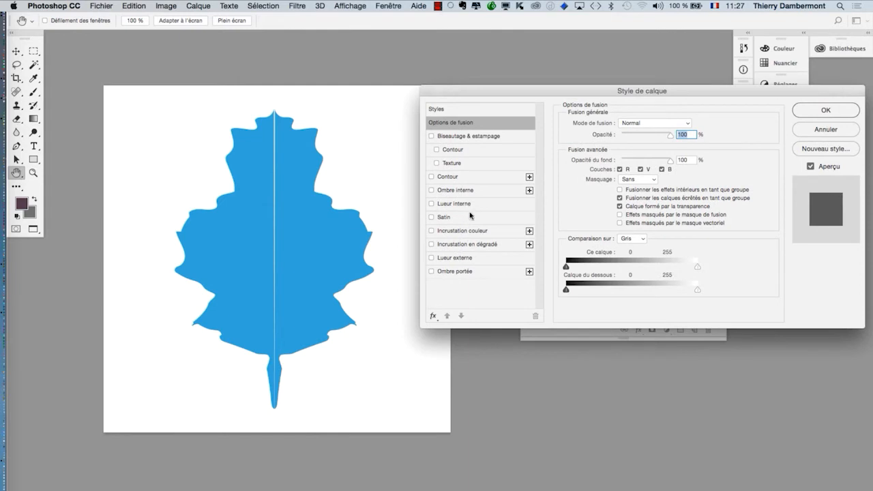
Try the Ombre portée effect on the leaf, switching it on and off to compare
left_click(475, 275)
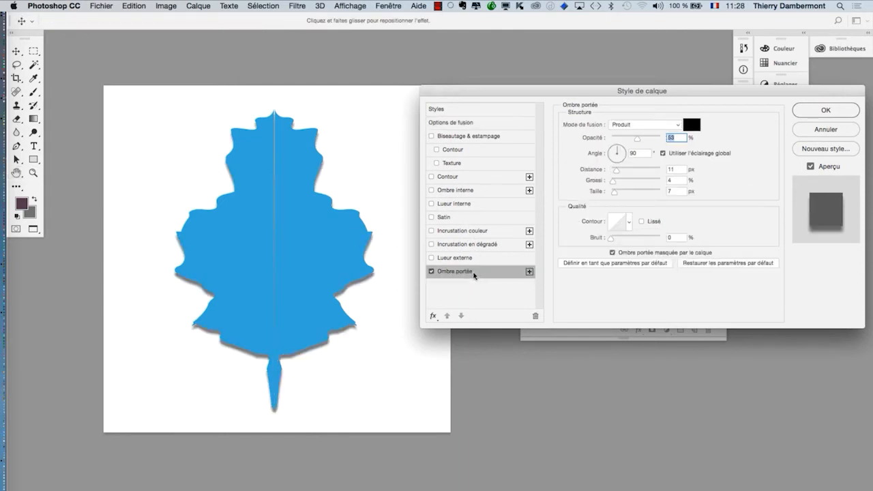
left_click(432, 272)
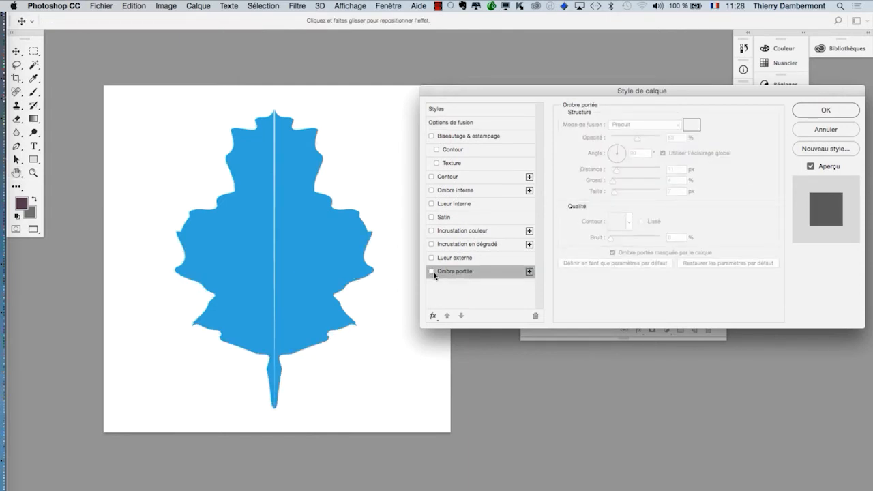
left_click(432, 272)
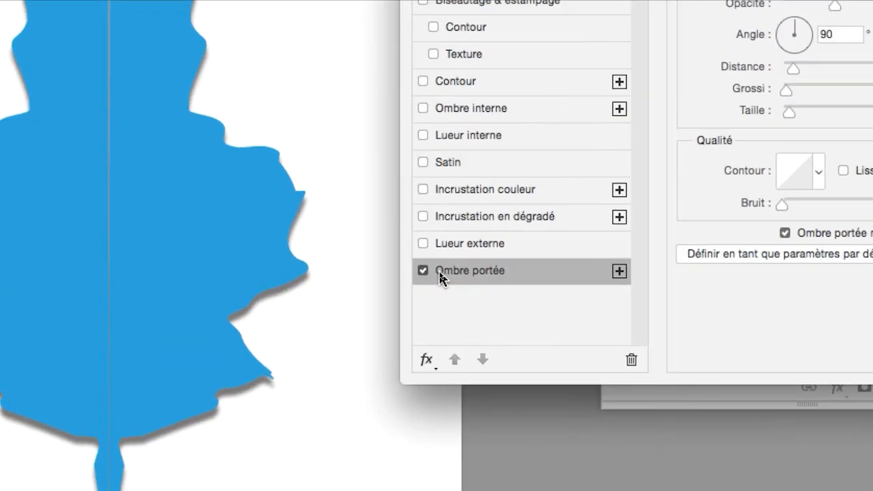
left_click(423, 271)
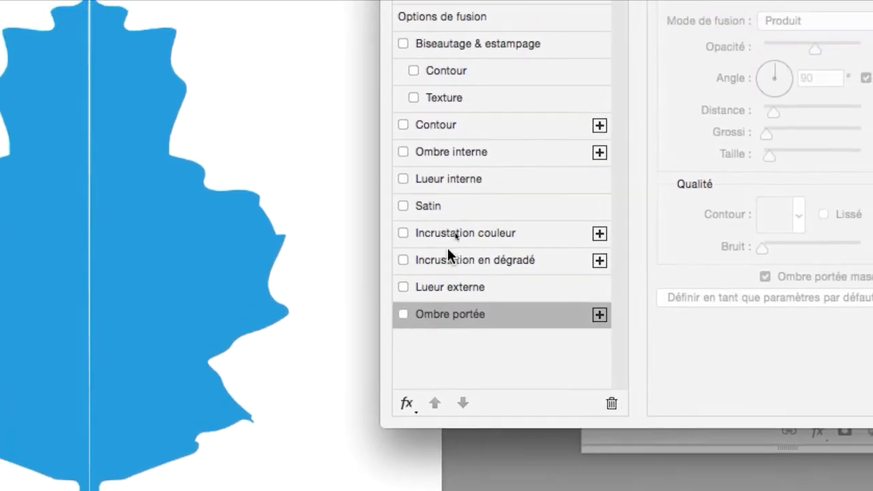
Enable Incrustation en dégradé and a Biseautage & estampage texture on the leaf, with texture scale 323% and relief +55%
left_click(456, 252)
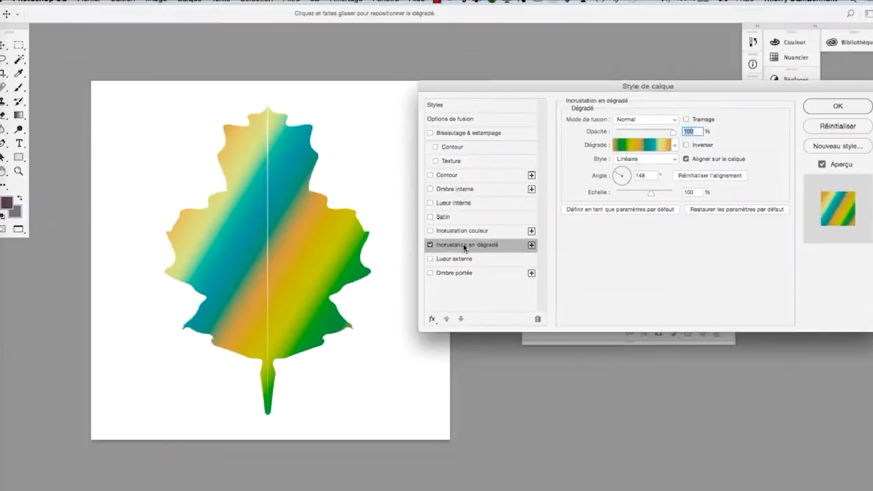
left_click(457, 164)
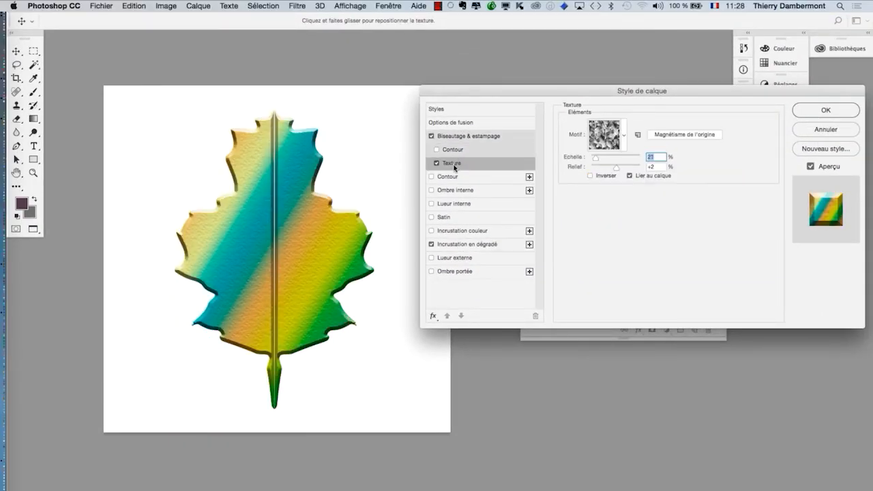
left_click(437, 164)
left_click(437, 164)
left_click(437, 164)
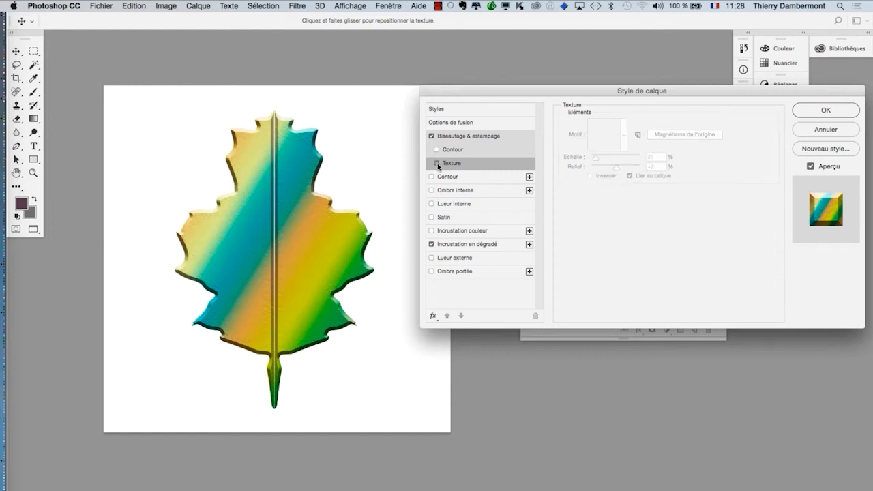
left_click(437, 164)
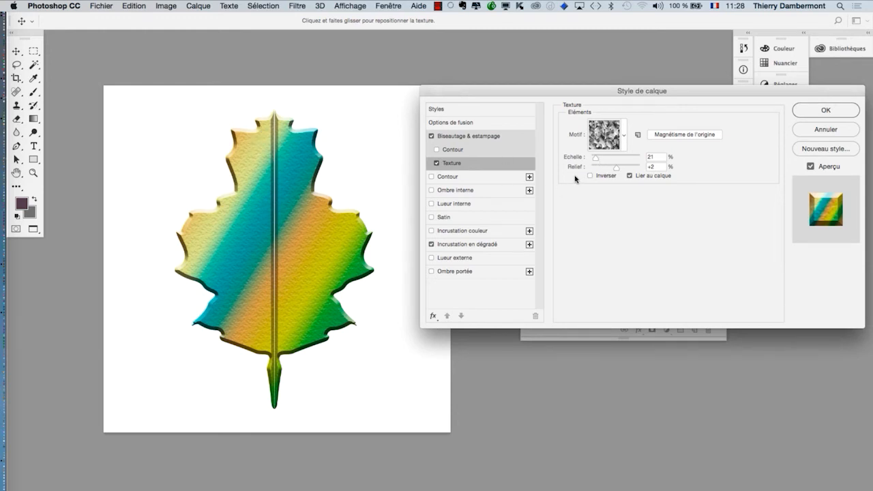
left_click_drag(600, 160, 622, 160)
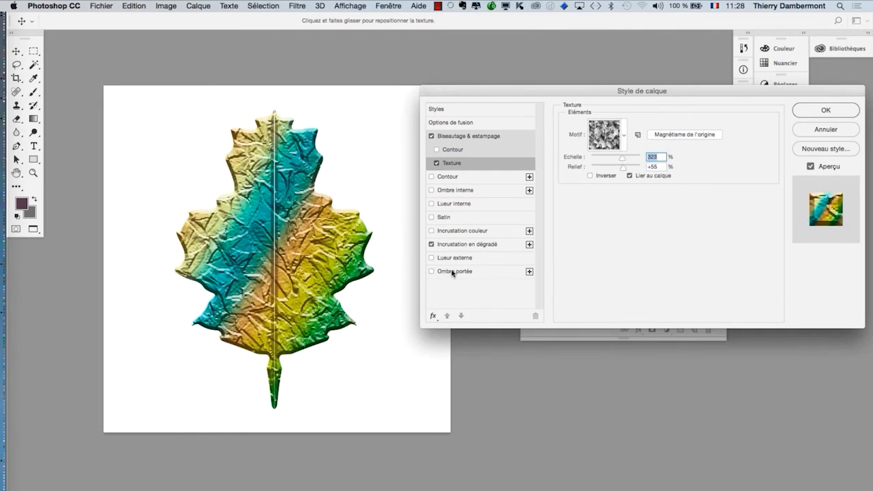
Give the gradient overlay the muted red, green and brown preset at a -101° angle, and apply the layer style
left_click(464, 246)
left_click(668, 152)
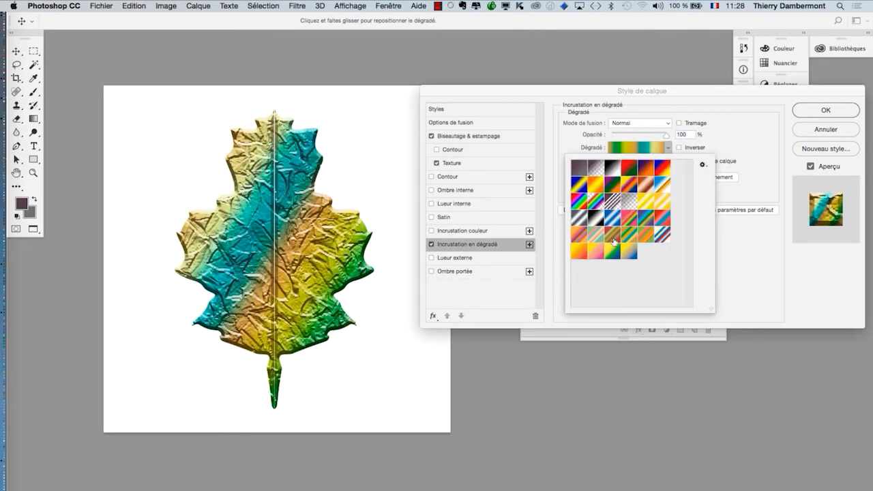
left_click(612, 235)
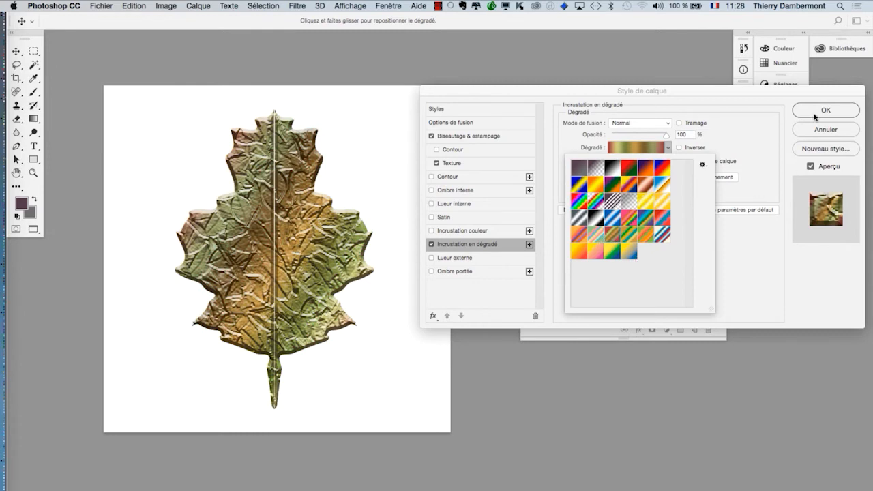
left_click(763, 175)
left_click_drag(610, 182, 616, 183)
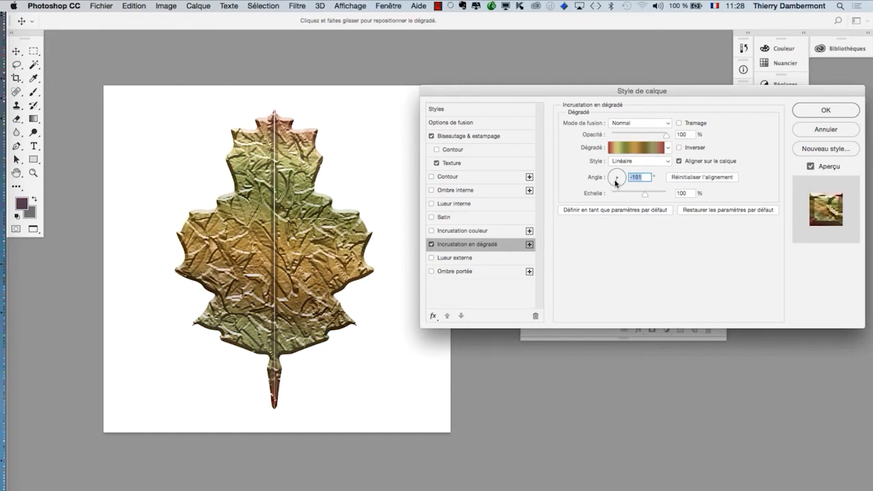
left_click(837, 113)
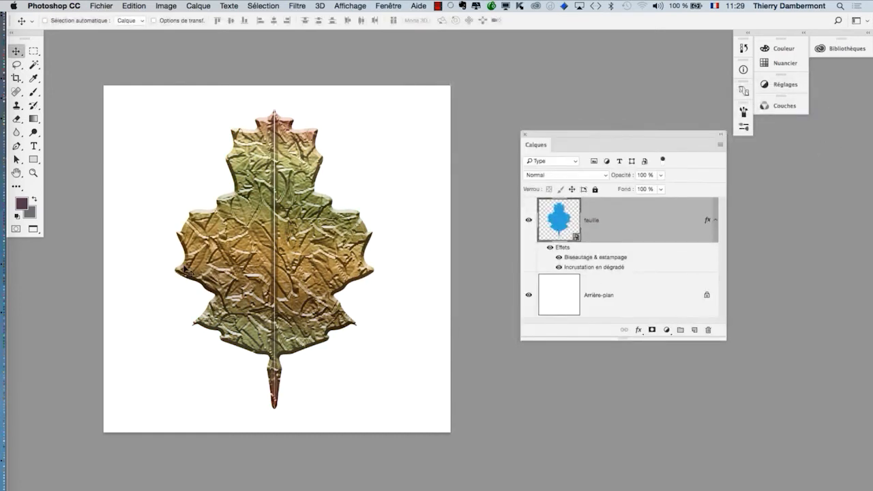
Open the contents of the feuille smart object and add an empty layer above the leaf
scroll(313, 256, "up", 3)
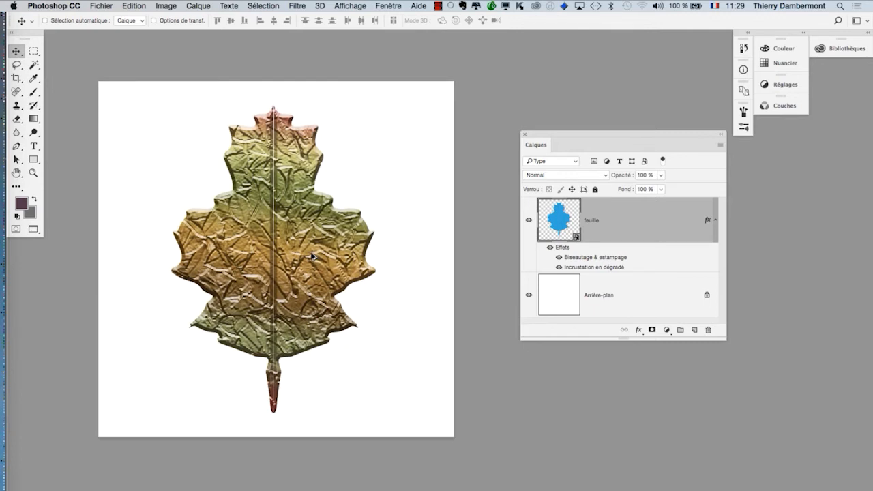
scroll(311, 256, "up", 2)
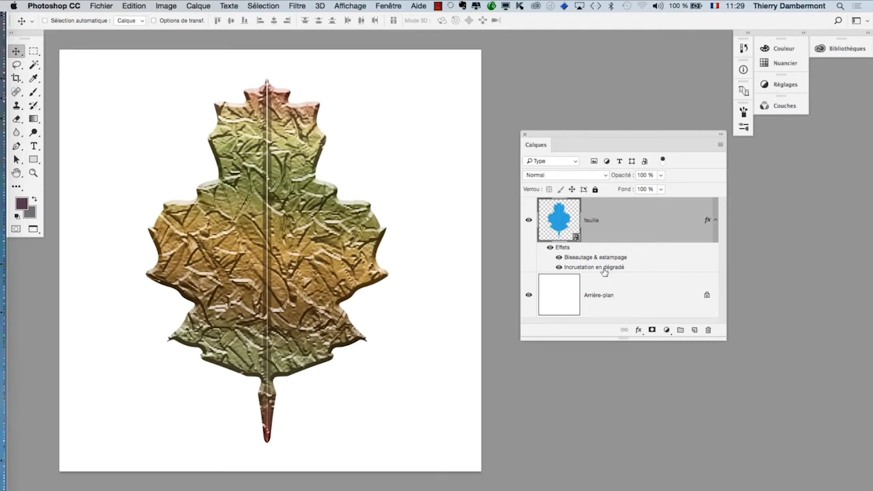
key("super")
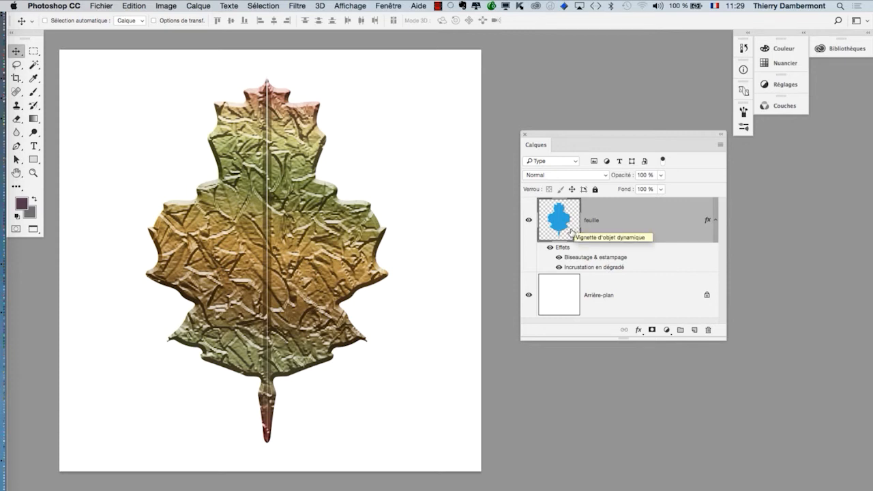
double_click(563, 225)
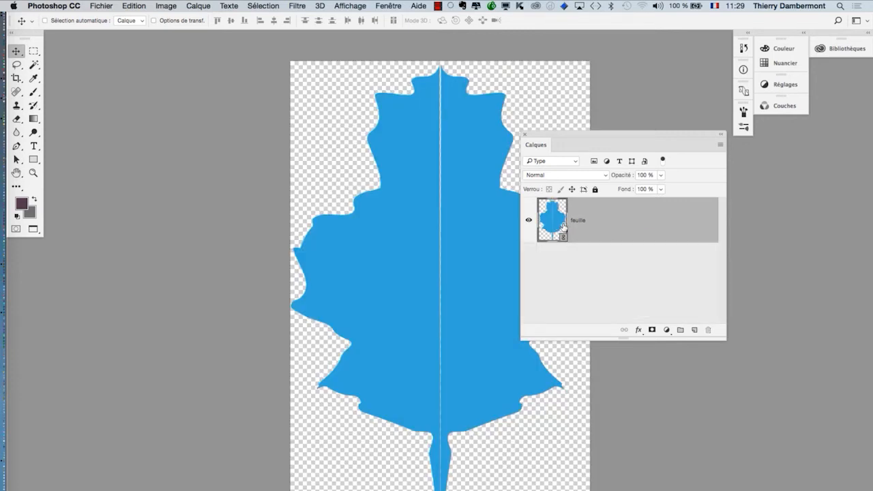
left_click_drag(560, 138, 587, 137)
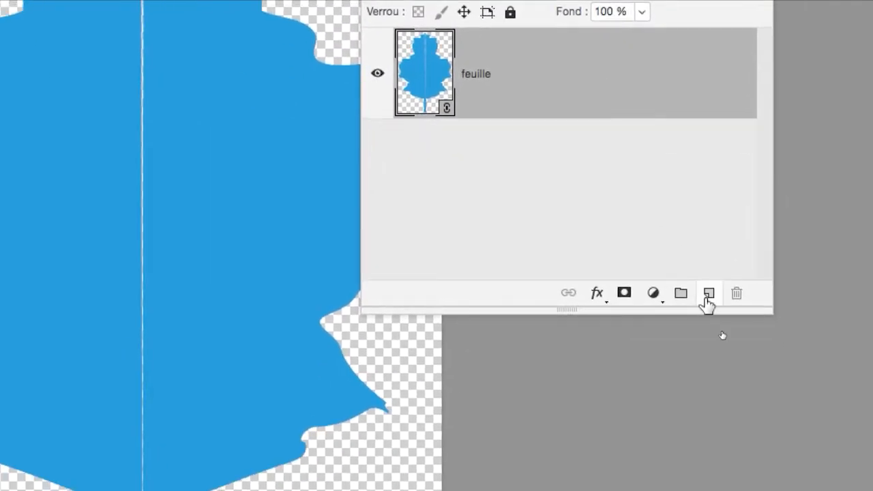
left_click(723, 329)
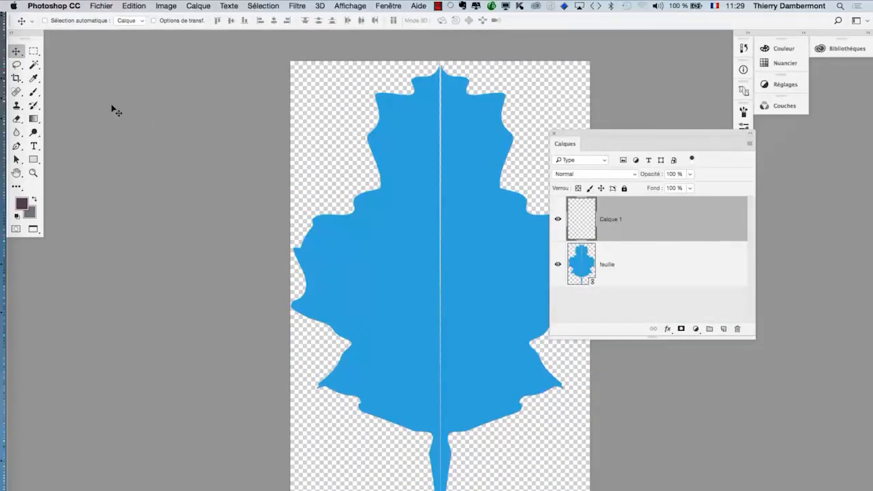
Paint a straight vertical line down the leaf's central gap on the new layer with a 9 px dark purple brush
left_click(34, 94)
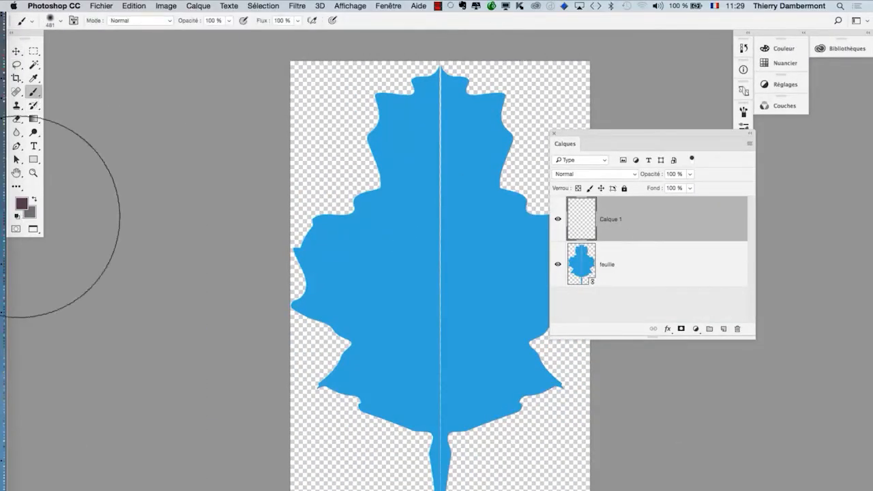
key("F8")
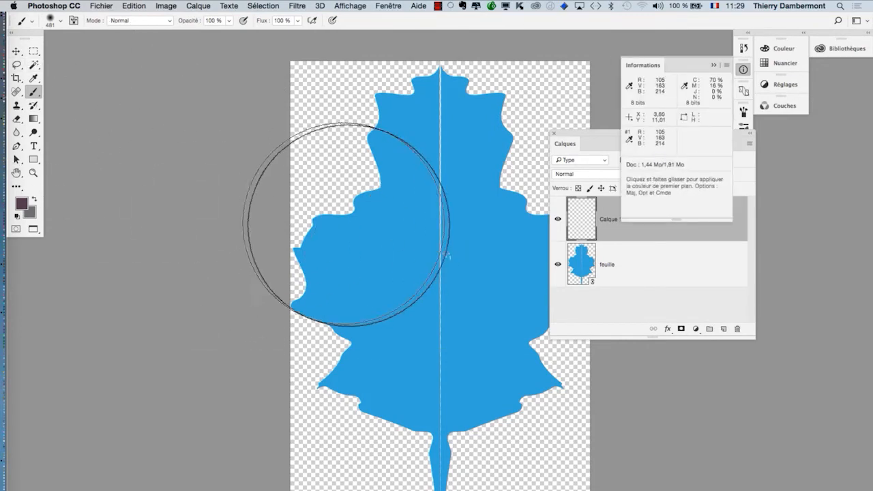
mouse_move(401, 255)
left_mouse_down()
mouse_move(279, 286)
mouse_move(289, 285)
mouse_move(296, 370)
mouse_move(283, 370)
left_mouse_up()
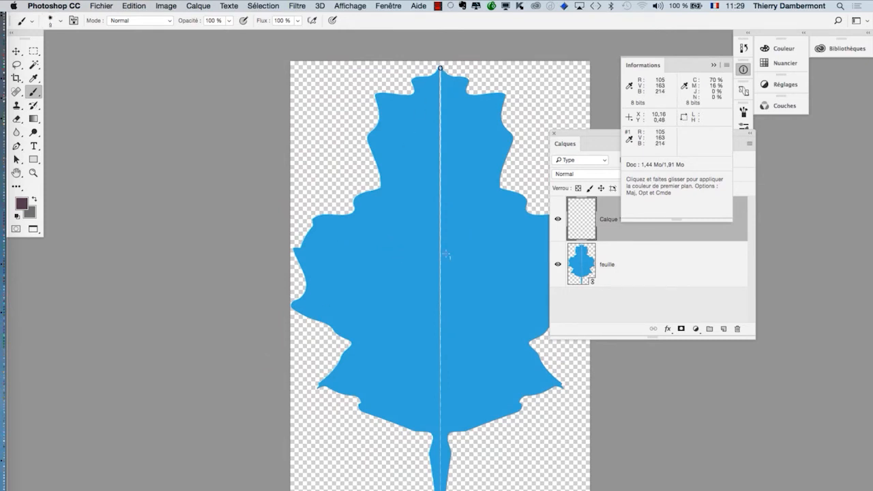
left_click(441, 69)
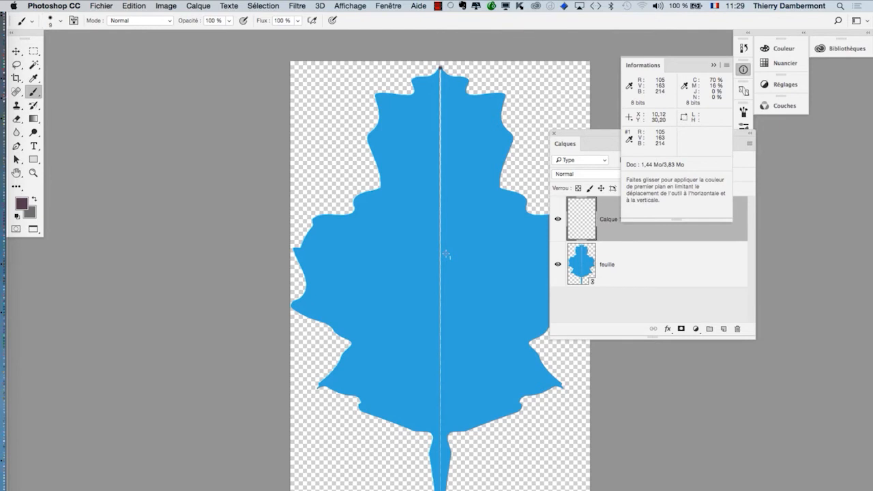
left_click(441, 490, "shift")
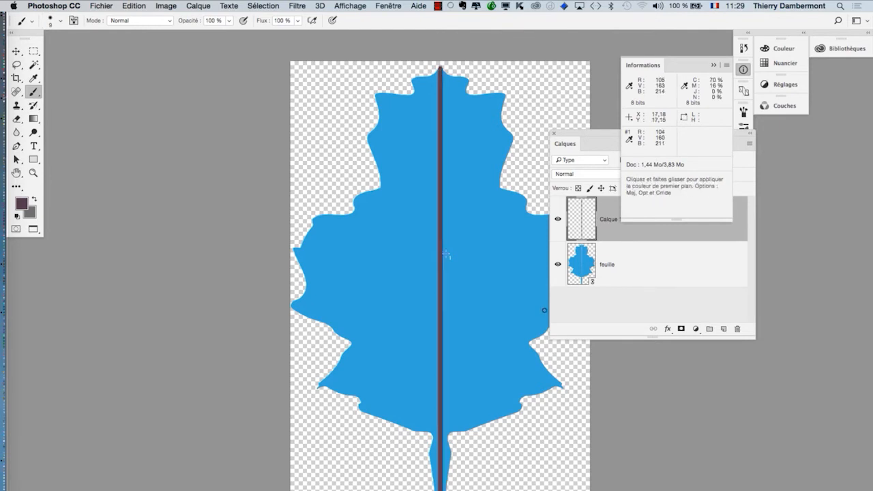
Save the smart object's edited contents and return to the styled leaf document to inspect the leaf up close
left_click(101, 6)
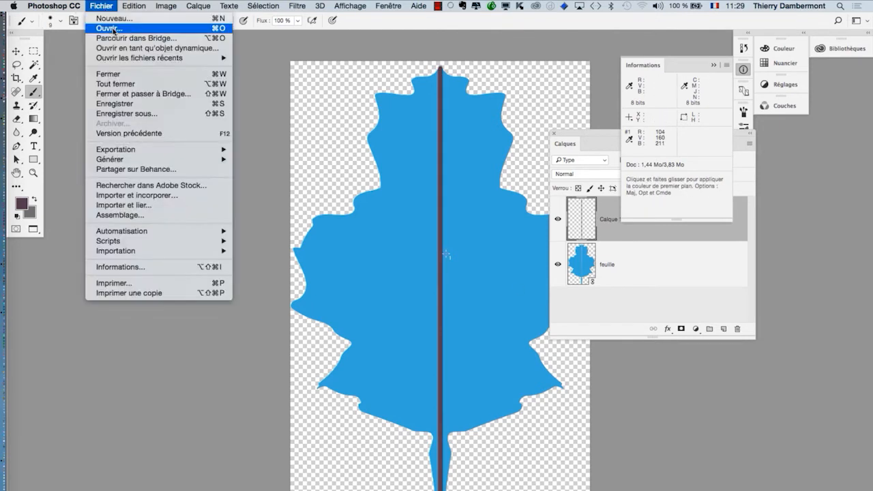
left_click(128, 105)
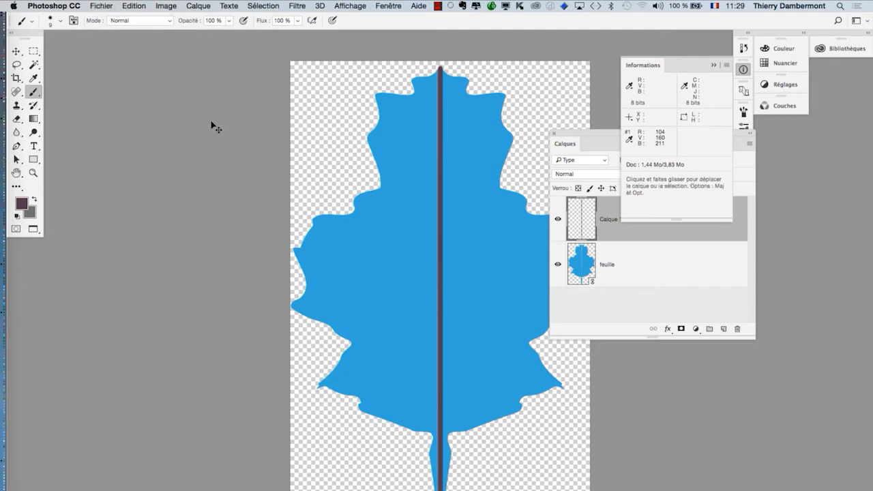
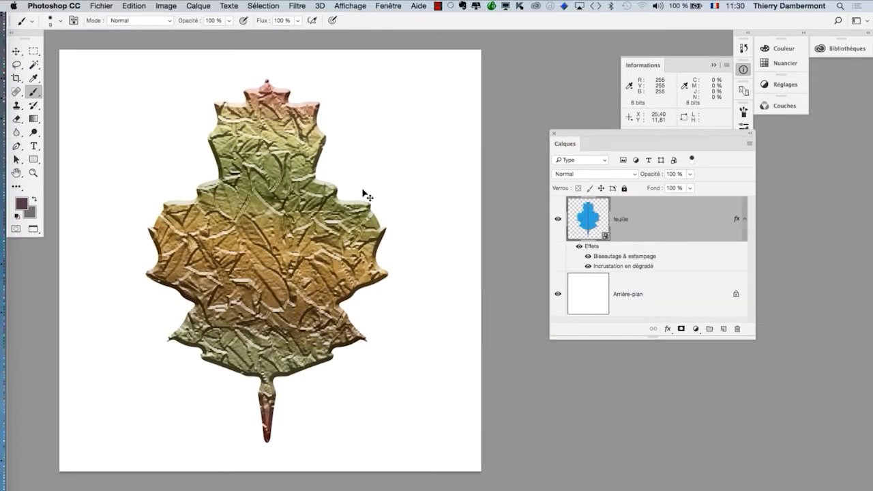
scroll(286, 236, "up", 2)
scroll(286, 237, "up", 1)
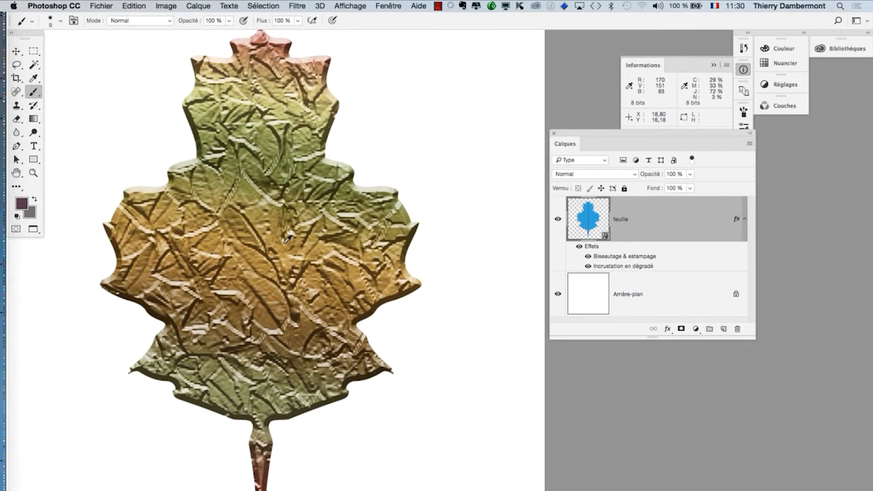
Lower the relief of the leaf's bevel texture to +10 %
double_click(615, 257)
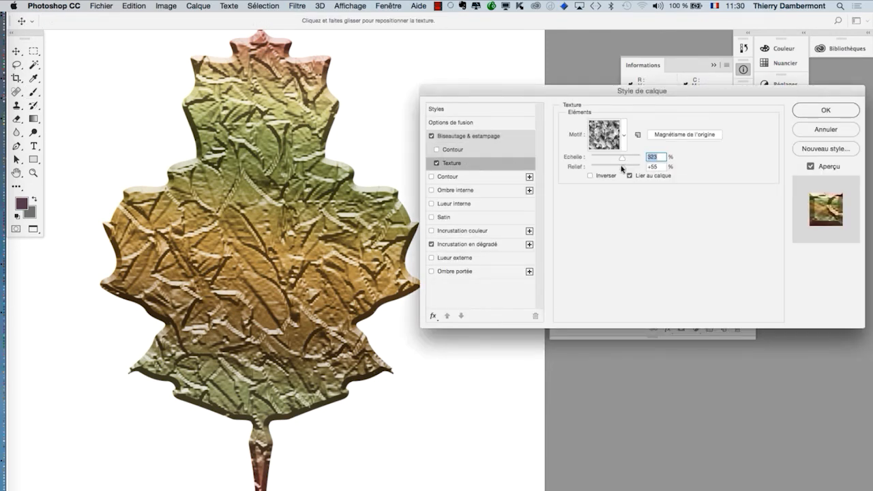
left_click_drag(622, 168, 616, 168)
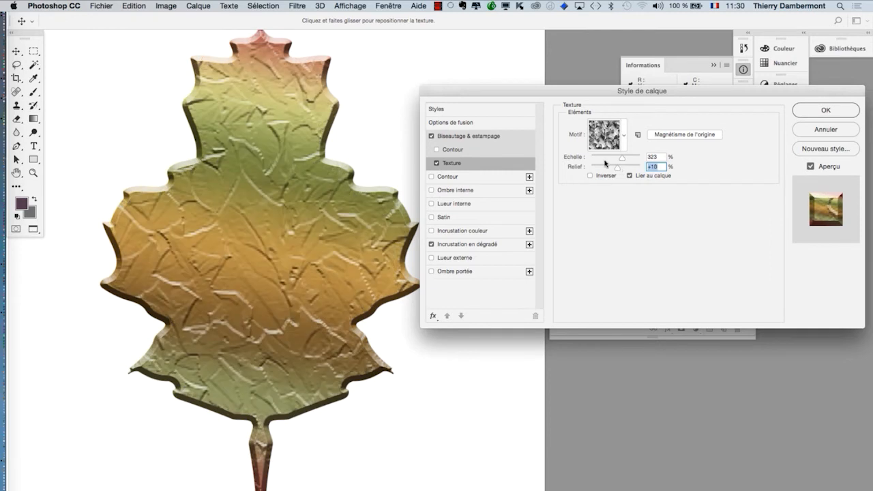
key("alt")
Set the bevel's shading angle to 90° and, after trying Ciselage léger, change its technique to Lisse
left_click(453, 137)
mouse_move(639, 208)
left_mouse_down()
mouse_move(632, 219)
mouse_move(634, 212)
left_mouse_up()
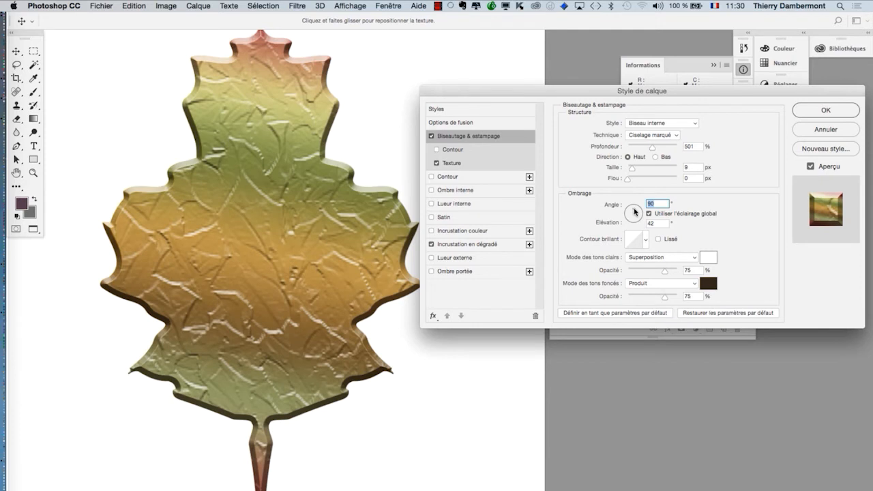
left_click(659, 141)
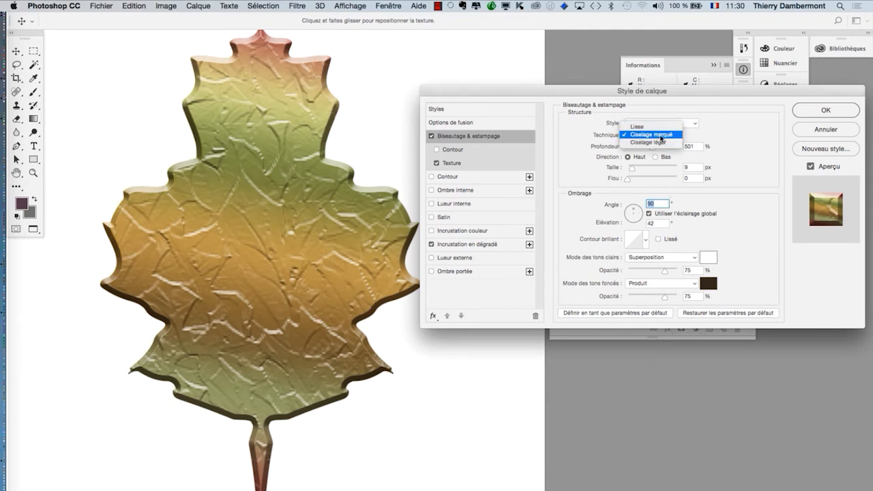
left_click(660, 143)
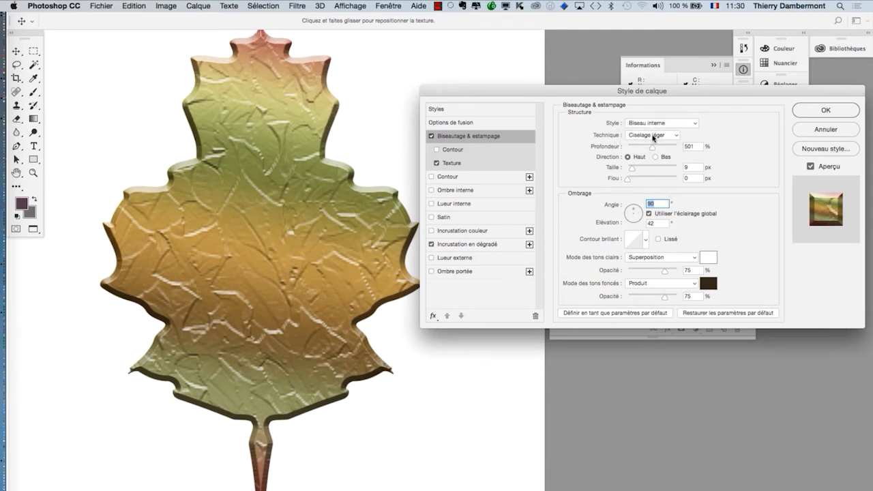
left_click(658, 140)
left_click(654, 126)
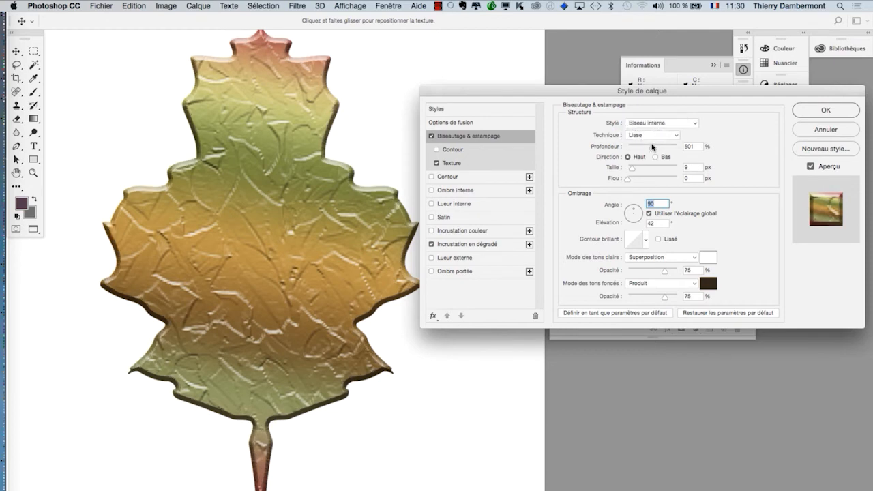
Give the bevel a custom wavy gloss contour with an early peak and a dip at 54 % input, 28 % output
left_click(636, 246)
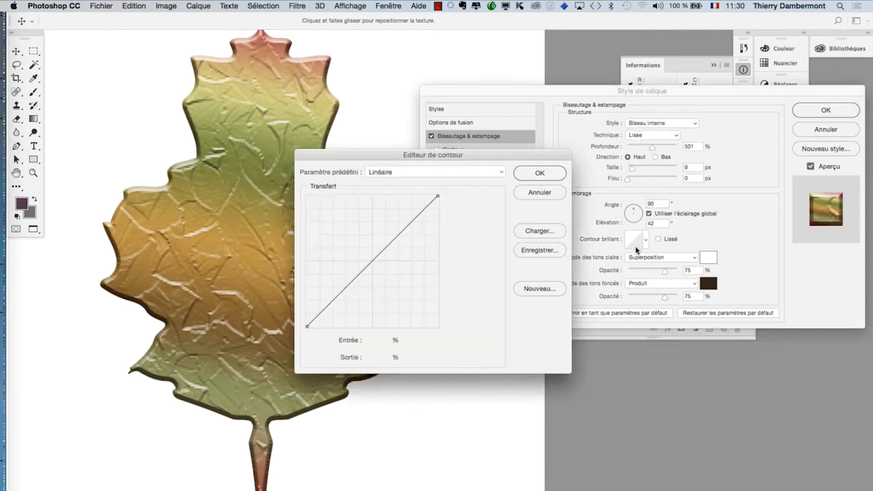
left_click_drag(433, 125, 646, 199)
left_click_drag(553, 339, 553, 297)
left_click_drag(575, 268, 591, 334)
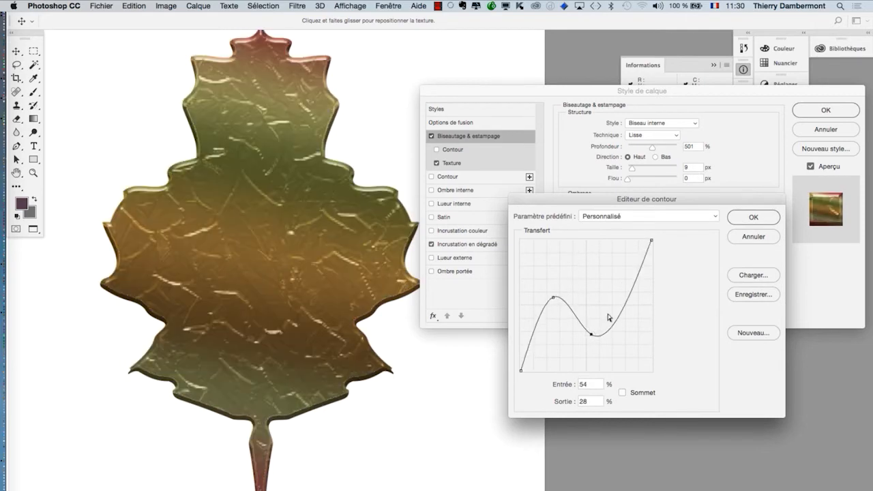
left_click(747, 216)
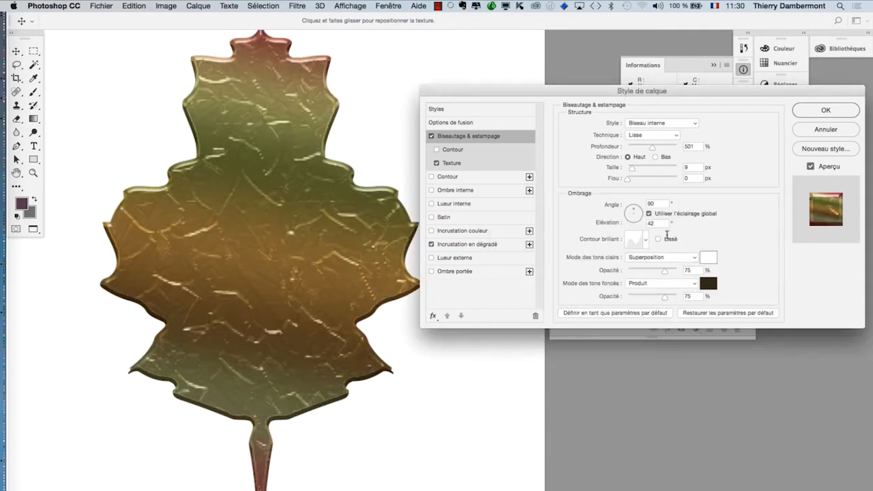
Turn the bevel's shading angle so light comes from below and slightly left, and apply the layer style
mouse_move(628, 216)
left_mouse_down()
mouse_move(625, 163)
mouse_move(631, 211)
mouse_move(639, 215)
mouse_move(632, 220)
left_mouse_up()
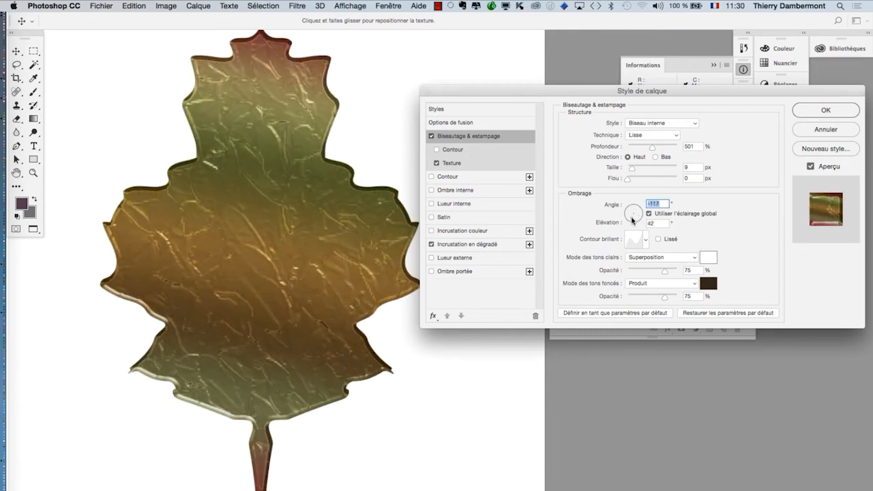
left_click(807, 112)
scroll(356, 279, "down", 3)
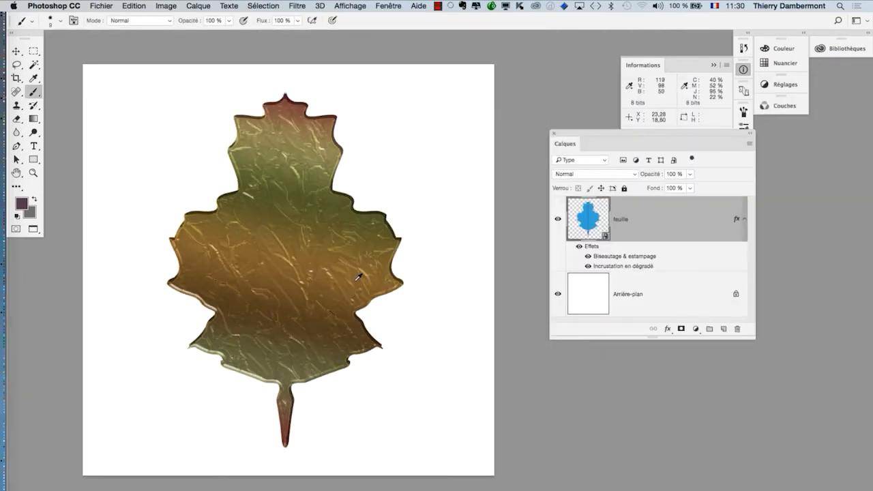
scroll(357, 278, "down", 4)
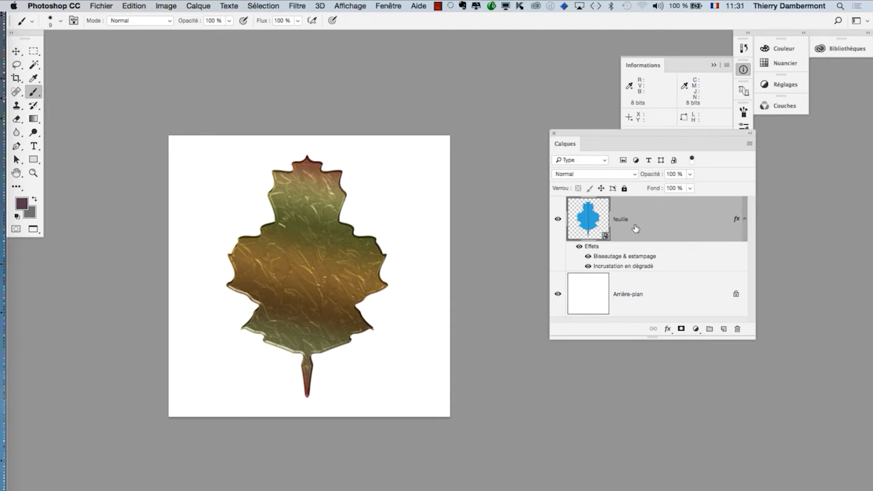
Start a Puppet Warp on the feuille smart object and pin the leaf's upper tip, centre, both sides and stem
left_click(133, 5)
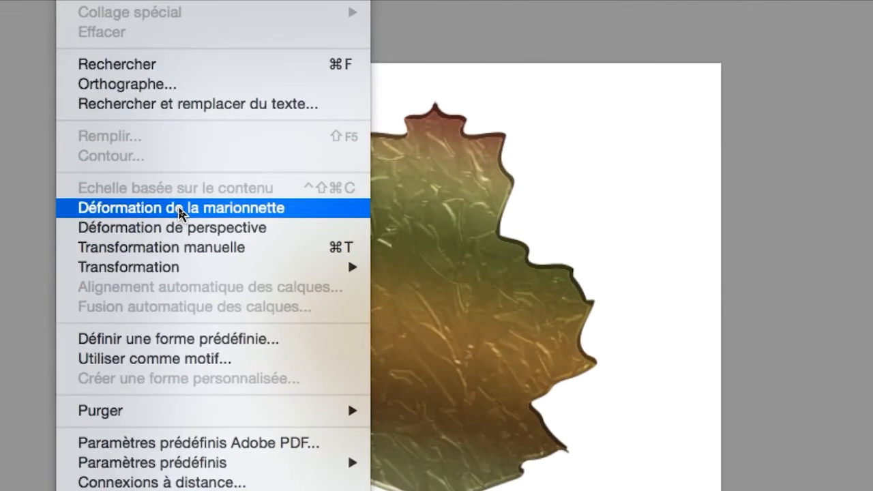
left_click(180, 207)
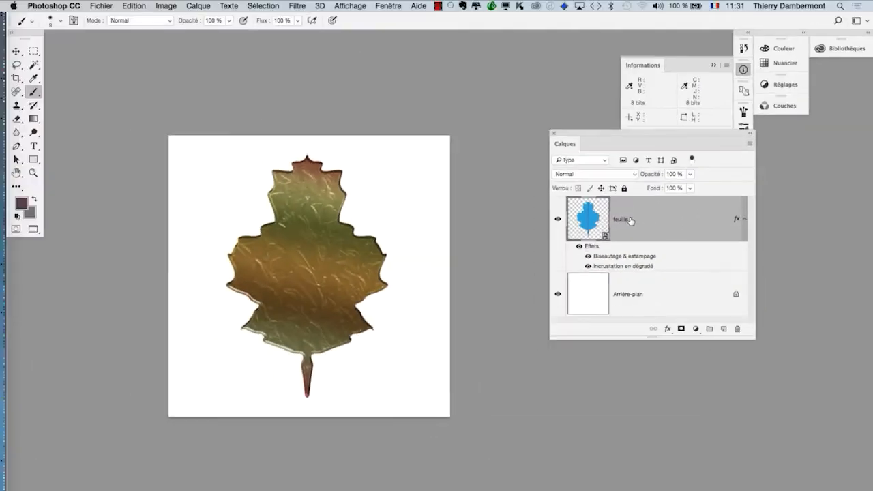
left_click(134, 6)
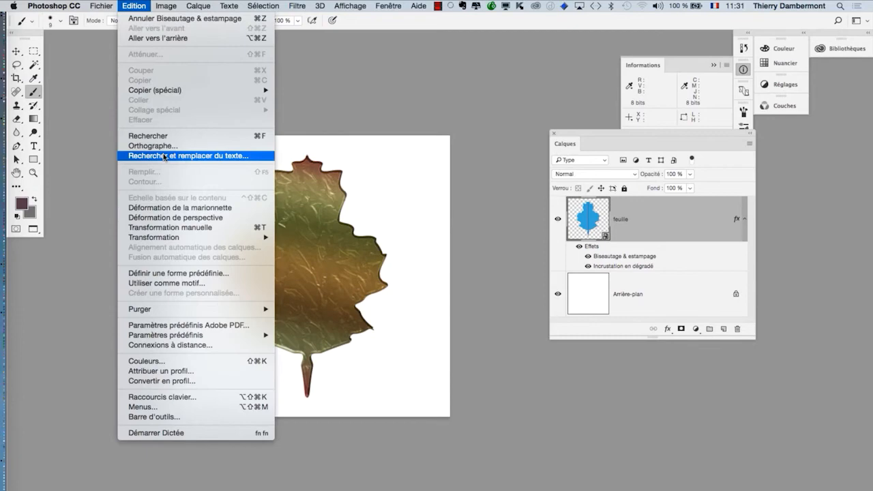
left_click(137, 208)
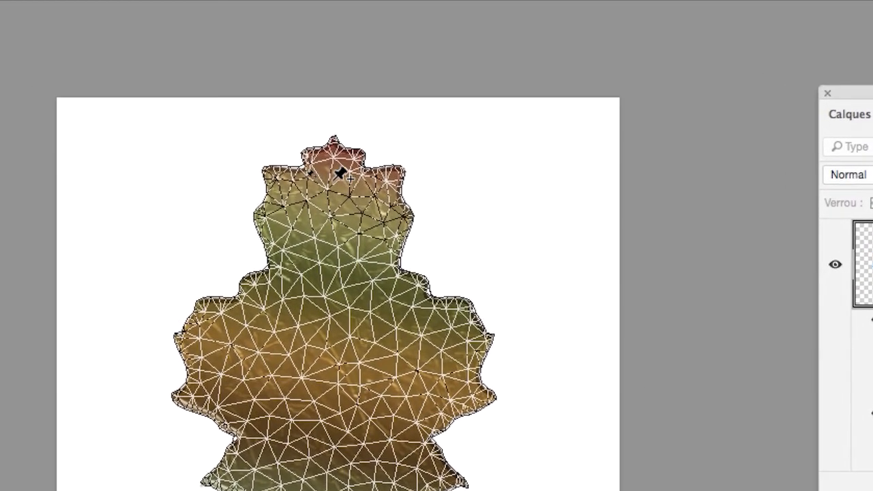
left_click(334, 180)
left_click(330, 382)
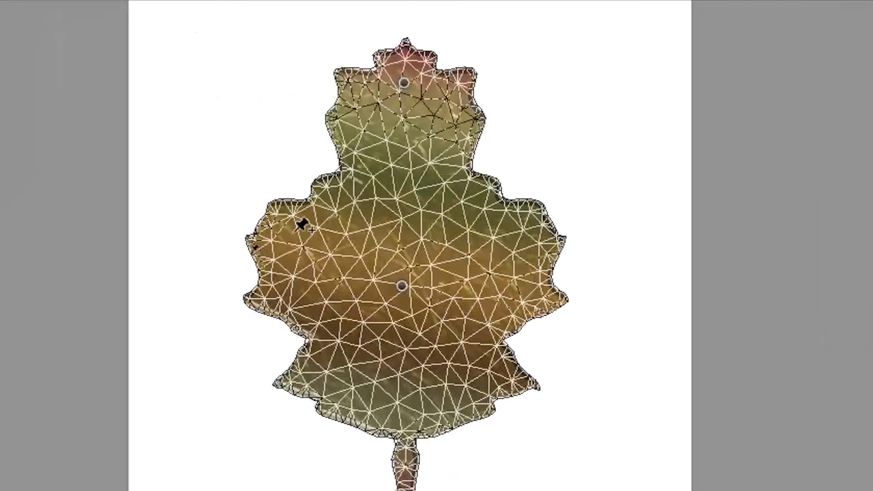
left_click(221, 66)
left_click(459, 65)
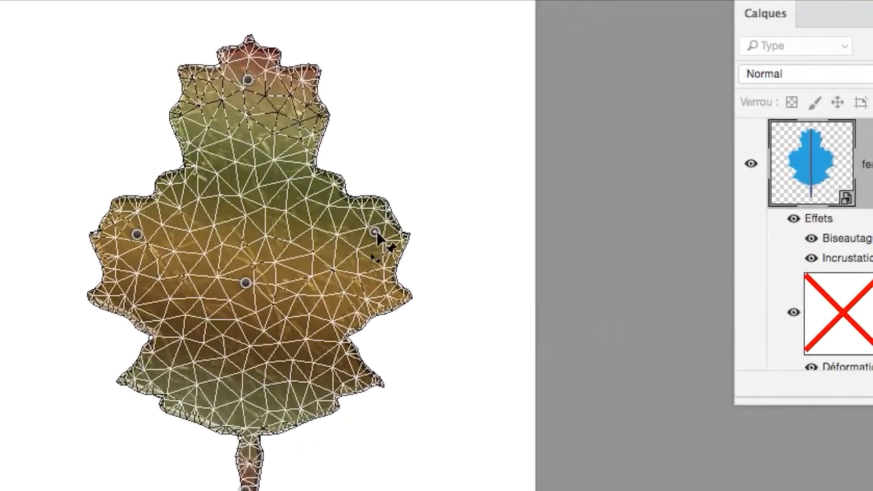
Warp the leaf by pulling its right side inward, its stem to the lower right and its tip up to the right
left_click_drag(376, 232, 305, 248)
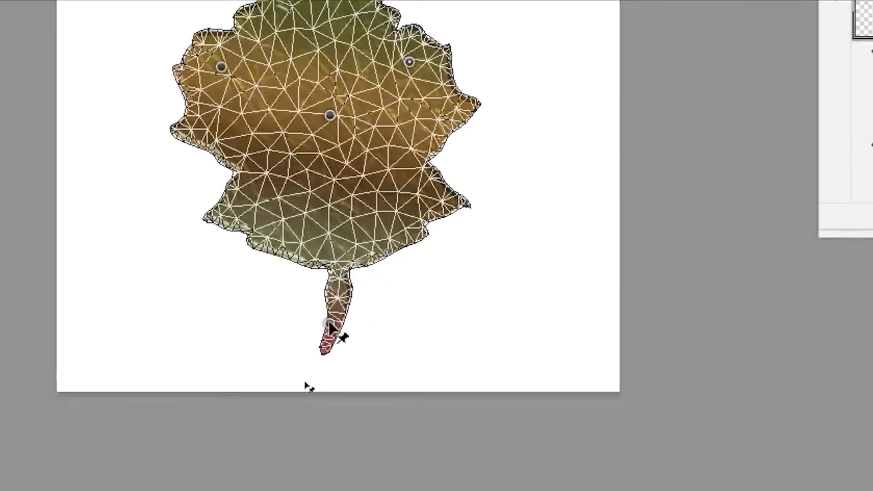
left_click_drag(329, 326, 389, 354)
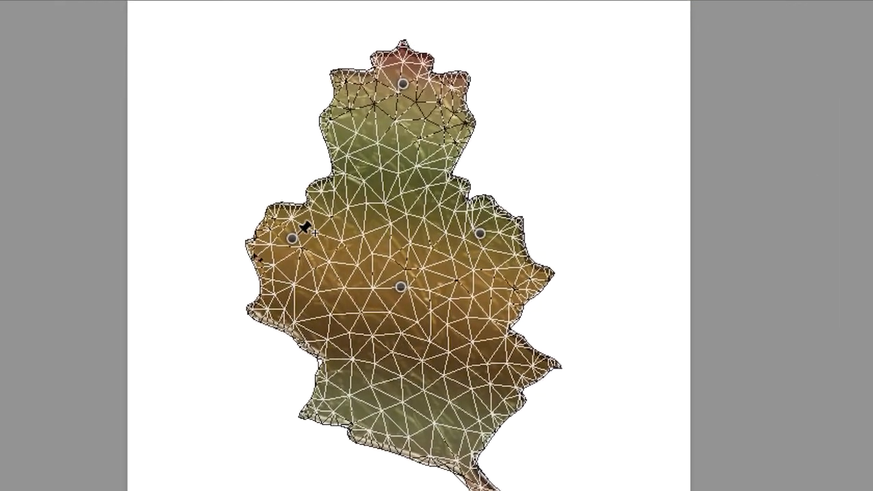
mouse_move(292, 238)
left_mouse_down()
mouse_move(292, 251)
mouse_move(286, 242)
mouse_move(295, 237)
left_mouse_up()
left_click_drag(402, 76, 468, 127)
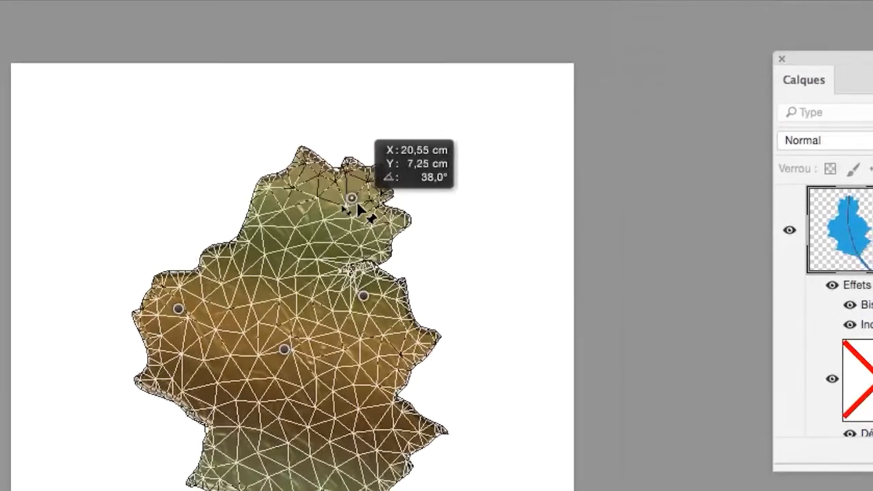
left_click_drag(356, 201, 348, 136)
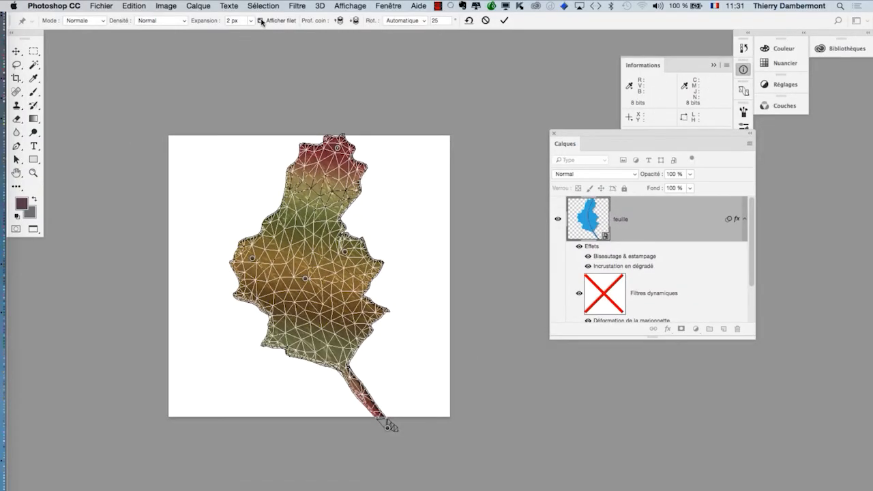
Hide the warp mesh, bend the tip left, lower the left side, bring the stem end onto the canvas, and apply the warp
left_click(260, 21)
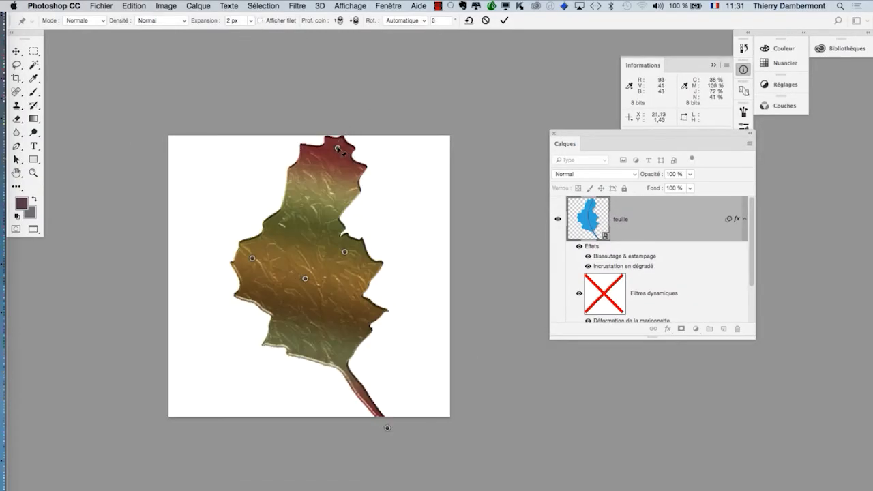
left_click_drag(338, 148, 286, 199)
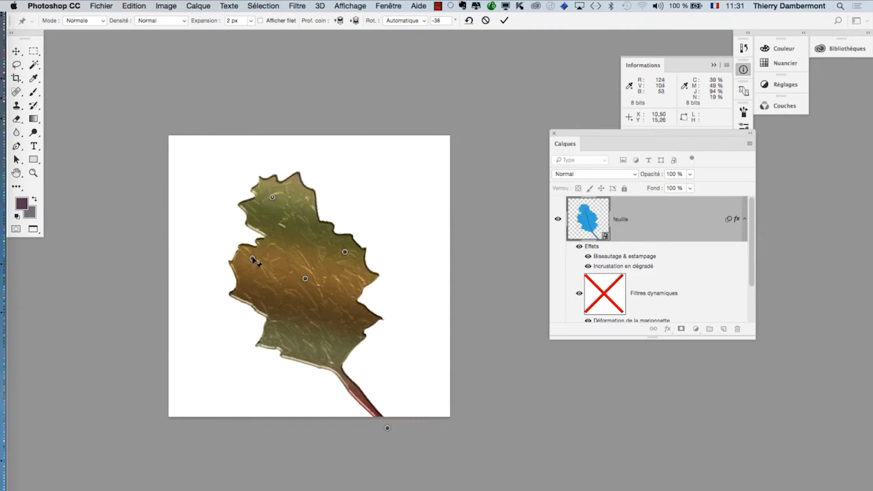
left_click_drag(254, 260, 247, 292)
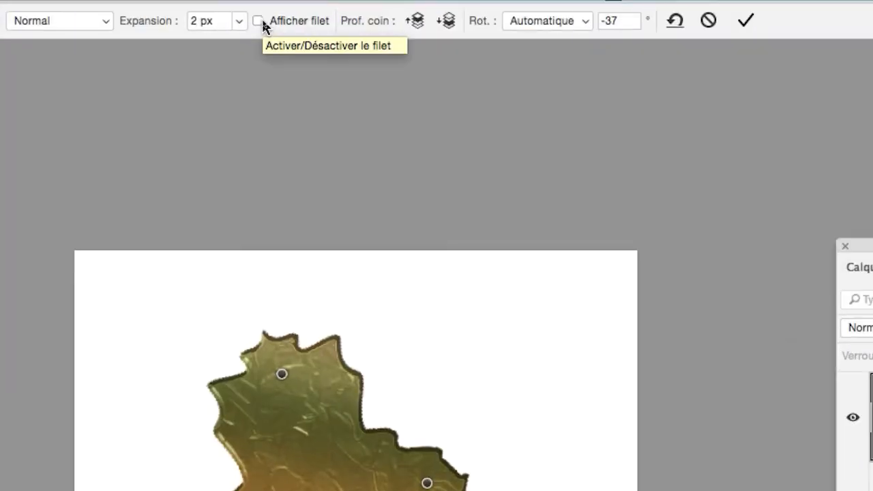
left_click(259, 22)
left_click(259, 22)
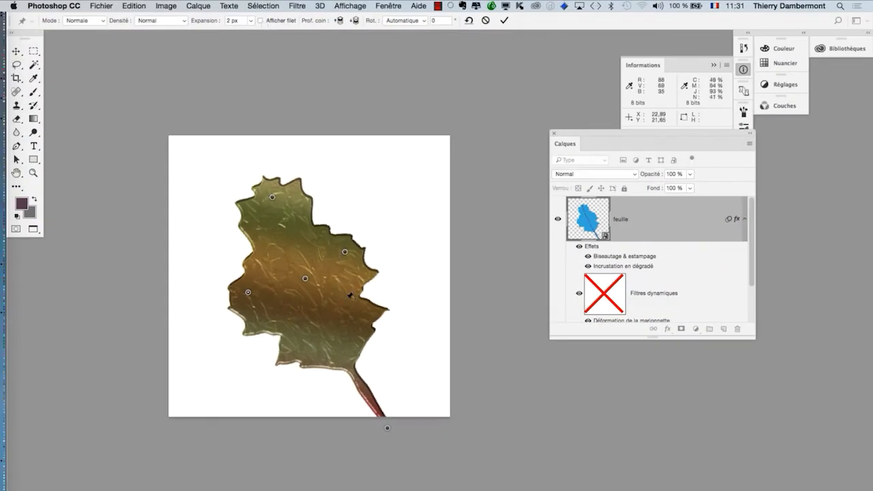
left_click_drag(387, 428, 402, 411)
left_click(504, 21)
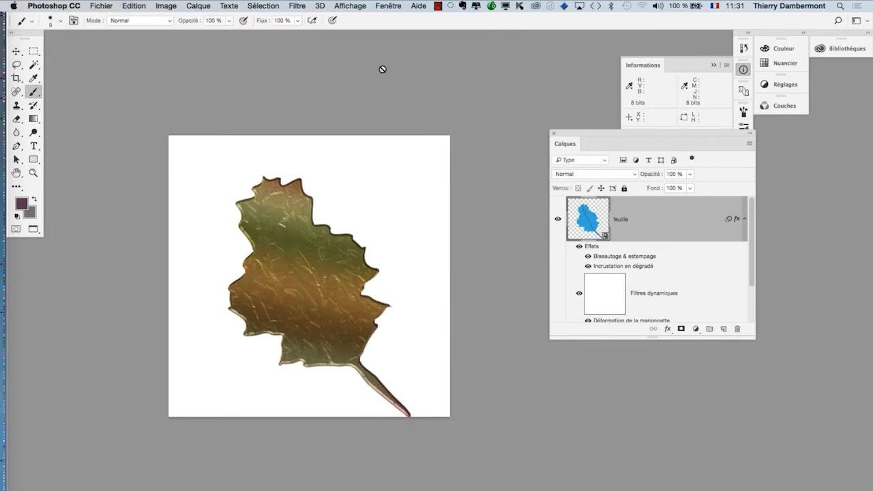
Move the warped leaf up and slightly left so that its stem fits inside the canvas
left_click(17, 51)
left_click_drag(305, 255, 299, 235)
left_click(101, 6)
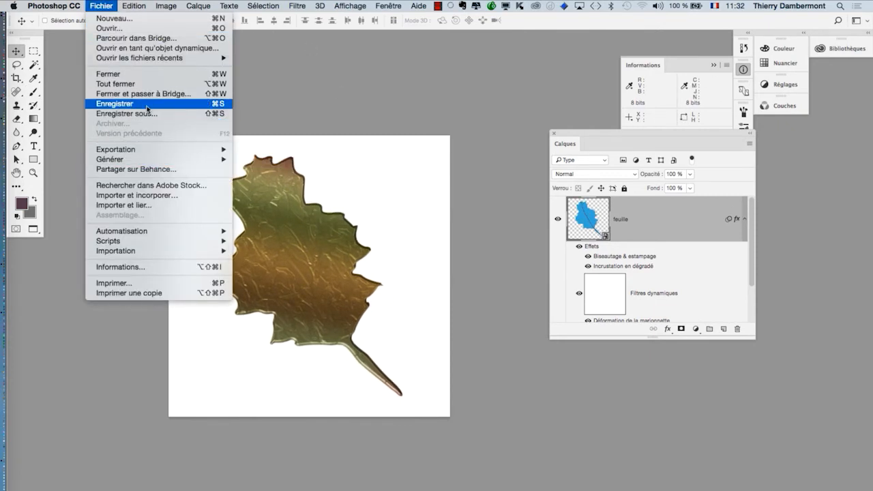
left_click(327, 102)
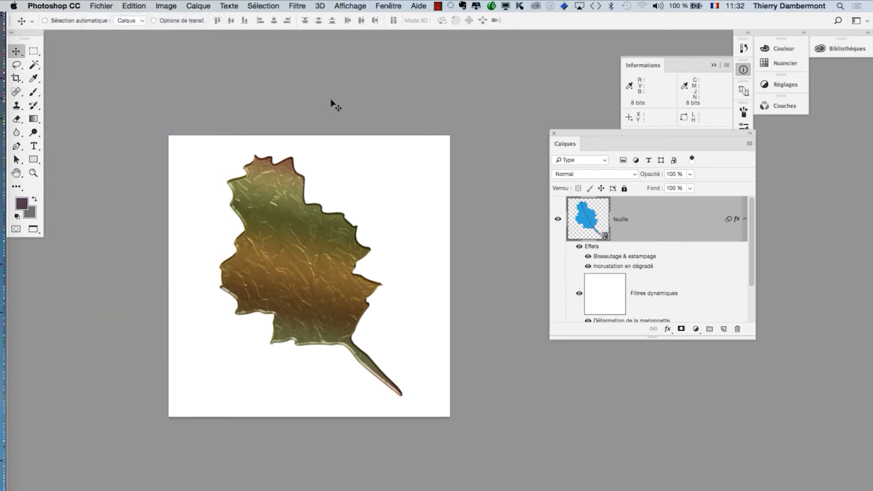
Switch back to the standard windowed screen mode and shift the document window toward the middle of the screen
key("f")
key("f")
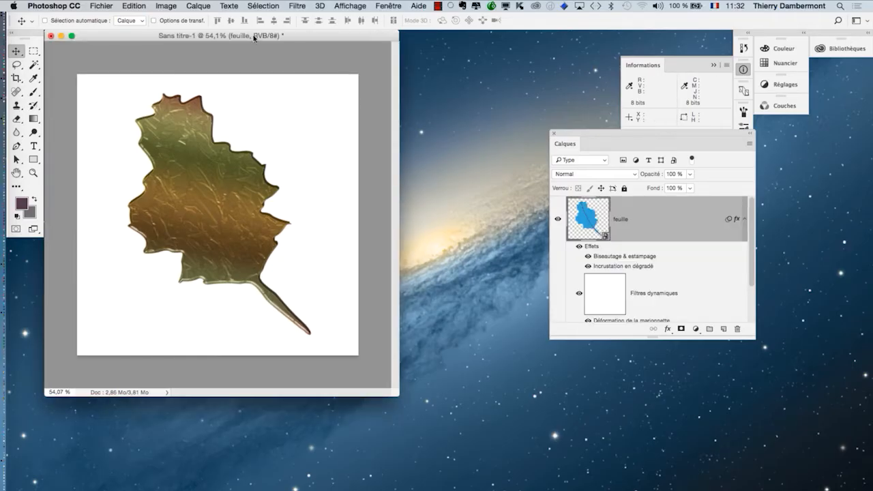
left_click_drag(253, 37, 332, 71)
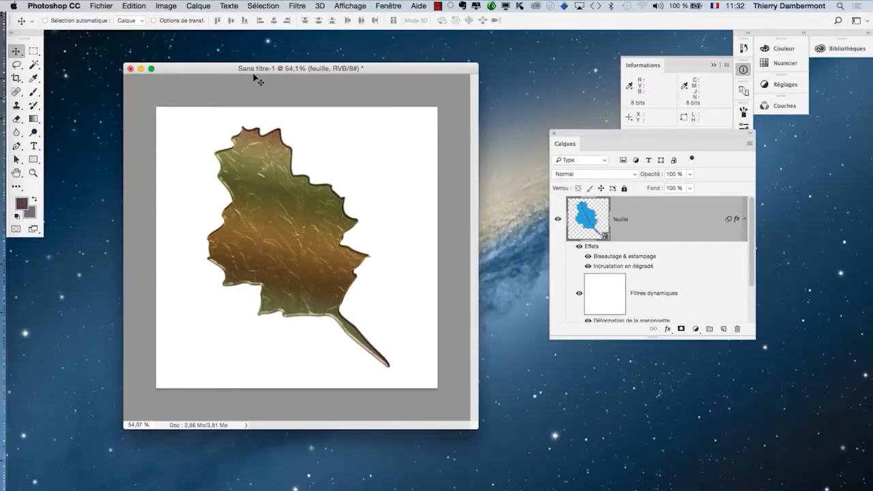
Save the document as feuille avec fx - 01.psd in Photoshop format with layers, in the DOCS - AI 13 decembre 2016 folder
left_click(100, 5)
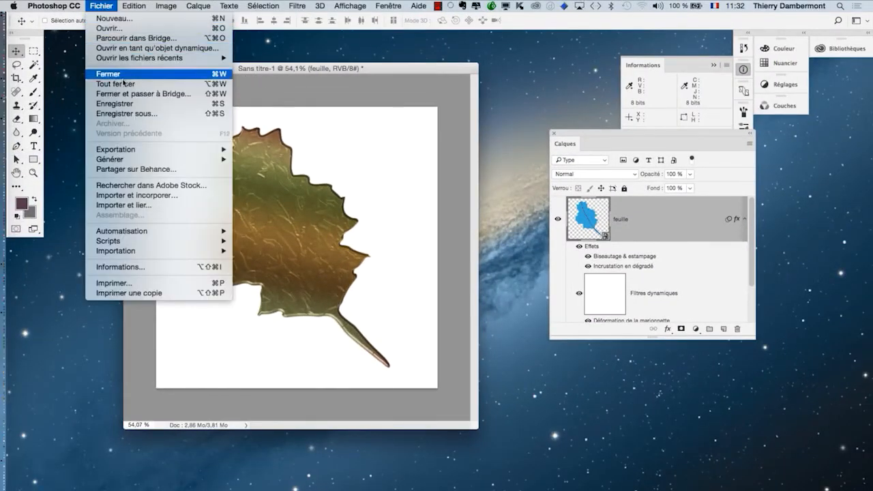
left_click(131, 113)
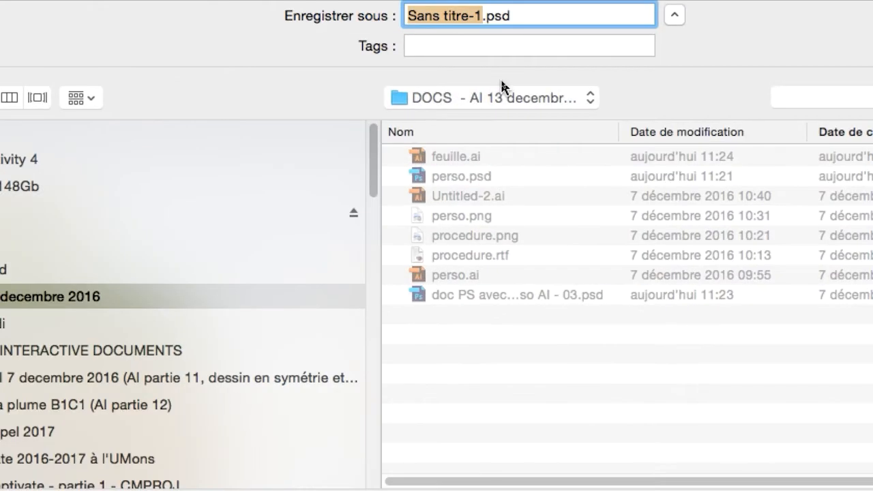
type("feuil")
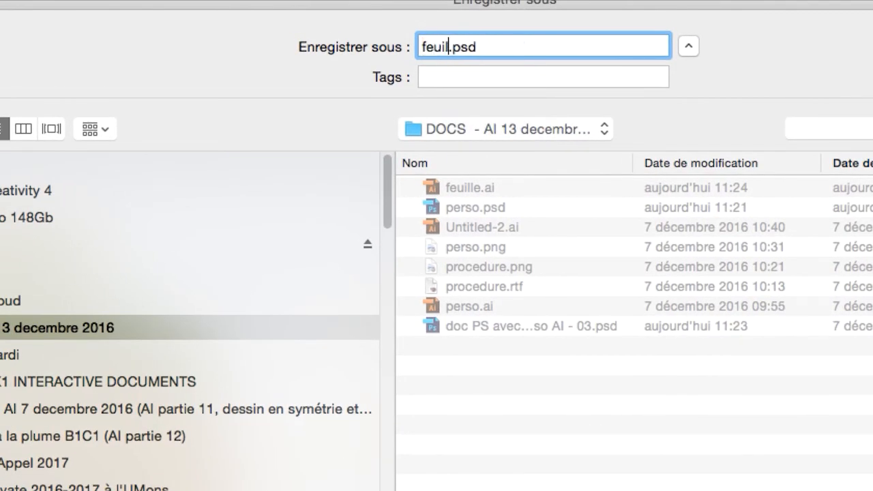
type("le avec f")
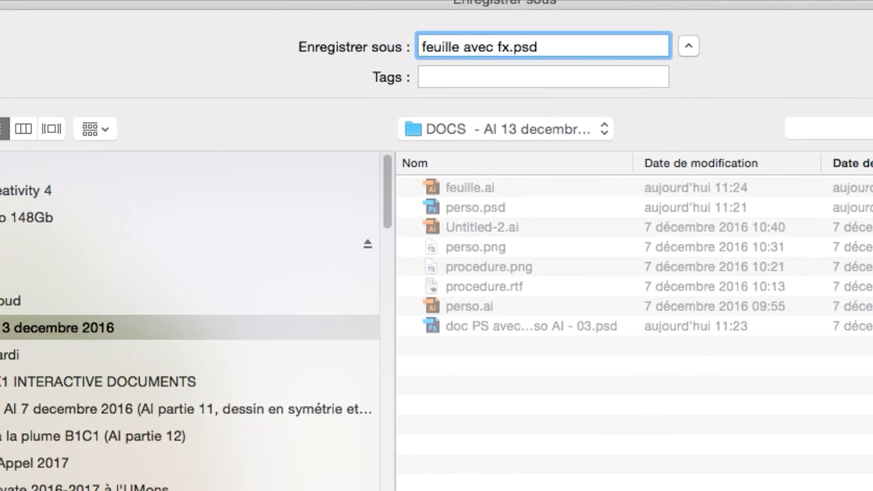
type("x")
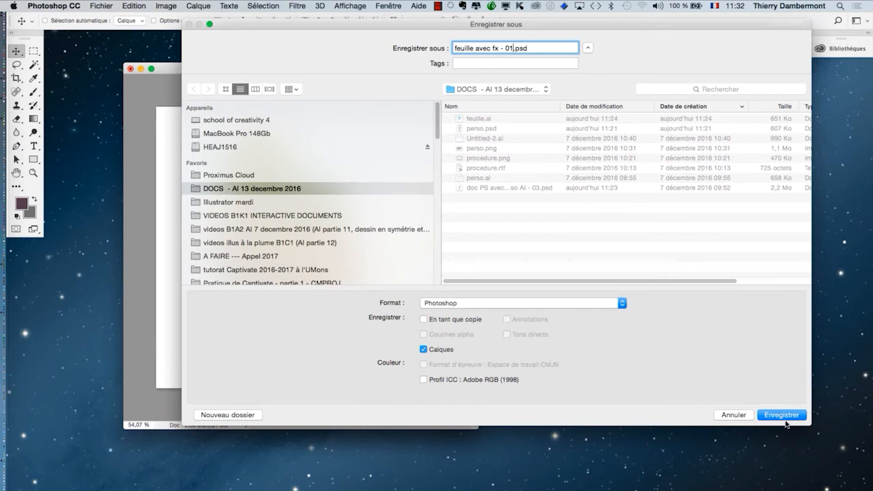
left_click(784, 417)
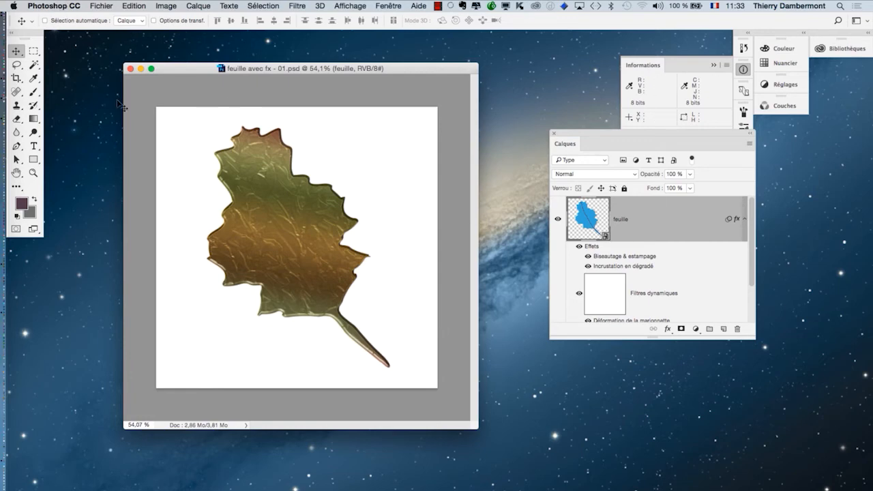
Switch to Illustrator and deselect the leaf outline in feuille.ai with the Selection tool
key("super+Tab")
key("super+Tab")
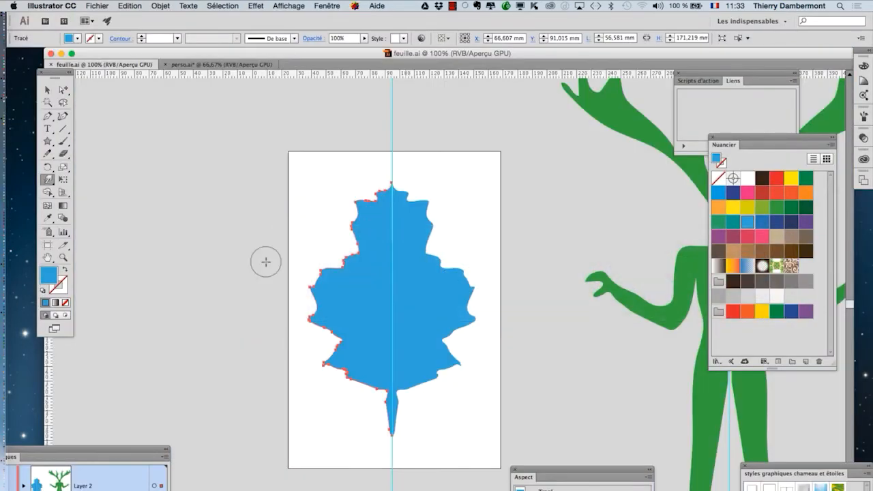
scroll(330, 267, "down", 2)
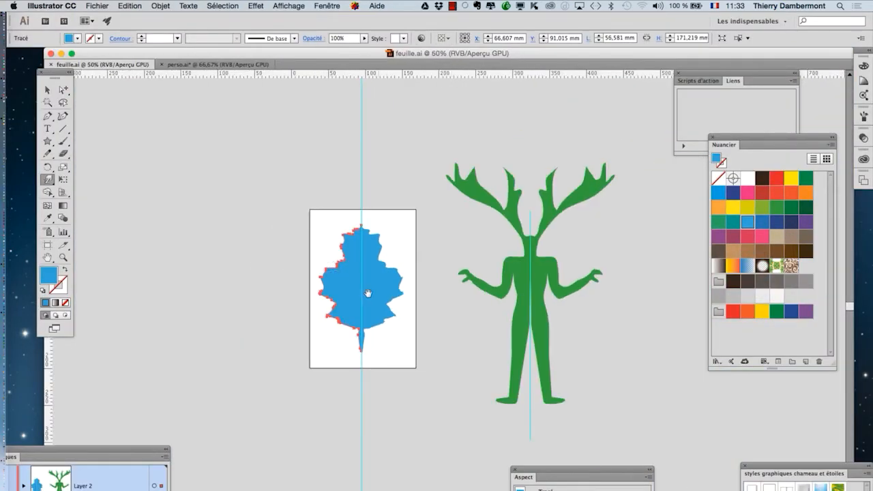
left_click_drag(367, 294, 233, 276)
left_click(47, 89)
left_click(132, 200)
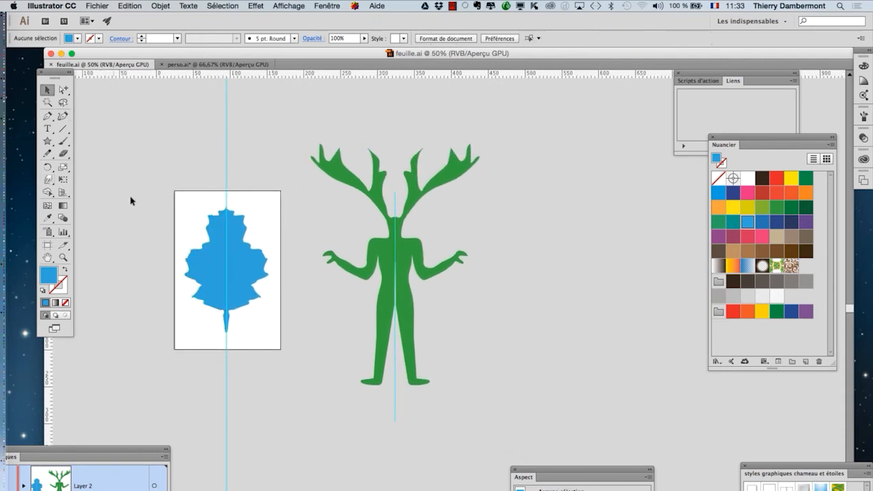
scroll(214, 264, "up", 2)
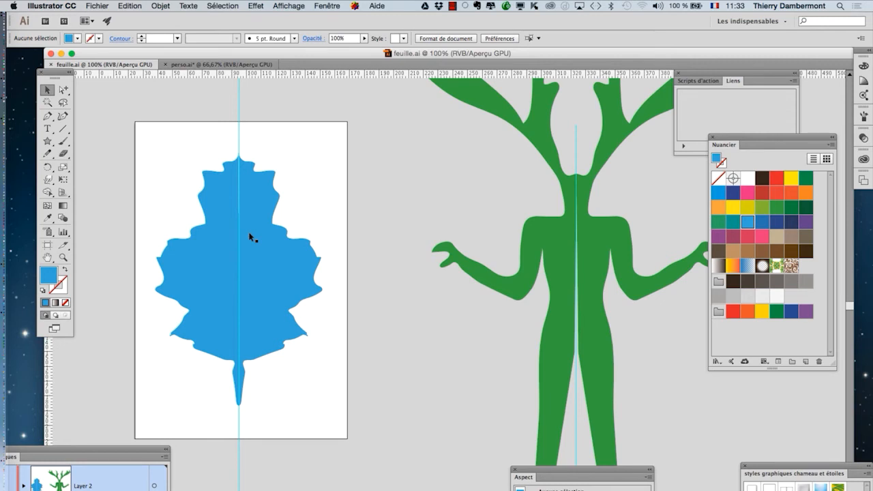
Close perso.ai without saving its changes
left_click(204, 64)
left_click(167, 65)
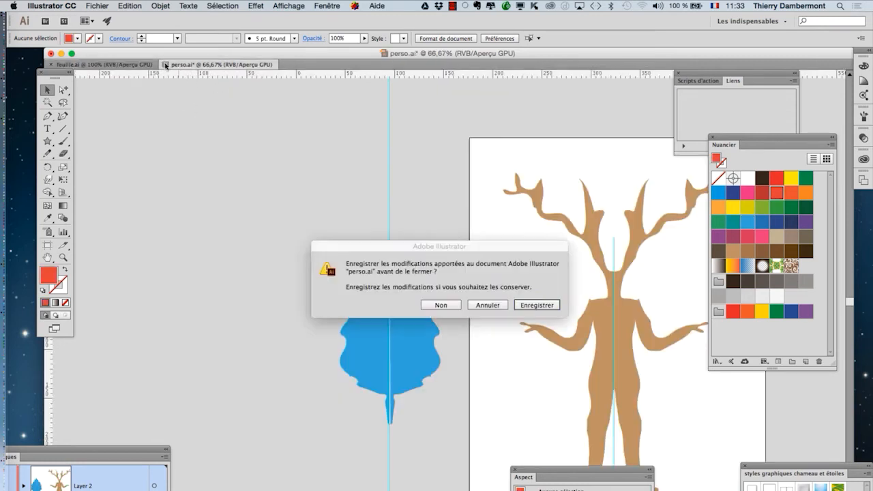
left_click(447, 307)
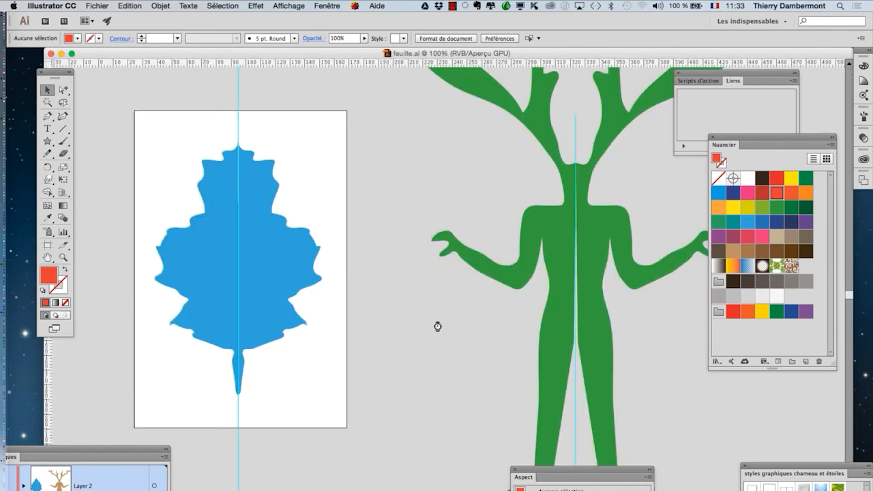
Create a new A4 landscape document in RGB mode with one artboard
scroll(432, 317, "down", 4)
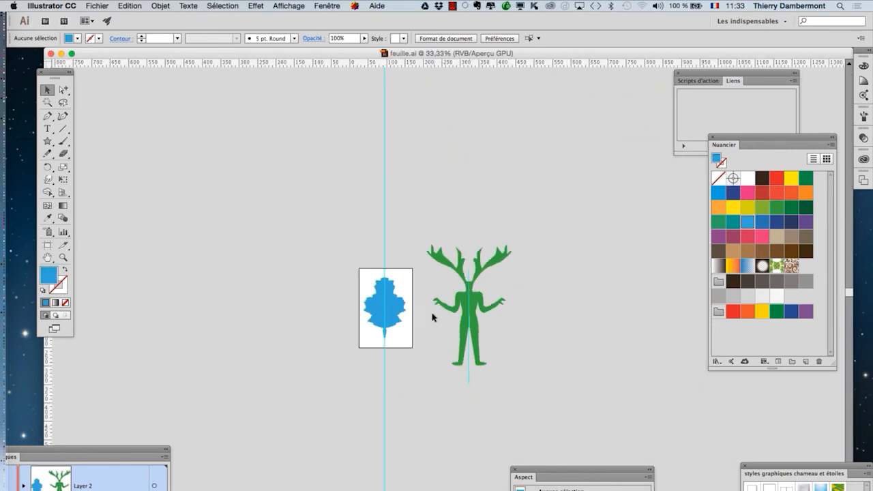
left_click(104, 6)
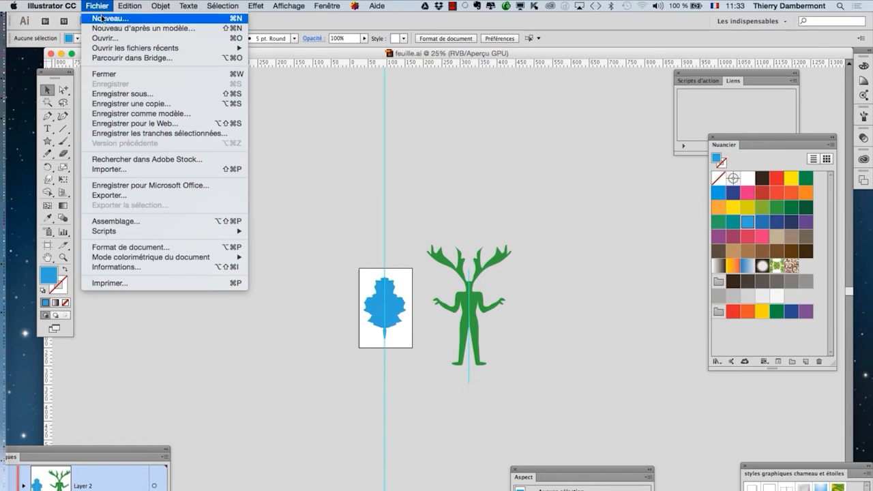
left_click(103, 18)
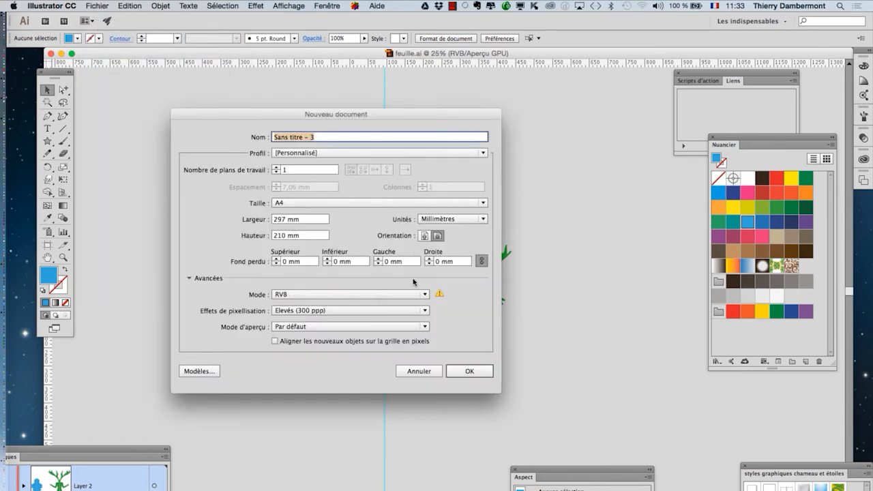
left_click(466, 369)
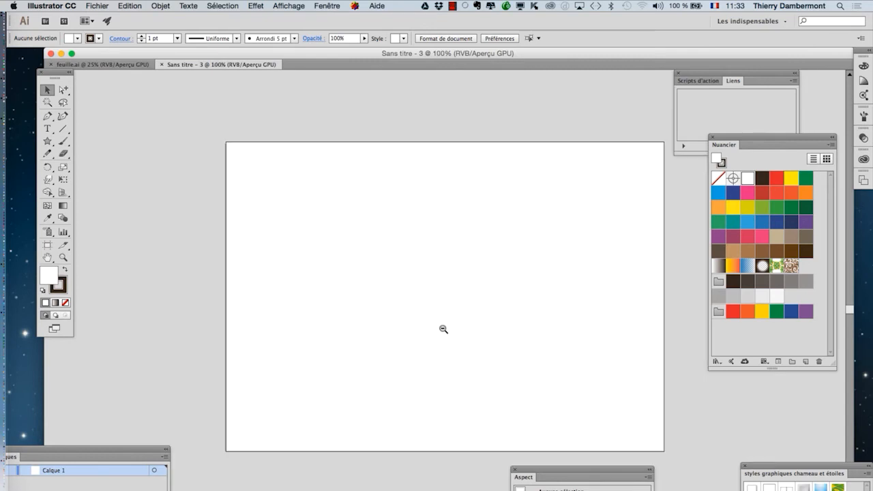
Import feuille avec fx - 01.psd from the DOCS - AI 13 decembre 2016 folder as a link and place it small near the artboard's upper-left corner
left_click_drag(343, 294, 191, 254)
left_click(96, 5)
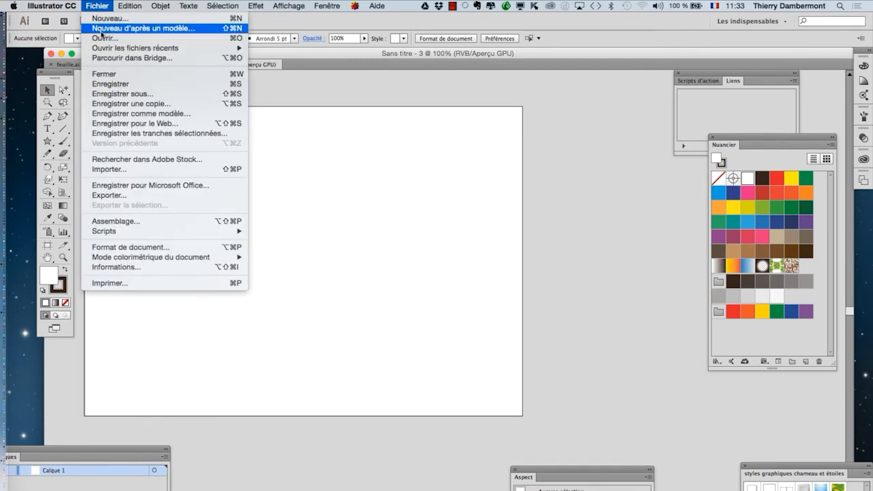
left_click(127, 171)
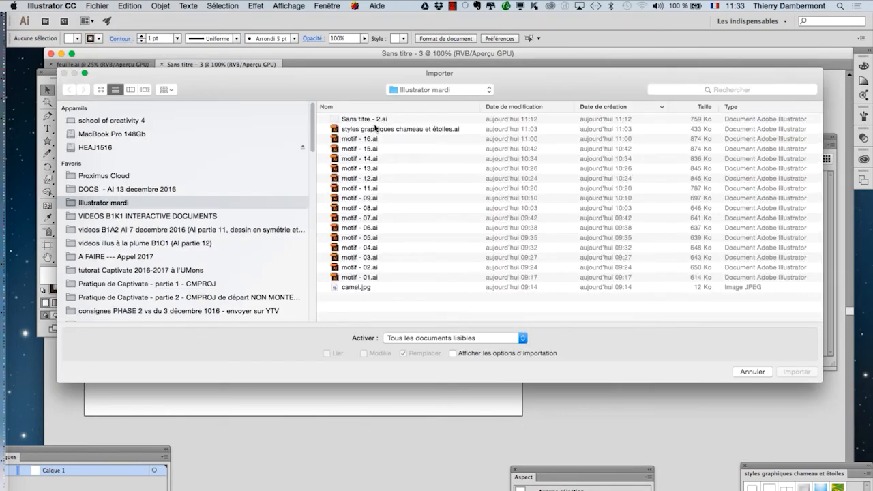
left_click(499, 107)
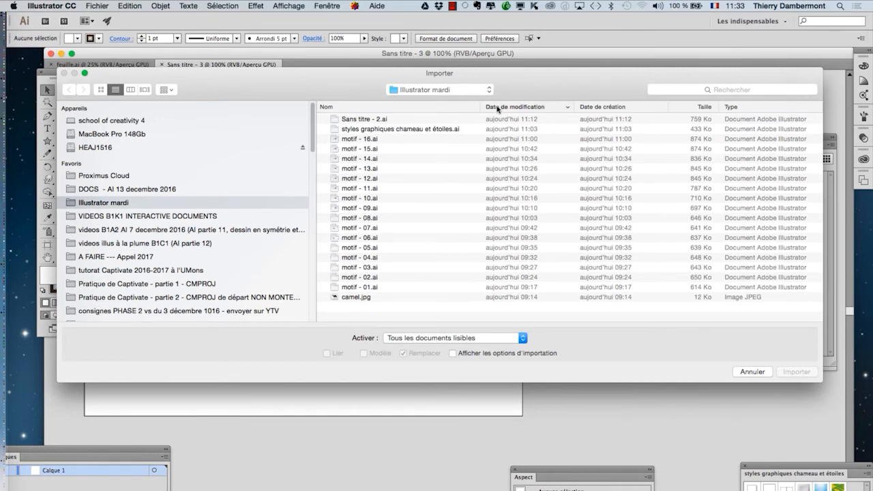
left_click(210, 187)
left_click(431, 121)
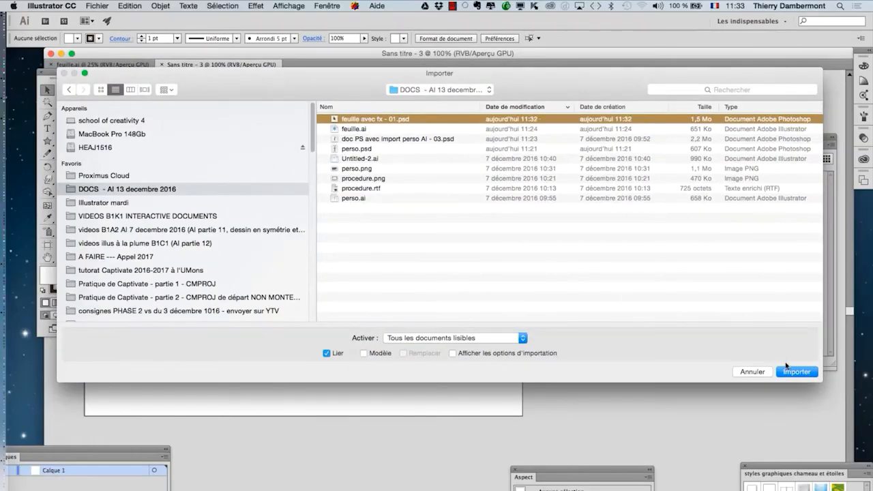
left_click(792, 372)
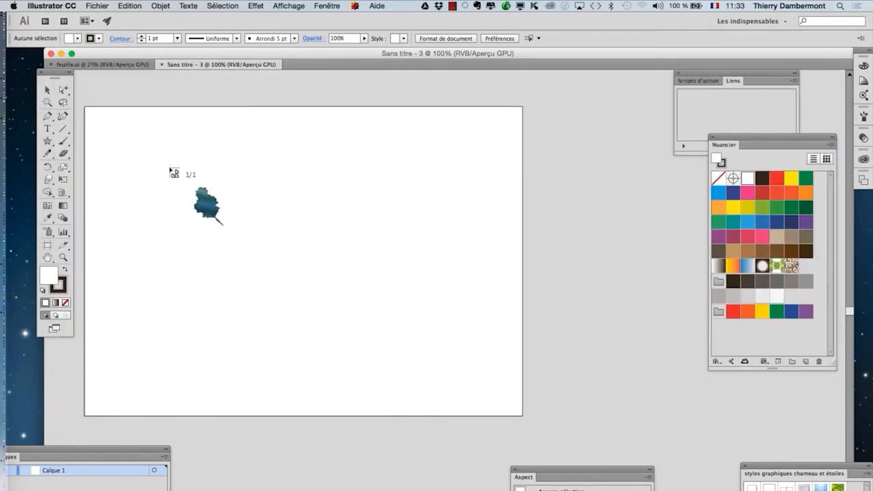
left_click_drag(133, 132, 253, 232)
left_click(242, 254)
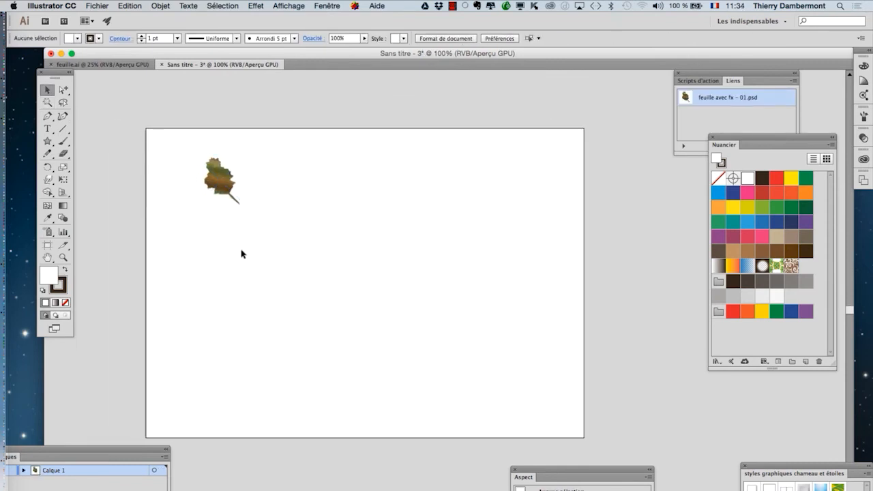
Examine the placed leaf up close and show the transparency grid to check the image's background
scroll(222, 228, "up", 1)
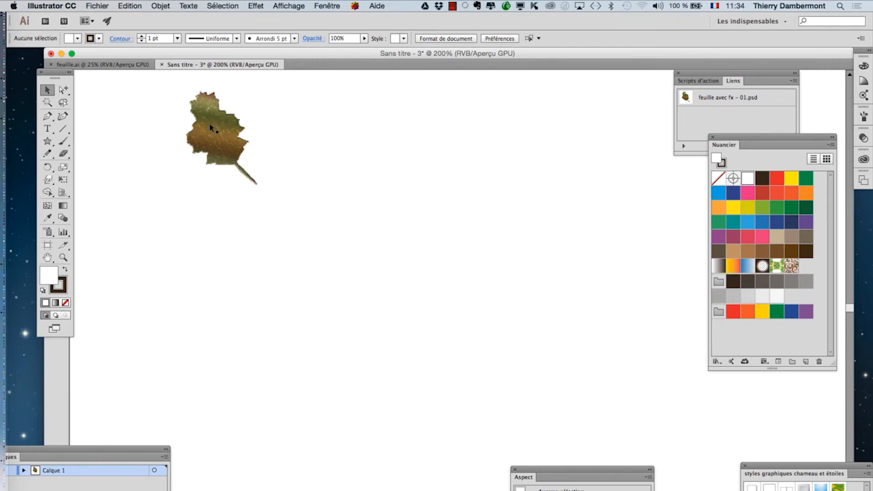
scroll(211, 122, "up", 4)
scroll(287, 185, "up", 2)
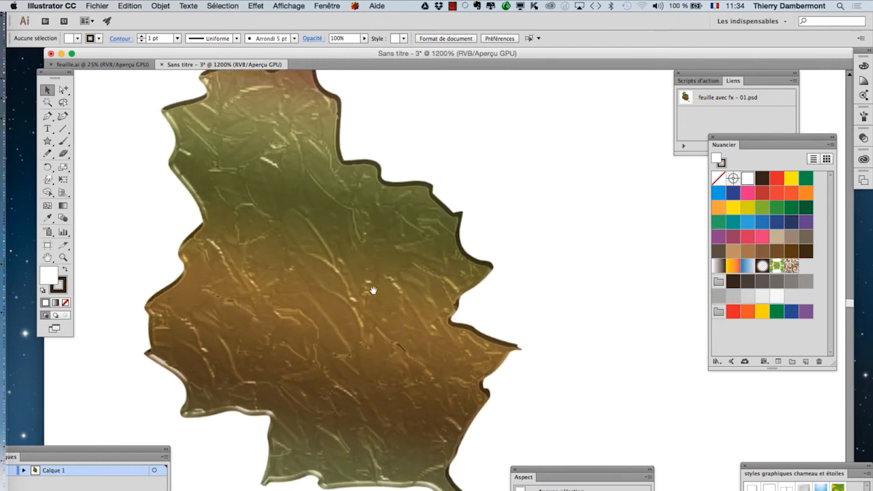
scroll(376, 285, "down", 3)
left_click(307, 5)
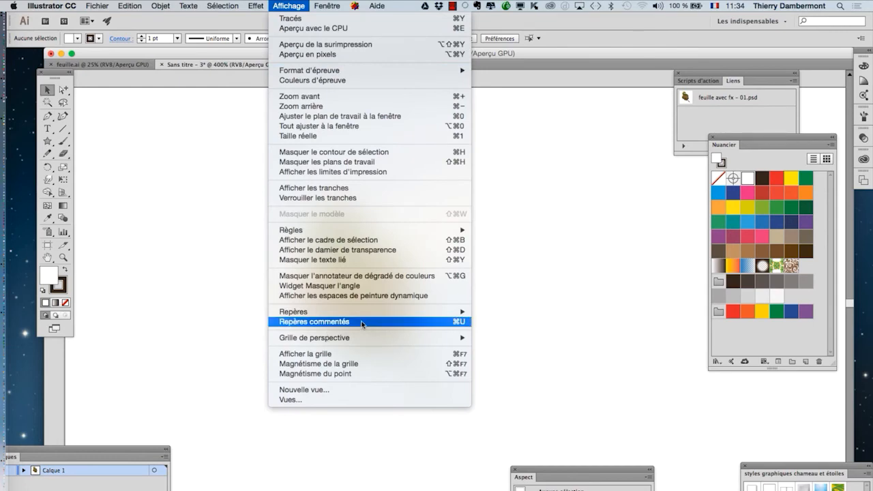
left_click(351, 251)
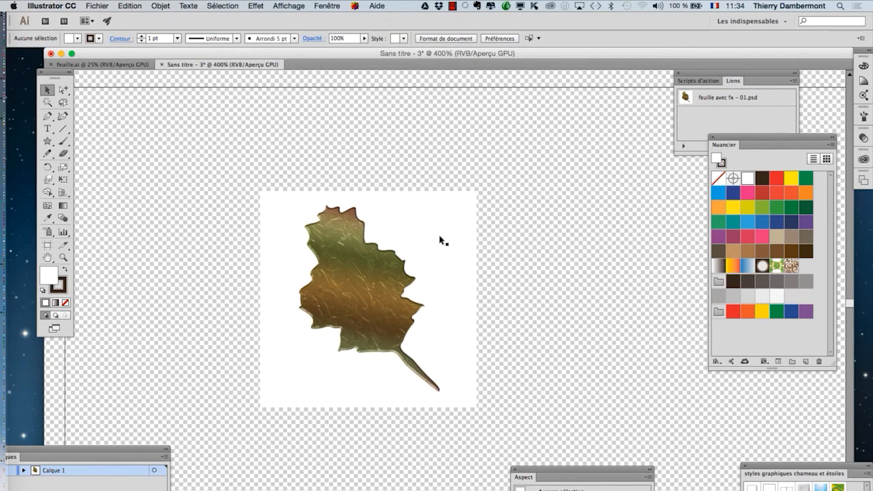
Switch to Photoshop, hide the Arrière-plan layer of feuille avec fx - 01.psd, and save the file
key("super+Tab")
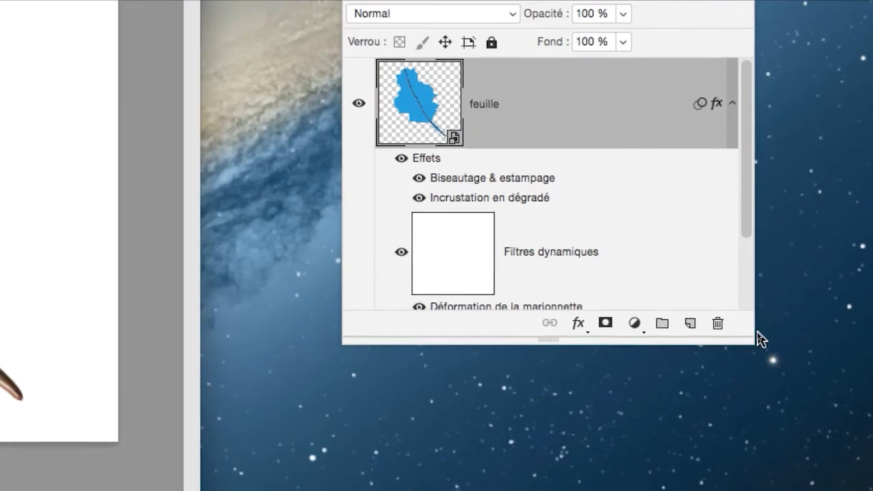
left_click_drag(754, 342, 756, 410)
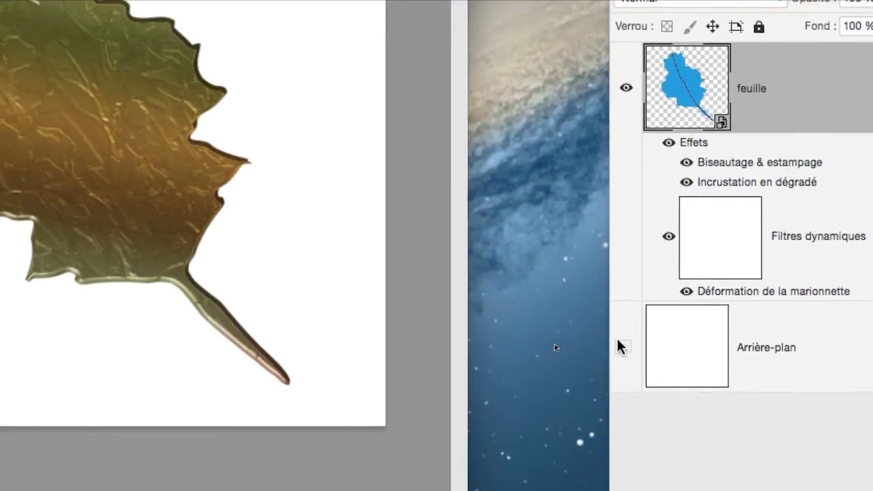
left_click(602, 312)
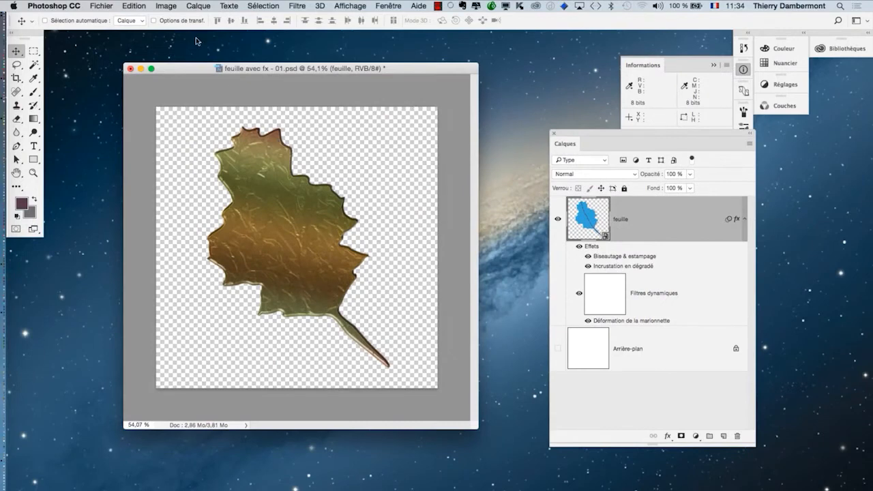
left_click(101, 6)
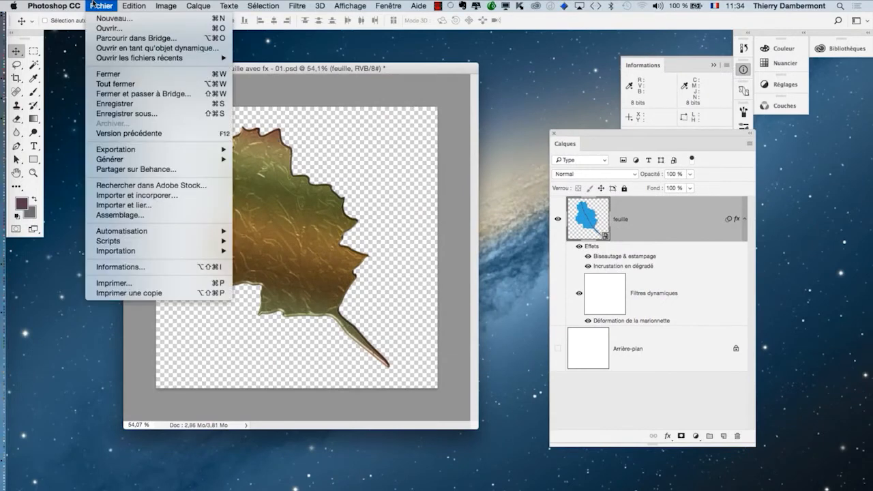
left_click(119, 104)
Switch back to Illustrator and hide the transparency grid around the updated leaf
key("super+Tab")
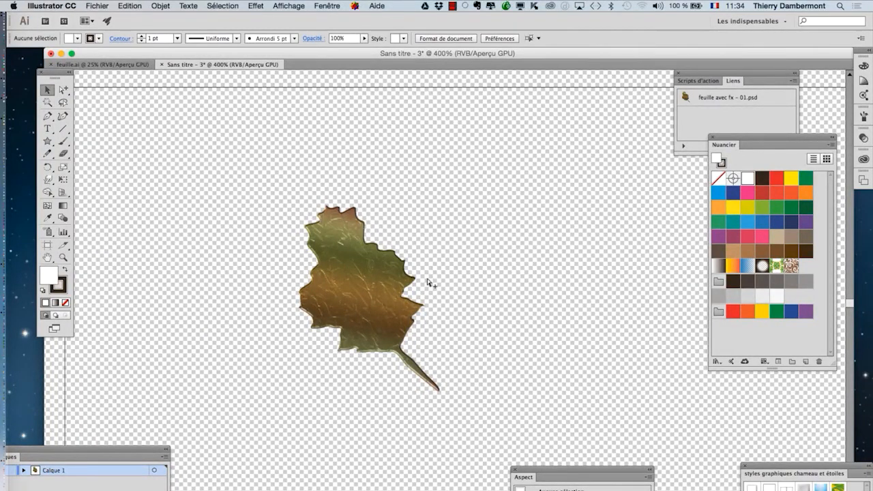
left_click(299, 6)
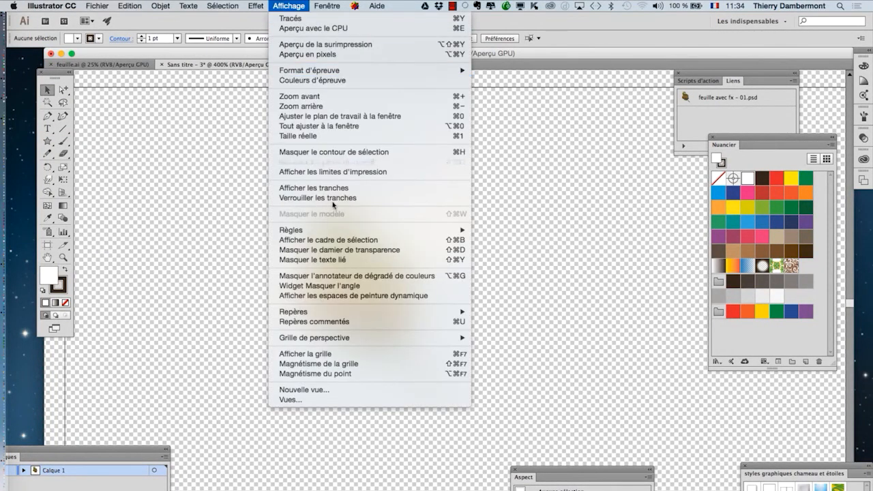
left_click(354, 251)
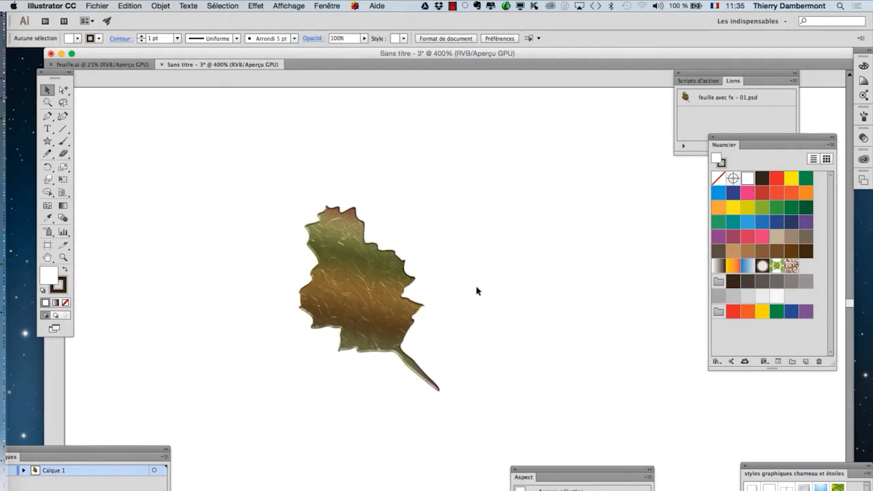
scroll(481, 285, "down", 4)
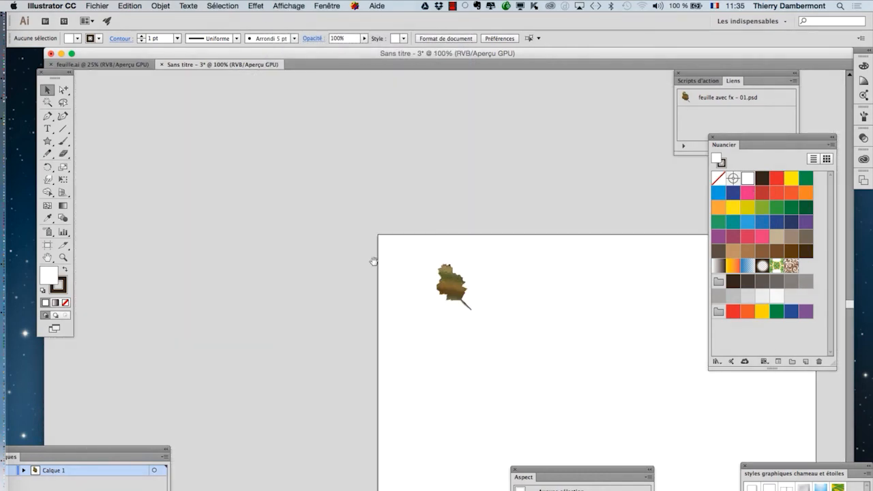
left_click_drag(374, 261, 161, 158)
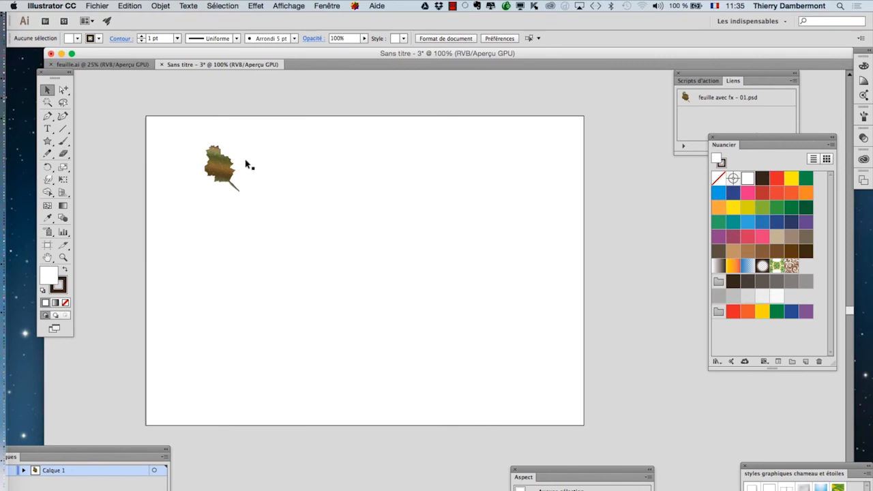
Move the Nuancier panel beside the leaf and try to add the linked leaf image to it as a swatch
left_click_drag(753, 150, 322, 97)
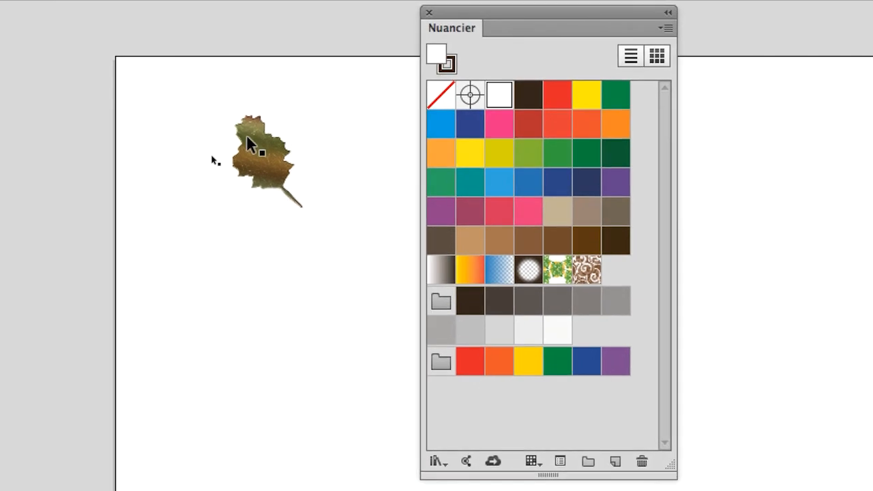
left_click(247, 137)
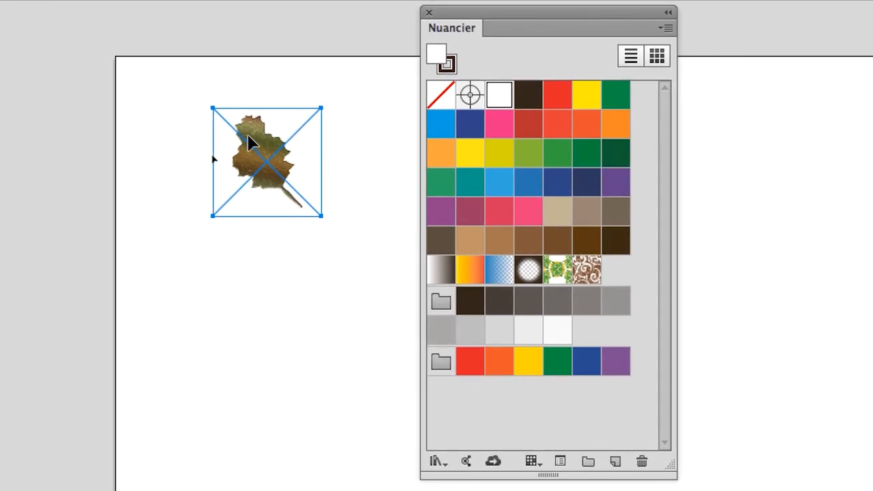
left_click_drag(247, 133, 612, 270)
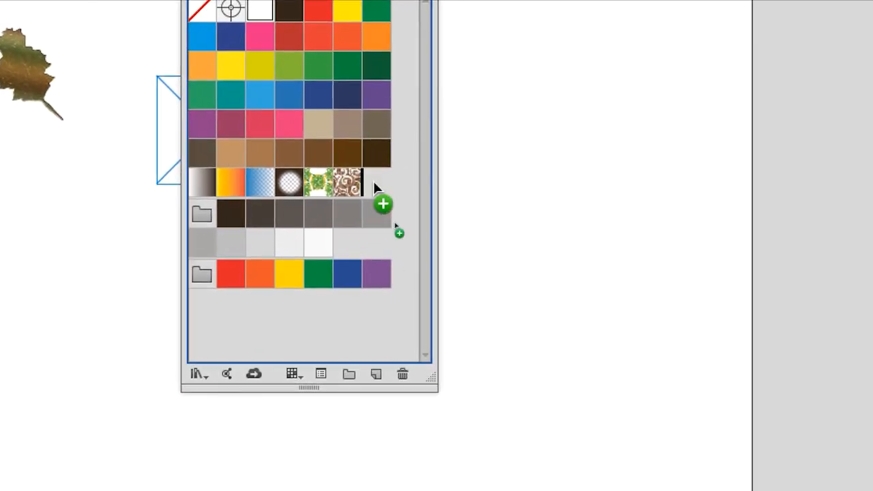
left_click_drag(374, 186, 377, 188)
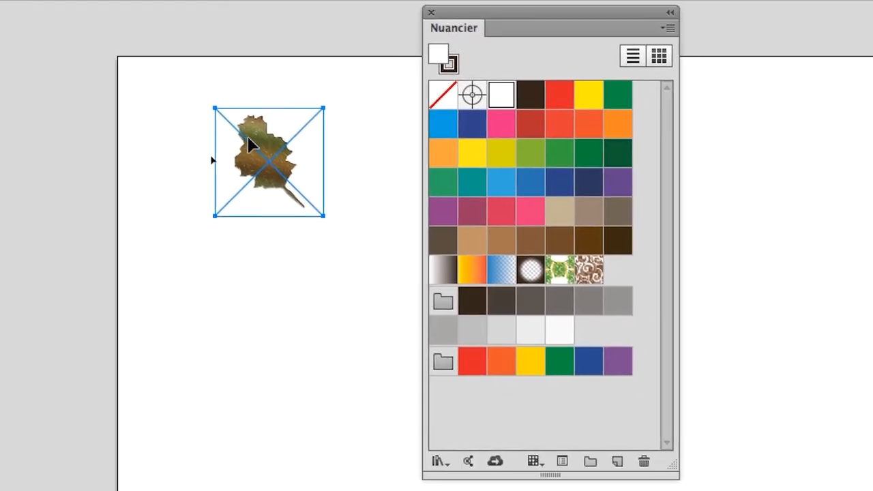
left_click_drag(18, 78, 92, 101)
left_click_drag(278, 147, 551, 278)
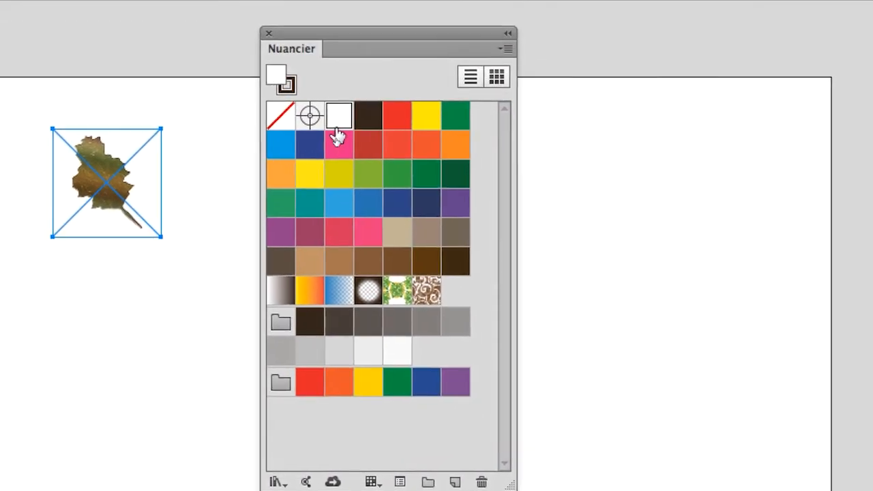
Examine the linked leaf image up close, moving the Nuancier panel clear of it
scroll(248, 143, "up", 3)
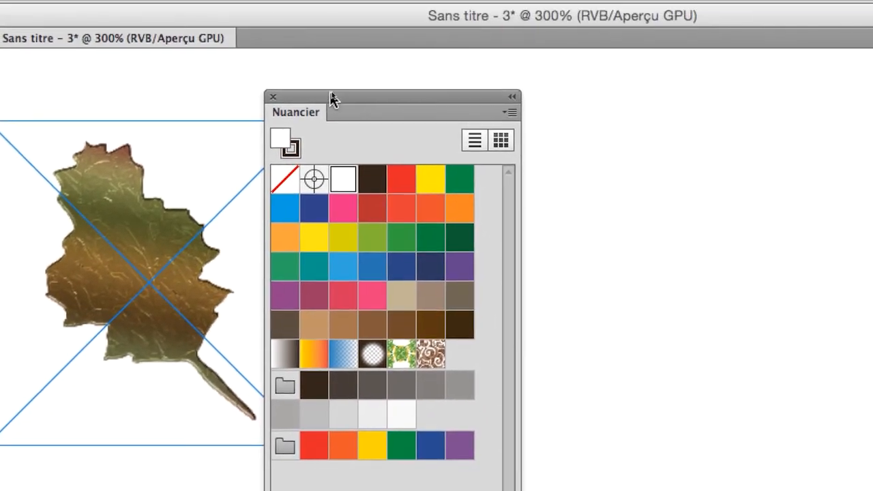
left_click_drag(492, 4, 523, 5)
left_click_drag(342, 94, 392, 96)
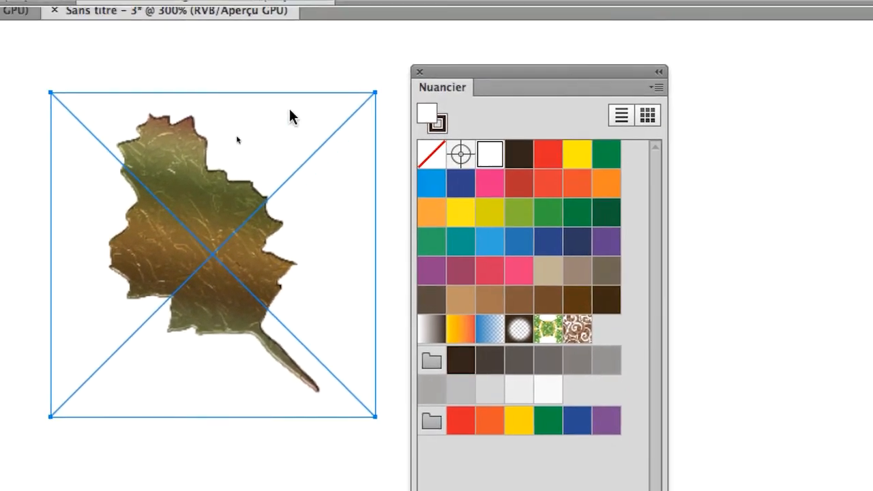
scroll(101, 190, "up", 2)
scroll(267, 128, "down", 4)
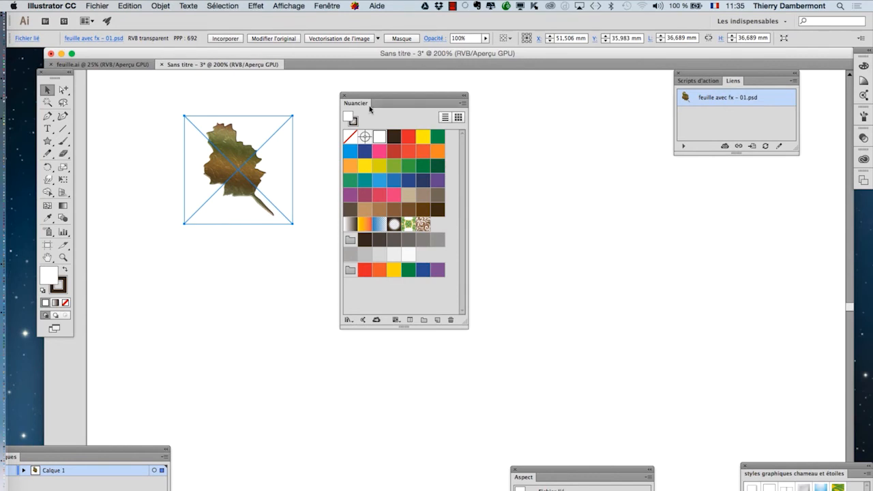
left_click_drag(382, 95, 418, 101)
scroll(249, 172, "up", 3)
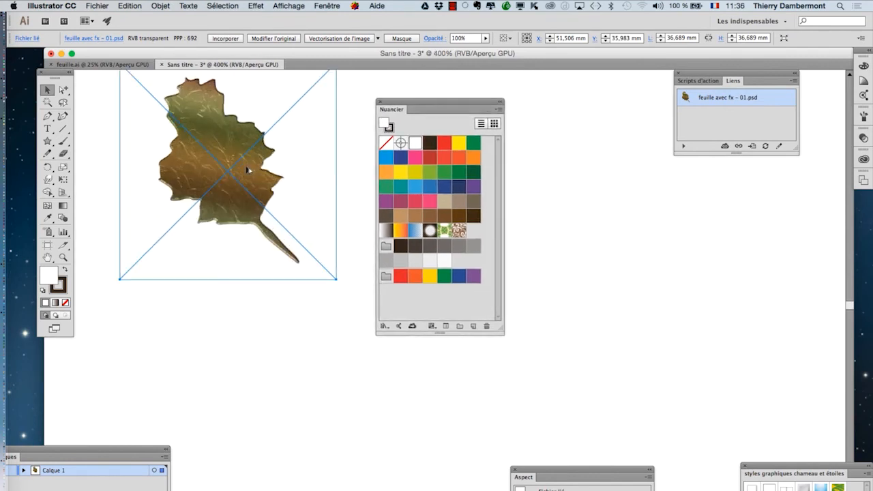
left_click_drag(231, 195, 275, 261)
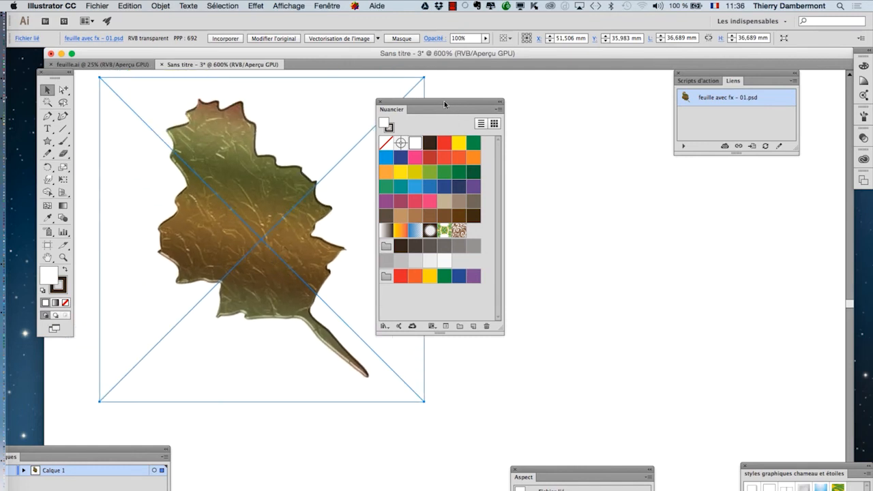
left_click_drag(443, 104, 456, 294)
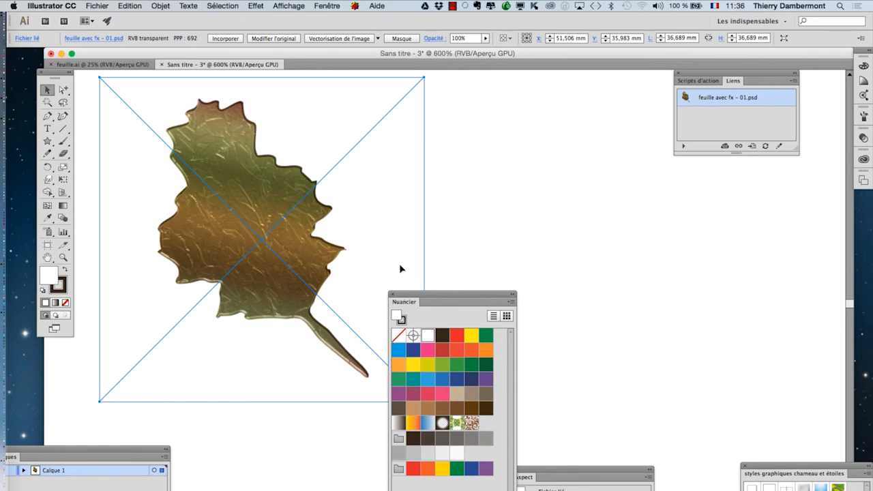
Detach the Liens panel from its group, place it beside the leaf, and close the remaining Scripts d'action panel
left_click(331, 6)
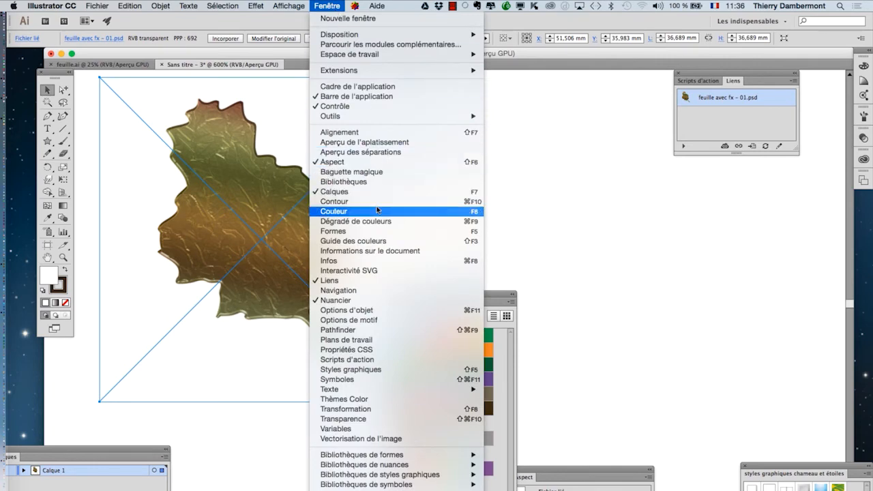
left_click(375, 280)
left_click(338, 6)
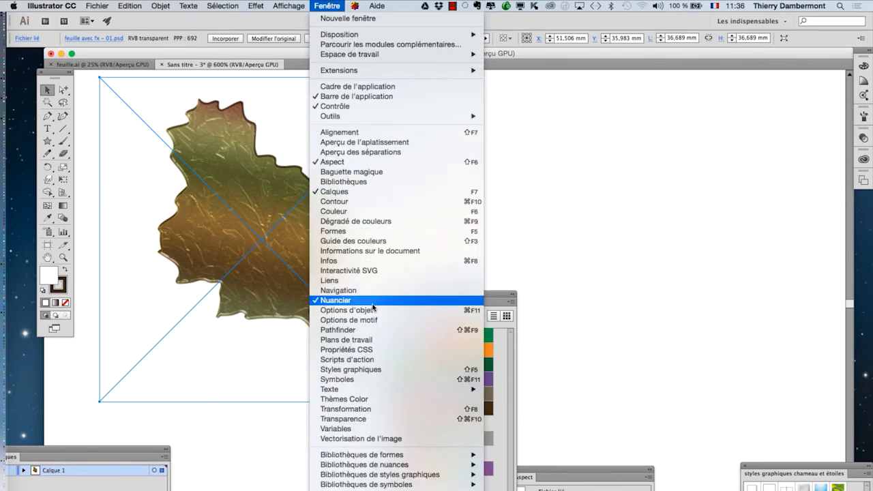
left_click(370, 280)
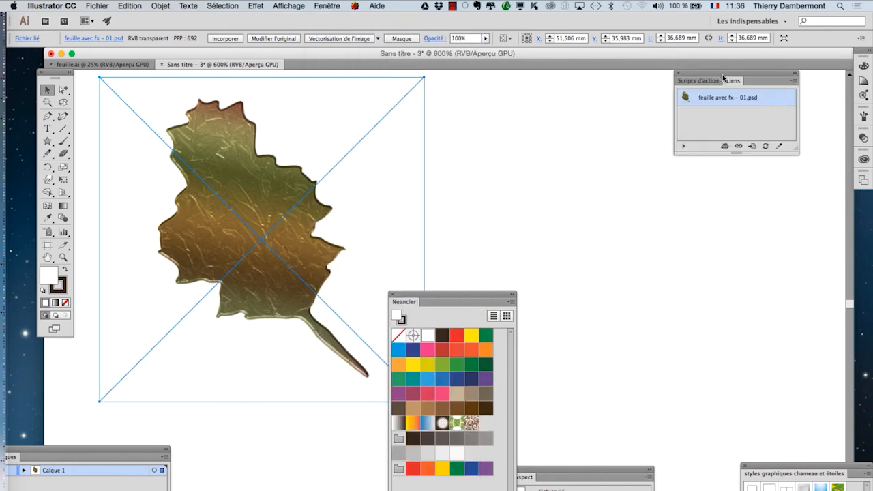
left_click_drag(724, 77, 478, 128)
left_click(677, 73)
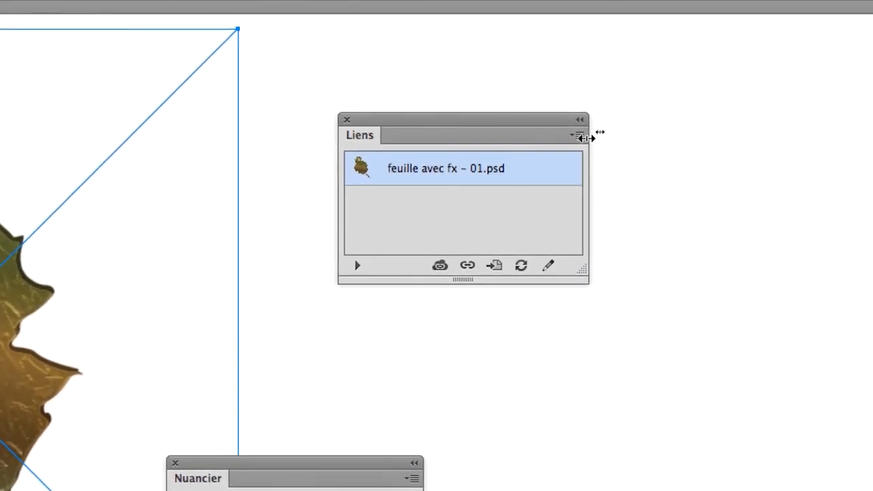
Embed the linked feuille avec fx - 01.psd in the document, merging its layers into a single image
left_click(579, 136)
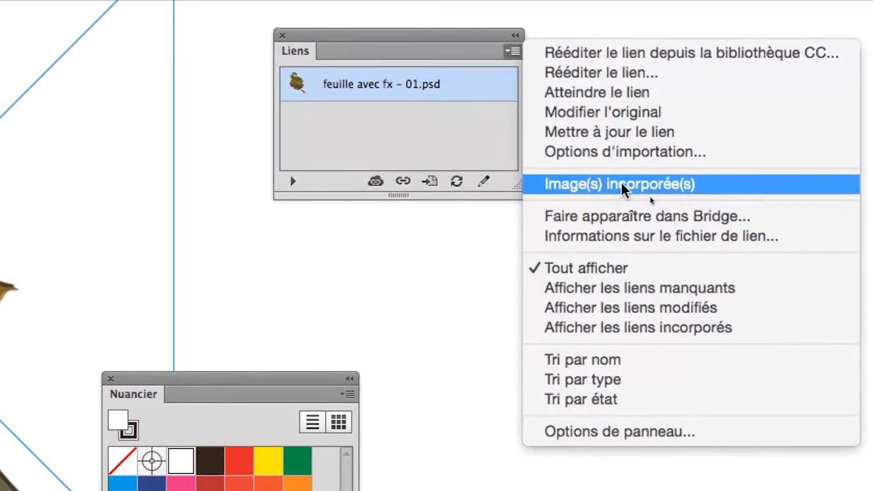
left_click(618, 187)
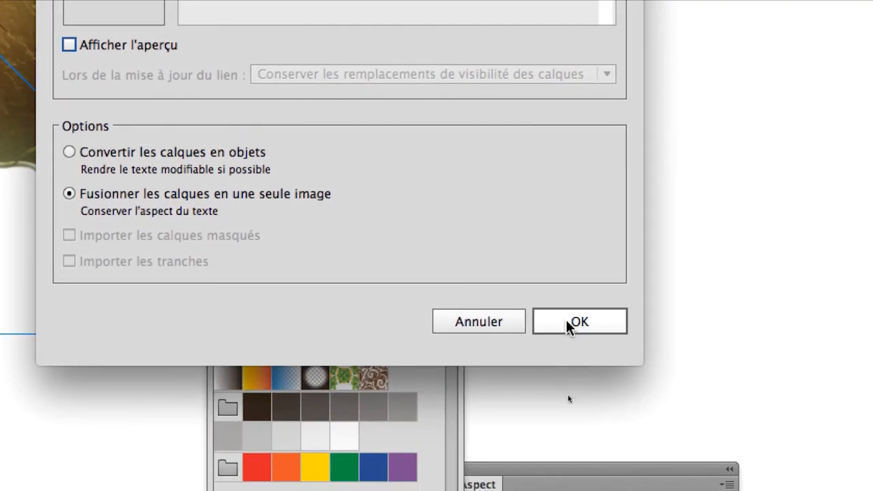
left_click(570, 327)
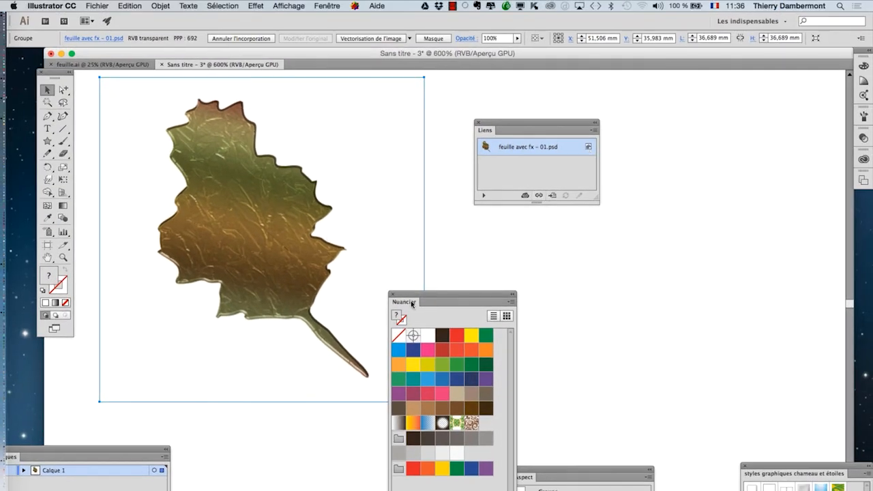
Bring the Nuancier panel near the embedded leaf, add the leaf to it as a pattern swatch, and deselect the leaf
left_click_drag(418, 293, 510, 296)
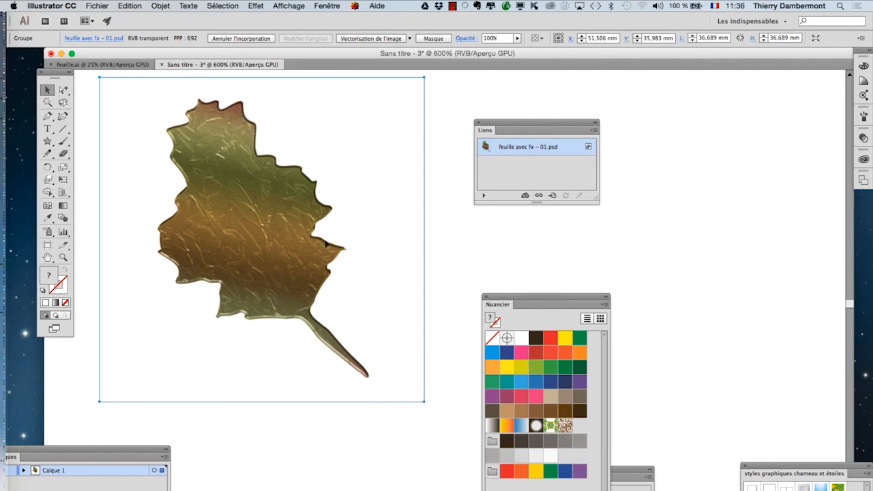
scroll(333, 262, "down", 1)
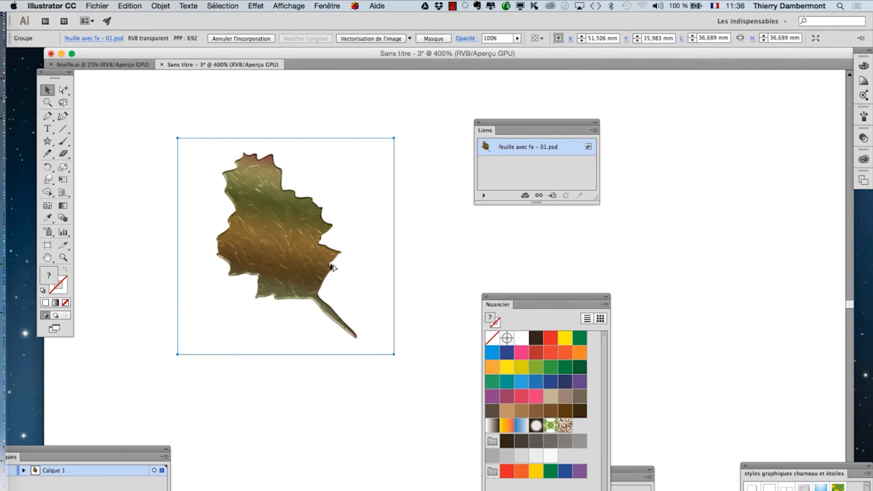
left_click_drag(495, 300, 419, 230)
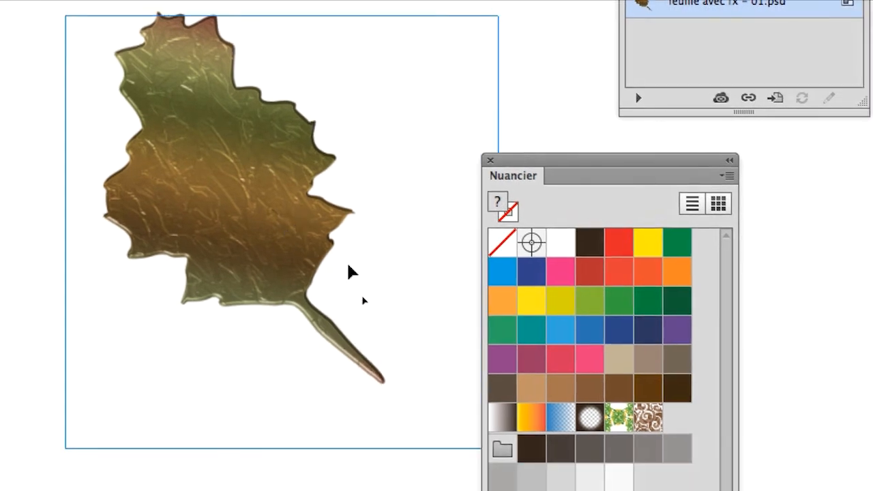
left_click_drag(348, 271, 677, 433)
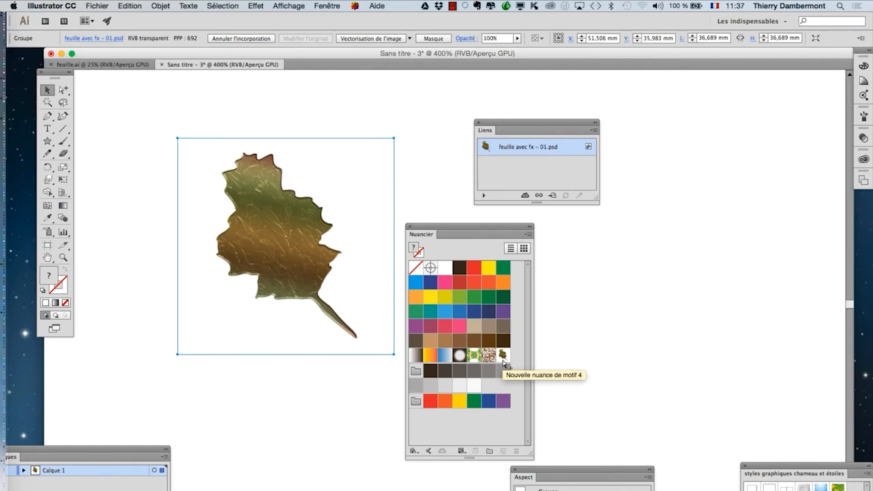
left_click(323, 423)
Draw a circle about 168 mm in diameter beside the leaf and fill it with the new leaf pattern swatch
scroll(323, 420, "down", 3)
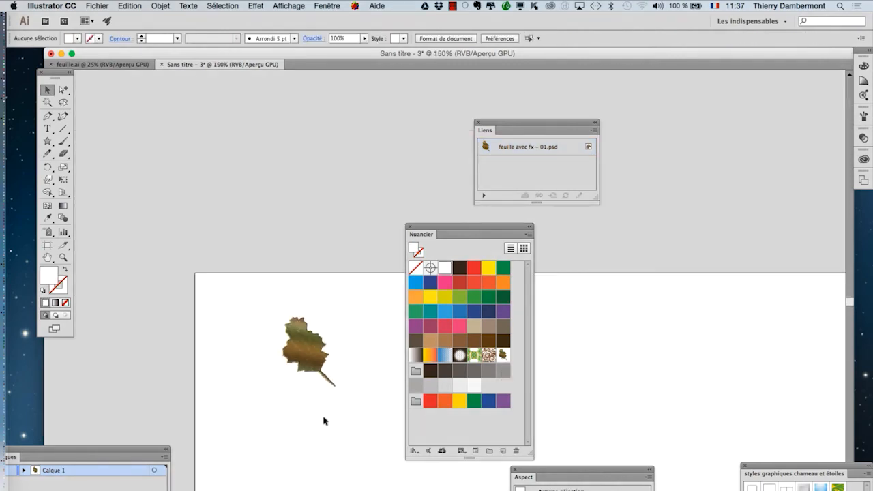
scroll(324, 421, "down", 2)
left_click_drag(347, 450, 188, 227)
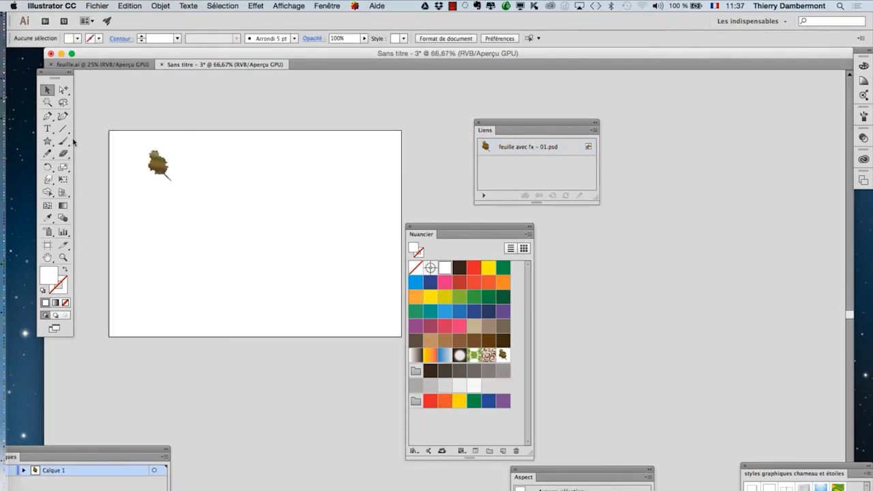
left_click_drag(47, 141, 121, 168)
left_click_drag(216, 154, 383, 318)
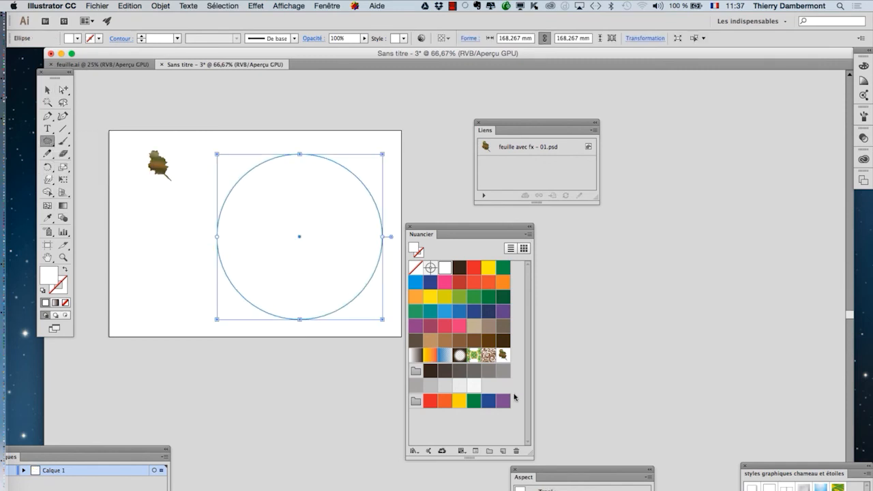
left_click(508, 356)
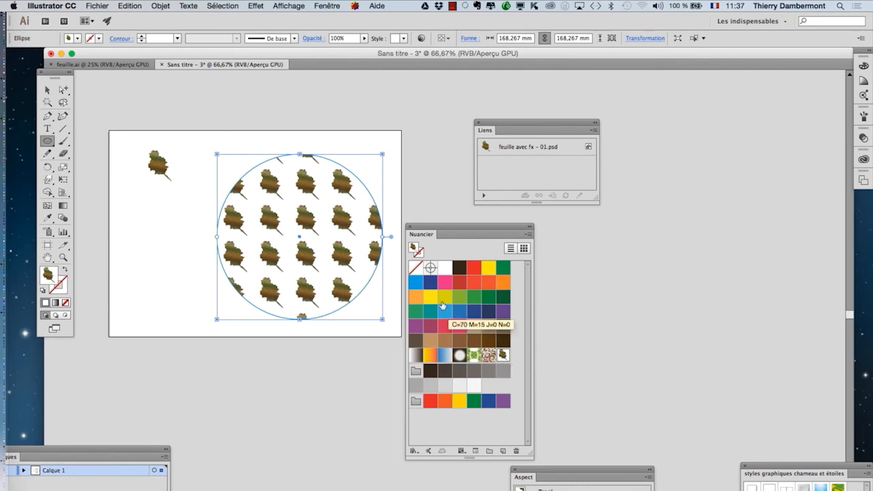
Open the leaf pattern for editing, move its options panel aside, and set the tile type to Brique par rangée
double_click(506, 355)
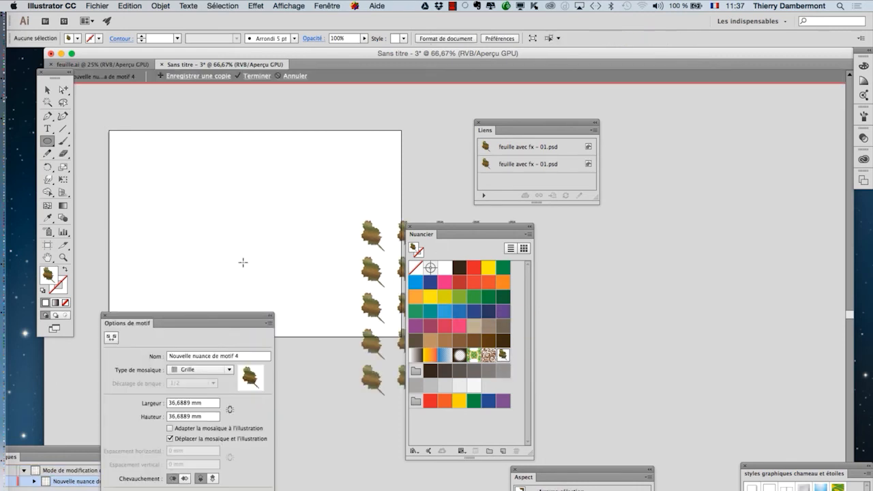
left_click_drag(214, 314, 648, 251)
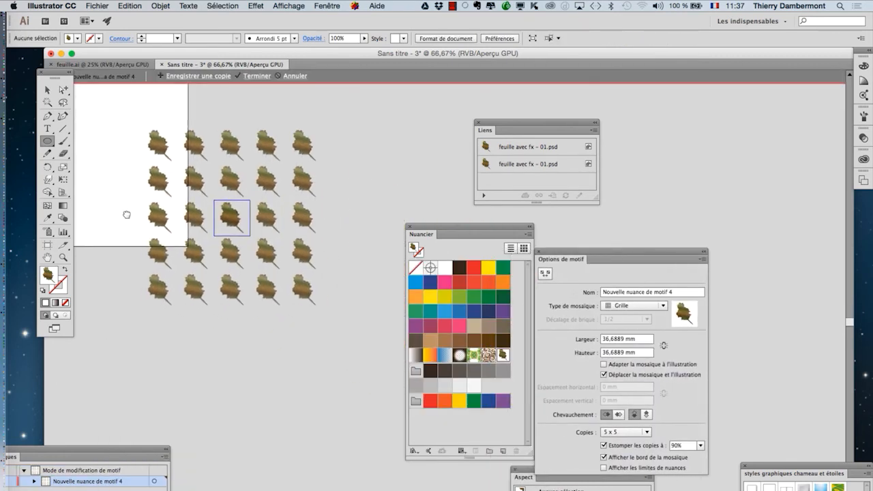
left_click(628, 306)
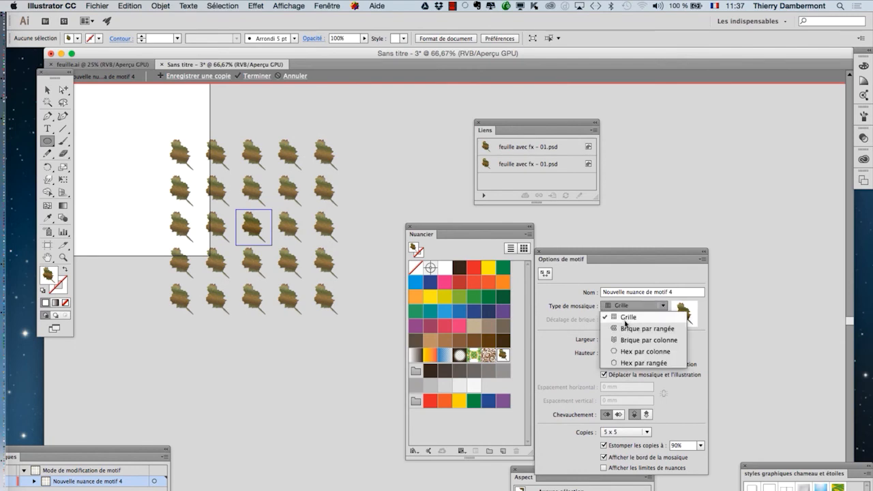
left_click(620, 313)
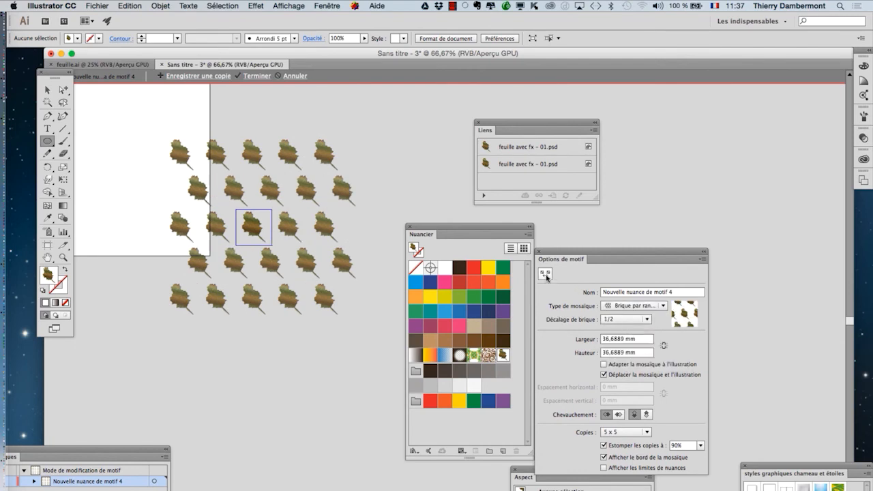
Enlarge the pattern tile to about 45.7 × 41.8 mm with the Mosaïque de motifs tool, and exit pattern editing
left_click(545, 273)
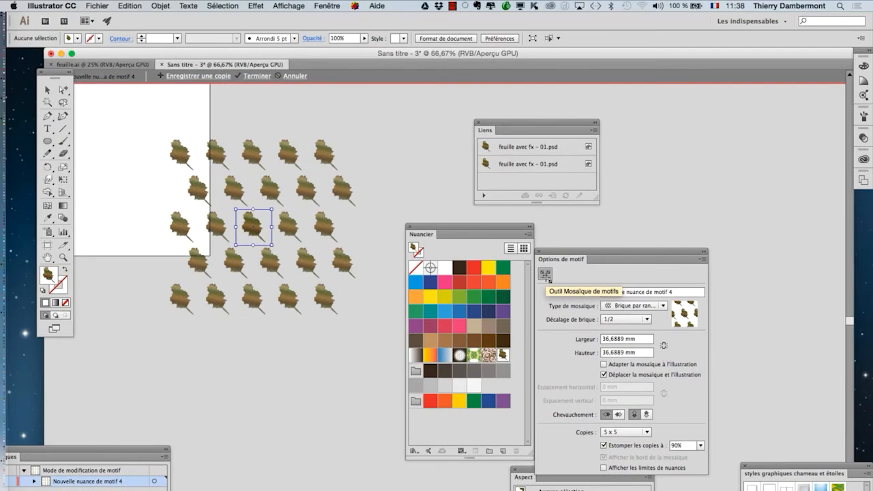
mouse_move(271, 211)
left_mouse_down()
mouse_move(286, 198)
mouse_move(249, 231)
mouse_move(280, 203)
left_mouse_up()
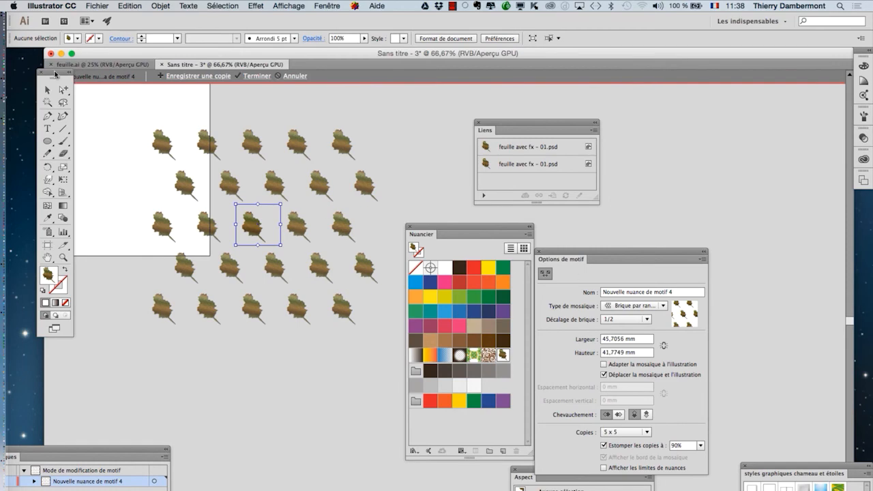
left_click_drag(56, 73, 27, 113)
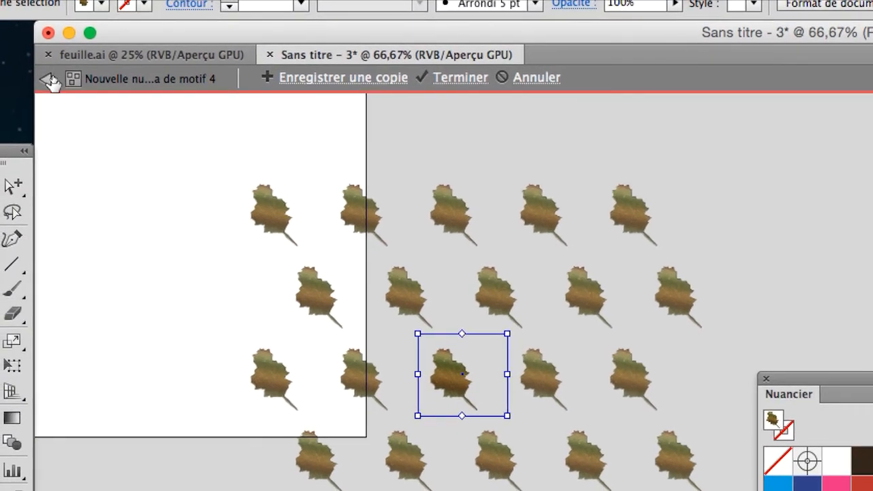
left_click(50, 80)
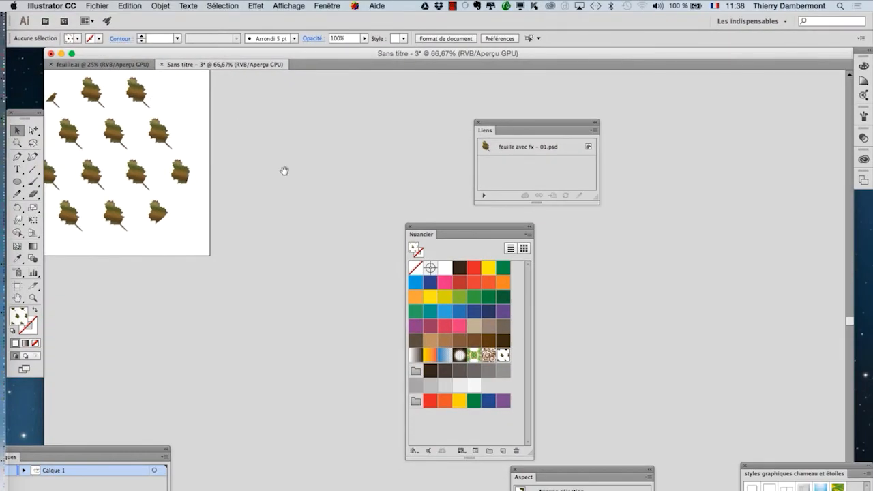
Select the leaf-patterned circle, bring the Aspect panel beside it, and add a new fill beneath the leaf pattern fill
left_click(18, 131)
left_click(240, 181)
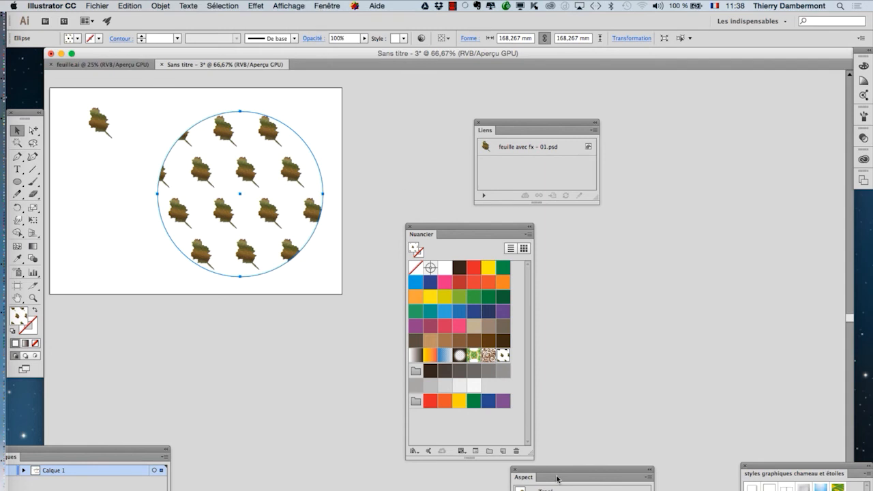
left_click_drag(557, 479, 247, 300)
left_click(338, 299)
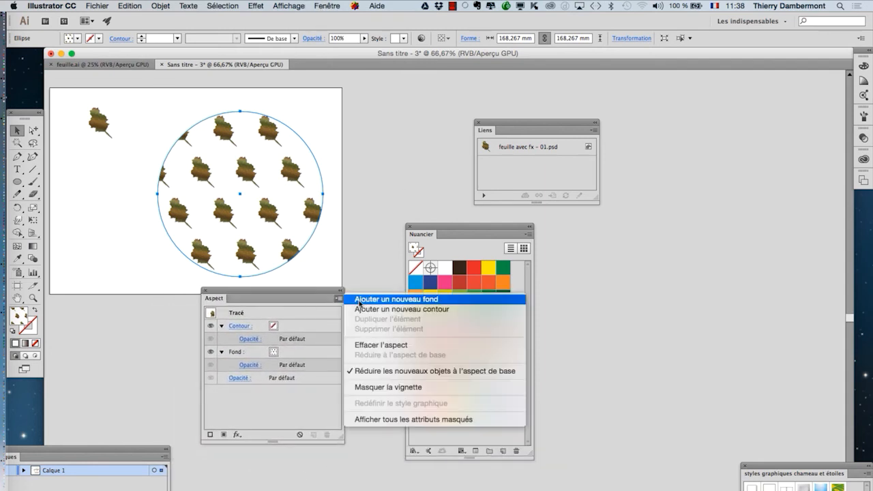
left_click(360, 301)
left_click_drag(308, 329, 287, 405)
left_click(299, 381)
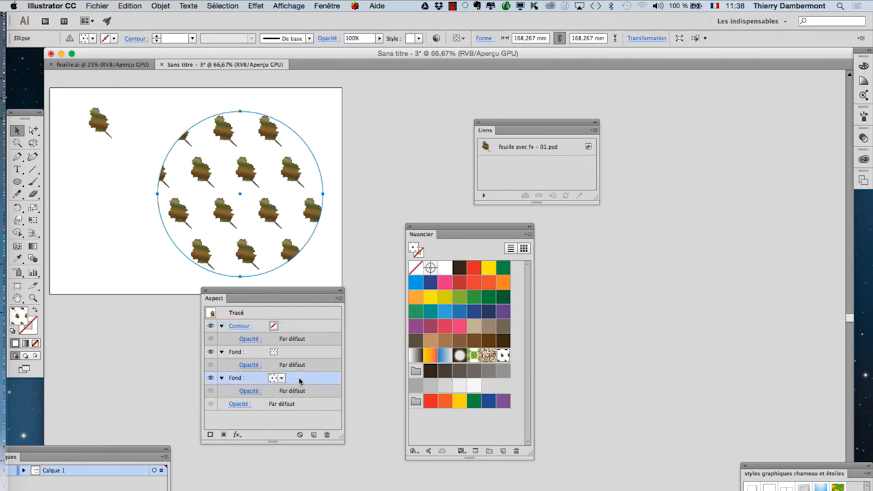
Set the circle's lower fill to the yellow-orange gradient swatch, move the Aspect panel off the artwork, and deselect the circle
left_click(281, 378)
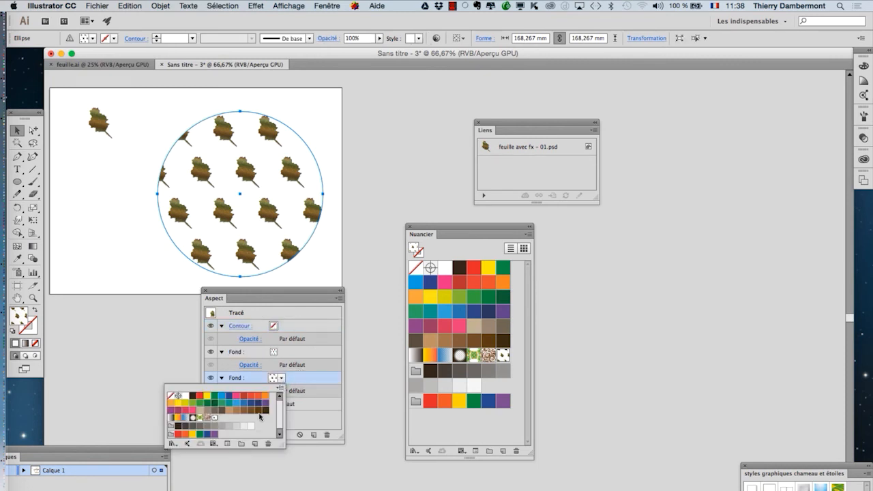
left_click(178, 418)
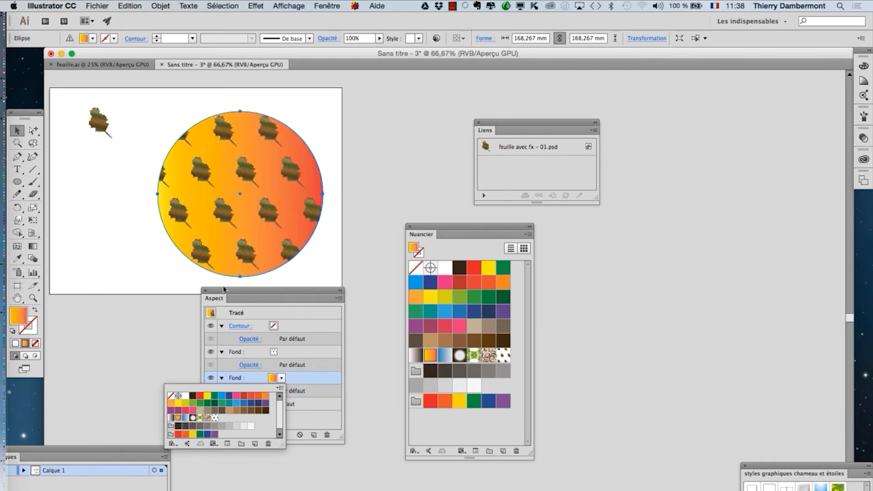
left_click_drag(224, 289, 630, 227)
left_click(328, 341)
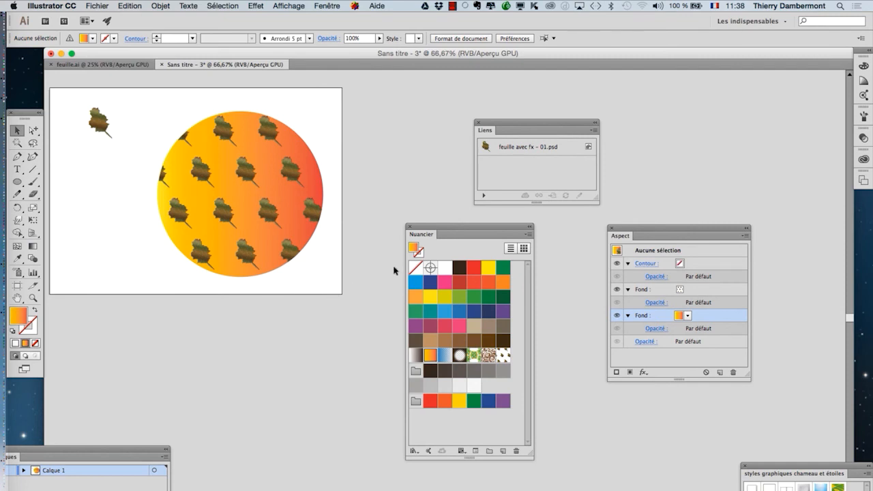
Place perso.psd as a linked image about 34 × 49 mm below the single leaf, inspect its transparency, and delete it
left_click(96, 6)
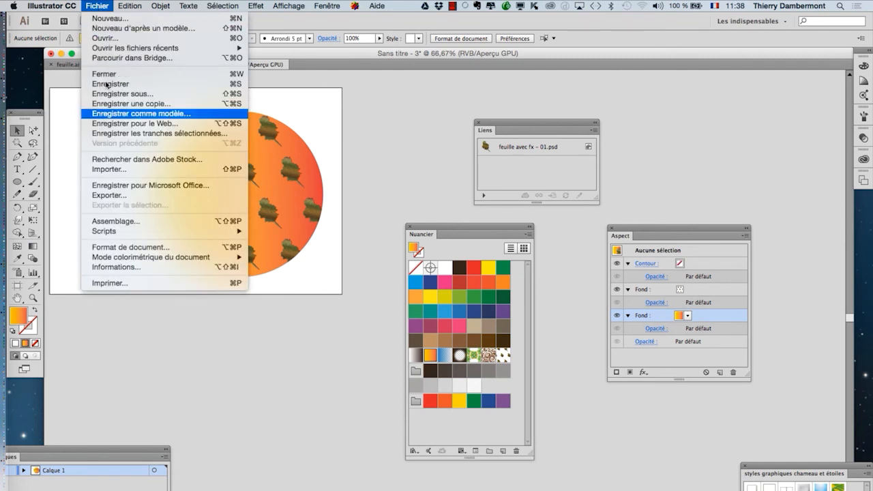
left_click(149, 170)
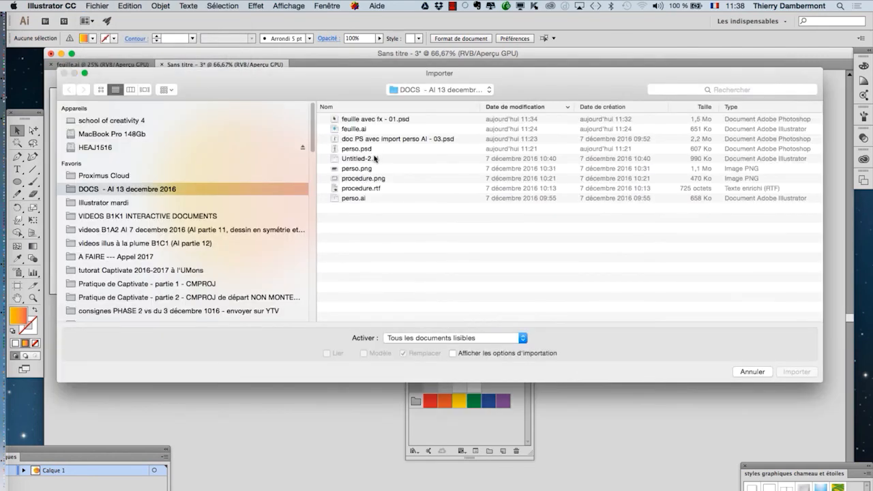
left_click(377, 149)
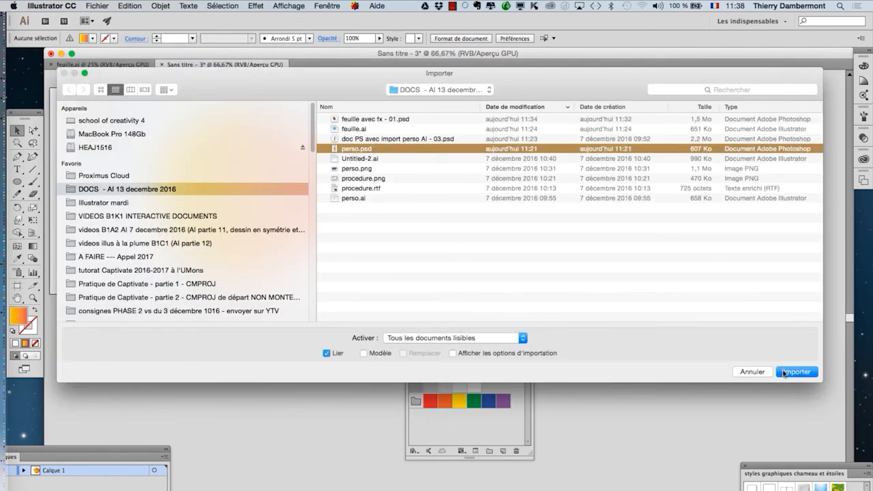
key("Return")
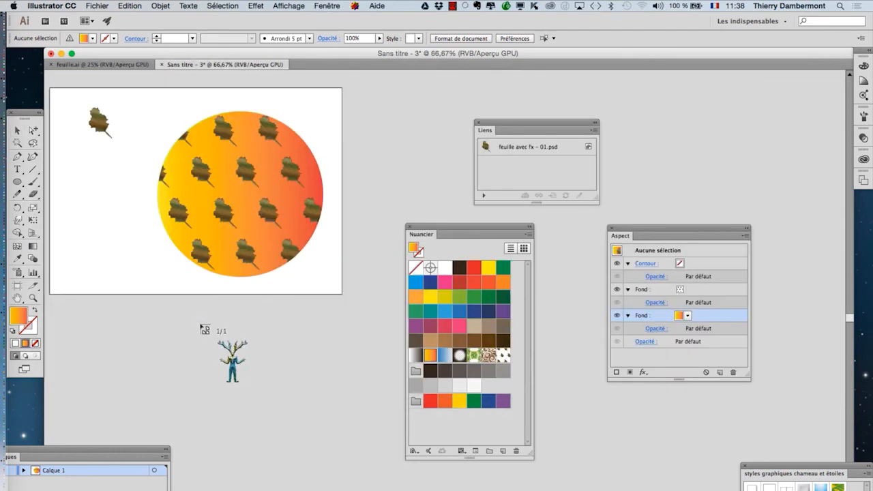
left_click_drag(73, 199, 107, 247)
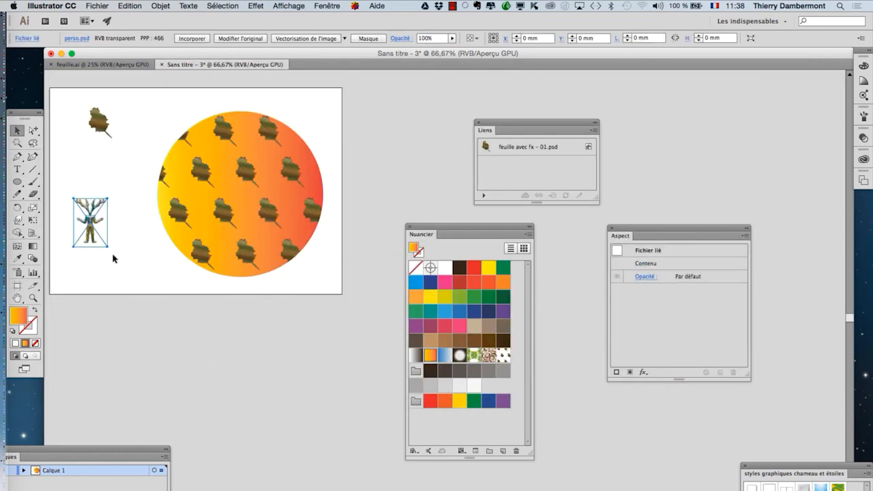
key("super+plus")
key("super+plus")
key("super+plus")
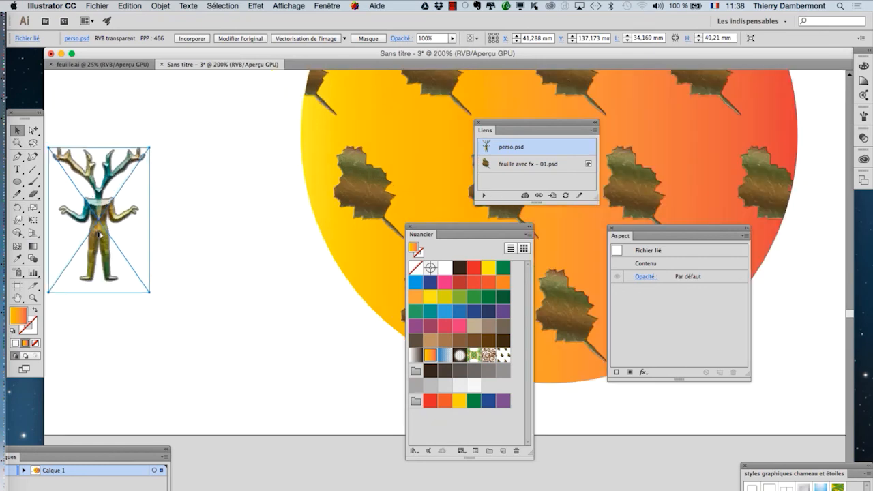
scroll(215, 293, "left", 5)
scroll(216, 293, "up", 3)
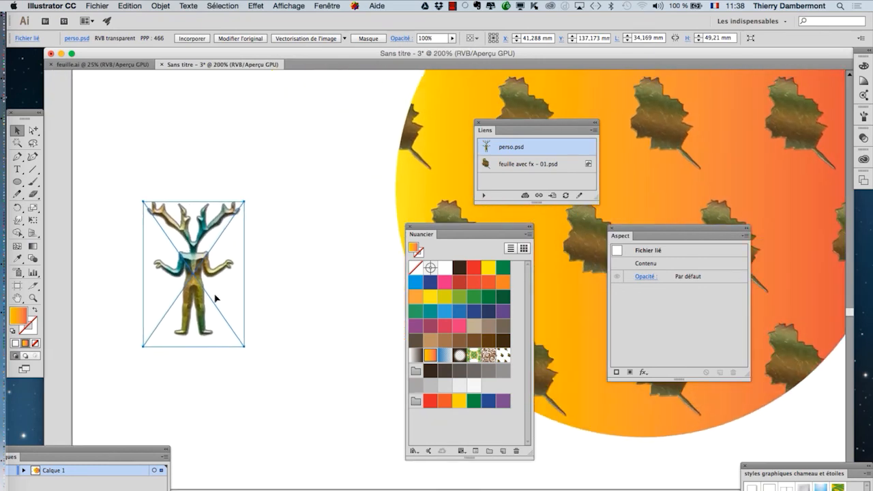
key("Delete")
Import "doc PS avec import perso AI - 03.psd" without linking, place it about 31.75 mm square beside the circle, and deselect it
left_click(99, 6)
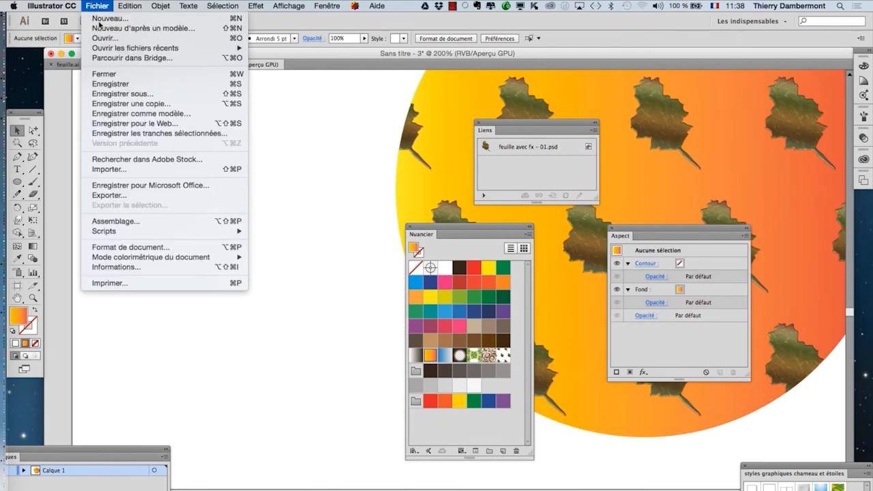
left_click(111, 169)
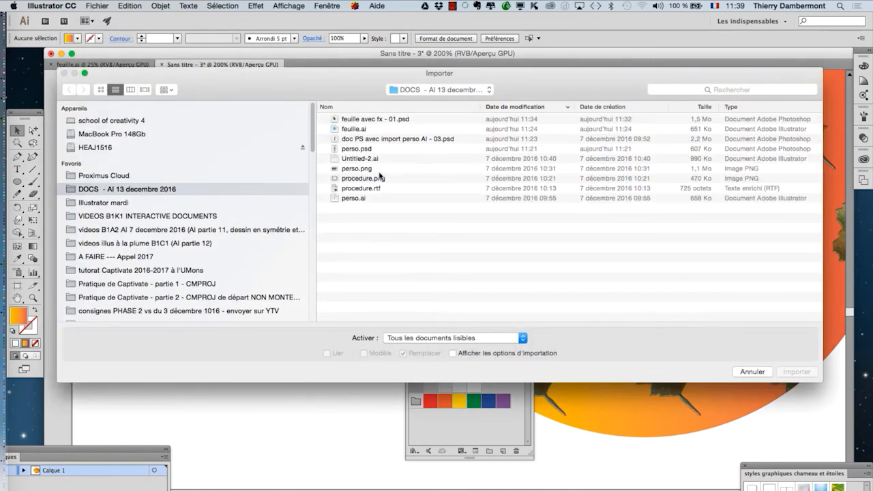
left_click(390, 140)
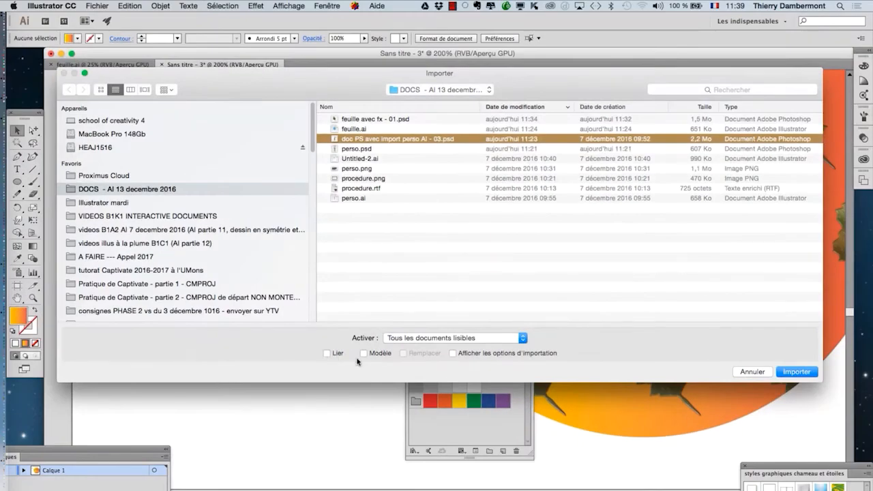
left_click(791, 372)
left_click_drag(163, 182, 257, 277)
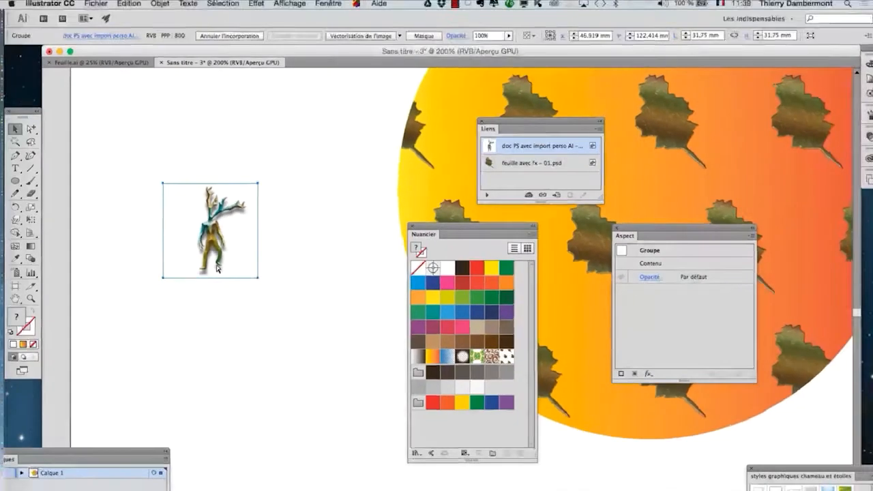
left_click(266, 298)
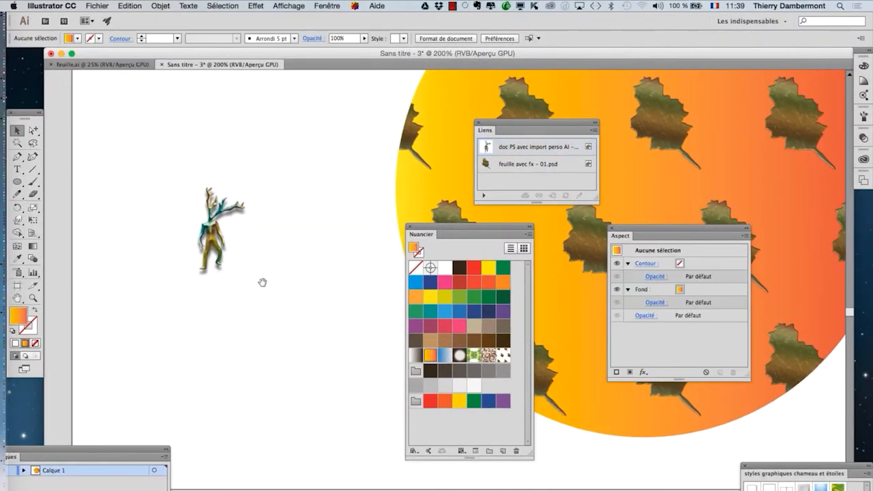
Add the embedded character image to the Nuancier panel as a pattern swatch
scroll(263, 282, "right", 3)
scroll(264, 283, "down", 3)
left_click_drag(194, 234, 490, 386)
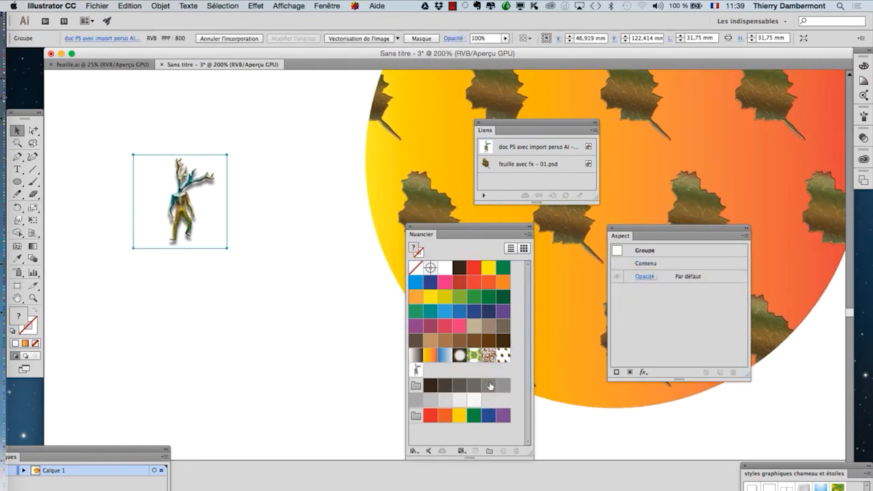
Add another new fill to the circle and place it just beneath the leaf pattern fill
left_click(404, 145)
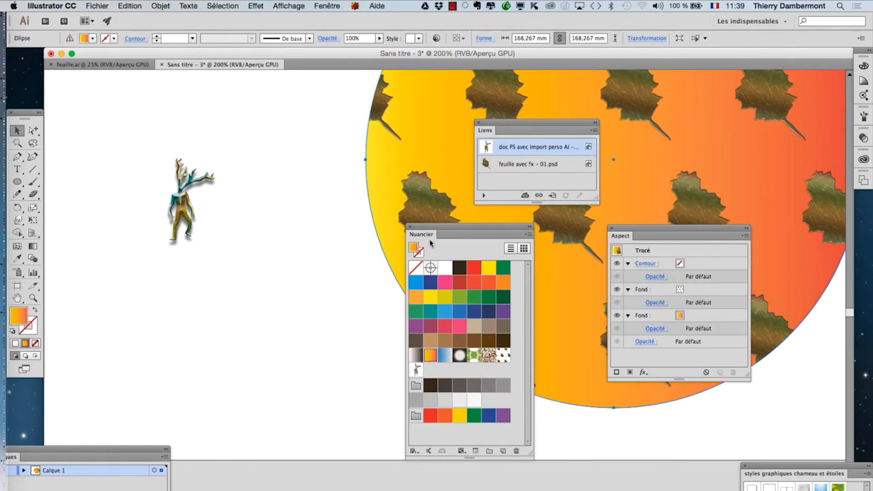
left_click(745, 236)
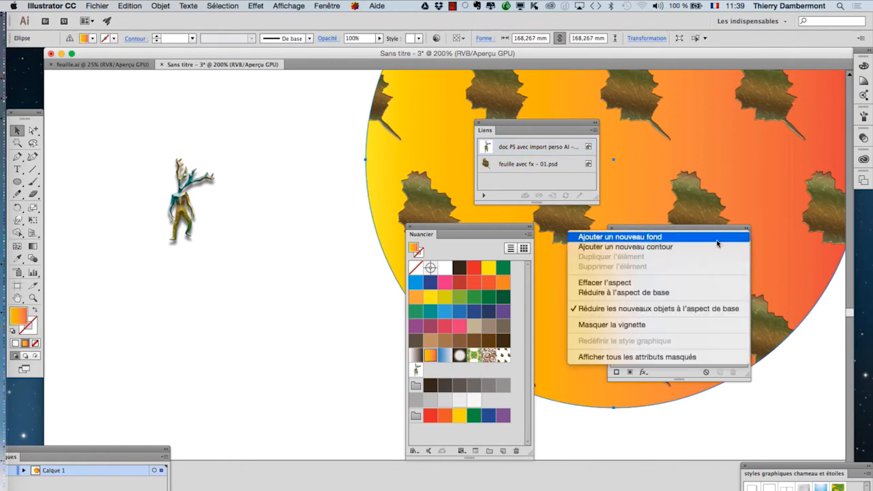
left_click(702, 242)
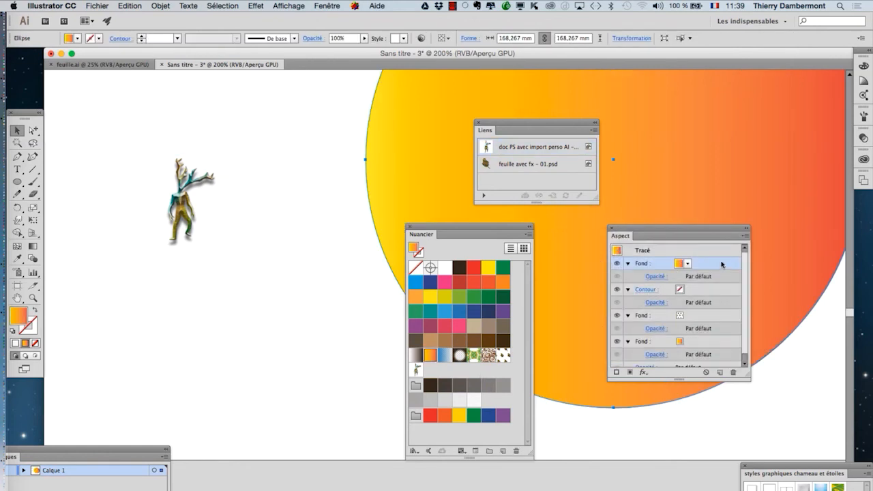
left_click_drag(721, 264, 718, 327)
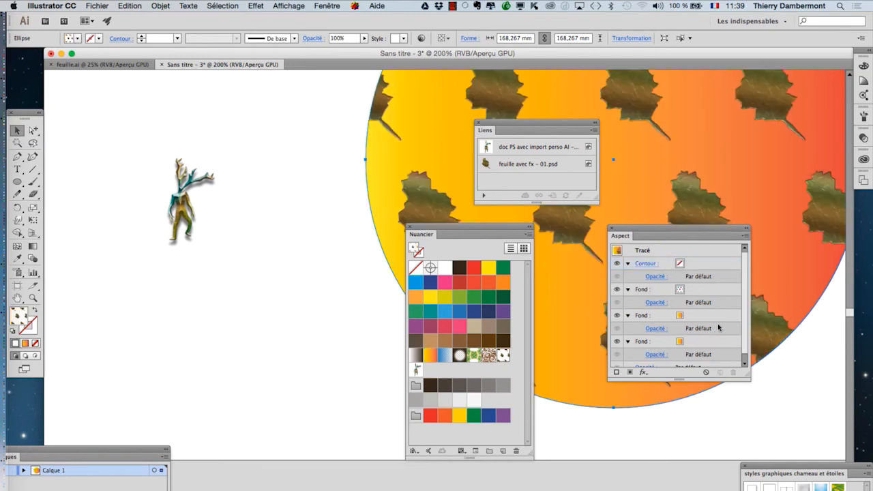
Try the character pattern swatch on the circle's top fill, move the Nuancier panel aside to check it, and undo the fill change
left_click(417, 371)
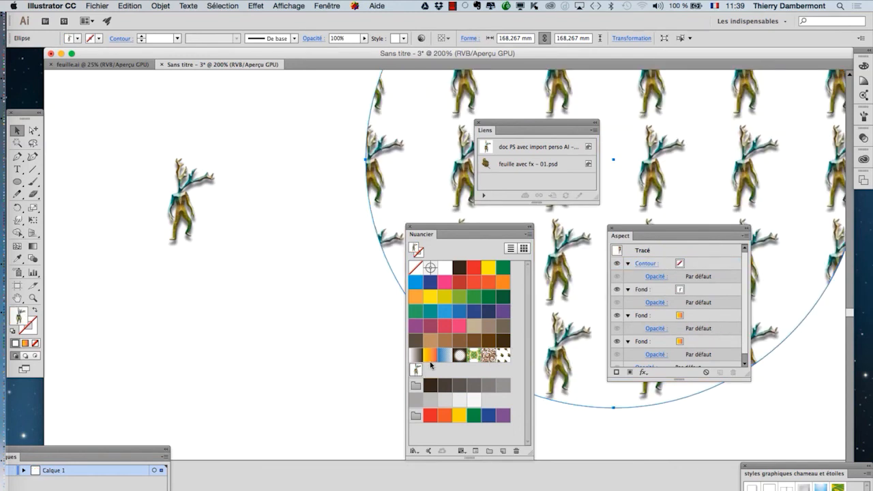
left_click_drag(442, 237, 225, 277)
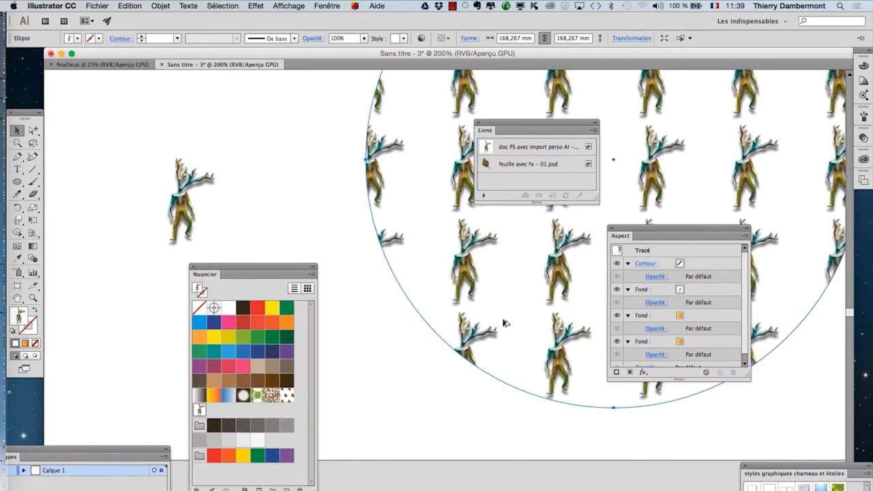
scroll(513, 325, "down", 1)
scroll(517, 327, "down", 2)
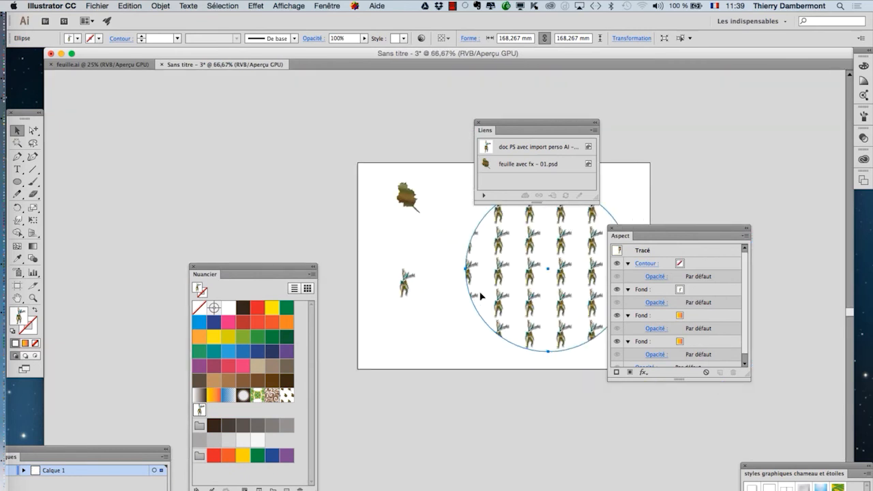
key("ctrl+z")
Delete the embedded character image placed beside the circle
left_click(405, 288)
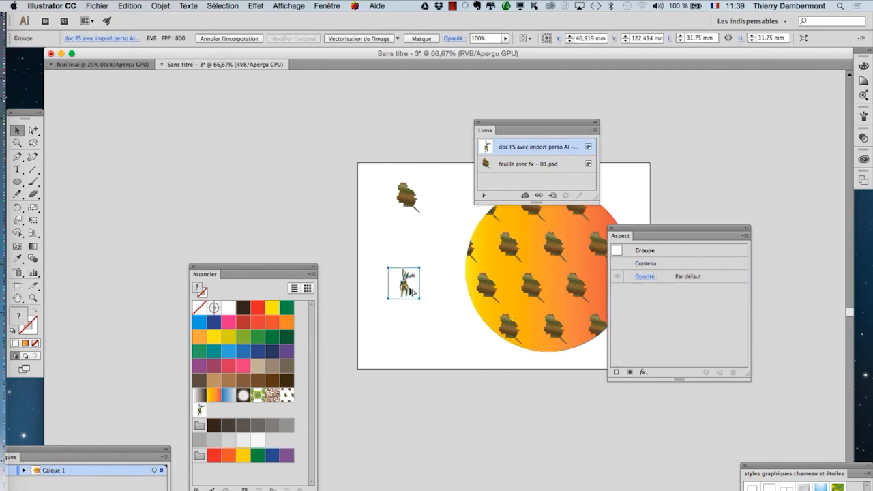
scroll(410, 292, "up", 3)
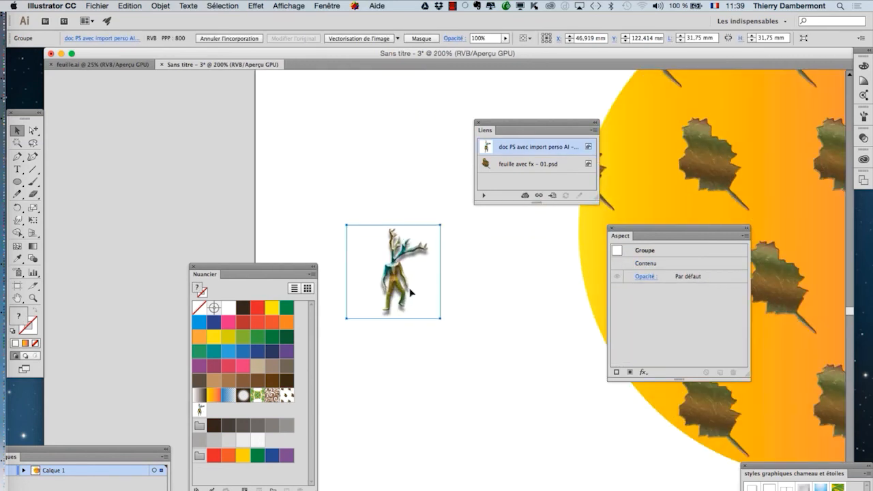
key("Delete")
Switch to Photoshop and open "doc PS avec import perso AI - 03.psd"
key("super+Tab")
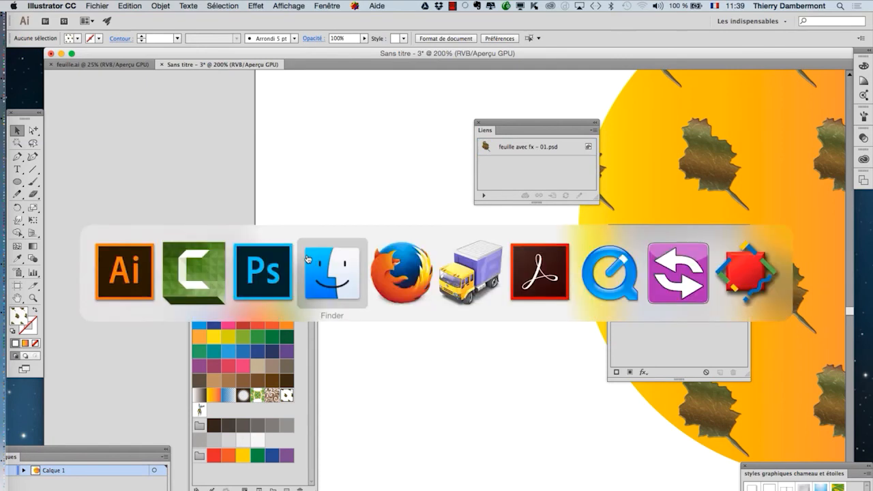
left_click(260, 273)
left_click(101, 5)
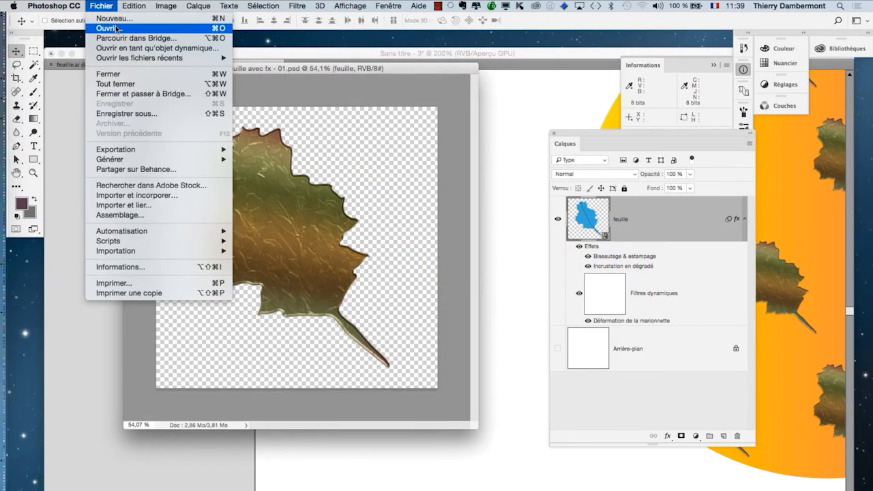
left_click(325, 185)
key("super+o")
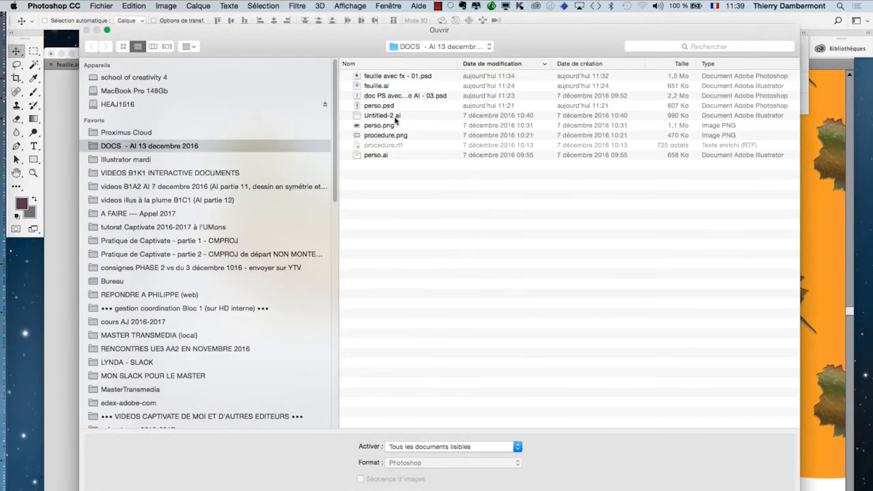
left_click(383, 77)
left_click(392, 96)
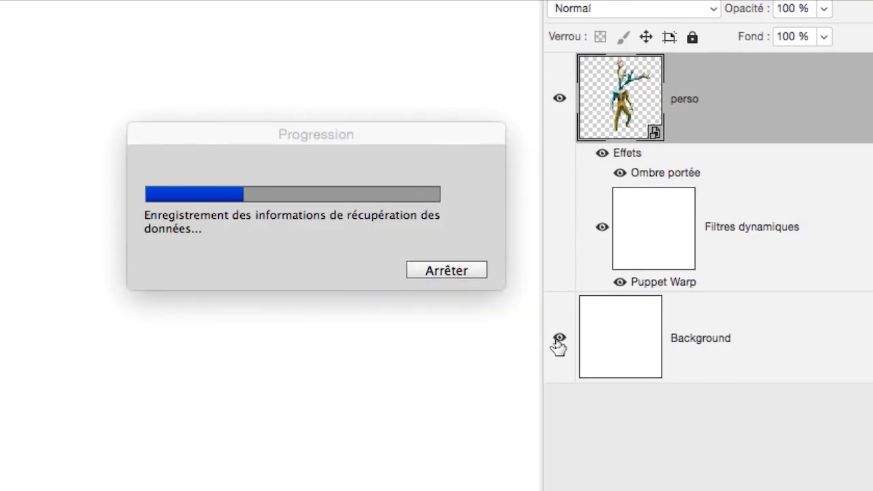
Hide the Background layer of the character document and bring Photoshop back to the front
left_click(559, 339)
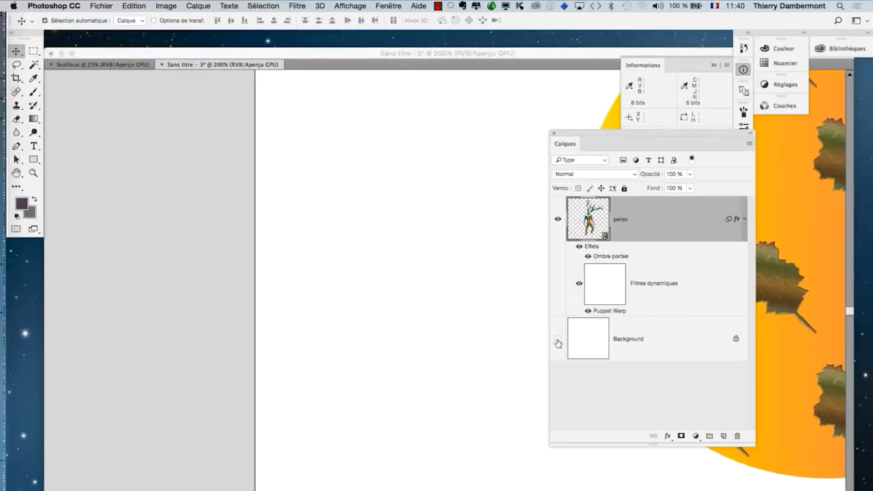
left_click(495, 302)
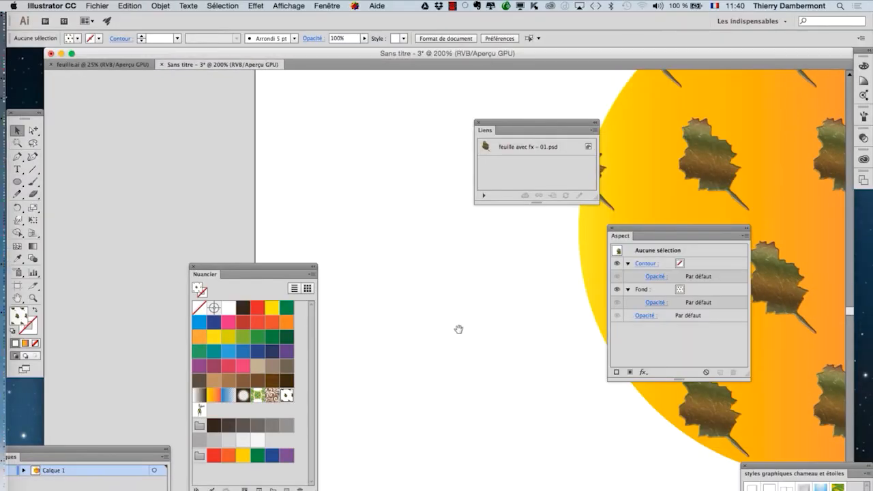
key("super+Tab")
left_click(194, 271)
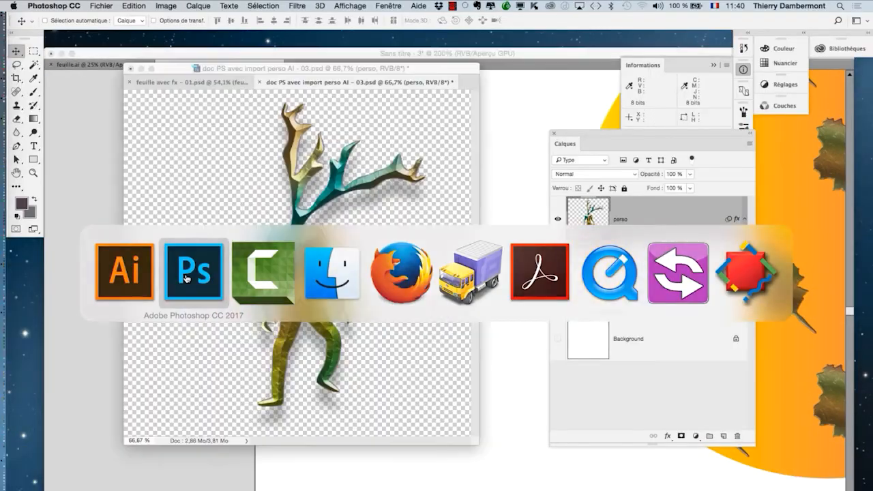
Save the character PSD with its Background layer hidden and switch to Illustrator
key("alt+super+h")
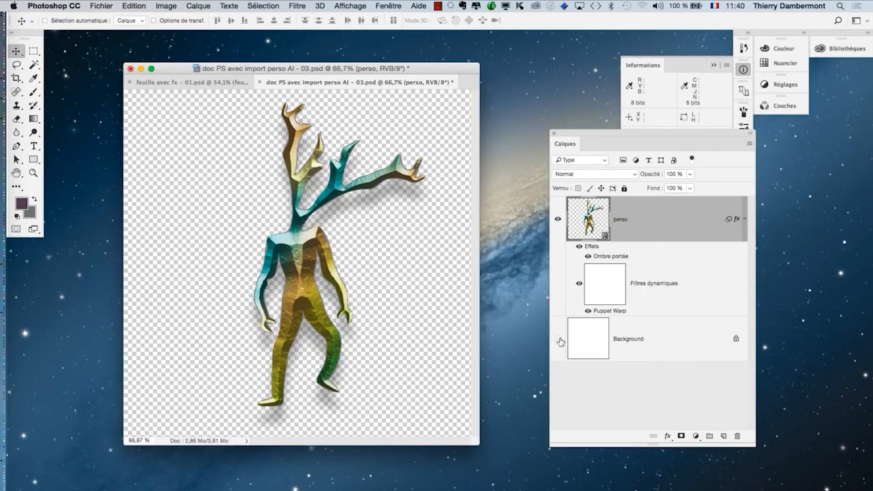
left_click(102, 5)
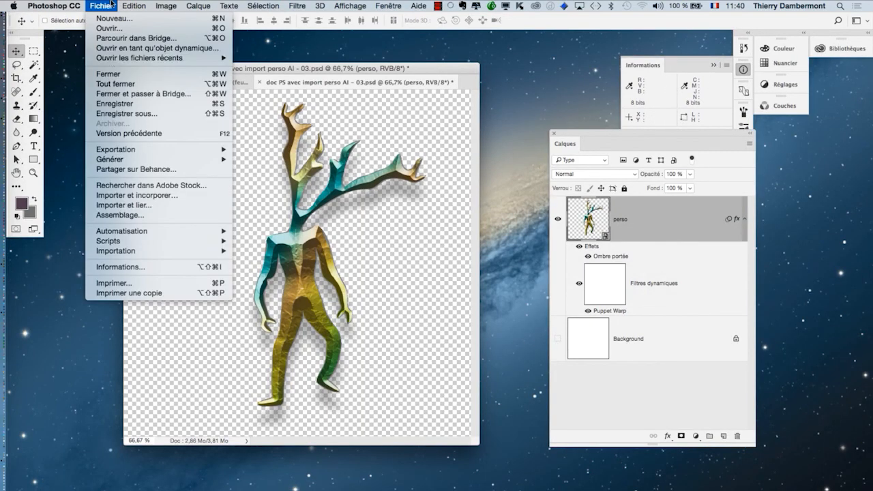
left_click(120, 102)
key("super+Tab")
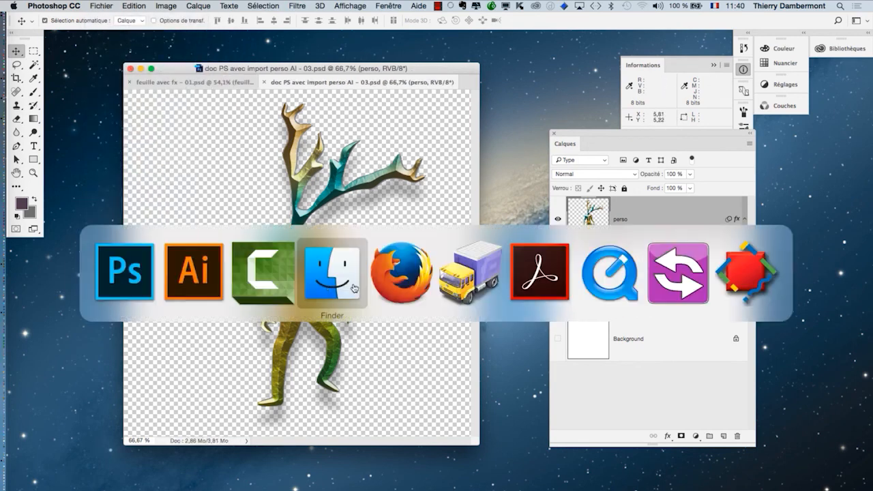
left_click(244, 288)
key("super+Tab")
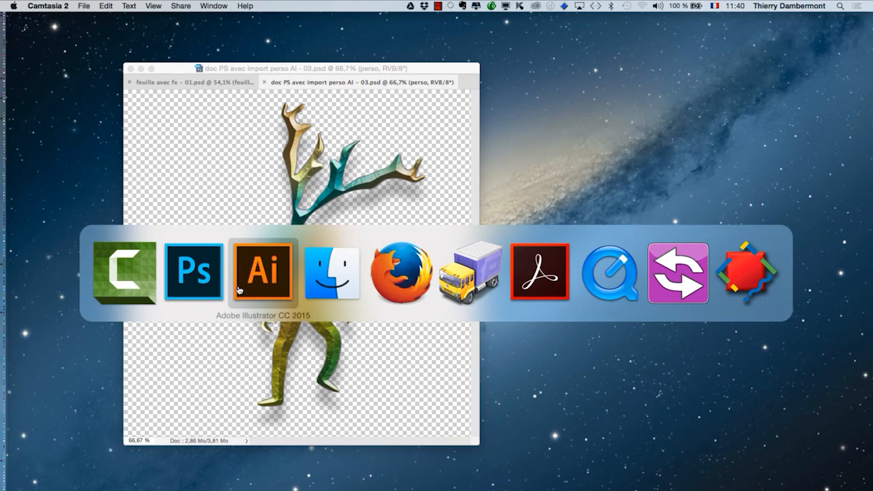
left_click(238, 290)
Import "doc PS avec import perso AI - 03.psd" as an embedded image and place it on the artboard beside the circle
left_click_drag(269, 268, 122, 278)
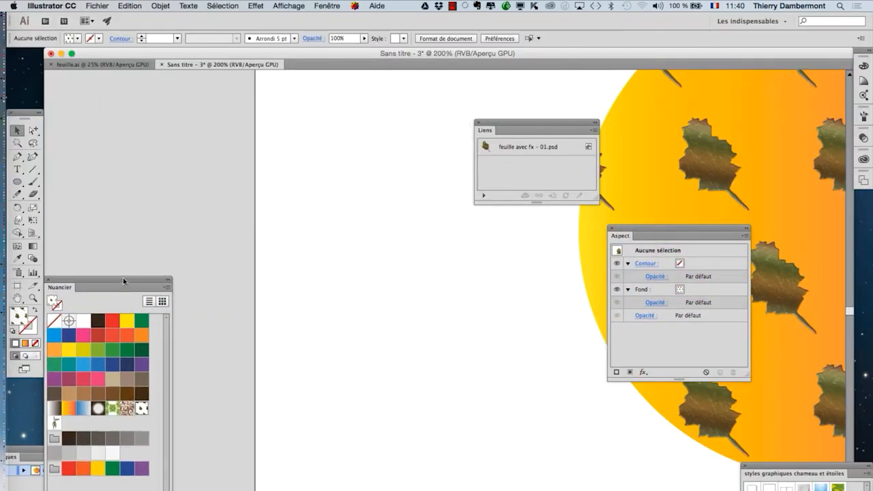
left_click(97, 5)
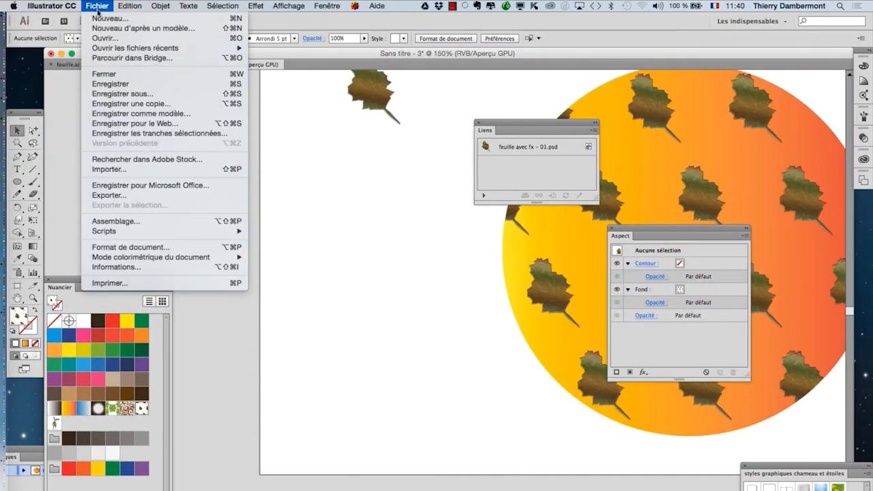
left_click(130, 168)
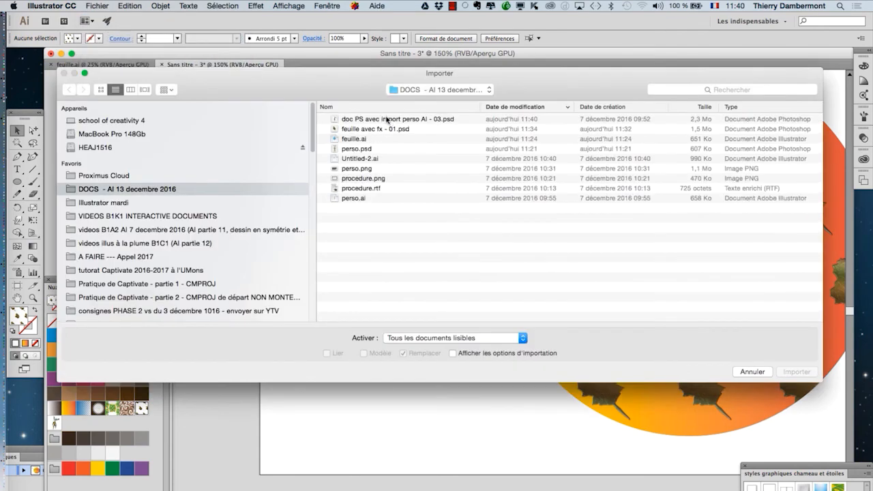
left_click(388, 120)
left_click(808, 372)
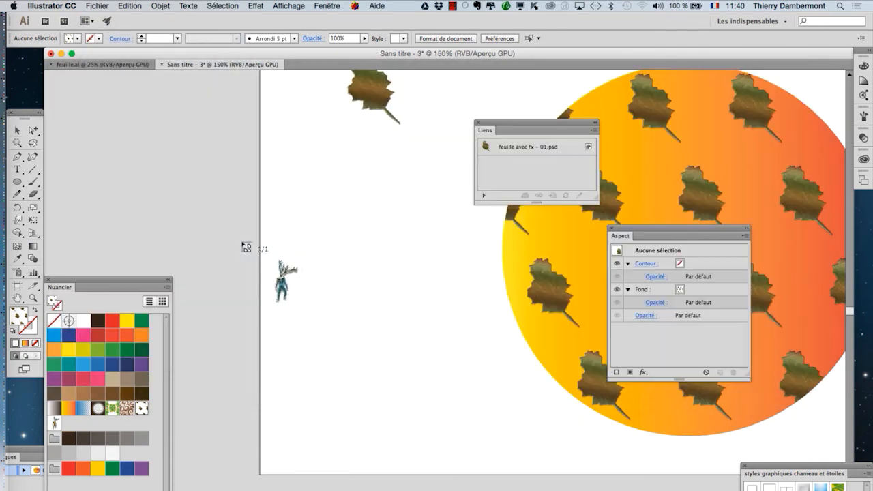
left_click(361, 314)
Show the transparency grid to check the background around the placed character, and hide the grid again
left_click(288, 5)
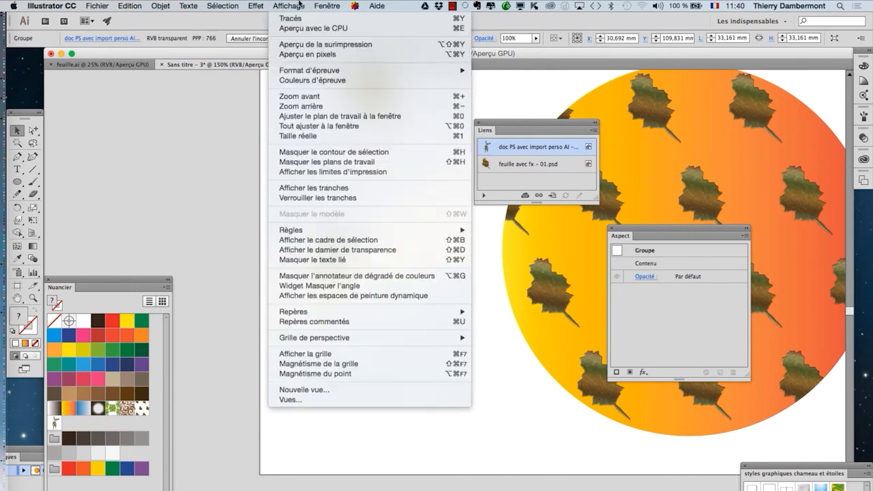
left_click(360, 251)
scroll(327, 258, "up", 6)
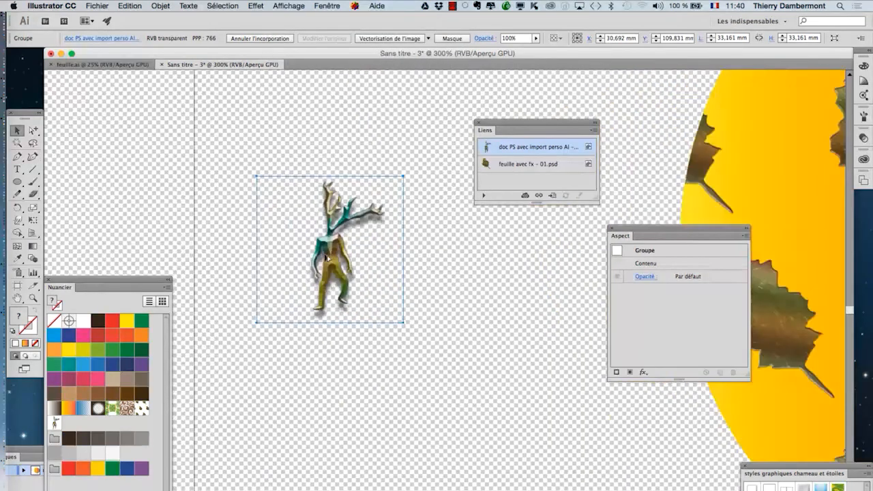
scroll(325, 258, "down", 3)
left_click(288, 5)
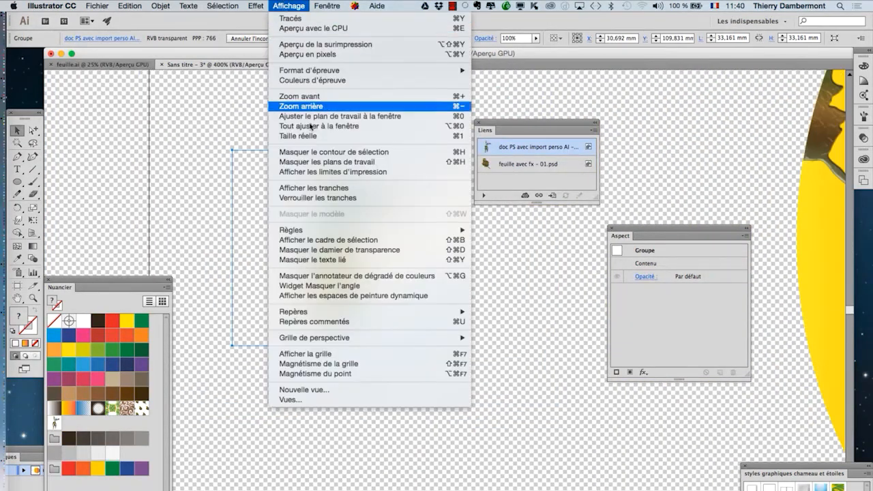
key("super+minus")
scroll(424, 313, "down", 3)
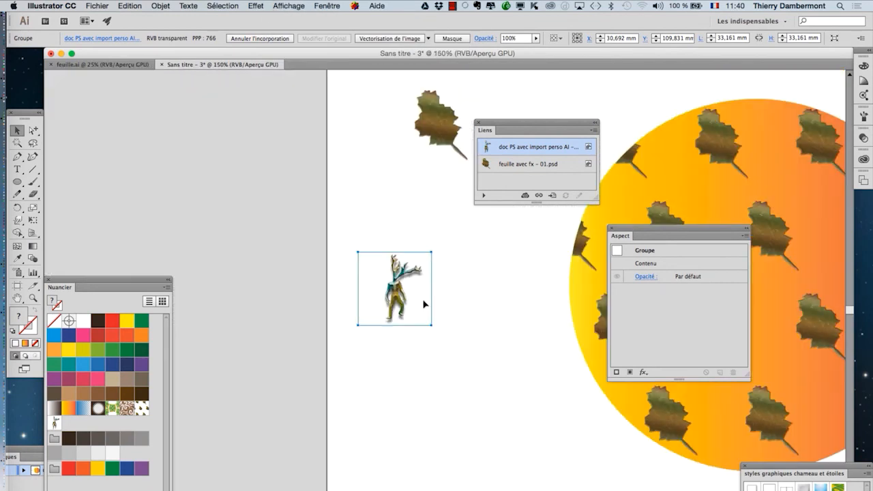
Replace the existing character pattern swatch with the newly placed transparent character image, moving the Nuancier panel aside when done
left_click_drag(396, 308, 388, 308)
left_click_drag(132, 278, 295, 184)
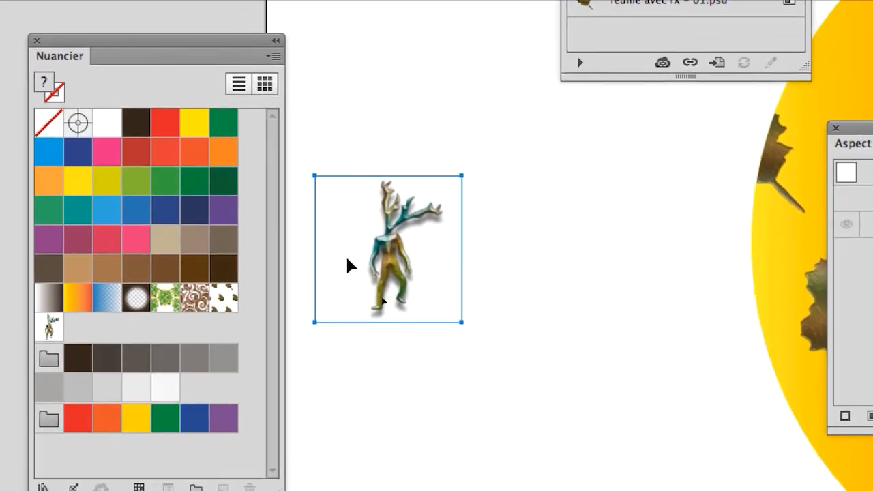
left_click_drag(365, 264, 49, 328)
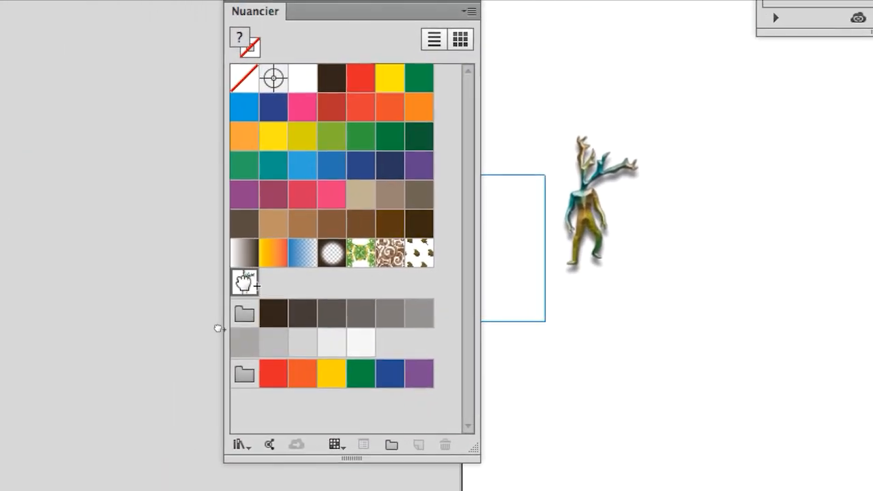
left_click_drag(243, 280, 245, 284)
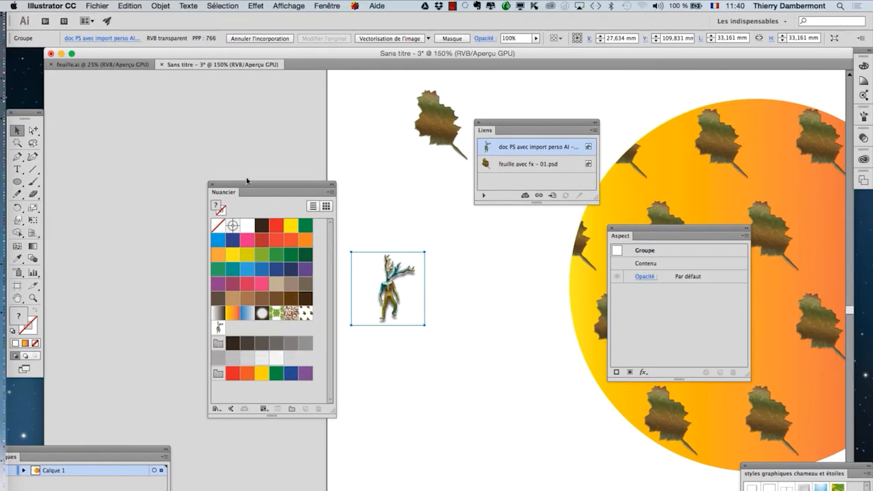
left_click_drag(247, 181, 131, 130)
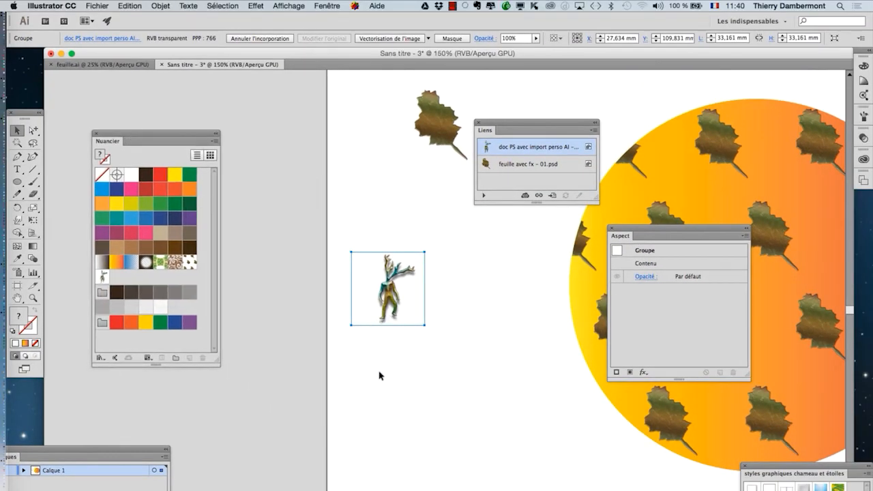
Apply the updated character pattern swatch to the circle's middle fill and inspect the artwork with all panels hidden
left_click(380, 375)
left_click(596, 245)
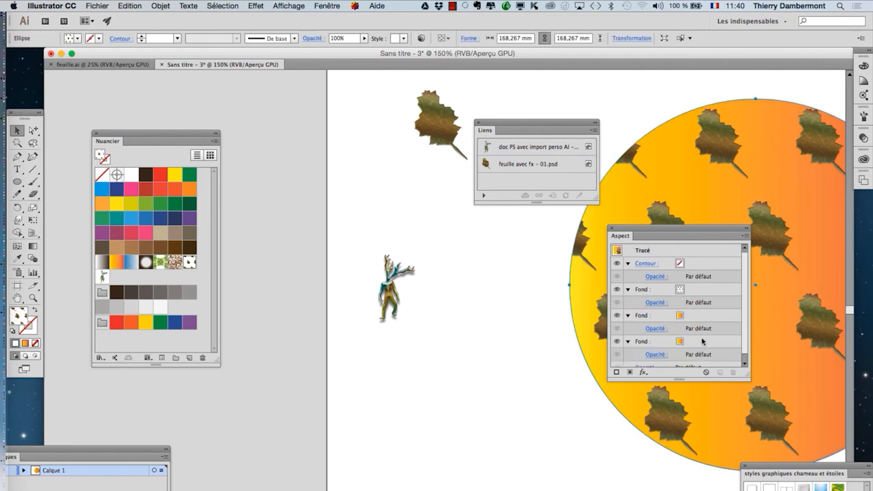
left_click(711, 318)
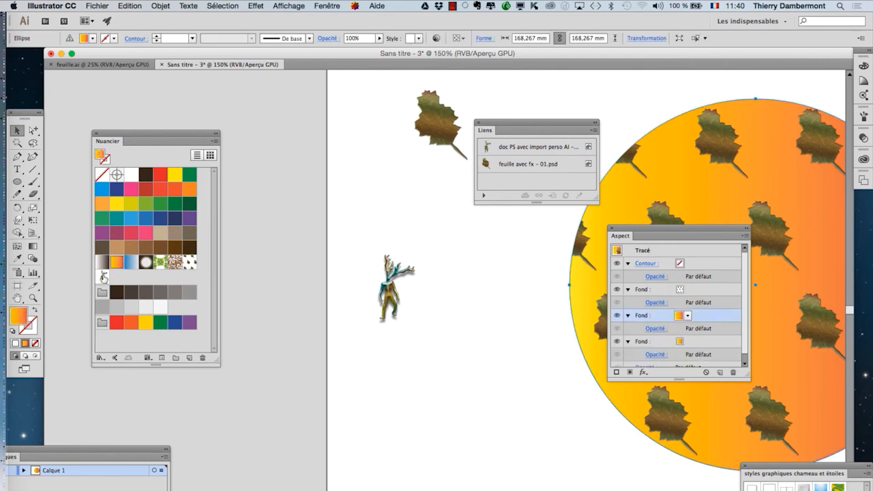
left_click(102, 276)
left_click_drag(513, 302, 263, 353)
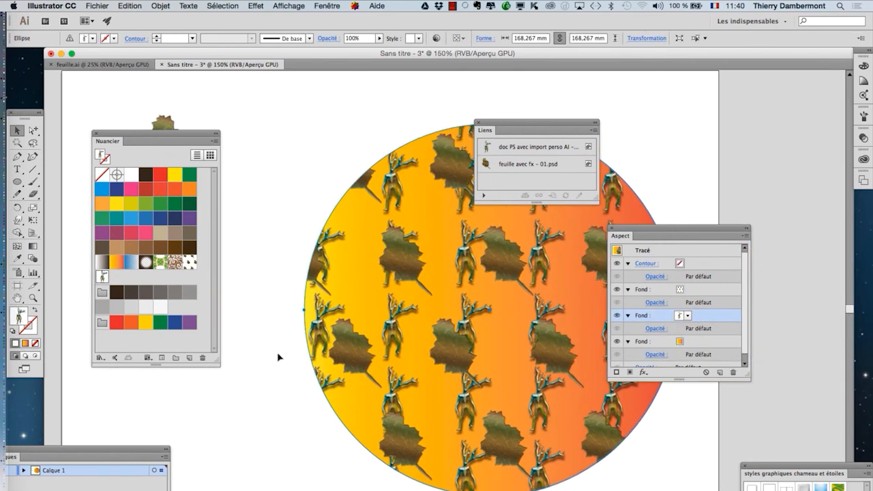
key("Tab")
scroll(483, 318, "up", 2)
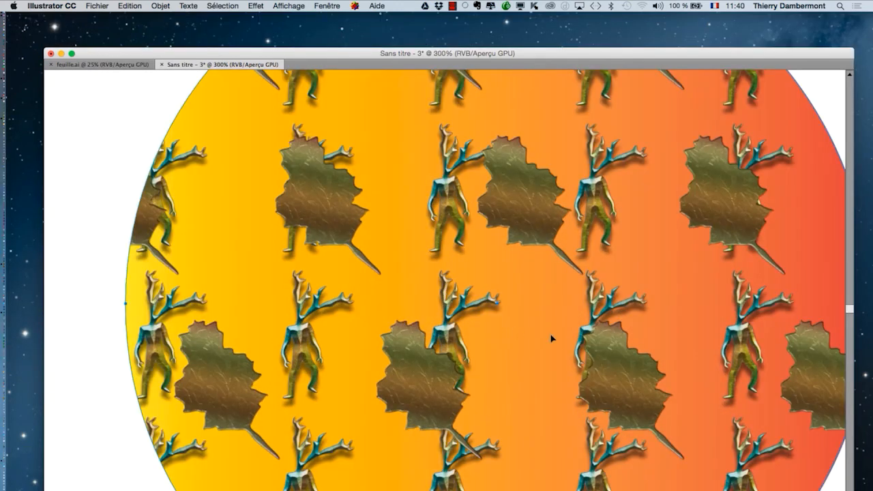
scroll(555, 334, "down", 3)
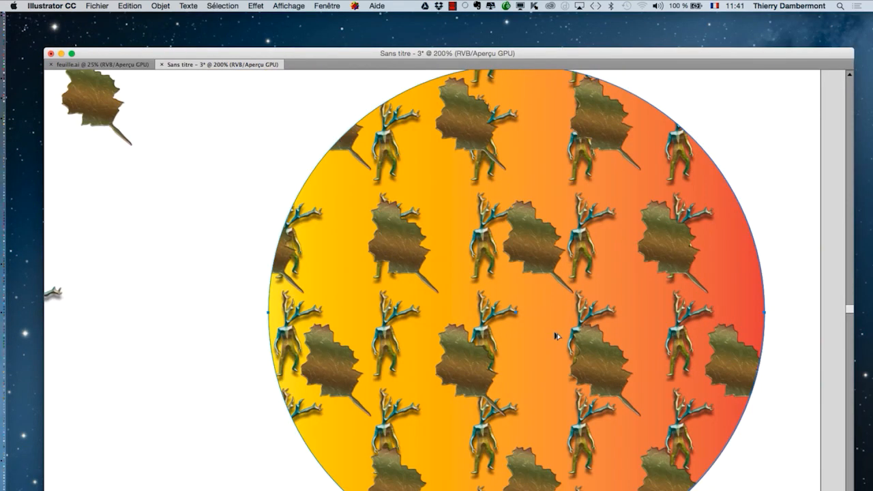
left_click_drag(559, 334, 575, 355)
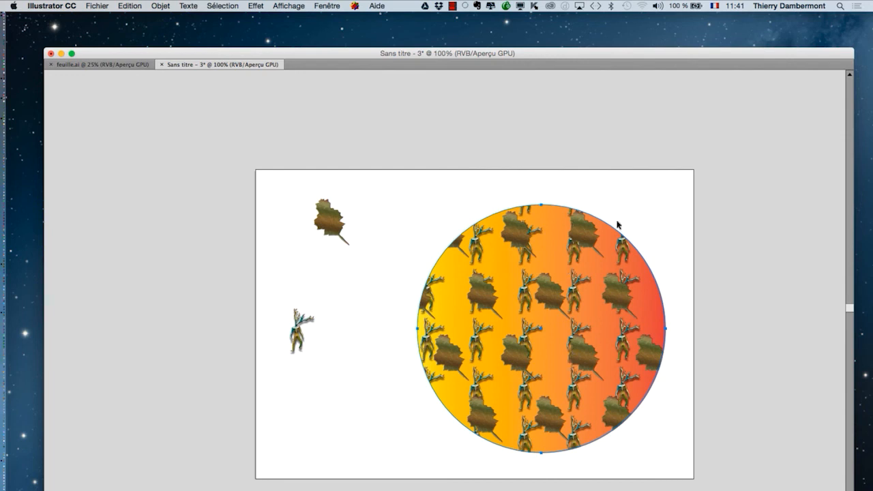
left_click_drag(490, 169, 309, 122)
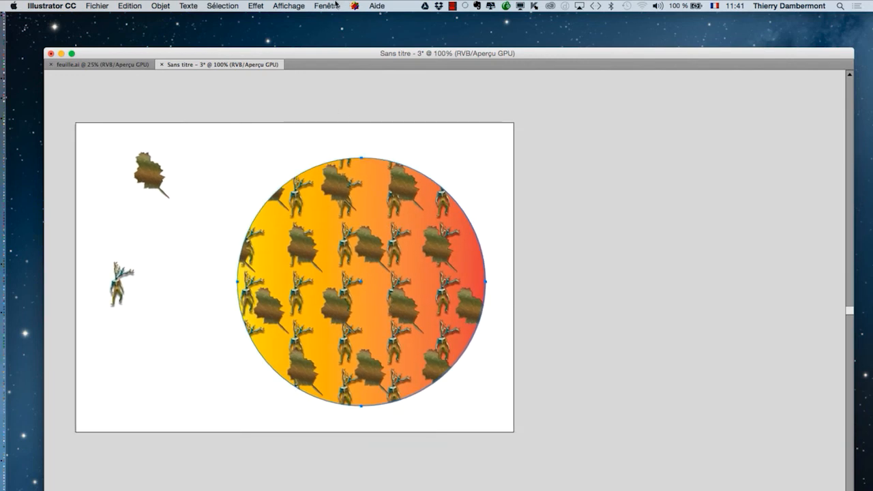
Try scaling only the circle's leaf pattern fill uniformly to 200%, with object transformation turned off
left_click(334, 4)
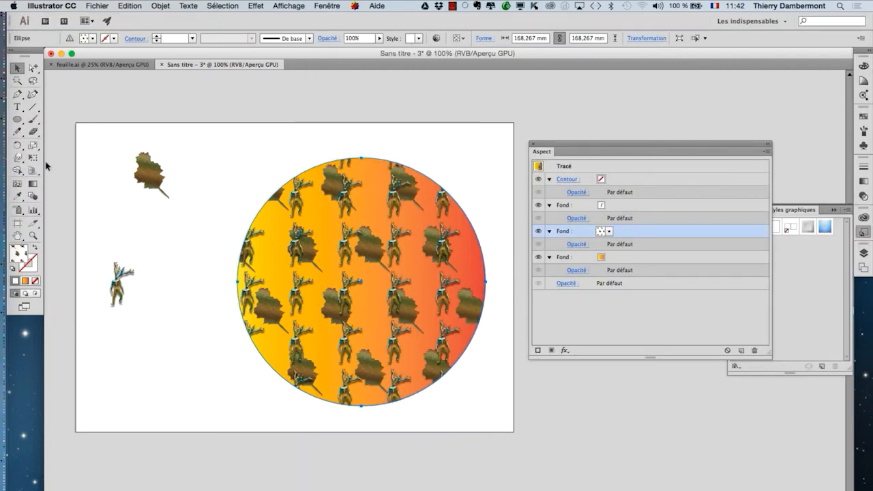
double_click(32, 144)
left_click_drag(225, 104, 596, 104)
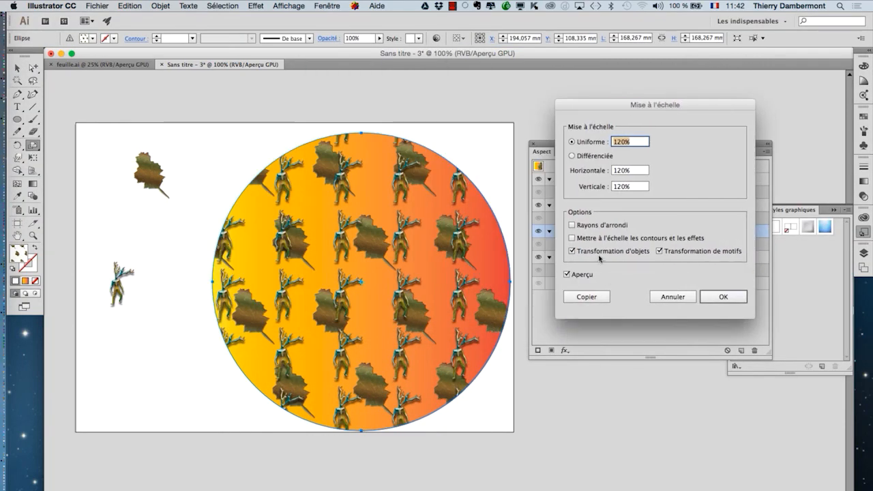
left_click(598, 251)
double_click(628, 141)
type("200")
key("Tab")
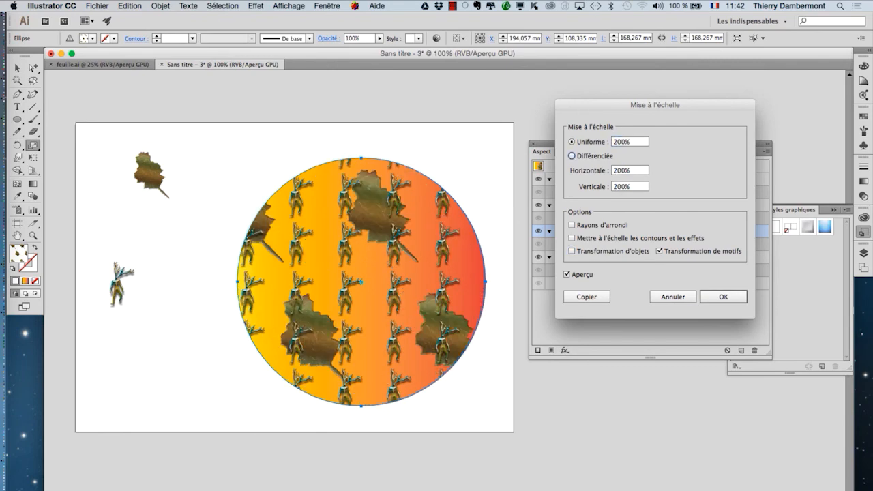
left_click(671, 296)
Scale only the pattern of the circle's character fill uniformly to 300%
left_click(661, 206)
double_click(32, 144)
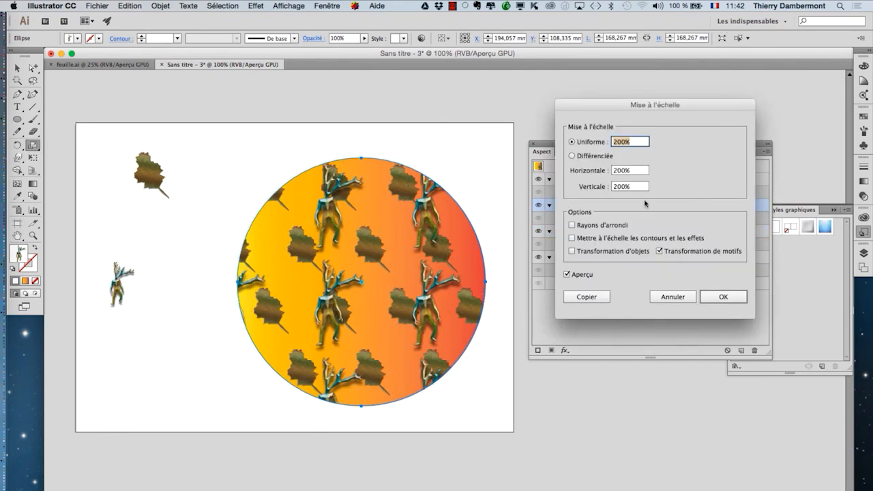
type("300")
key("Tab")
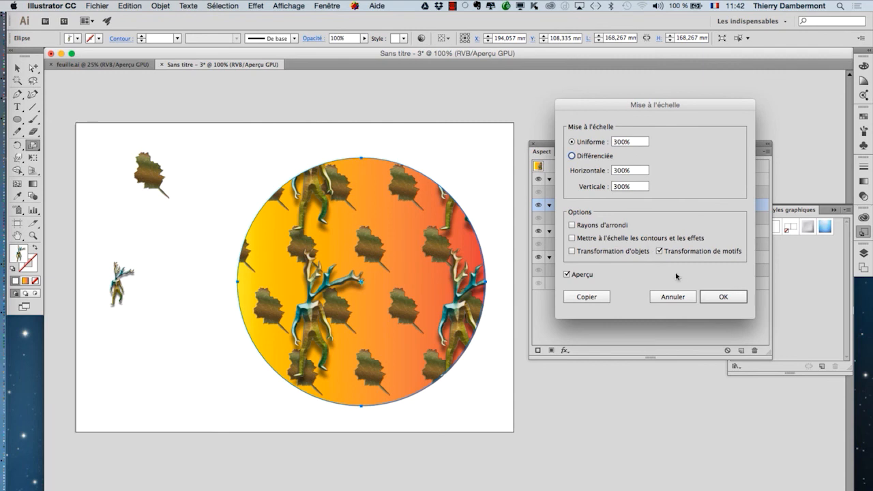
left_click(722, 294)
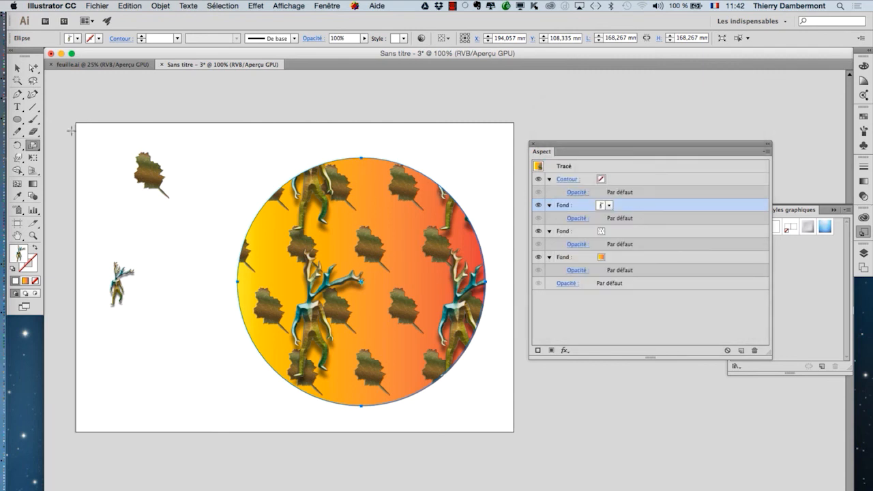
Scale the enlarged character pattern uniformly by 50%, after trying 150%, leaving the circle itself untransformed
double_click(33, 145)
type("150")
key("Tab")
left_click_drag(635, 143, 569, 141)
type("50")
key("Tab")
left_click(713, 299)
Scale only the pattern of the circle's leaf fill uniformly to 25%
left_click(662, 234)
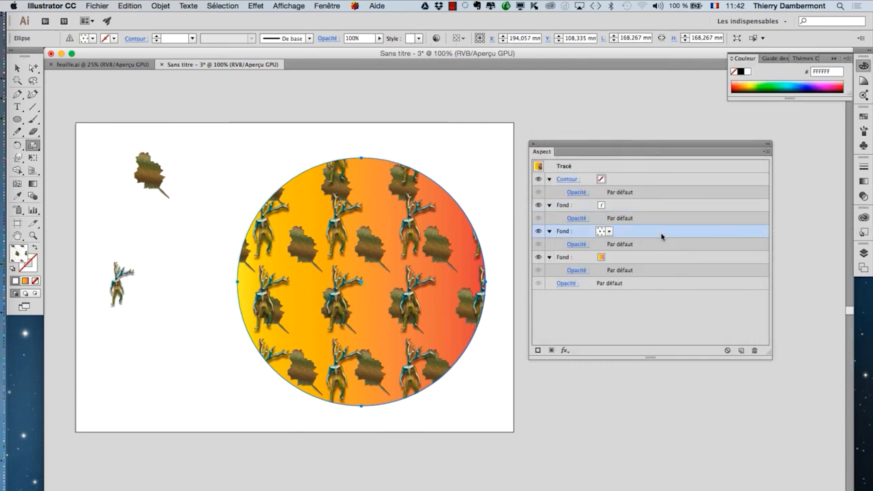
double_click(32, 145)
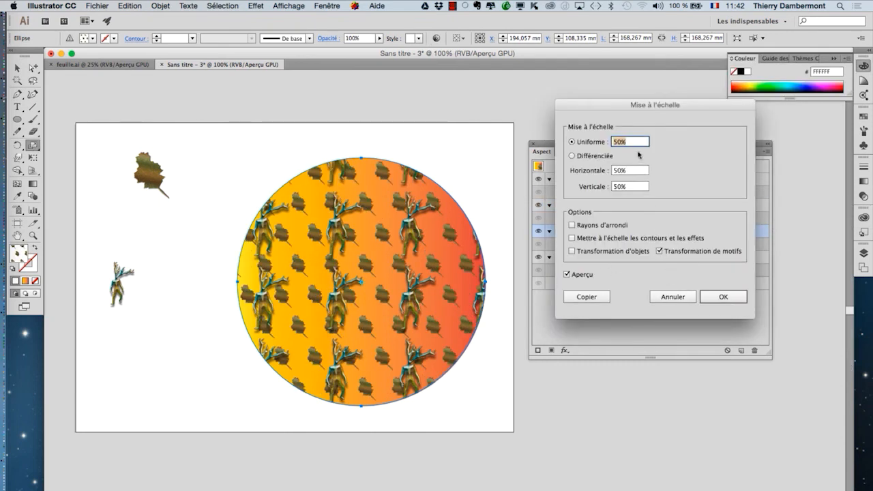
type("25")
key("Tab")
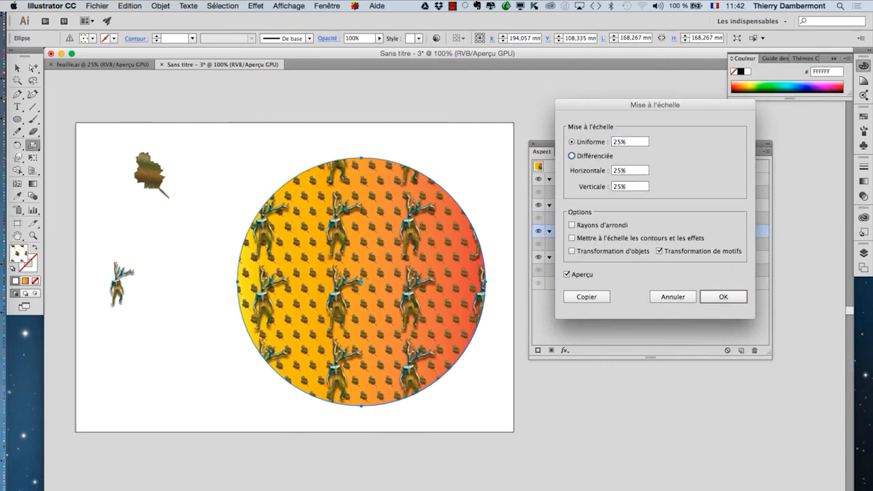
key("Return")
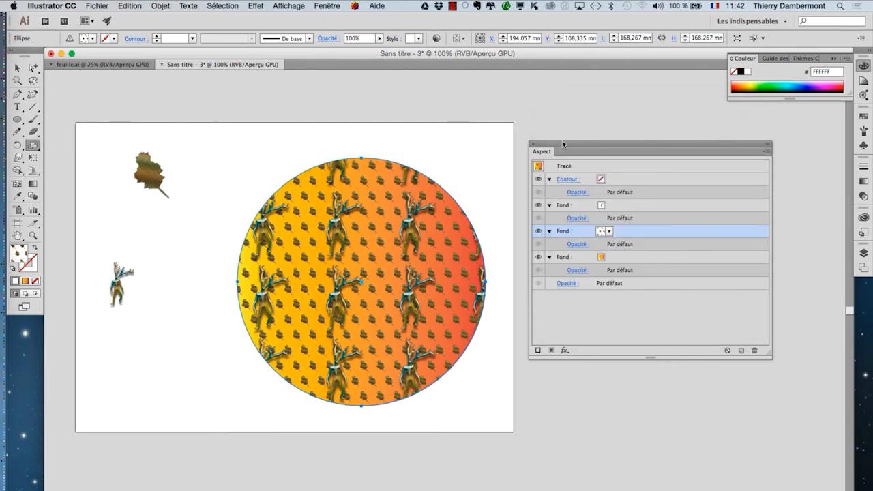
Show the Nuancier swatches as a floating palette and place it below the Aspect palette, clear of the artwork
left_click_drag(563, 144, 563, 143)
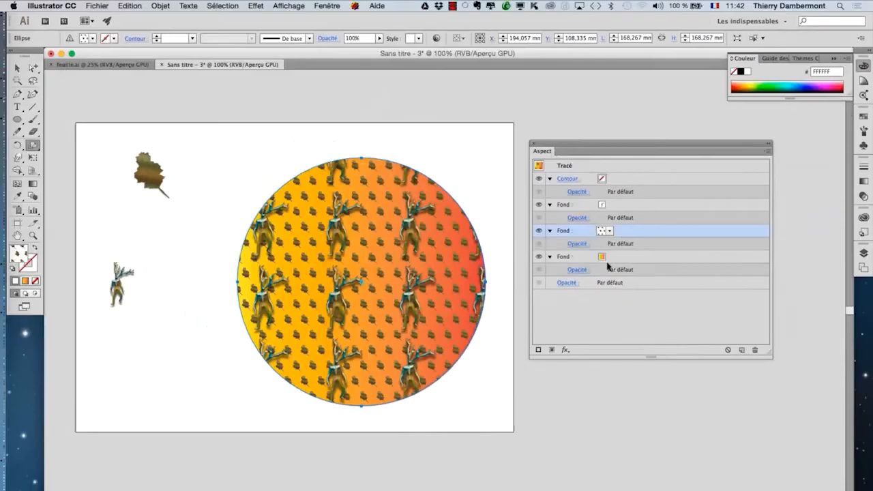
left_click(327, 6)
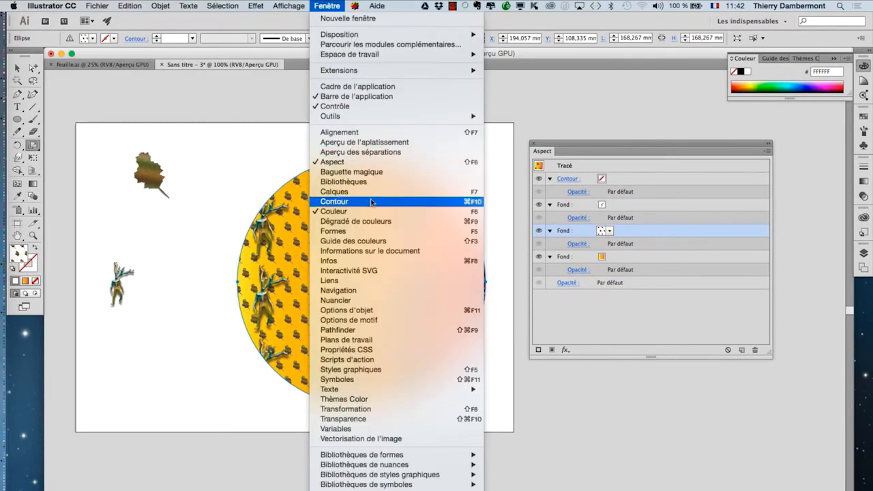
left_click(365, 300)
left_click_drag(751, 111, 87, 136)
left_click_drag(185, 199, 210, 357)
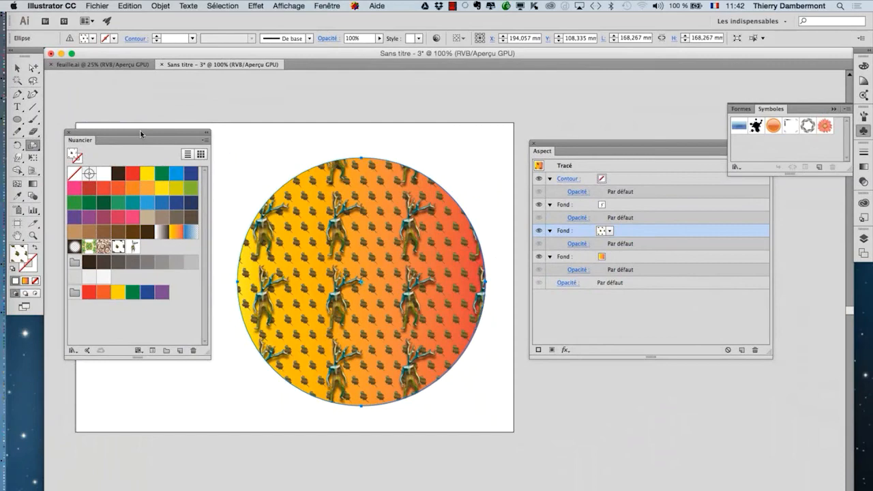
left_click_drag(139, 131, 652, 374)
left_click_drag(611, 146, 485, 145)
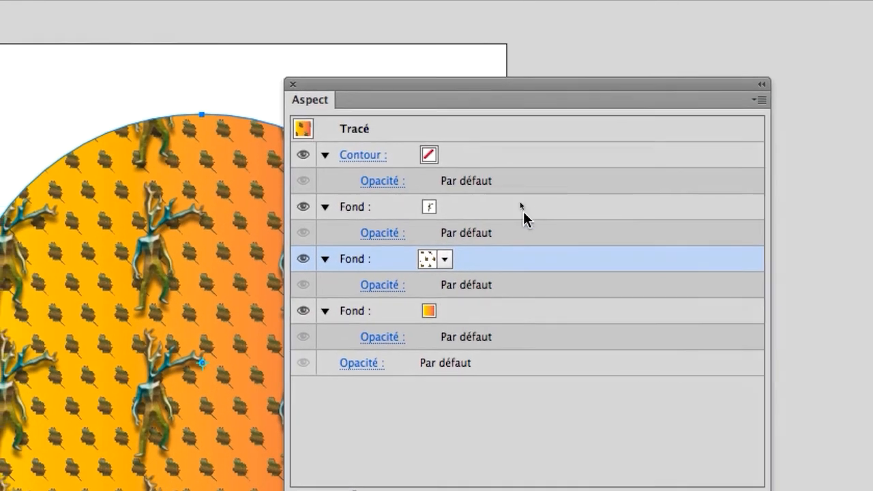
left_click(516, 204)
left_click_drag(520, 214, 512, 271)
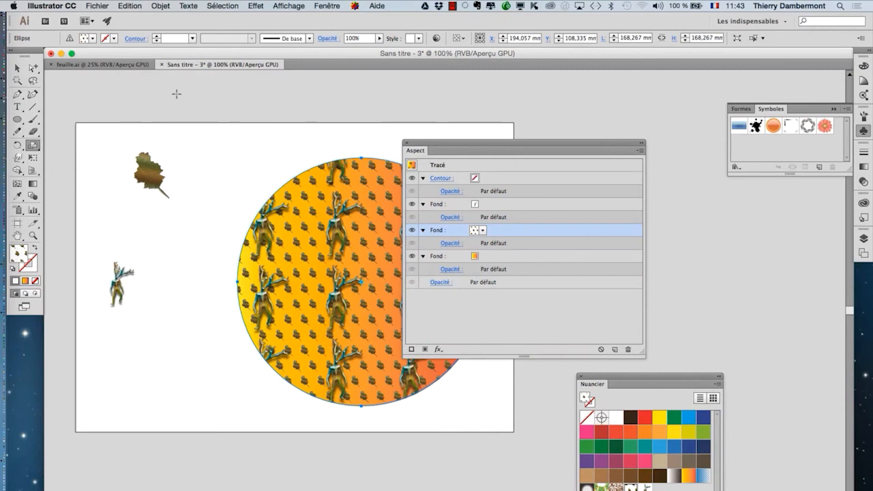
left_click_drag(448, 144, 556, 135)
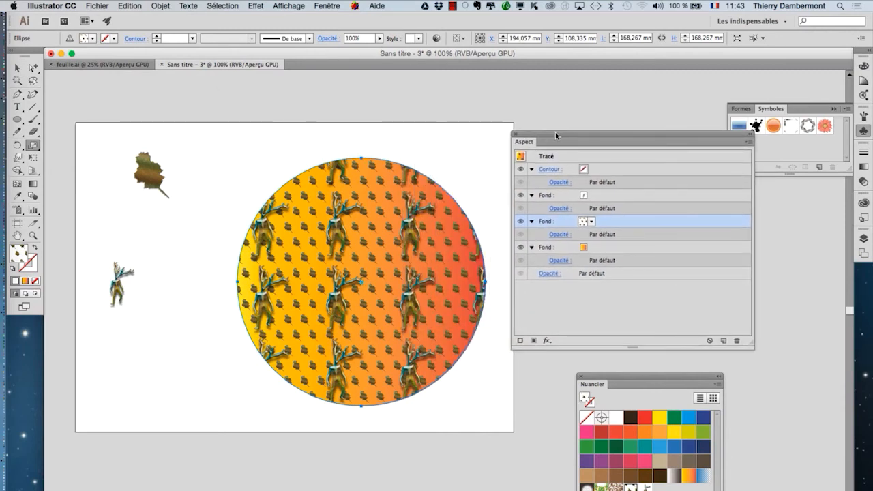
Try applying the Incrustation blend mode to the leaf pattern fill with the circle deselected
left_click(17, 68)
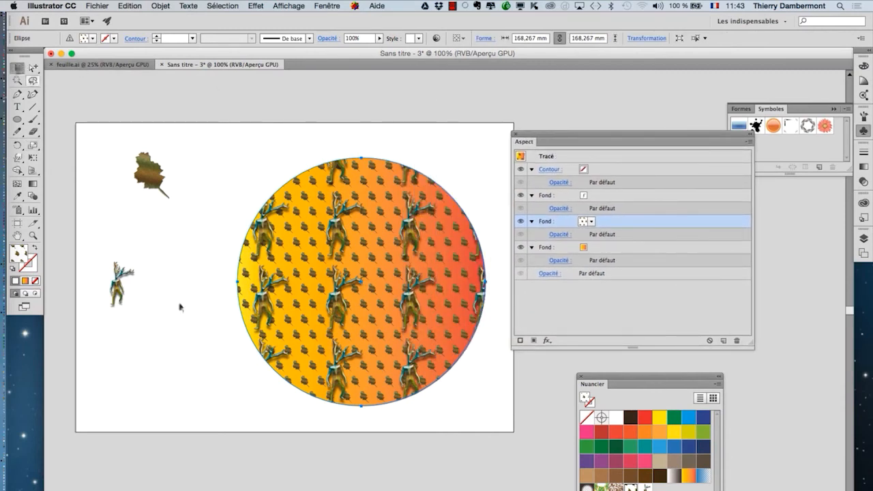
left_click(351, 424)
scroll(373, 334, "up", 1)
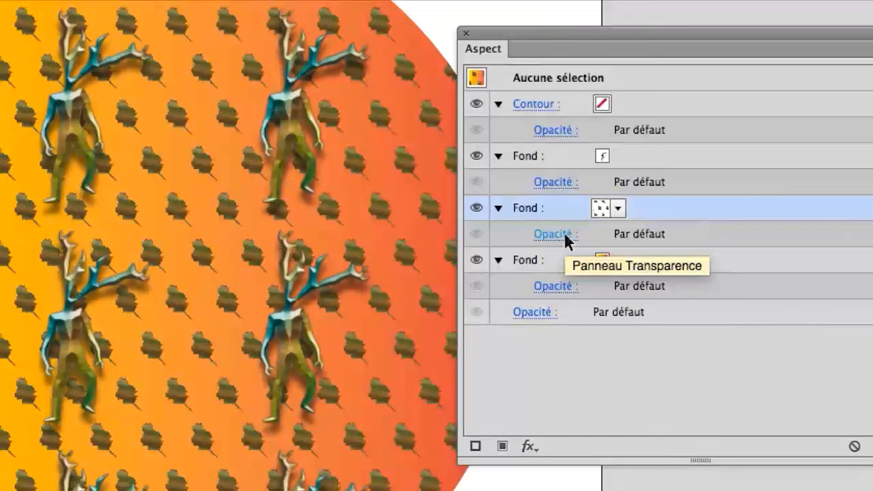
left_click(564, 238)
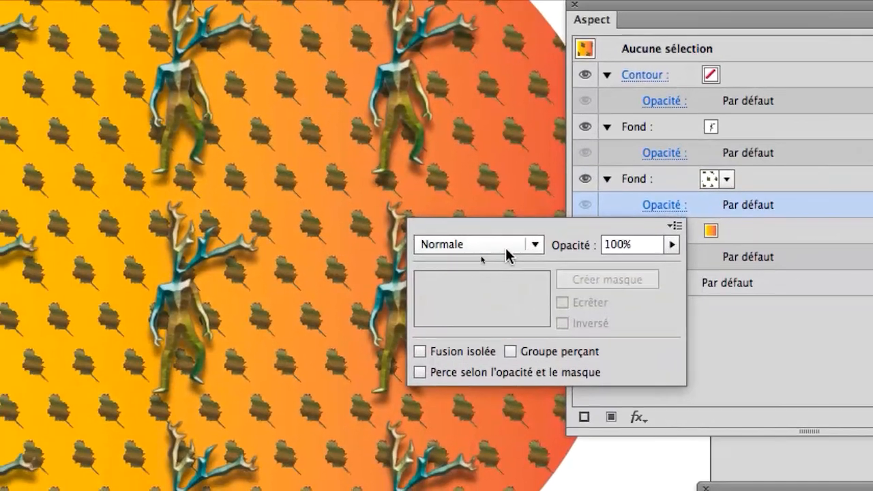
scroll(392, 281, "down", 1)
scroll(506, 251, "down", 6)
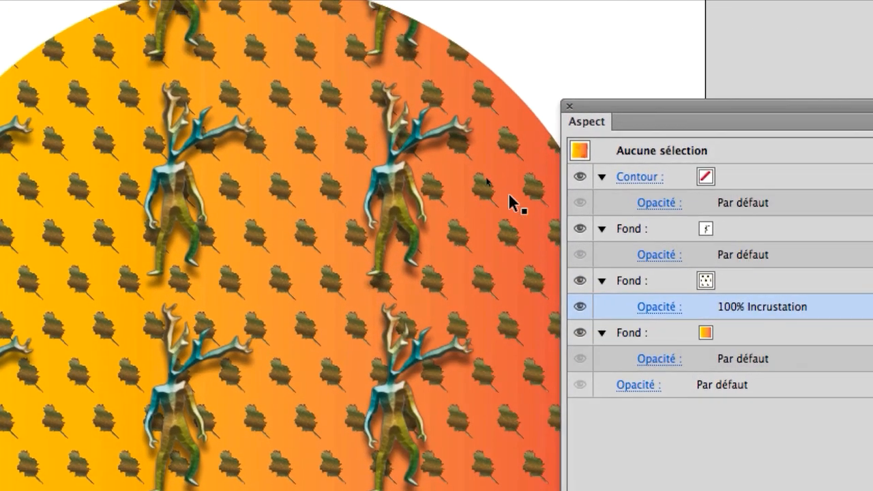
Select the circle and set its leaf pattern fill's blend mode to Superposition at 100% opacity, after trying Produit
left_click(517, 190)
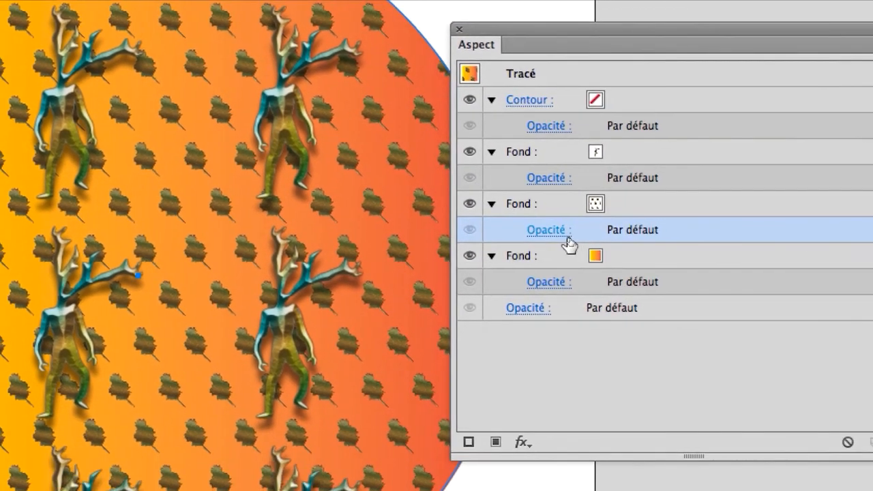
left_click(568, 238)
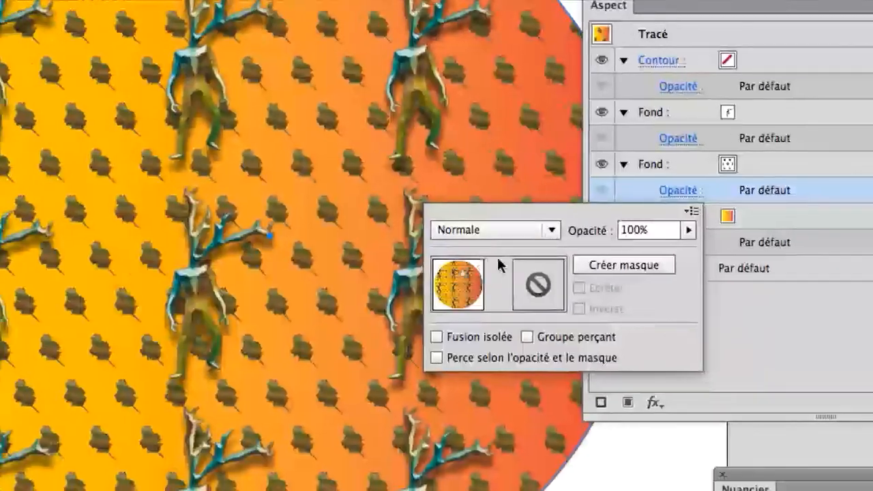
scroll(322, 270, "down", 2)
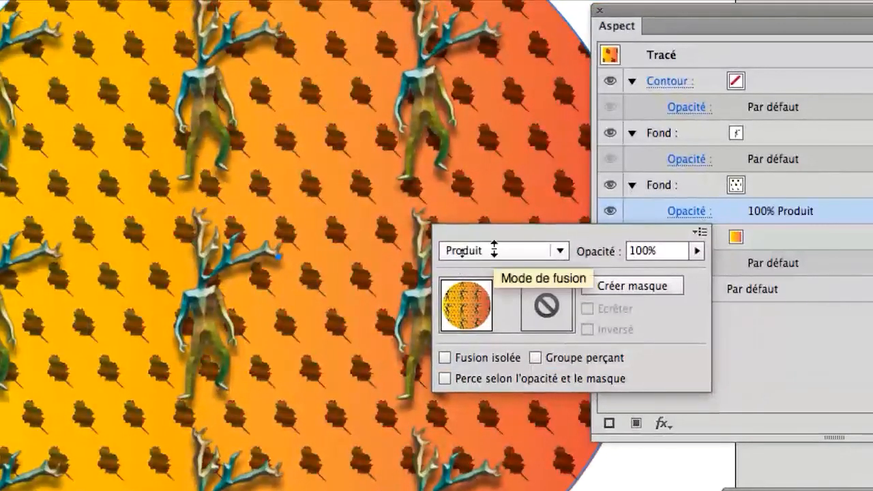
scroll(463, 251, "down", 3)
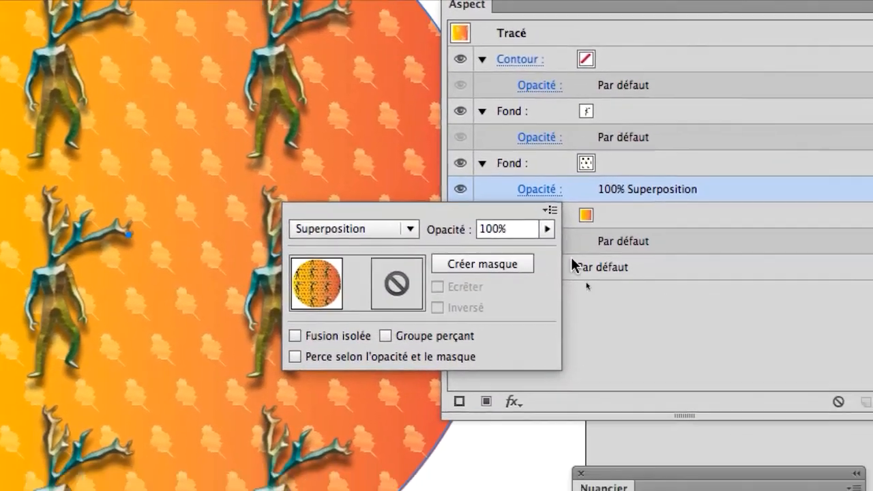
left_click(573, 265)
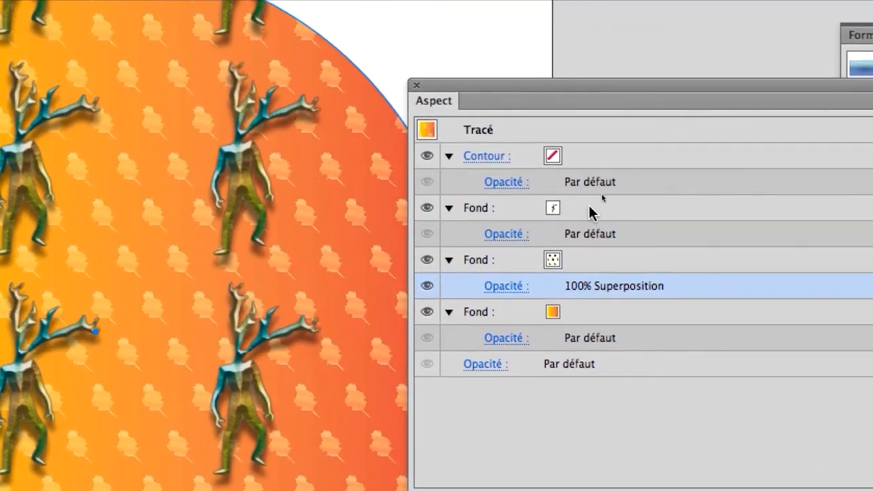
Set the blend mode of the circle's character fill to Exclusion, after trying Incrustation, and move the Aspect palette clear of the circle
left_click(565, 115)
left_click(545, 229)
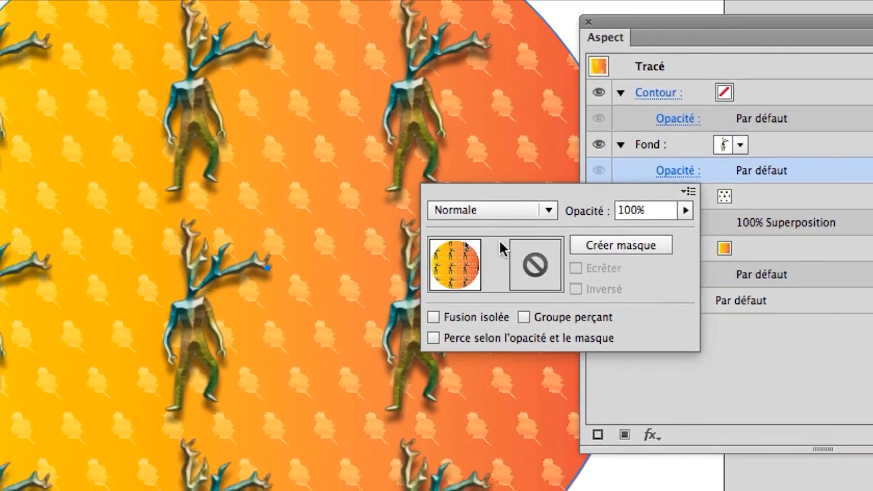
scroll(335, 265, "down", 3)
scroll(488, 231, "down", 6)
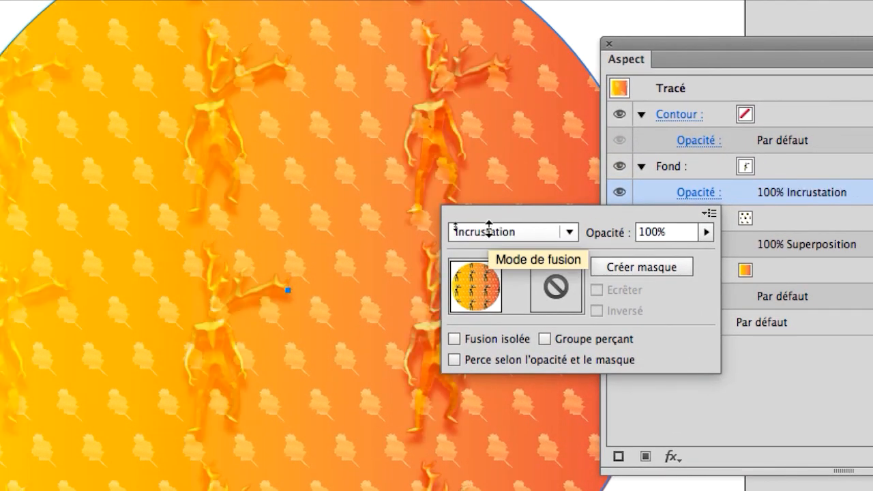
scroll(489, 232, "down", 2)
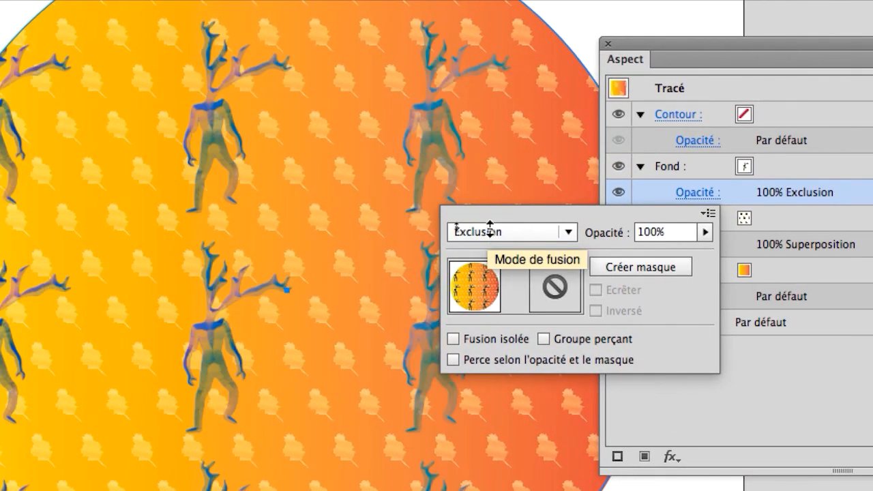
scroll(490, 232, "down", 2)
scroll(489, 232, "up", 2)
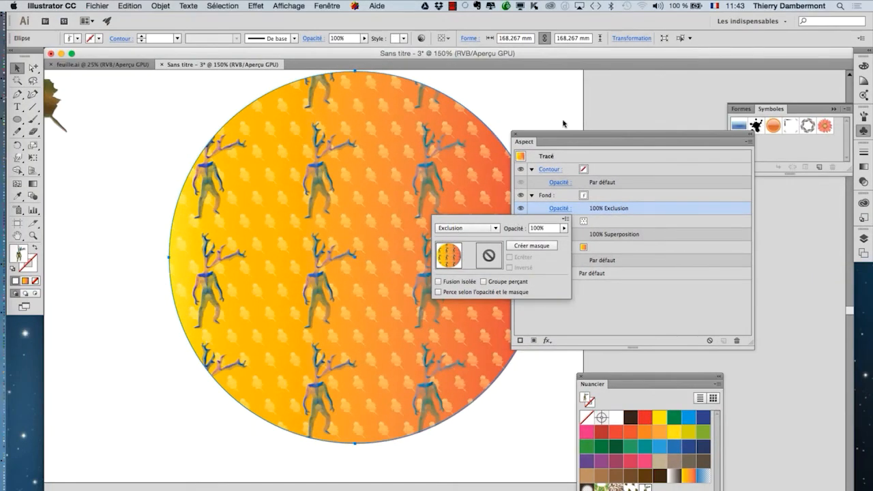
left_click_drag(543, 142, 630, 134)
key("super+minus")
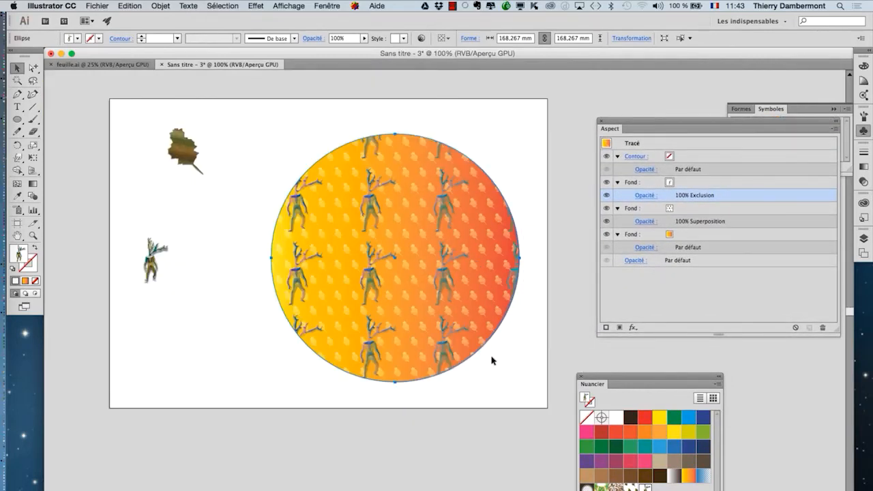
key("super+plus")
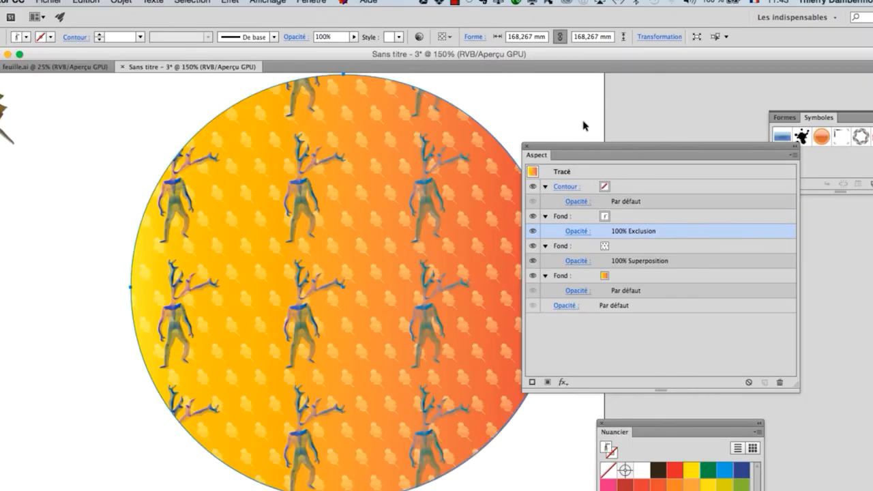